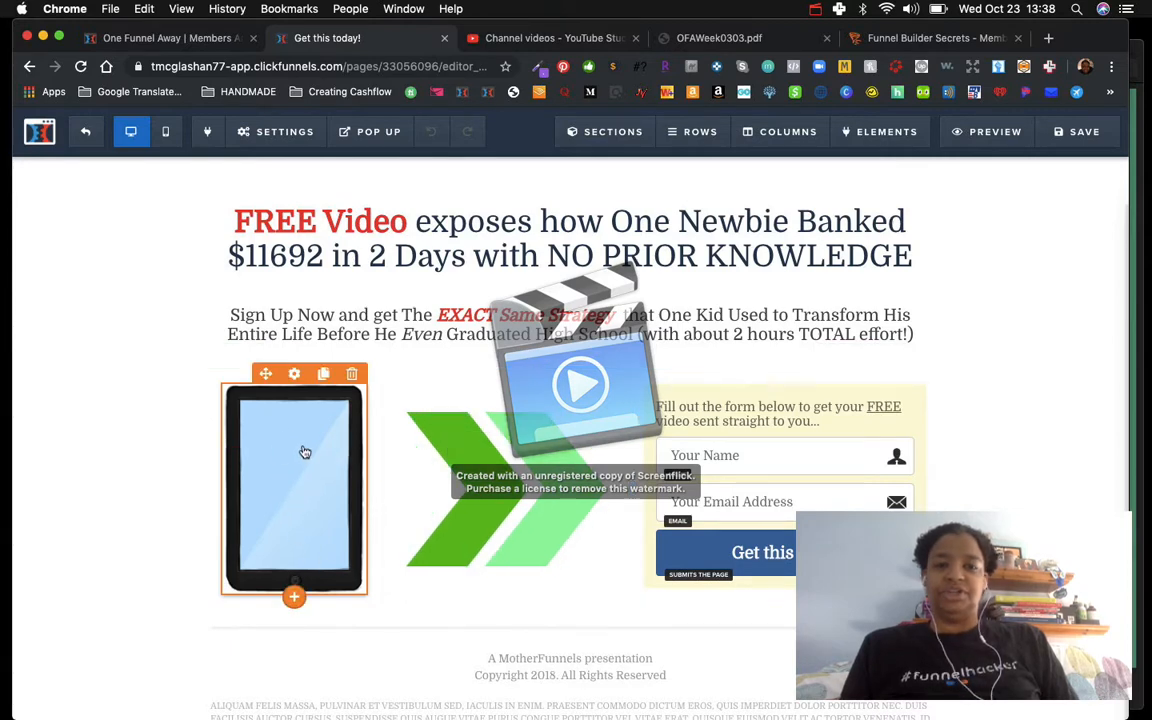
left_click(816, 9)
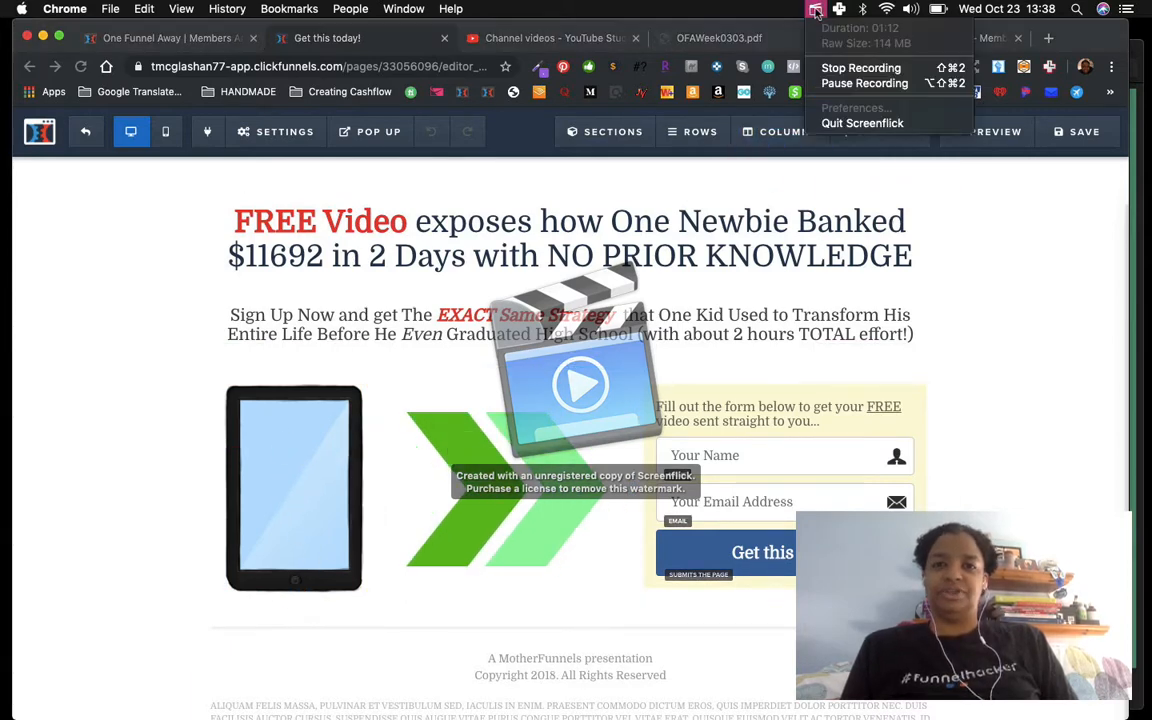
left_click(826, 84)
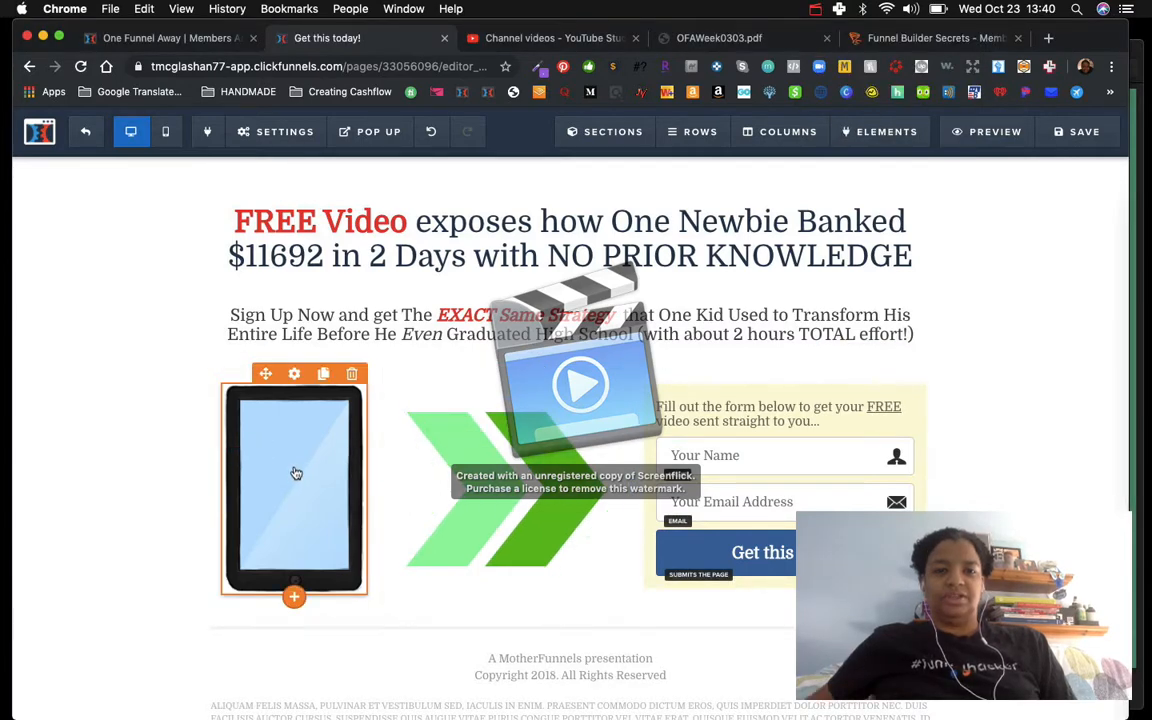
Step: Open the image library for the tablet picture on the squeeze page and start a new image upload
left_click(296, 473)
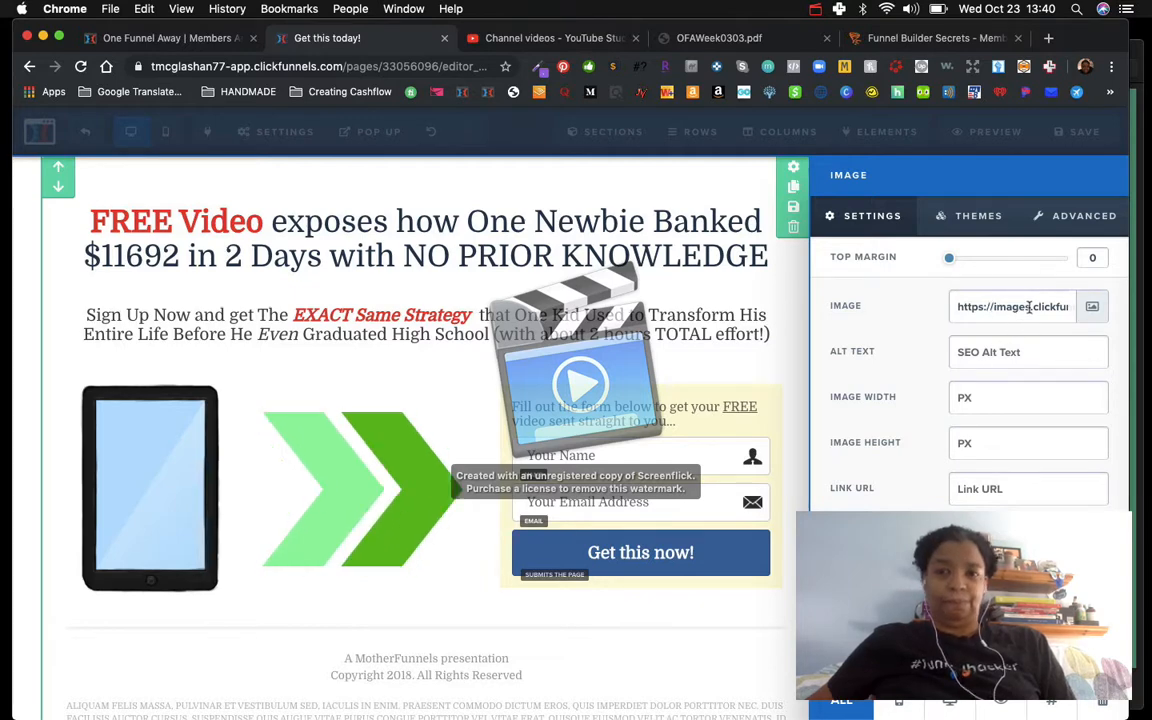
left_click(1093, 308)
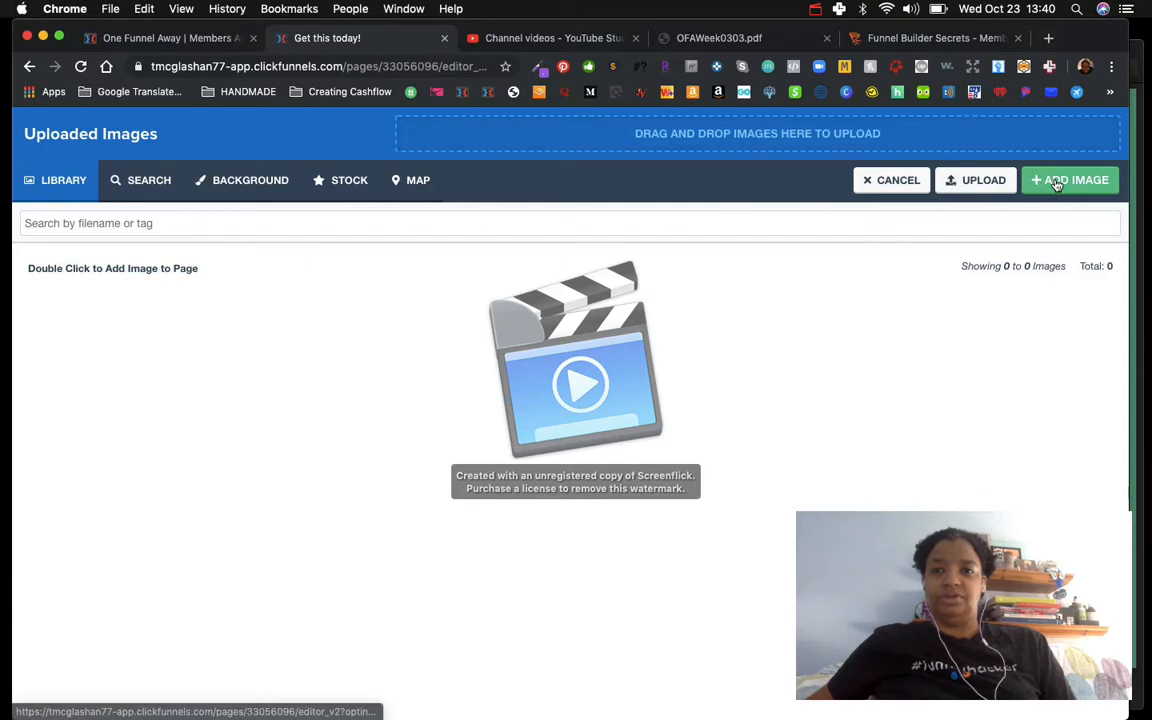
left_click(970, 181)
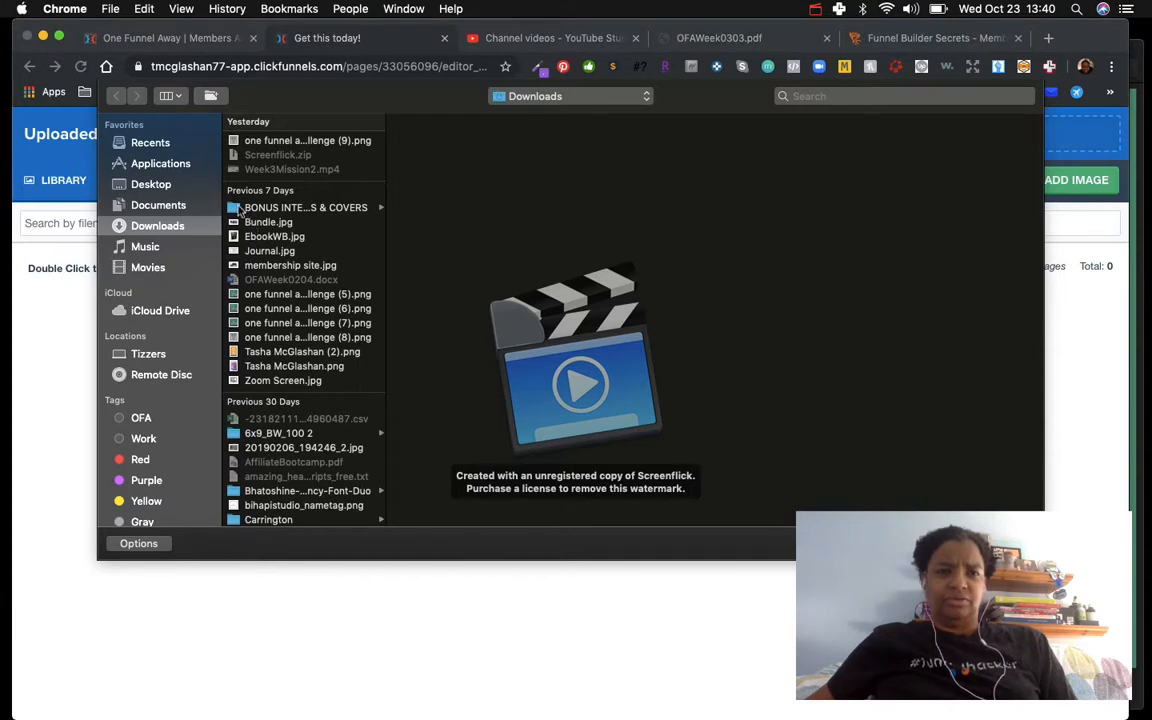
Step: Browse the Downloads and Desktop folders for a suitable cover image file
left_click(240, 208)
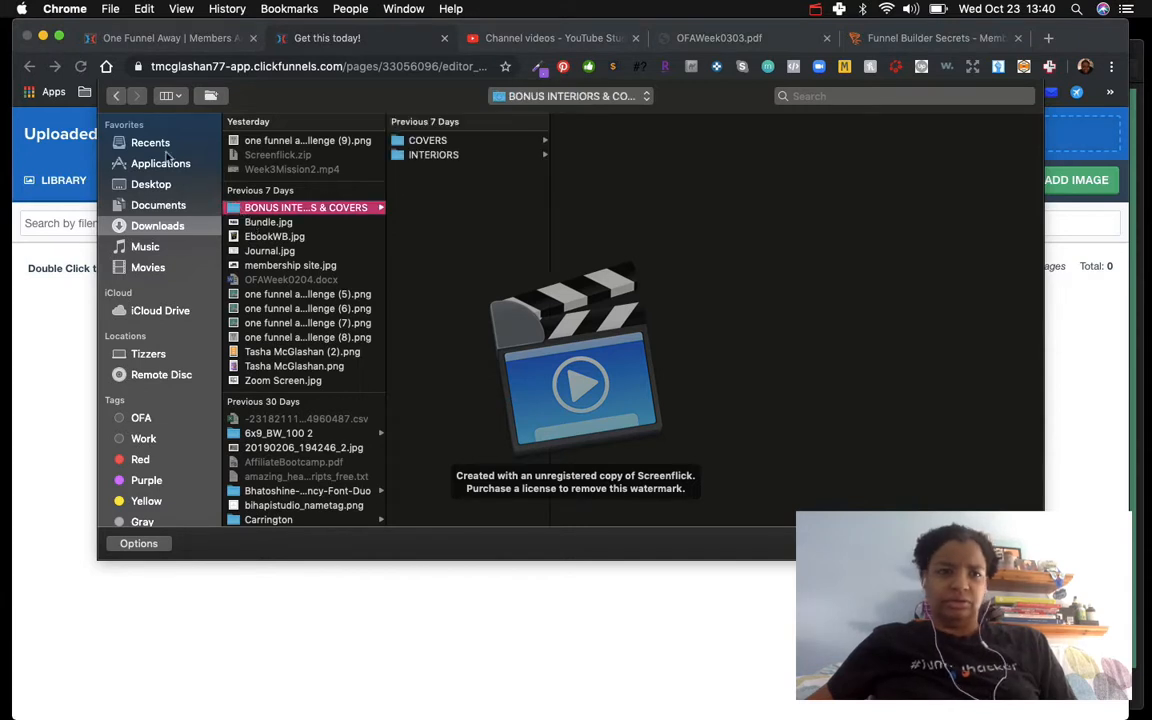
left_click(145, 184)
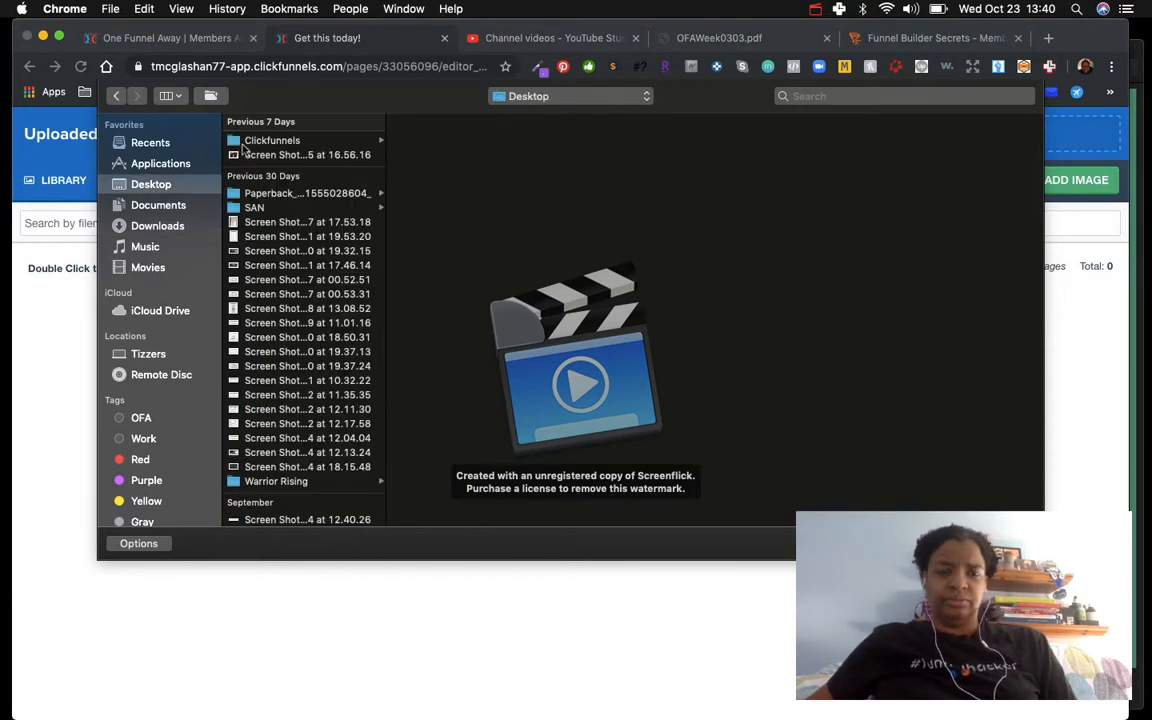
left_click(242, 142)
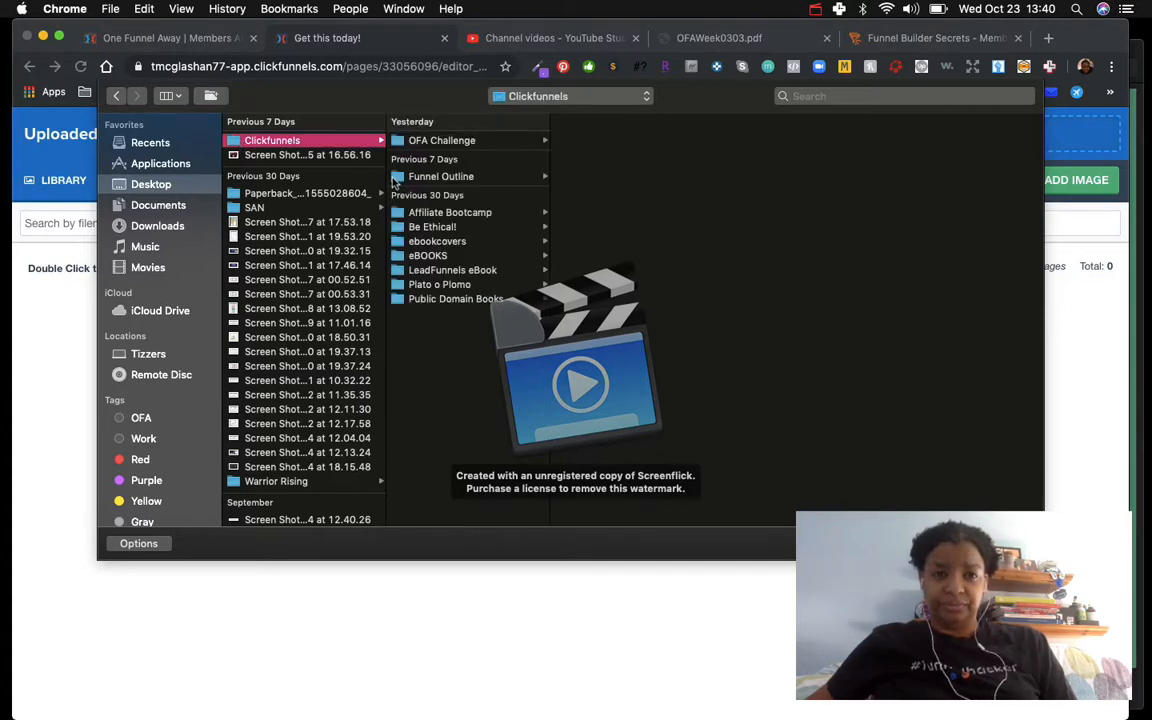
left_click(405, 140)
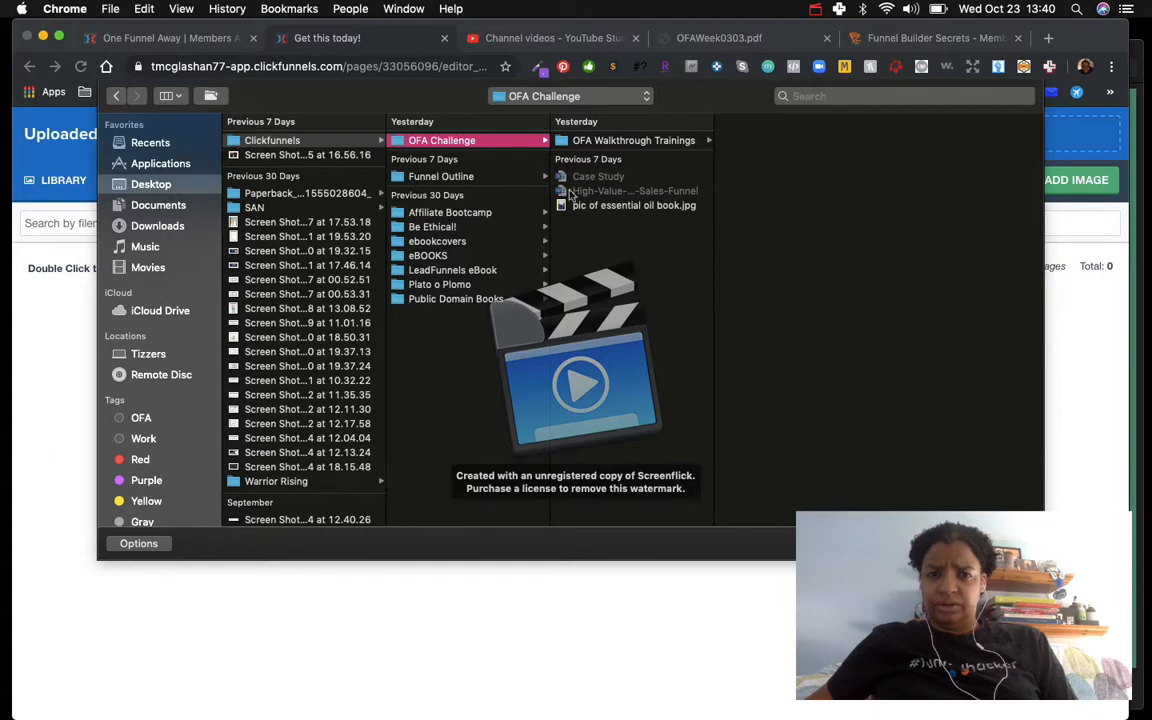
left_click(562, 141)
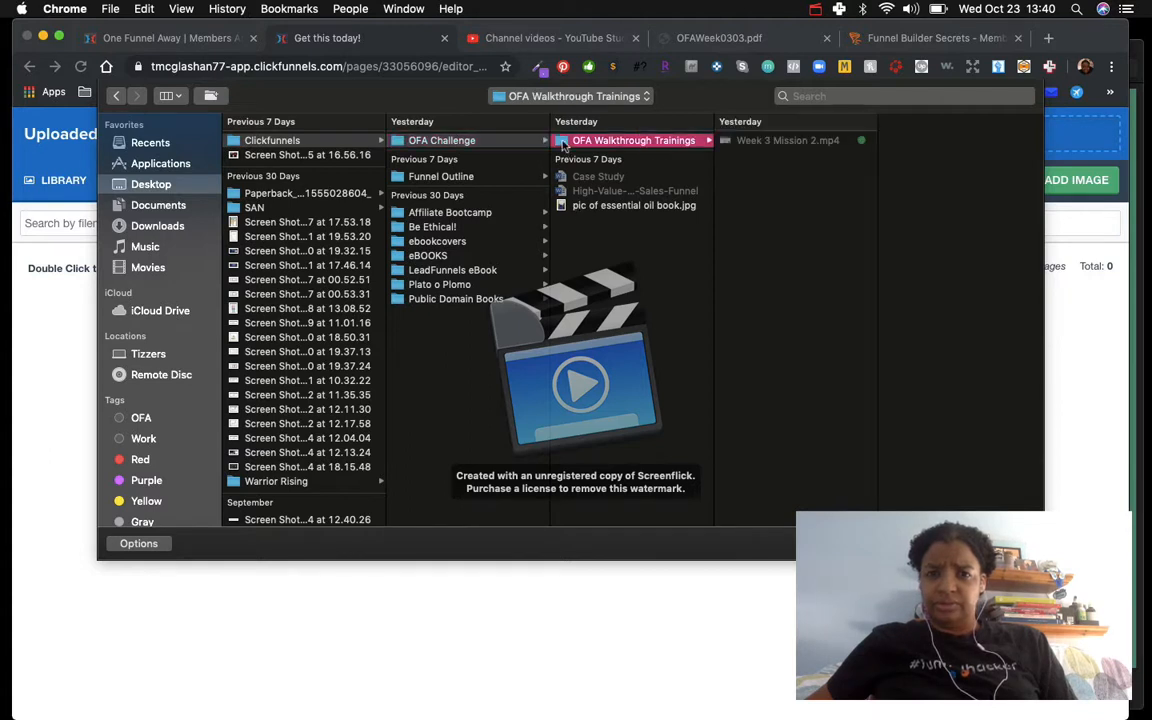
left_click(573, 206)
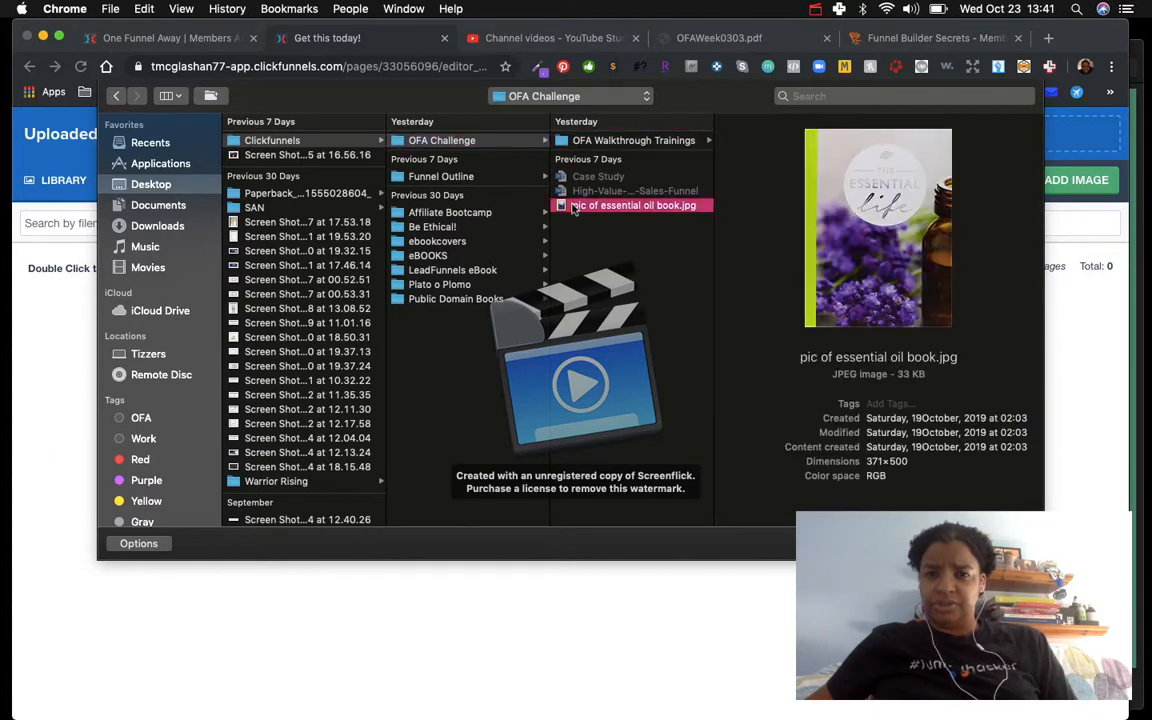
left_click(817, 10)
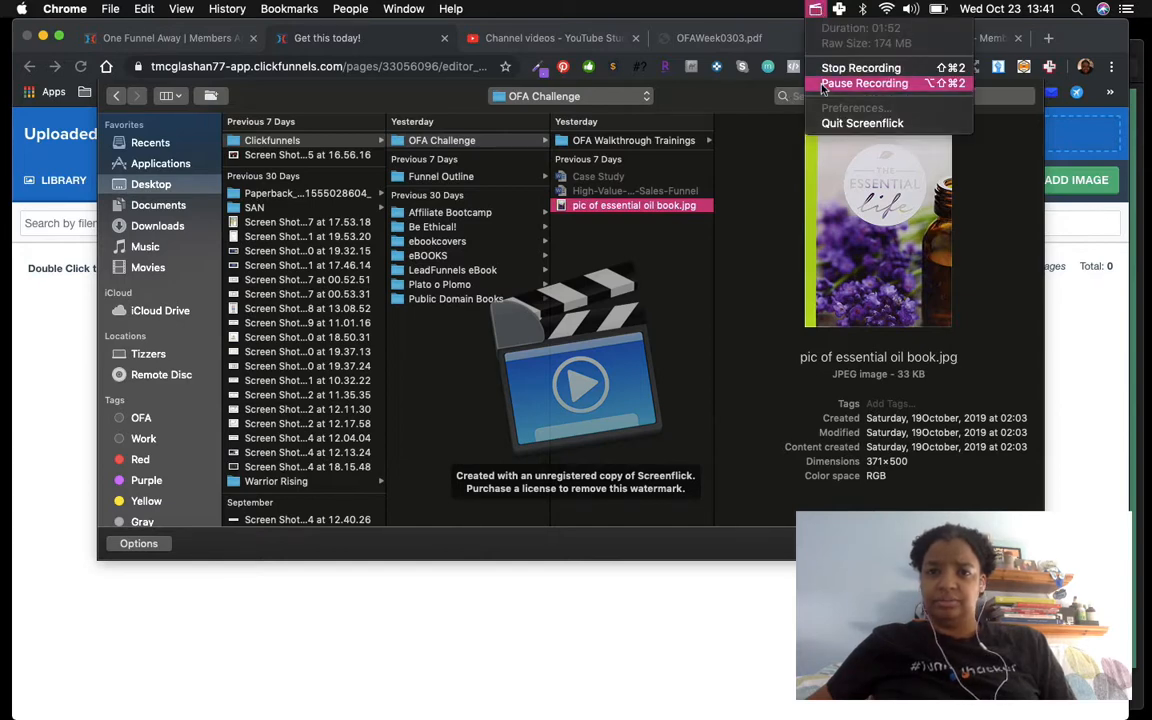
left_click(822, 84)
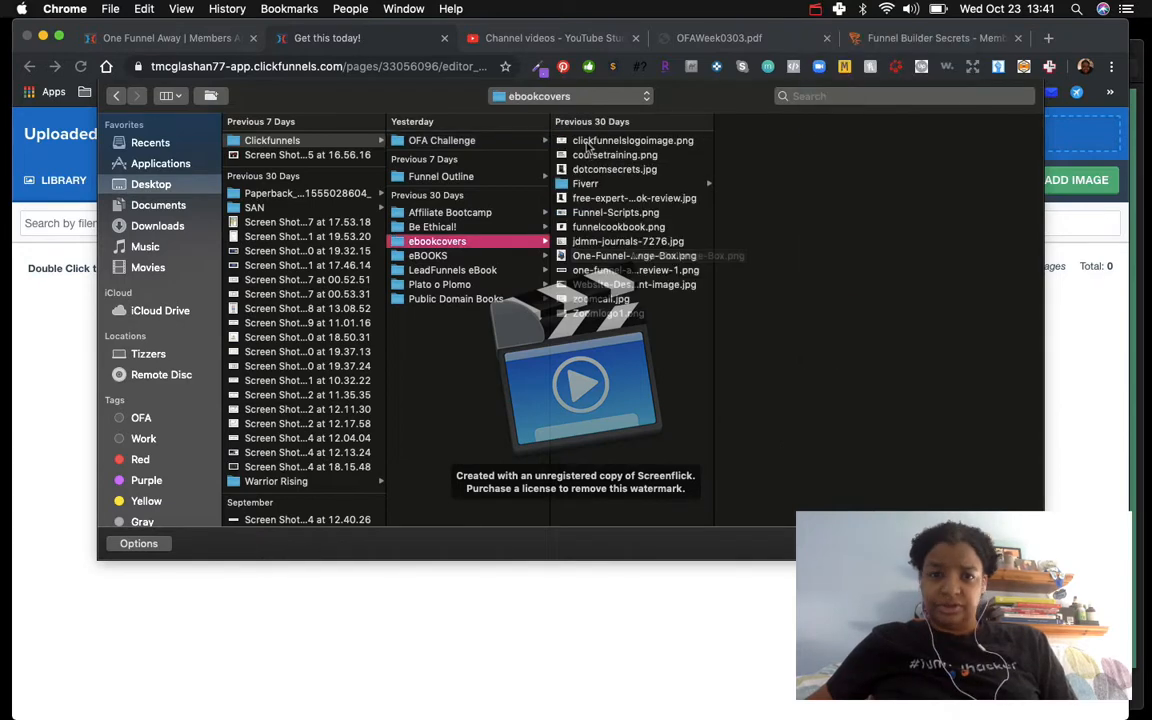
left_click(592, 142)
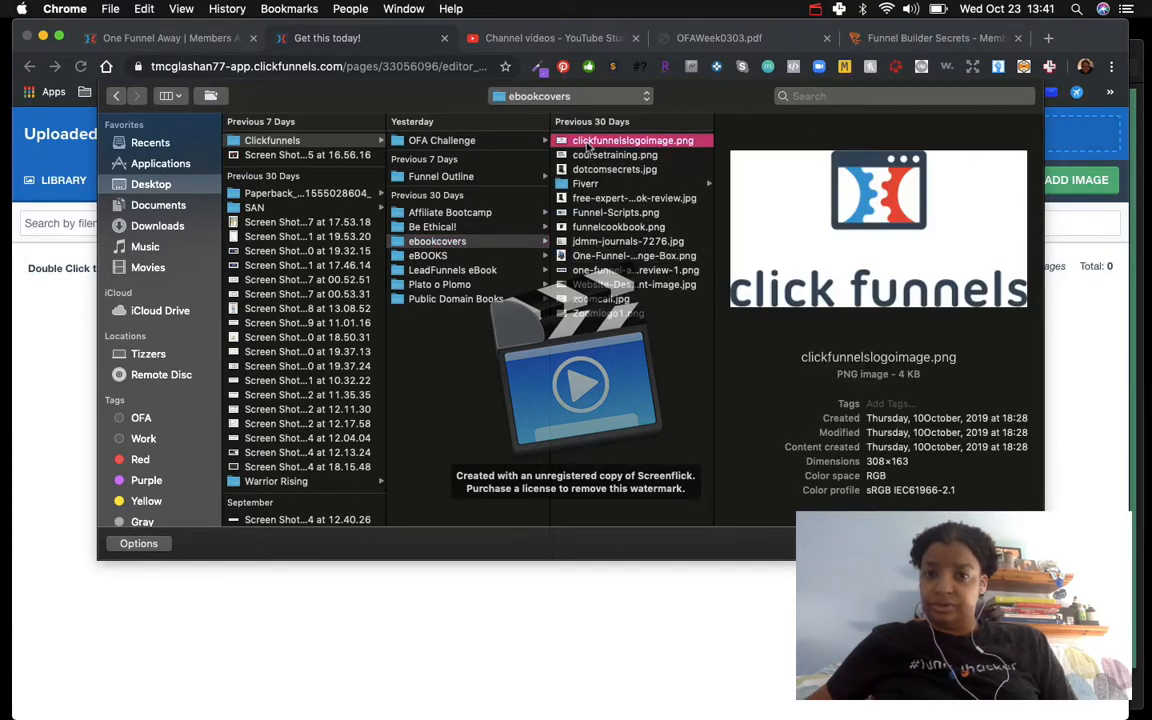
left_click(580, 157)
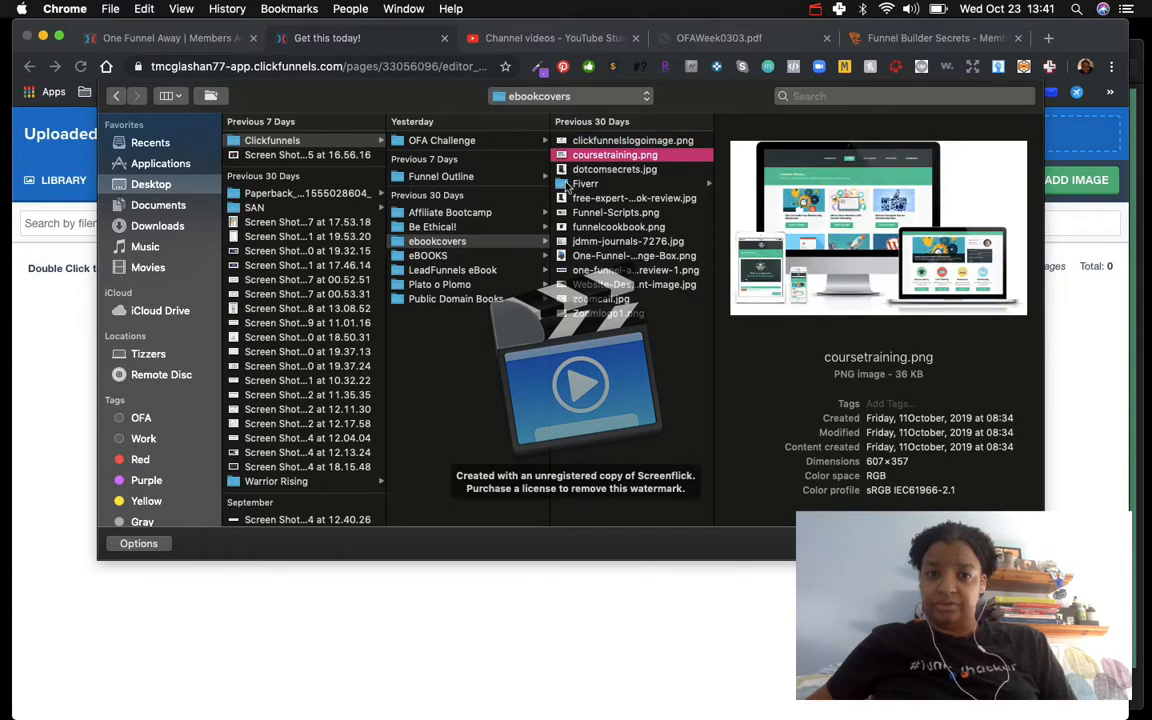
left_click(660, 185)
left_click(734, 157)
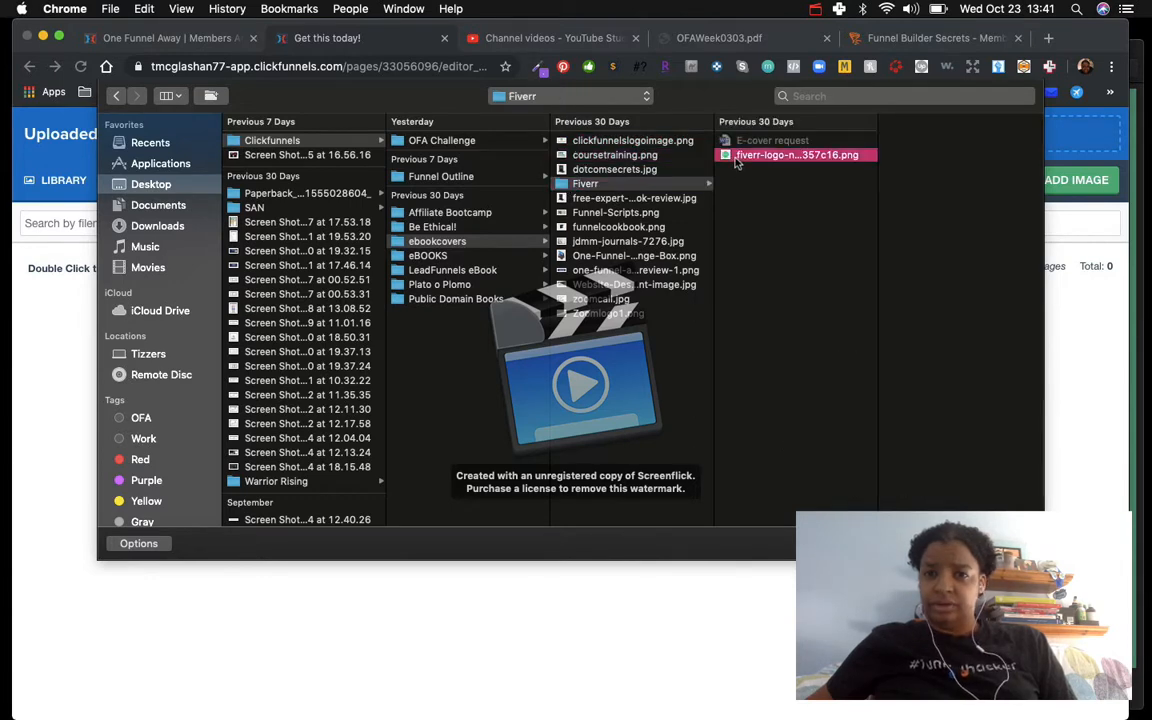
left_click(600, 198)
left_click(546, 212)
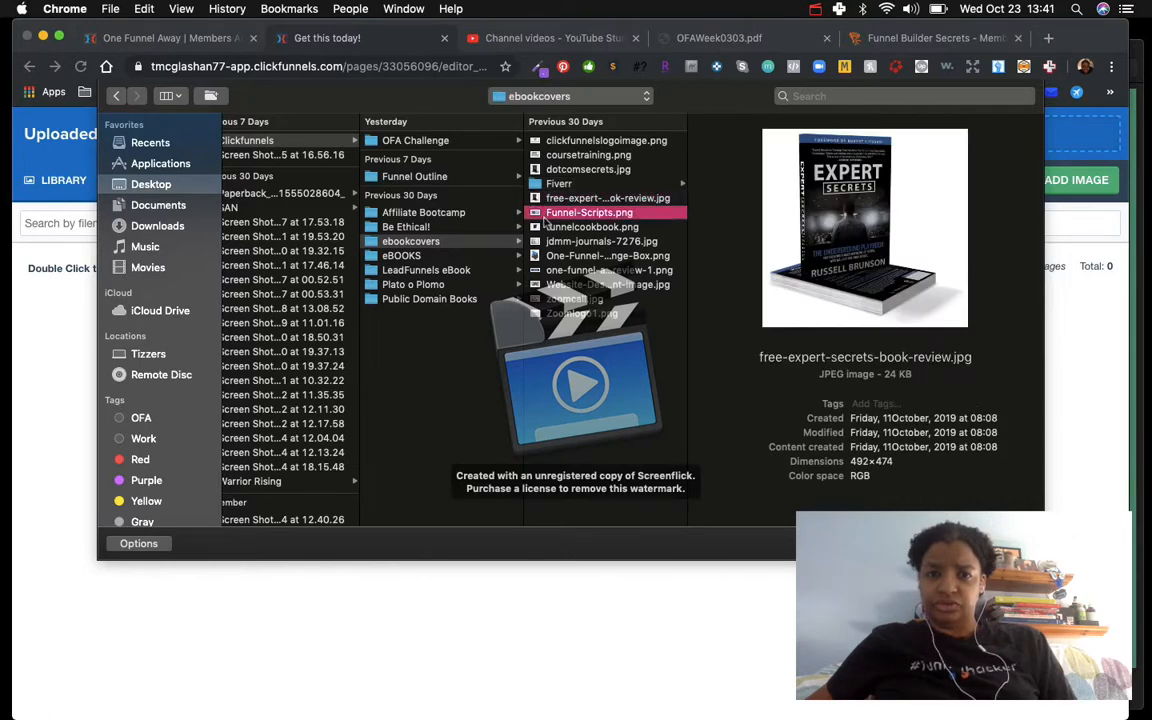
left_click(546, 228)
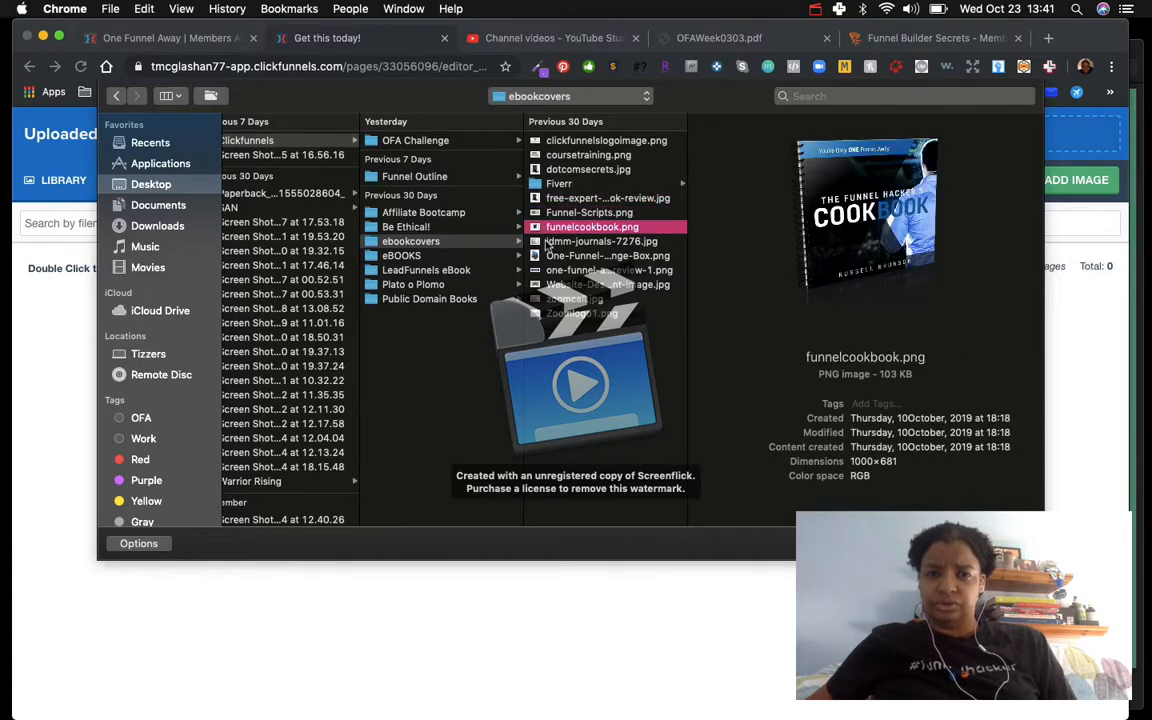
left_click(547, 242)
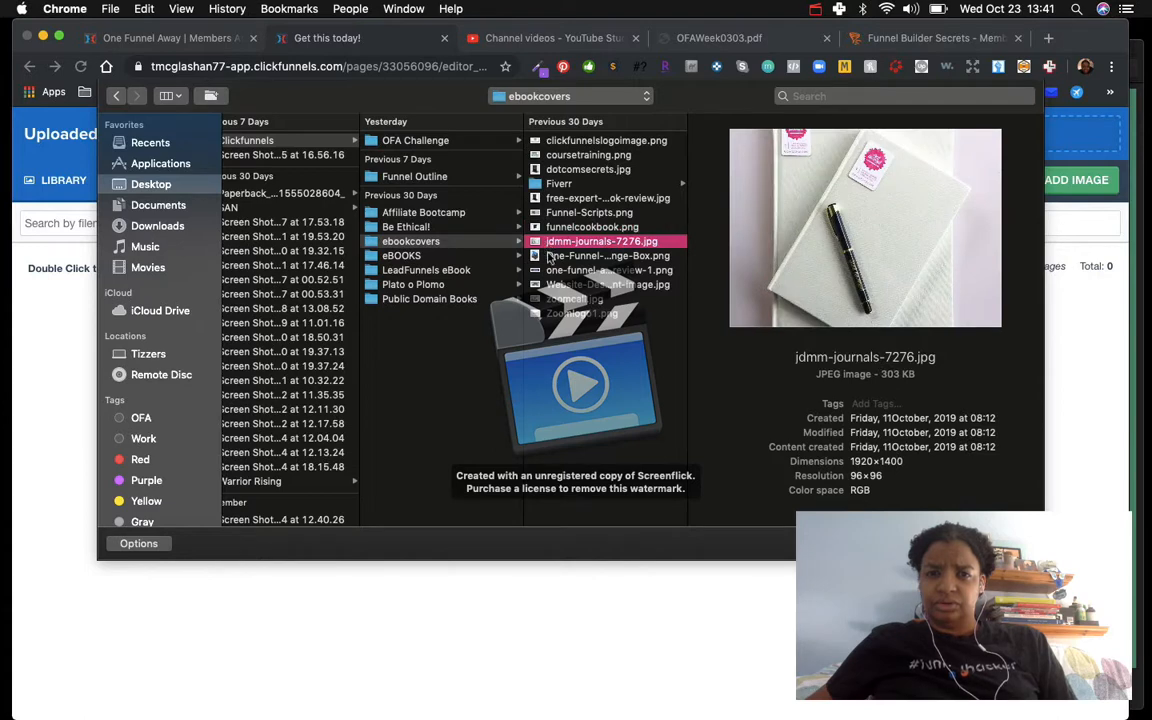
left_click(548, 256)
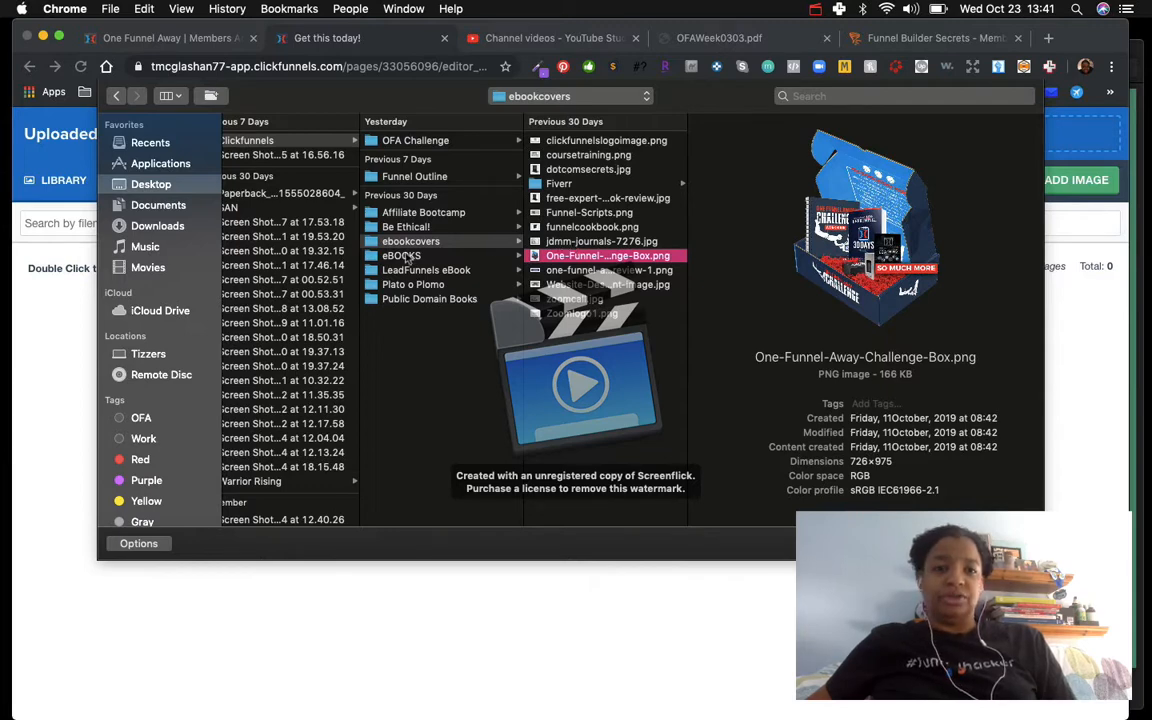
left_click(550, 185)
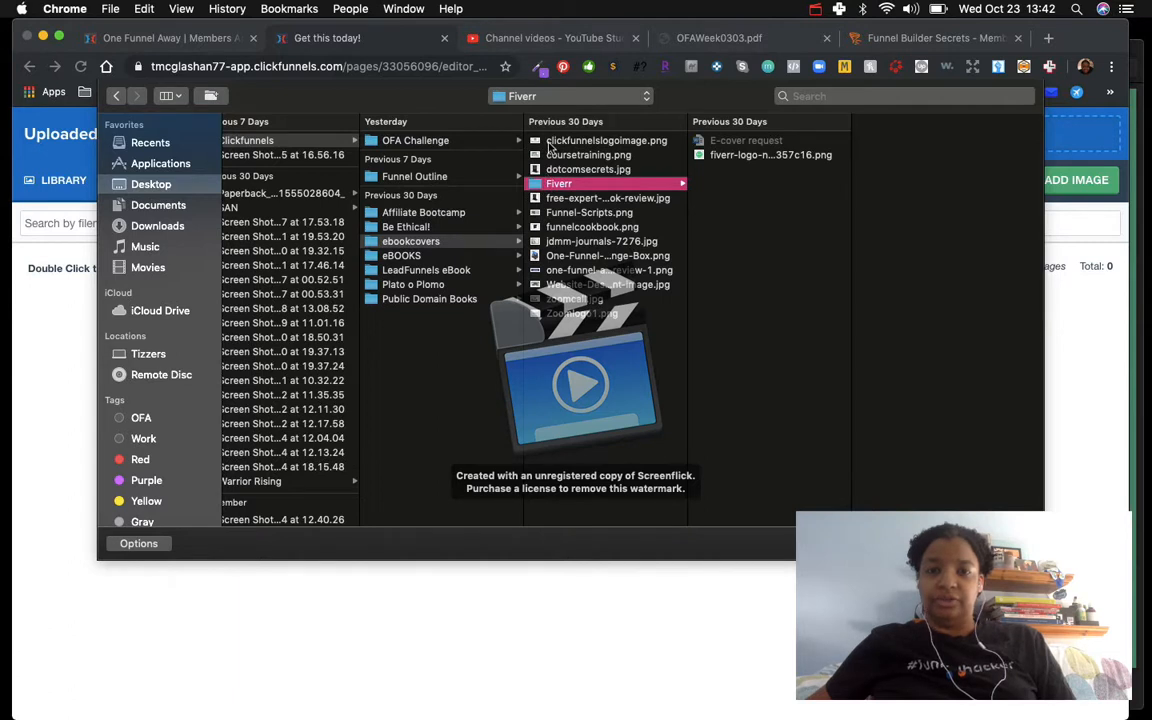
left_click(560, 212)
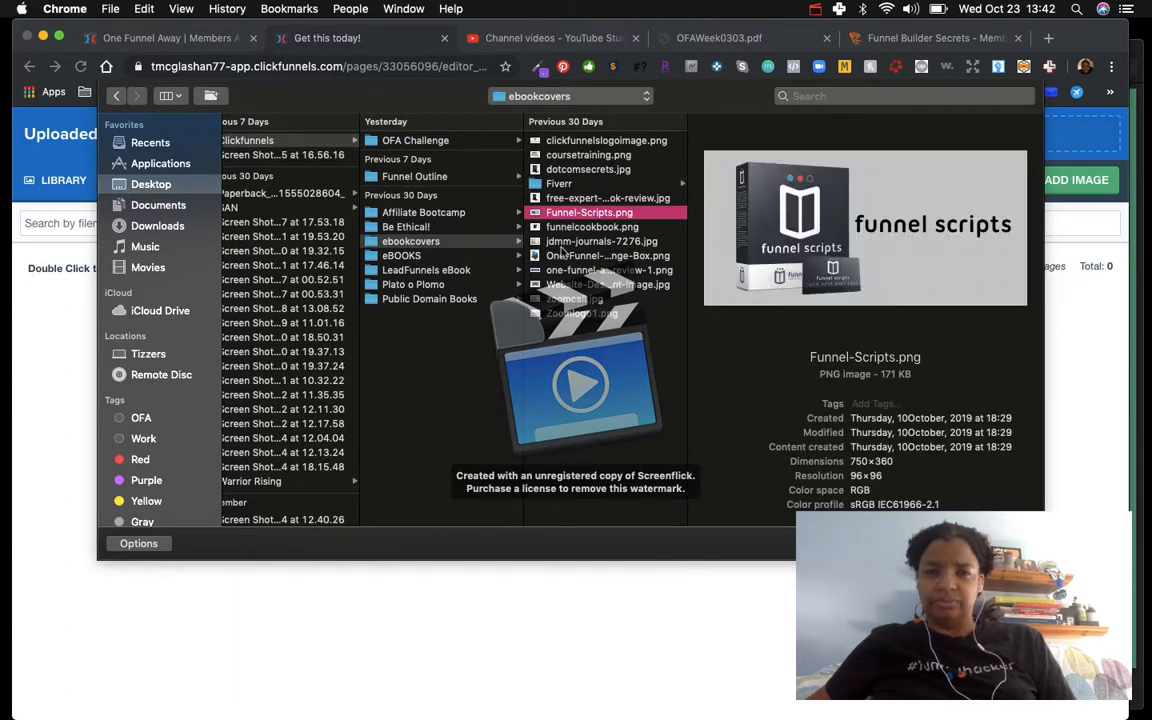
left_click(562, 247)
left_click(563, 269)
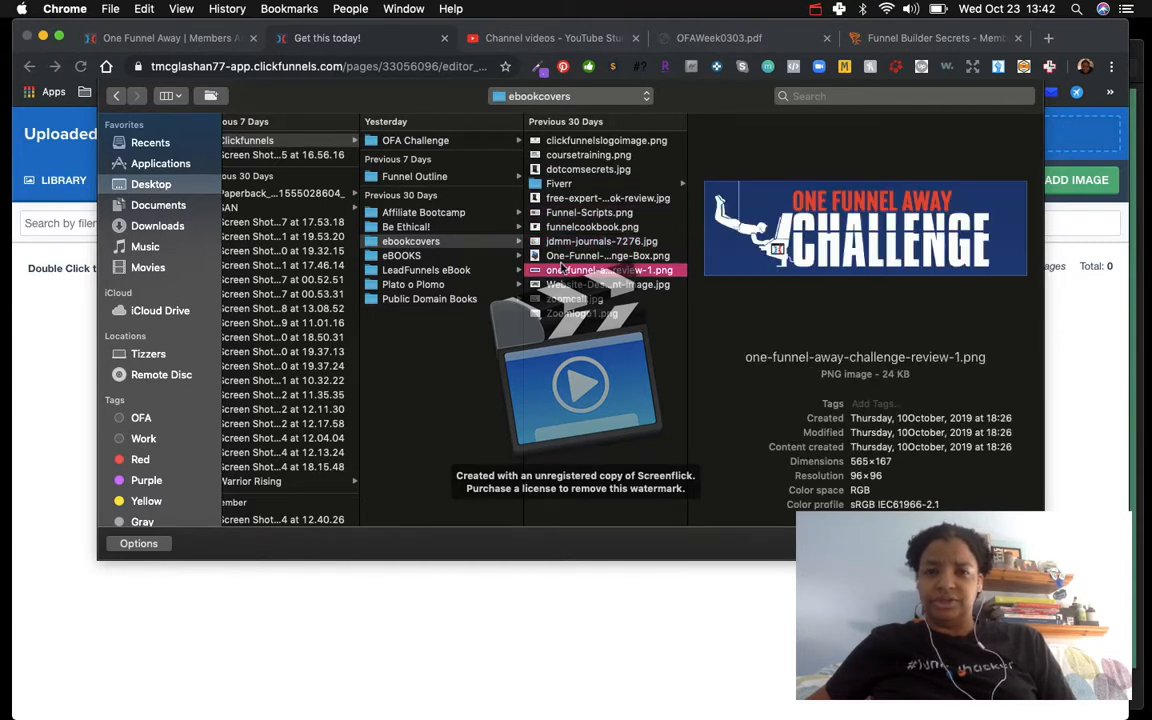
left_click(563, 242)
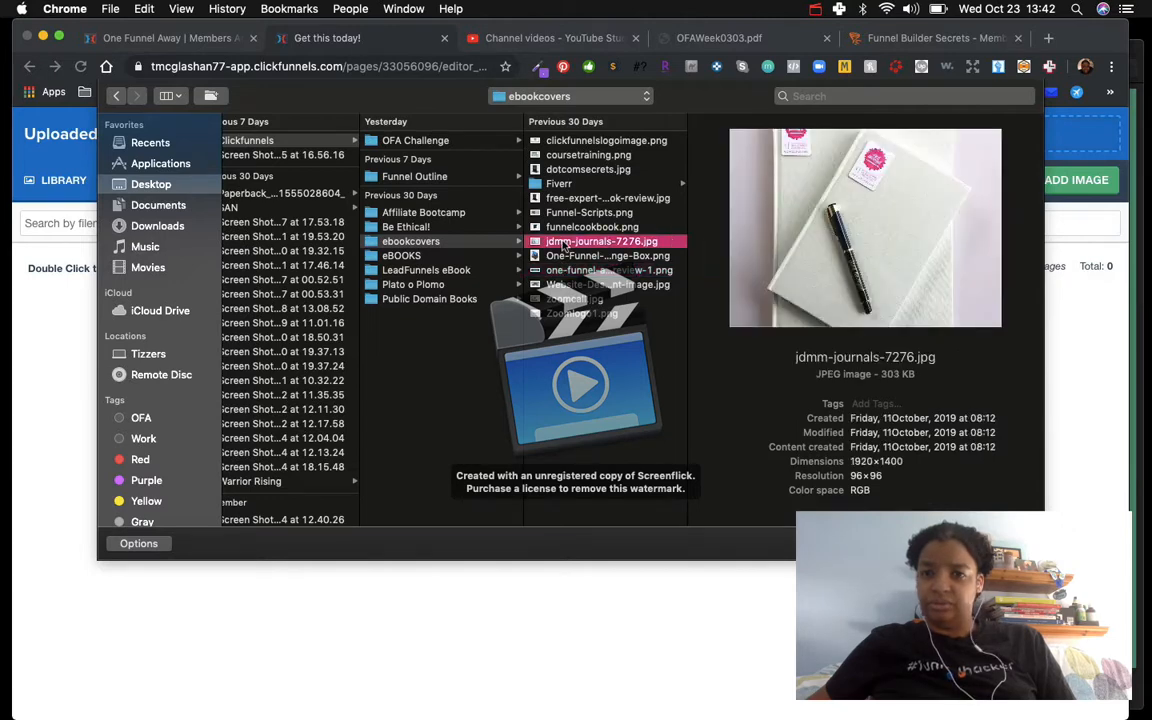
Step: Upload the EbookWB.jpg image from Downloads into the image library
left_click(816, 10)
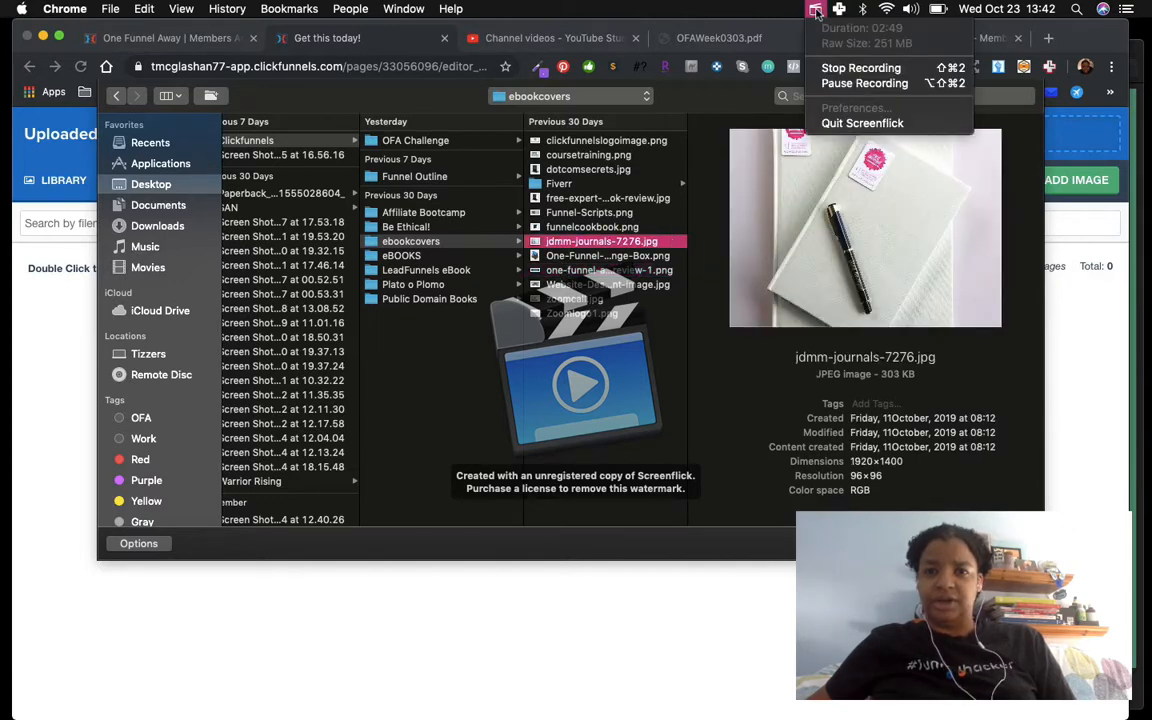
left_click(822, 84)
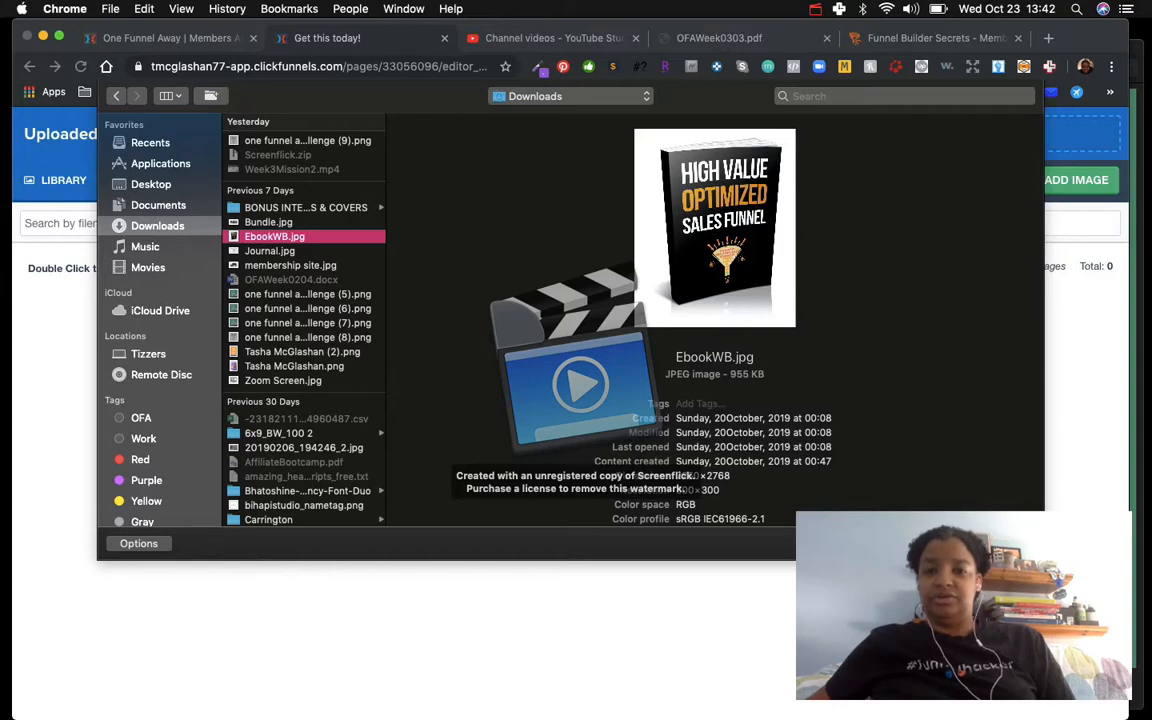
key("Return")
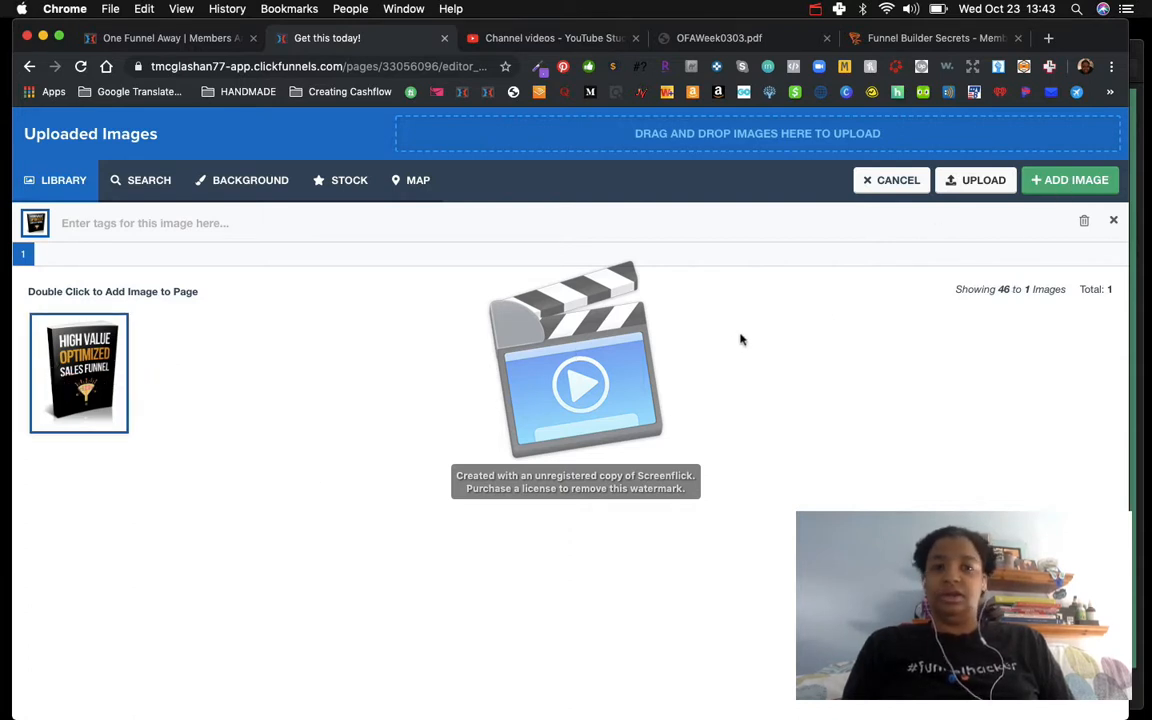
Step: Try to apply the ebook image, then leave the page and reopen the Squeeze Page in the editor
double_click(64, 385)
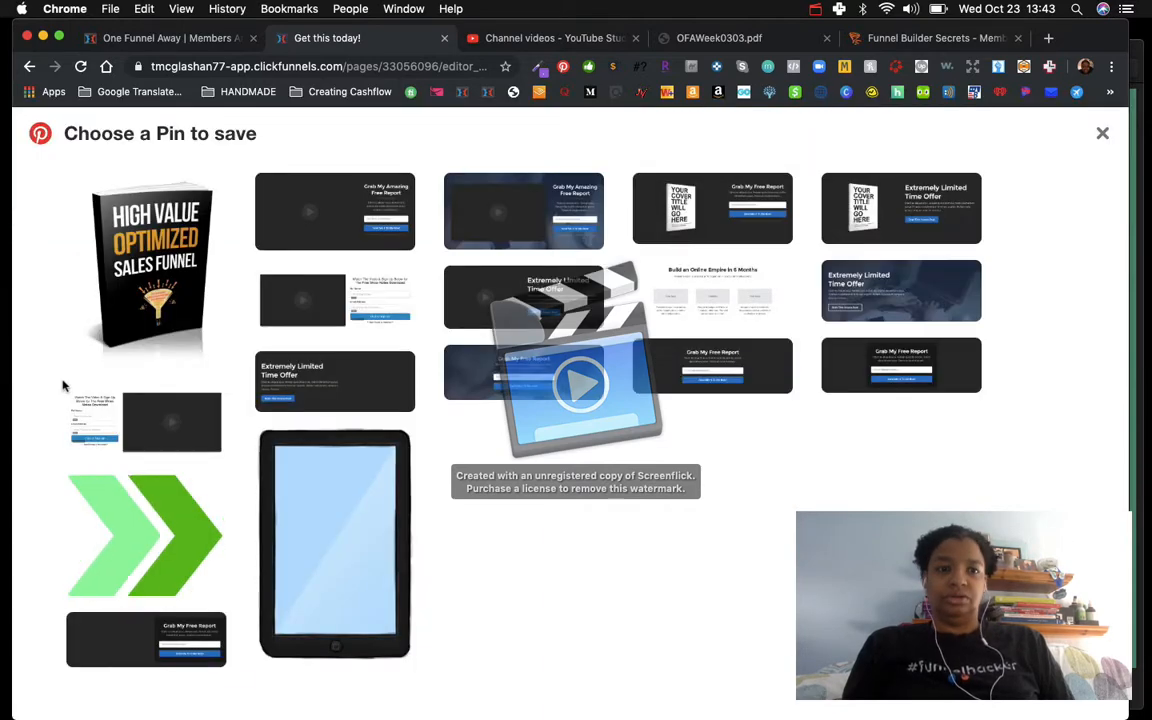
left_click(29, 66)
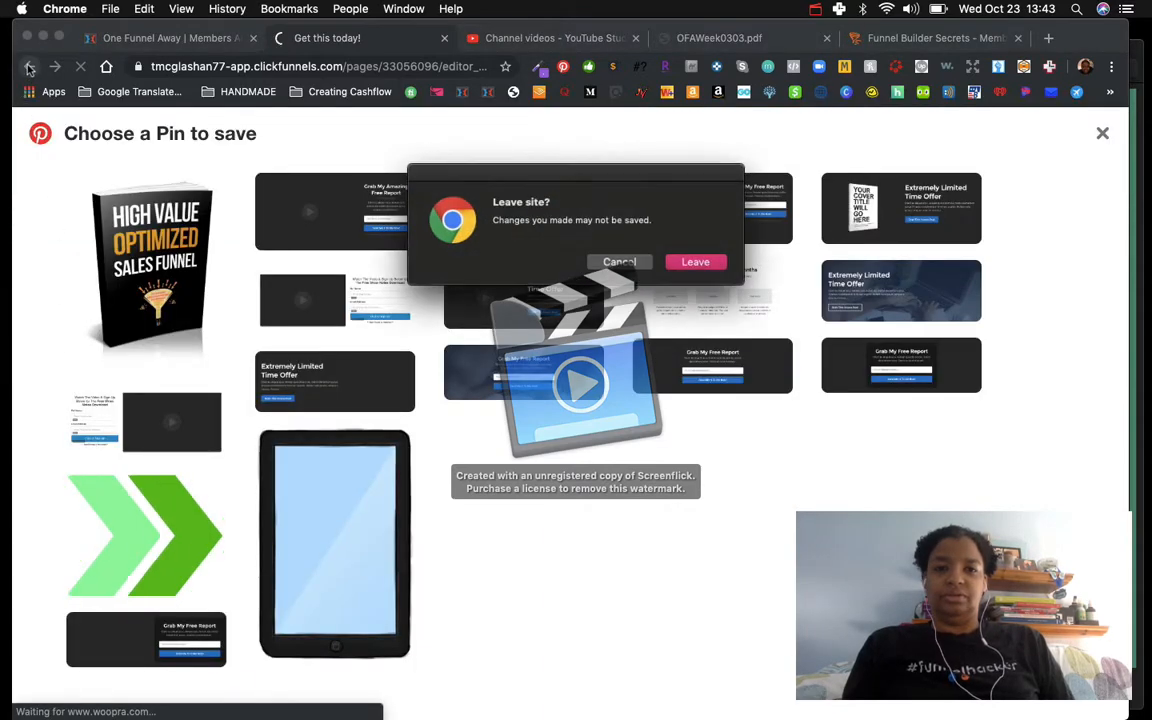
left_click(695, 261)
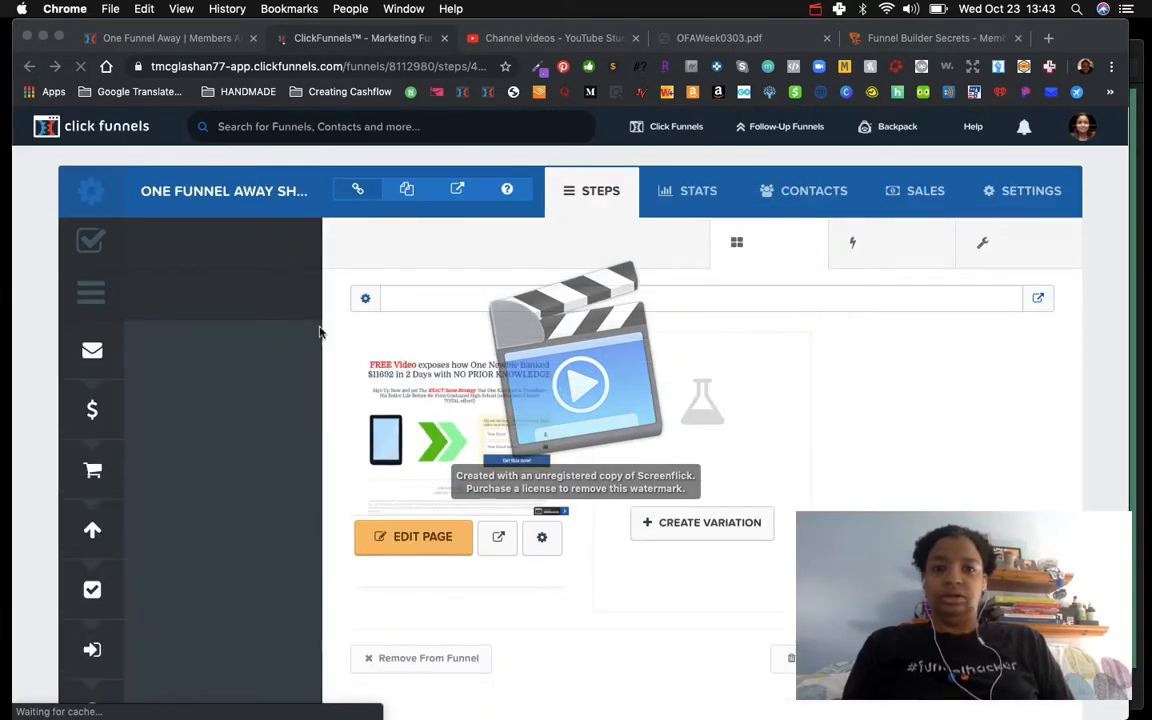
left_click(412, 542)
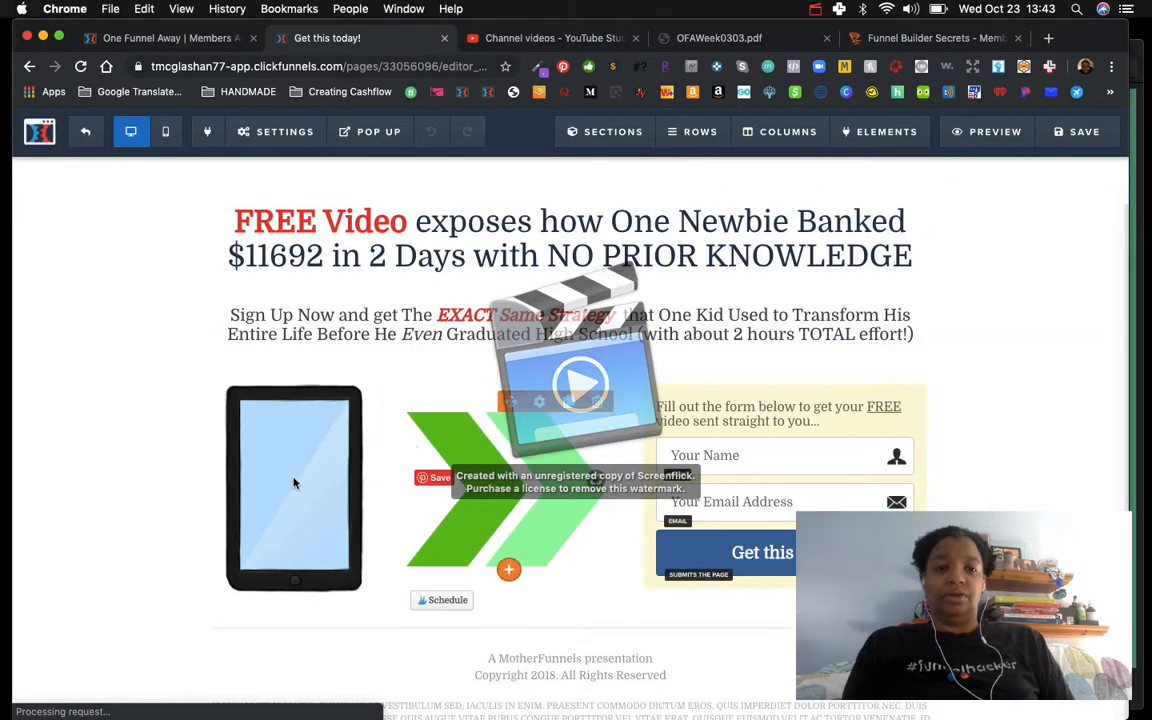
Step: Replace the tablet picture with the High Value Optimized Sales Funnel ebook cover from the image library
mouse_move(292, 482)
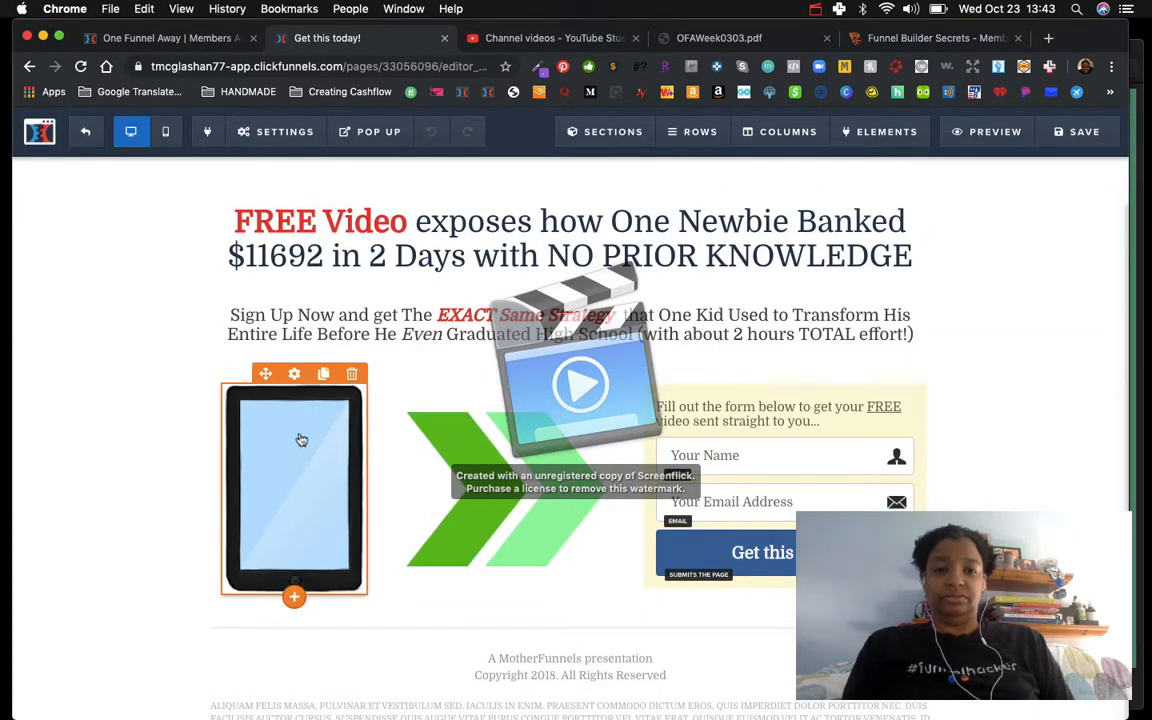
left_click(294, 374)
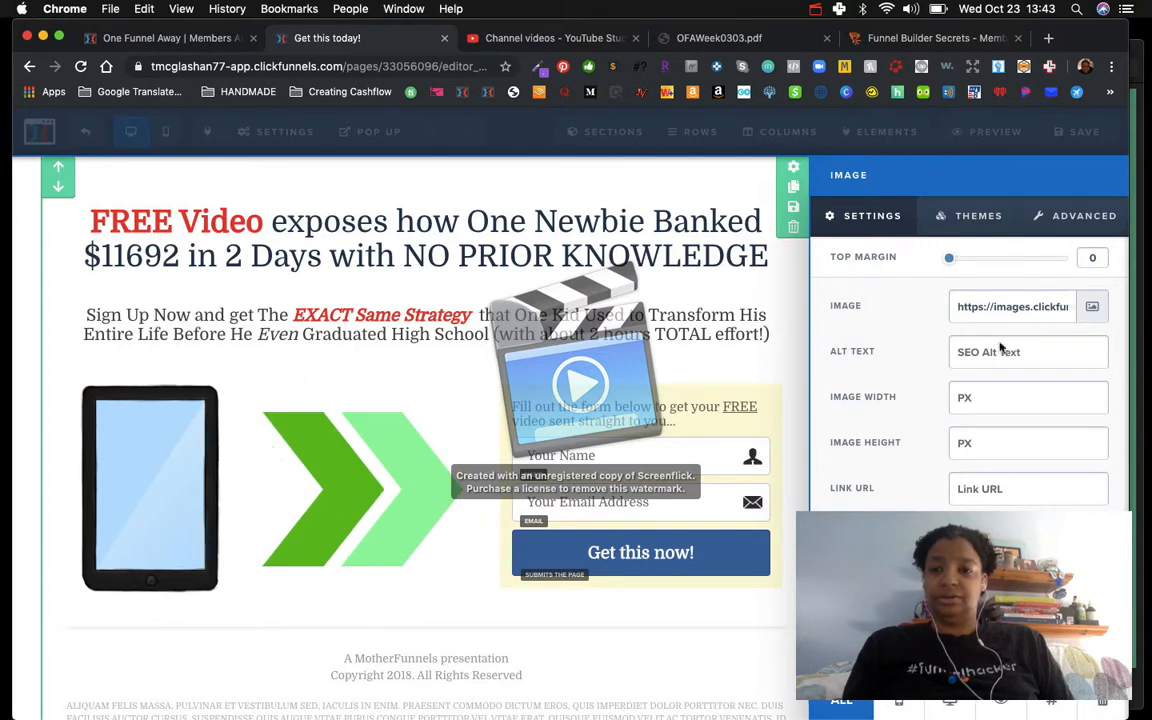
left_click(1094, 310)
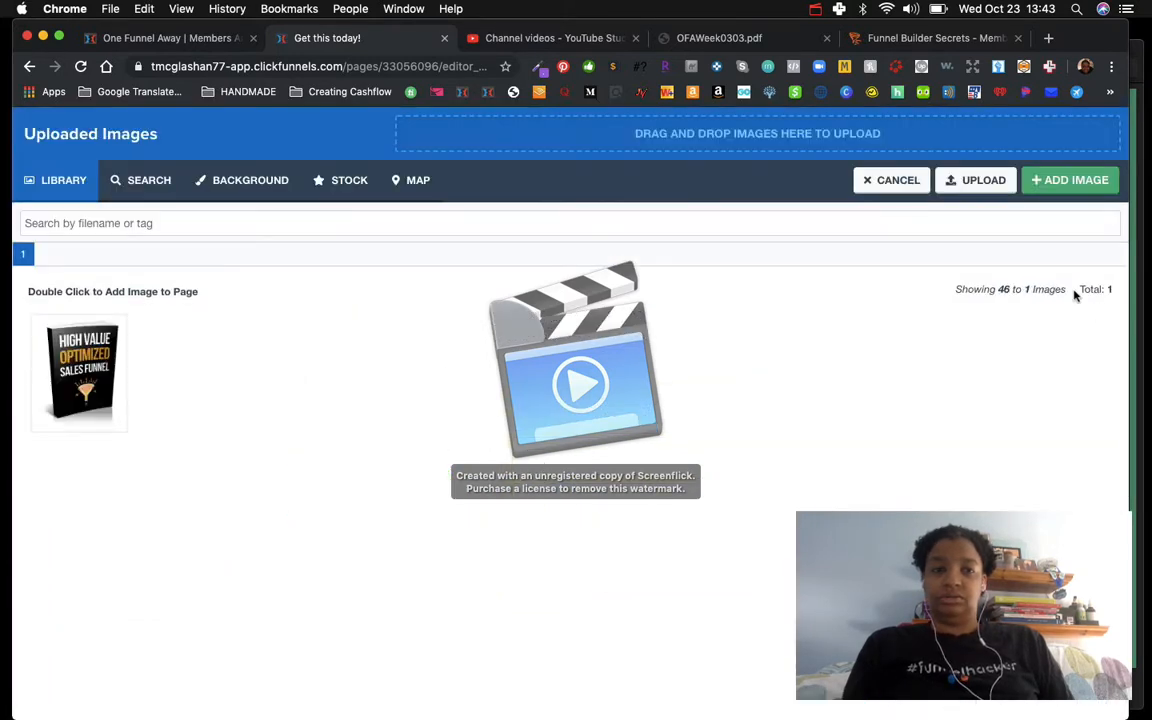
double_click(70, 376)
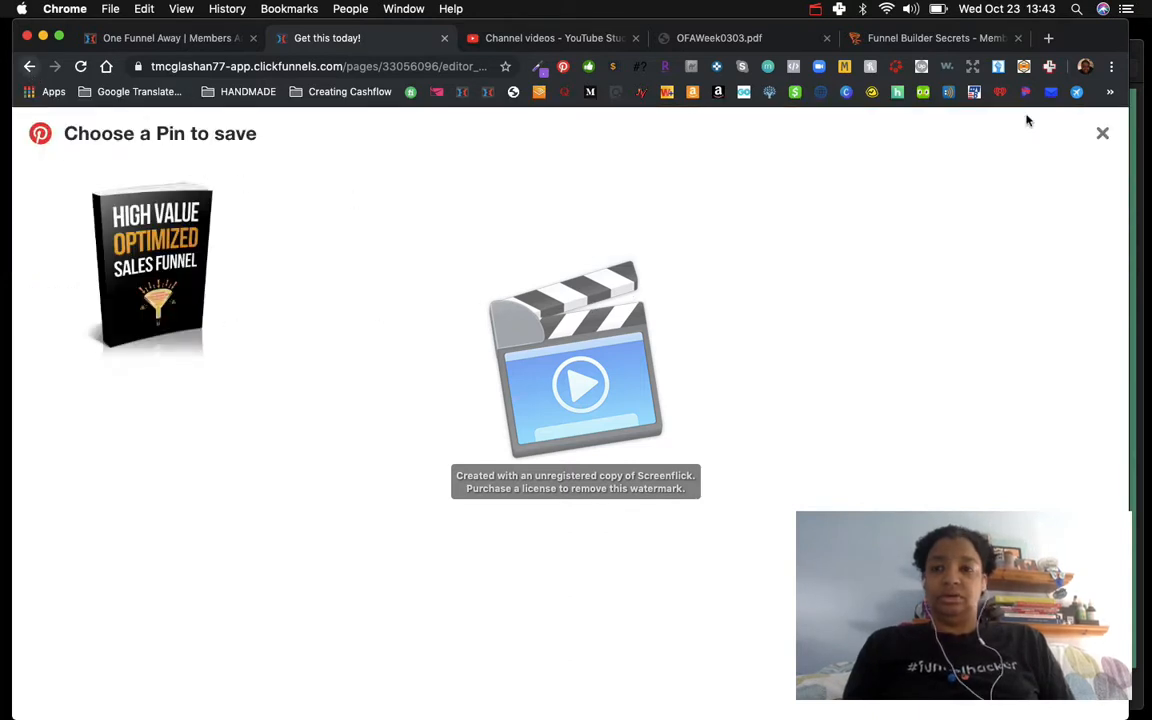
left_click(1103, 135)
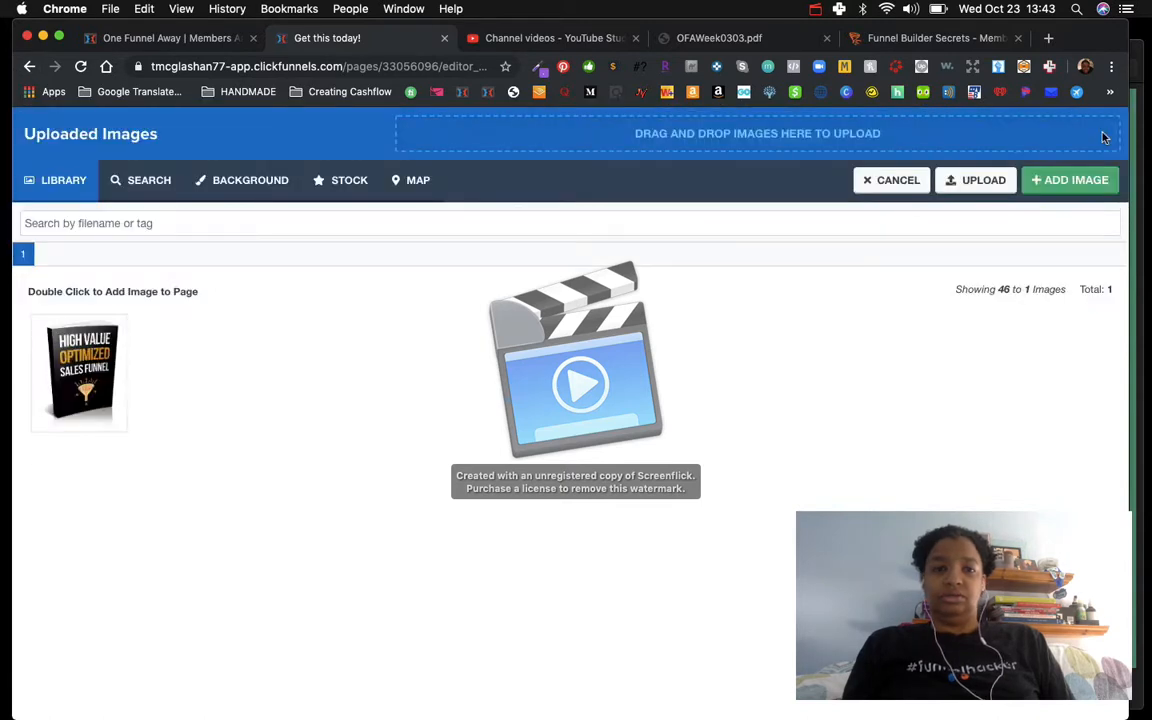
left_click(120, 331)
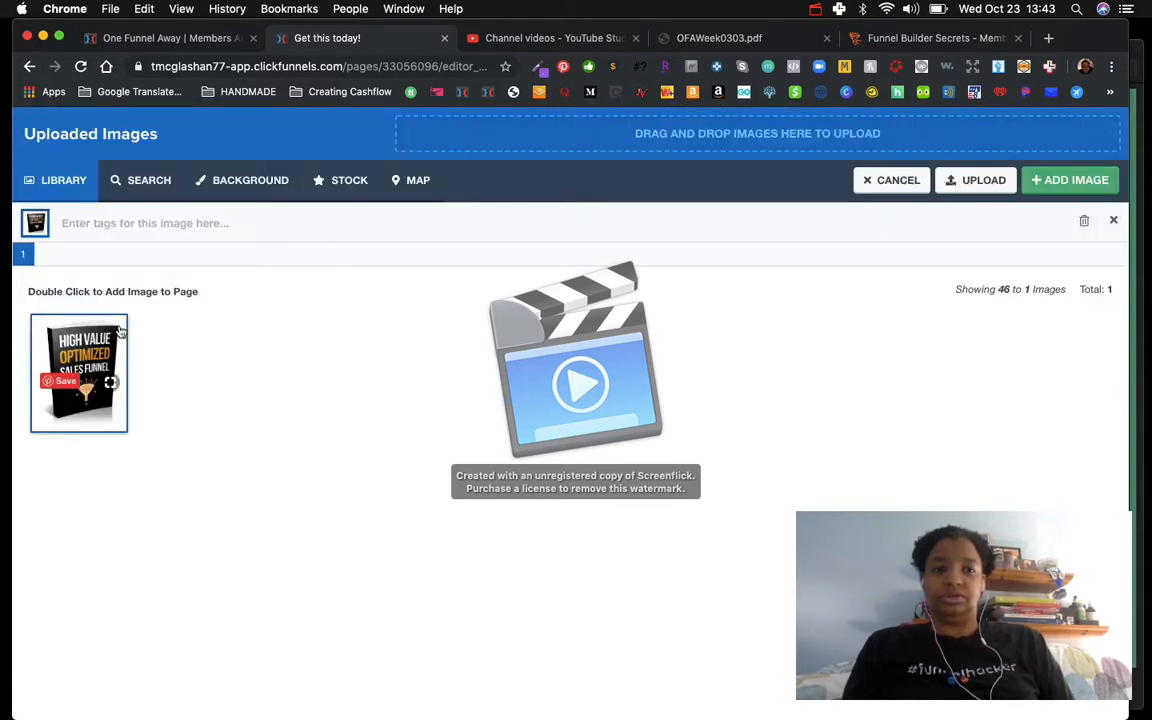
left_click(1083, 181)
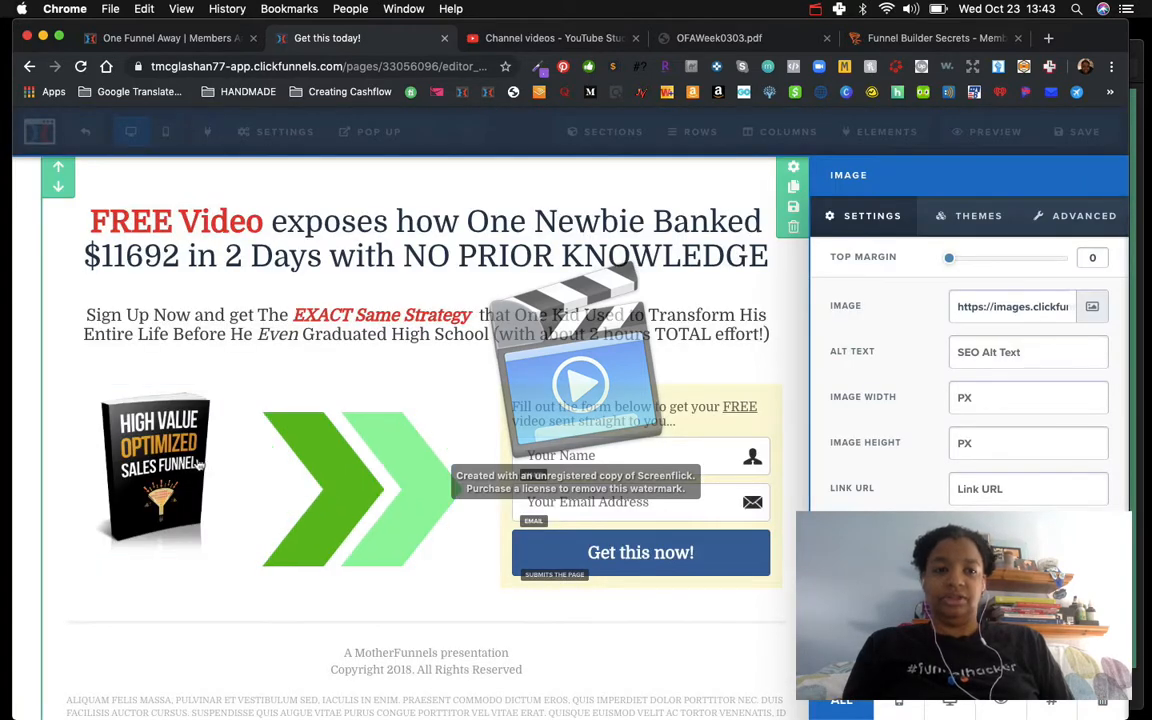
left_click(142, 448)
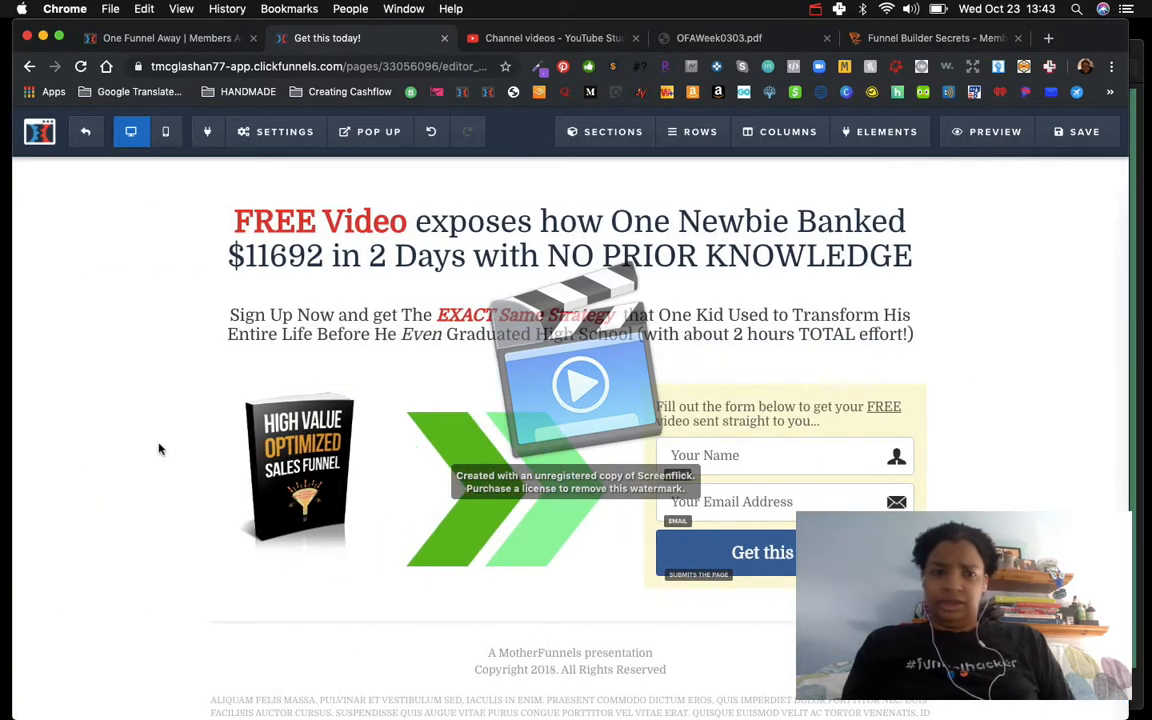
Step: Try image widths of 1000, 2000 and 5000 px for the ebook cover, then clear the width field
left_click(290, 462)
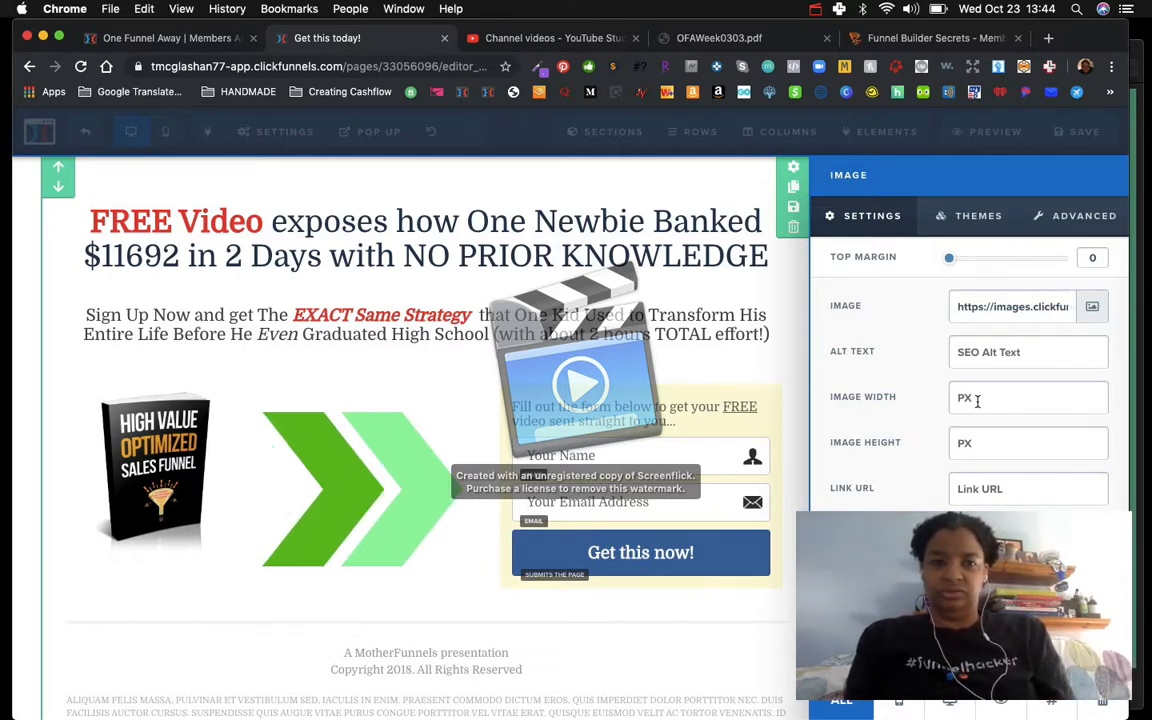
type("1000")
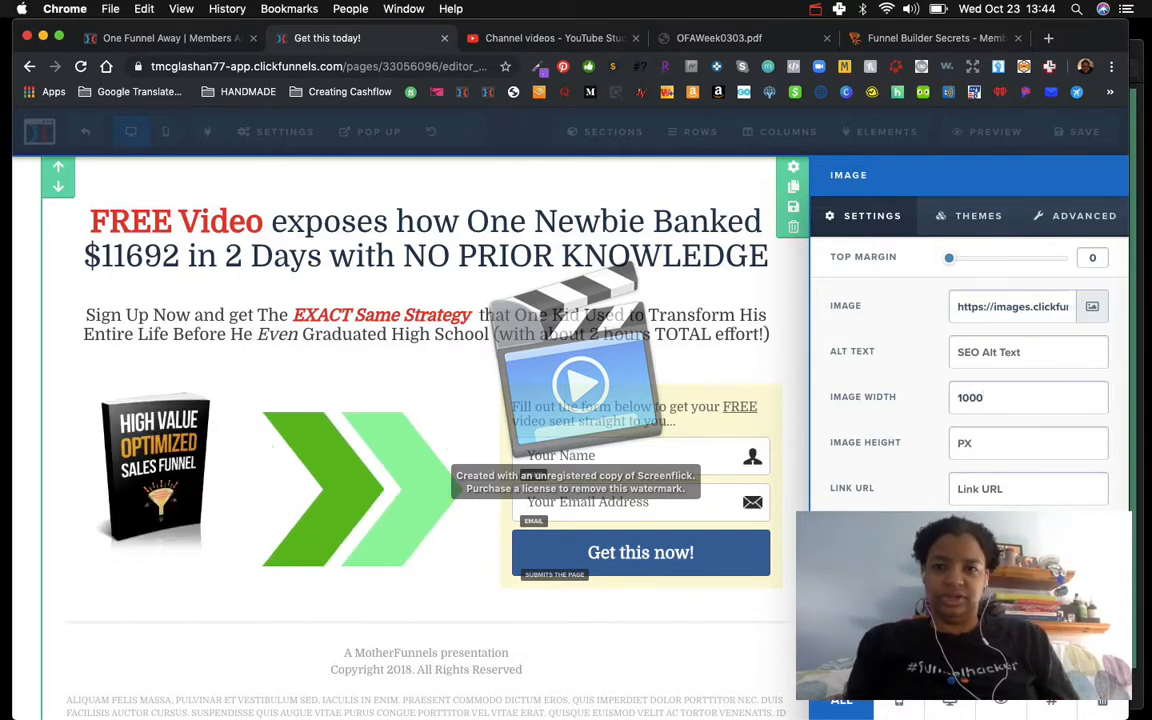
left_click(962, 401)
key("BackSpace")
type("2")
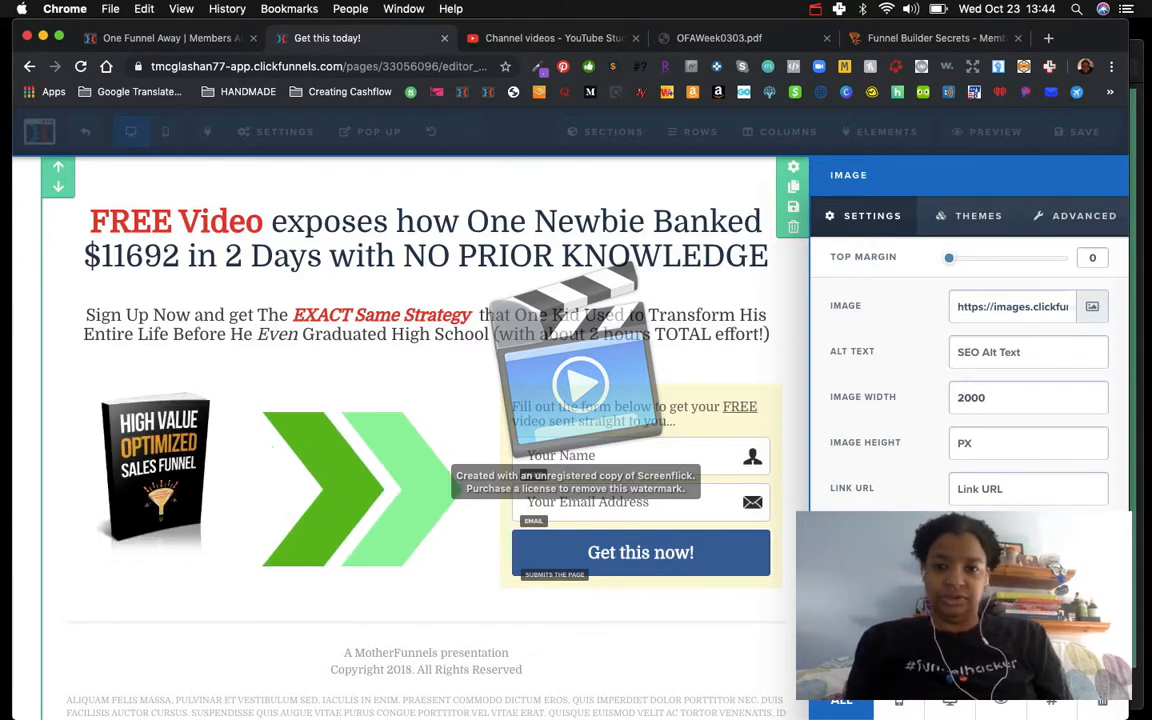
key("BackSpace")
type("5")
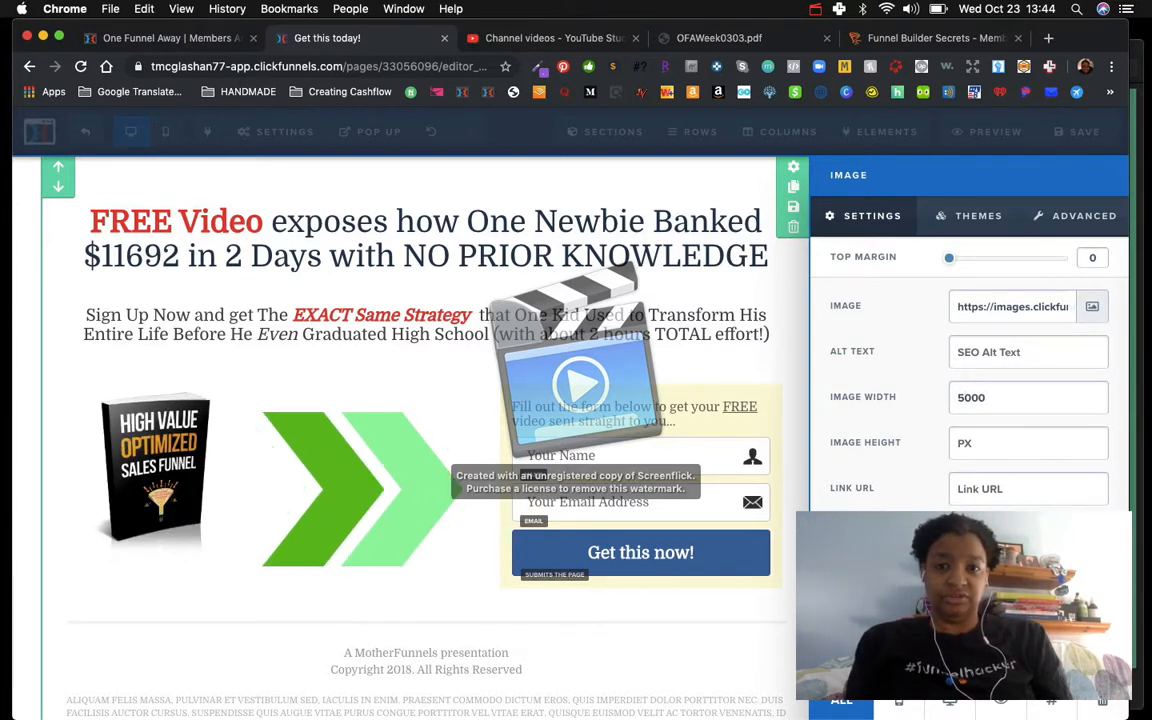
key("BackSpace")
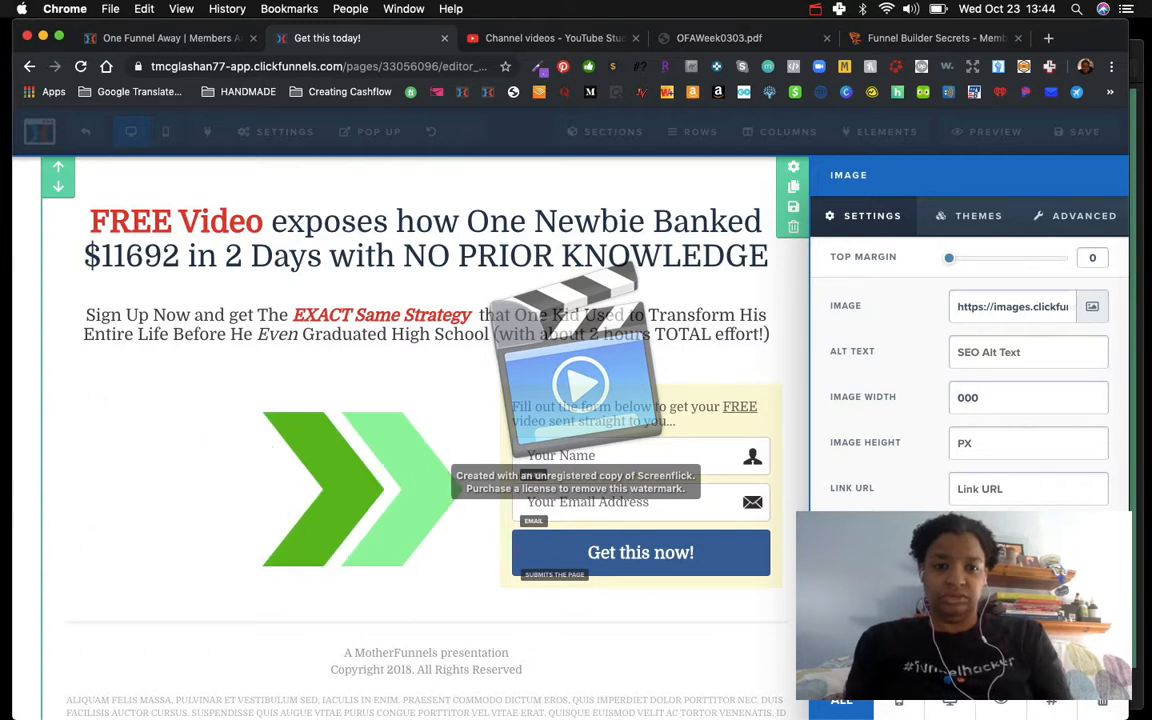
type("3")
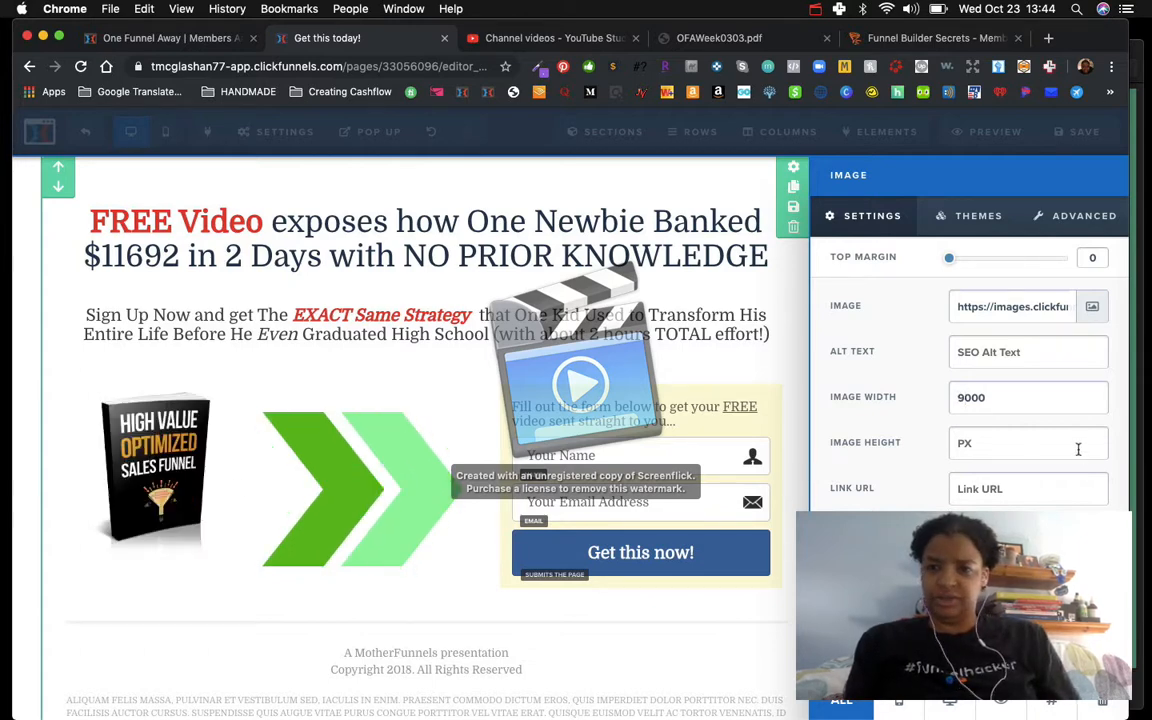
double_click(998, 398)
key("BackSpace")
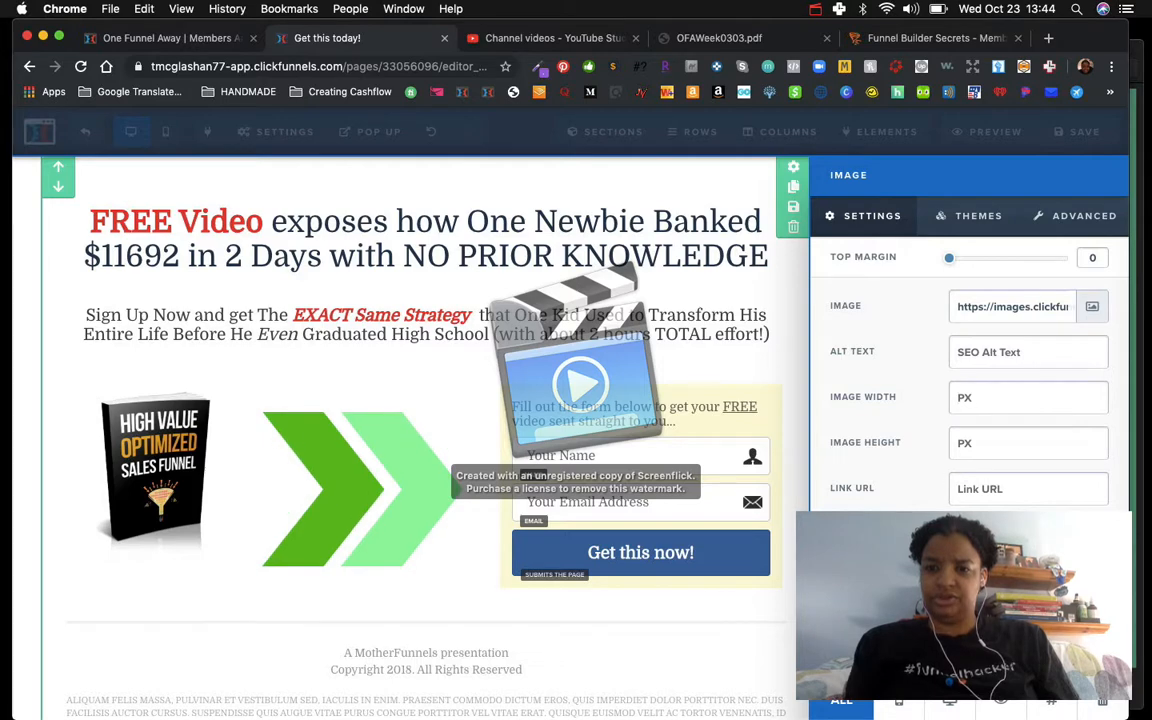
Step: Set the ebook image's top margin to 20 and review its theme and advanced style options
left_click(145, 468)
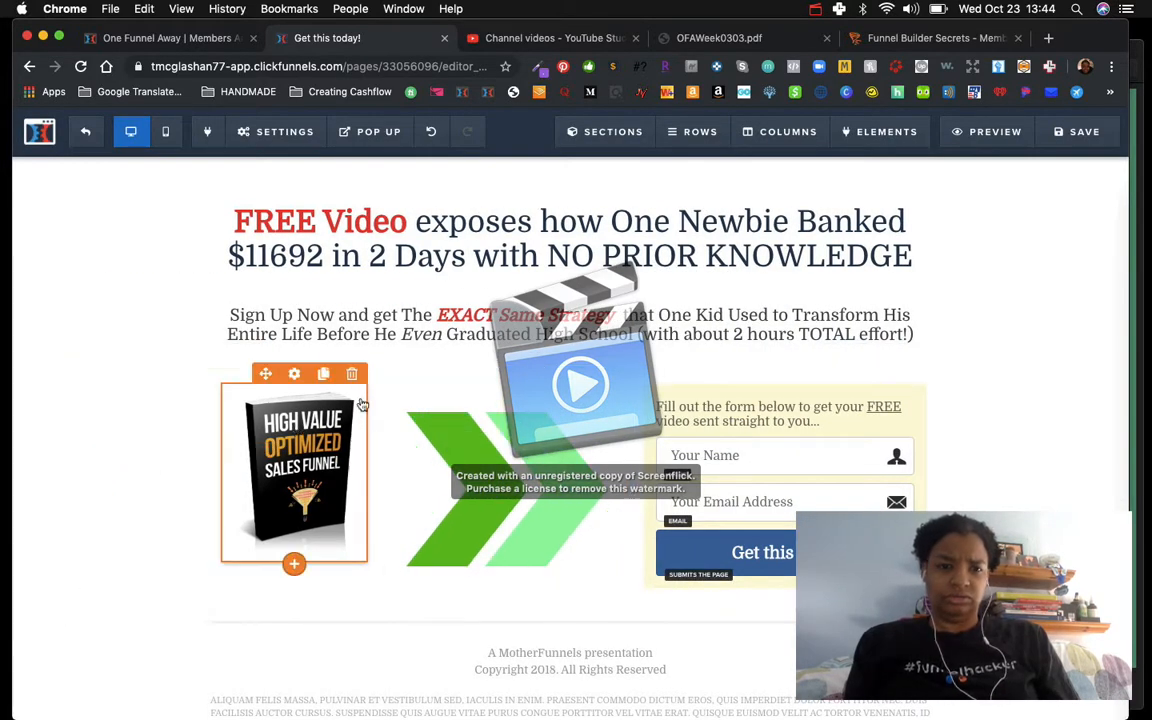
left_click(293, 375)
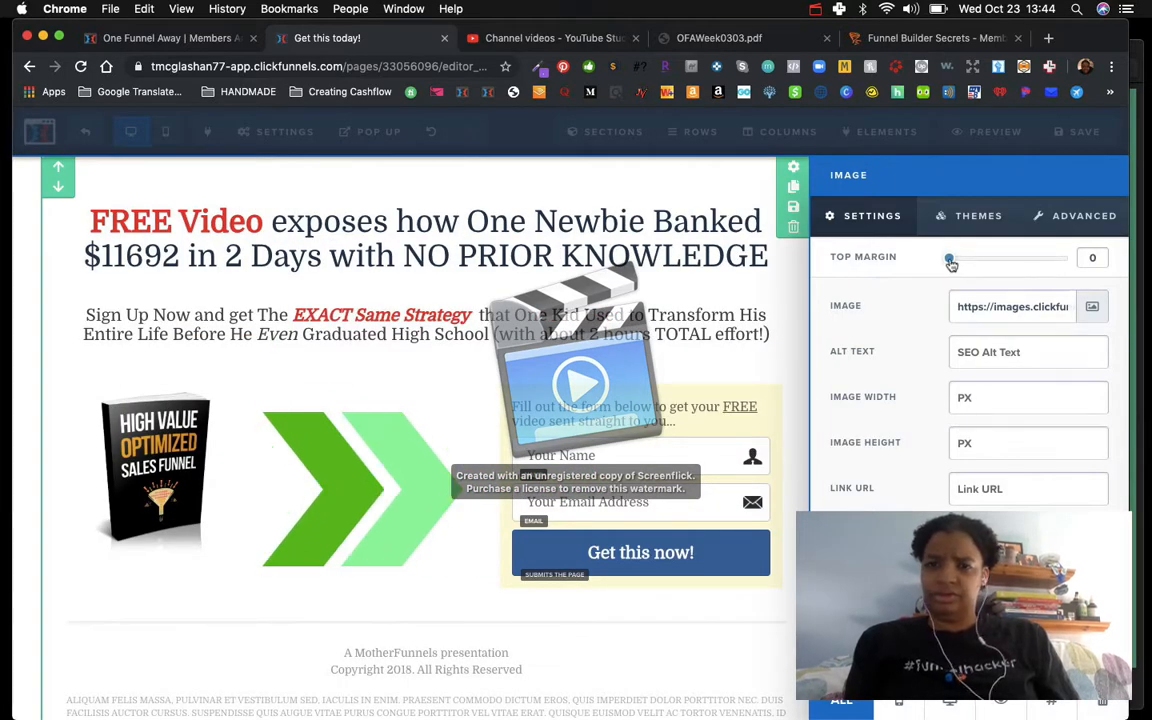
left_click_drag(957, 263, 977, 268)
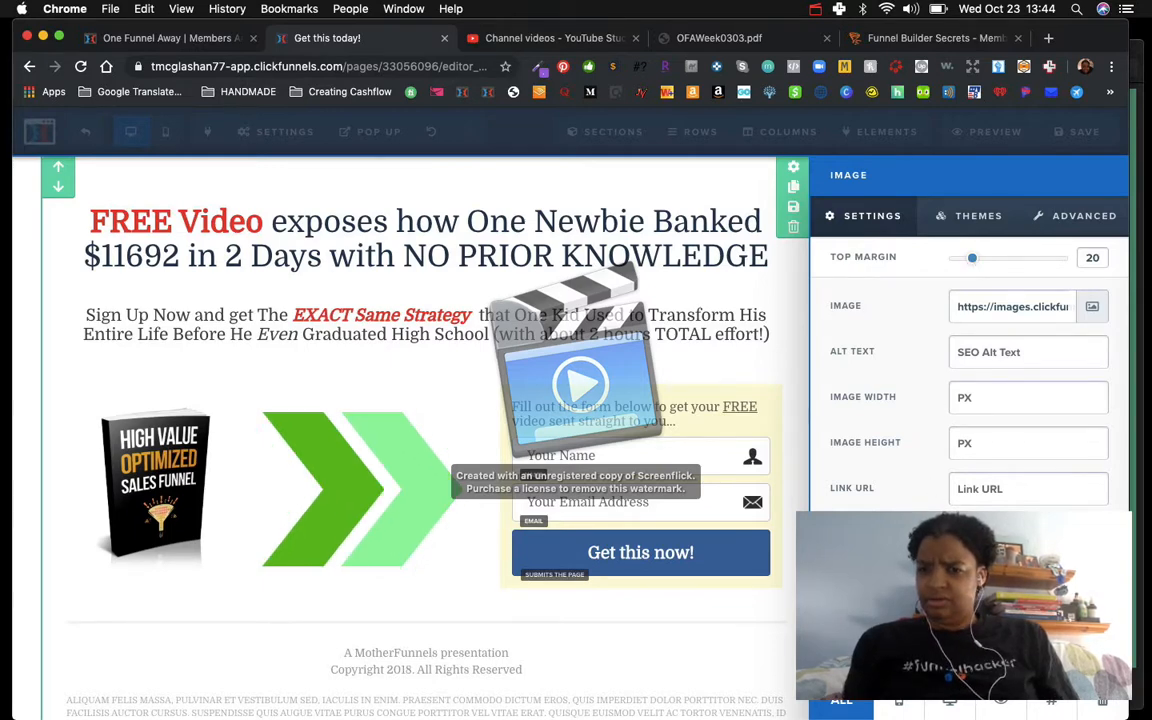
left_click(961, 220)
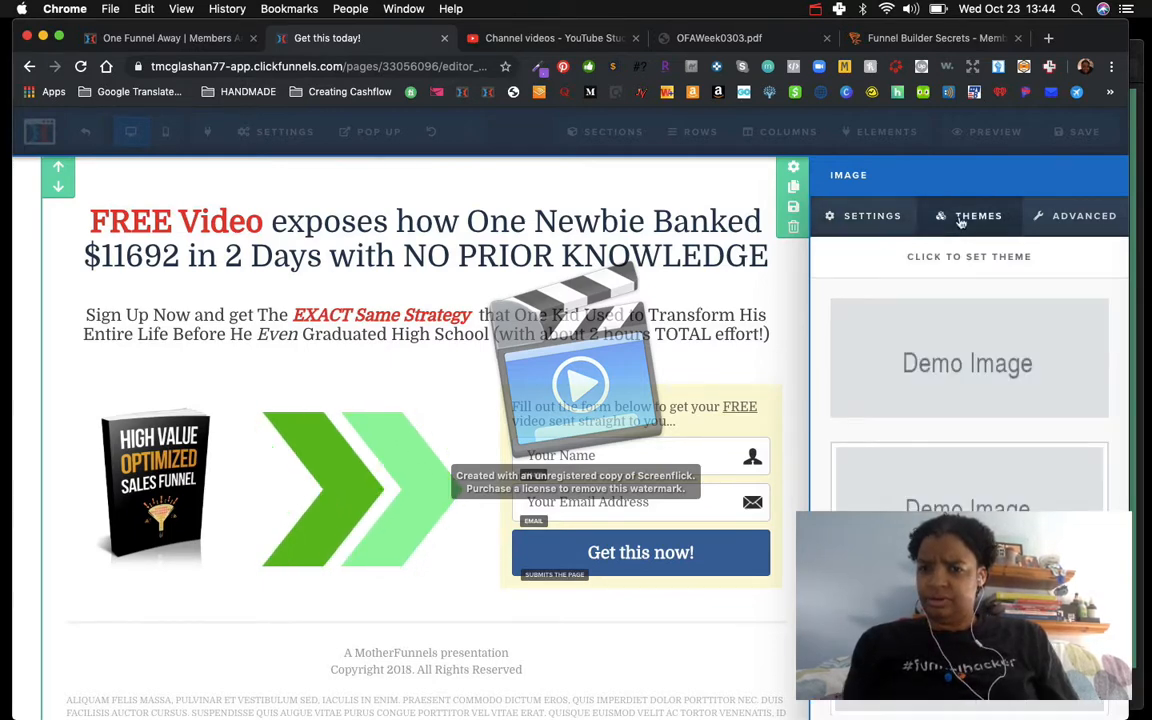
left_click(1085, 216)
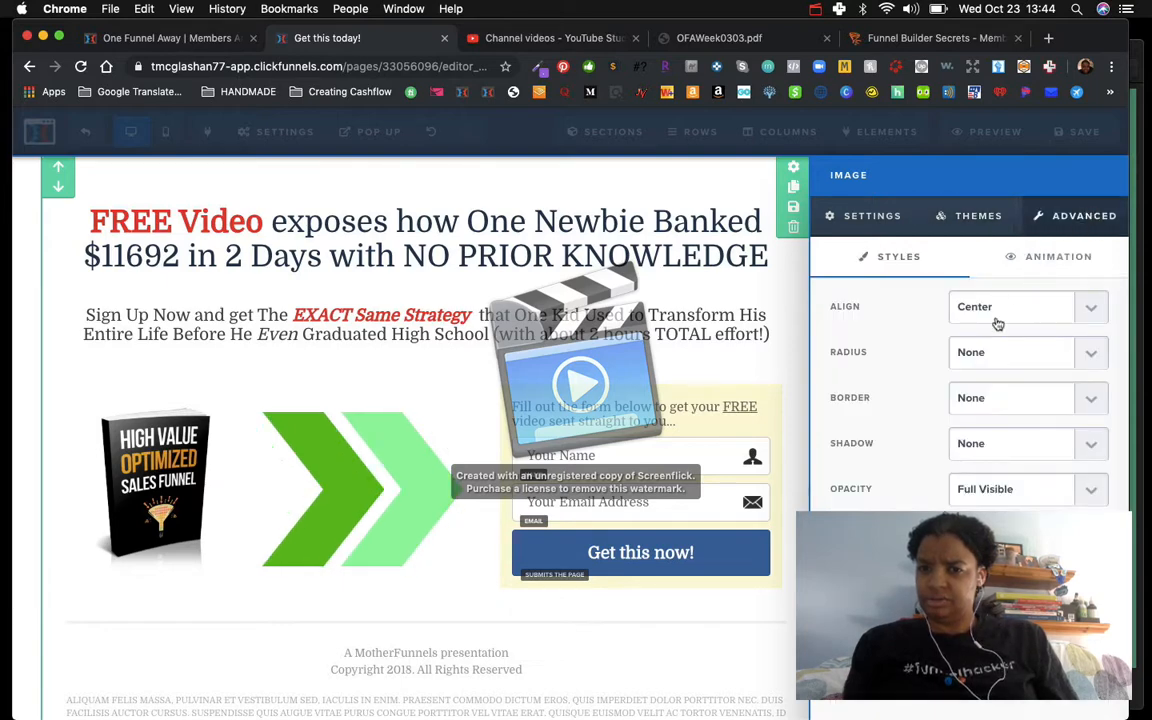
left_click(852, 225)
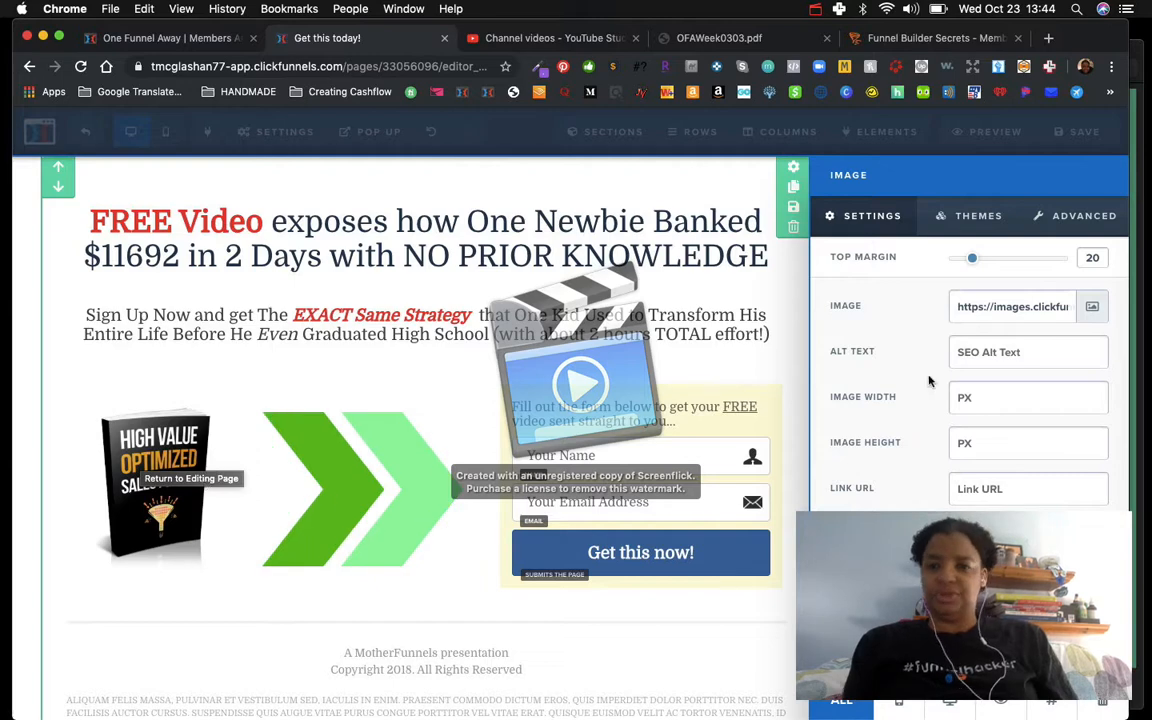
Step: Try an image height of 2000 px for the ebook cover, then clear the height field
left_click(970, 400)
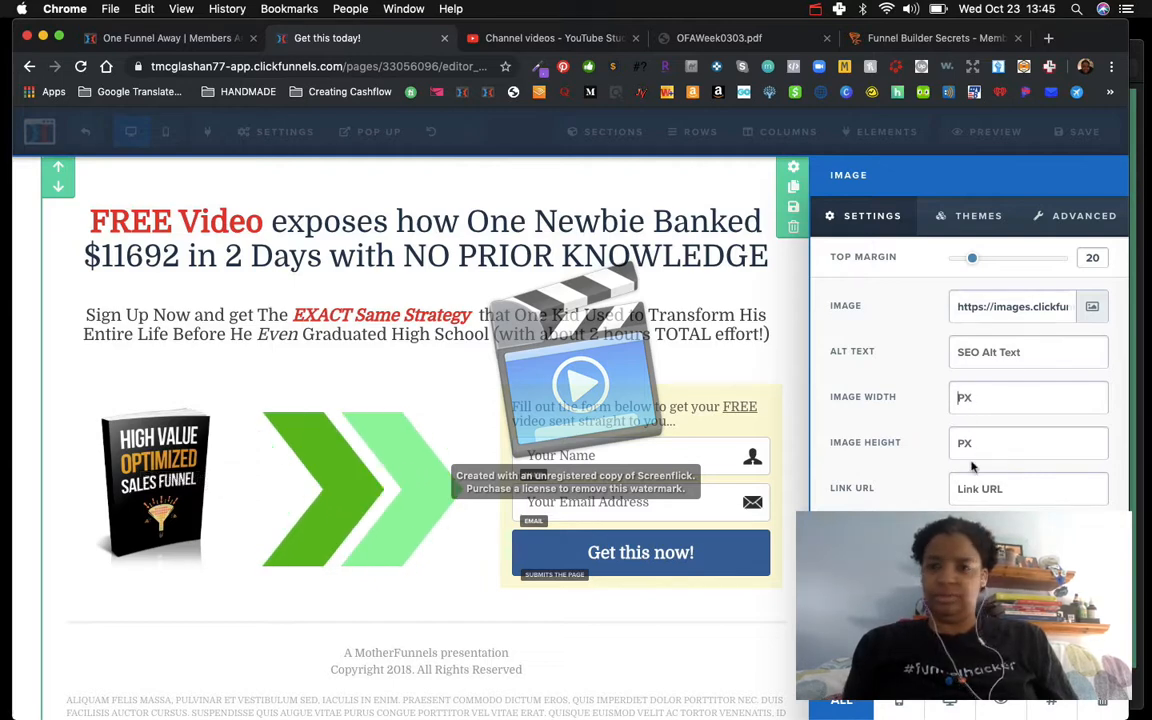
left_click(970, 443)
type("2")
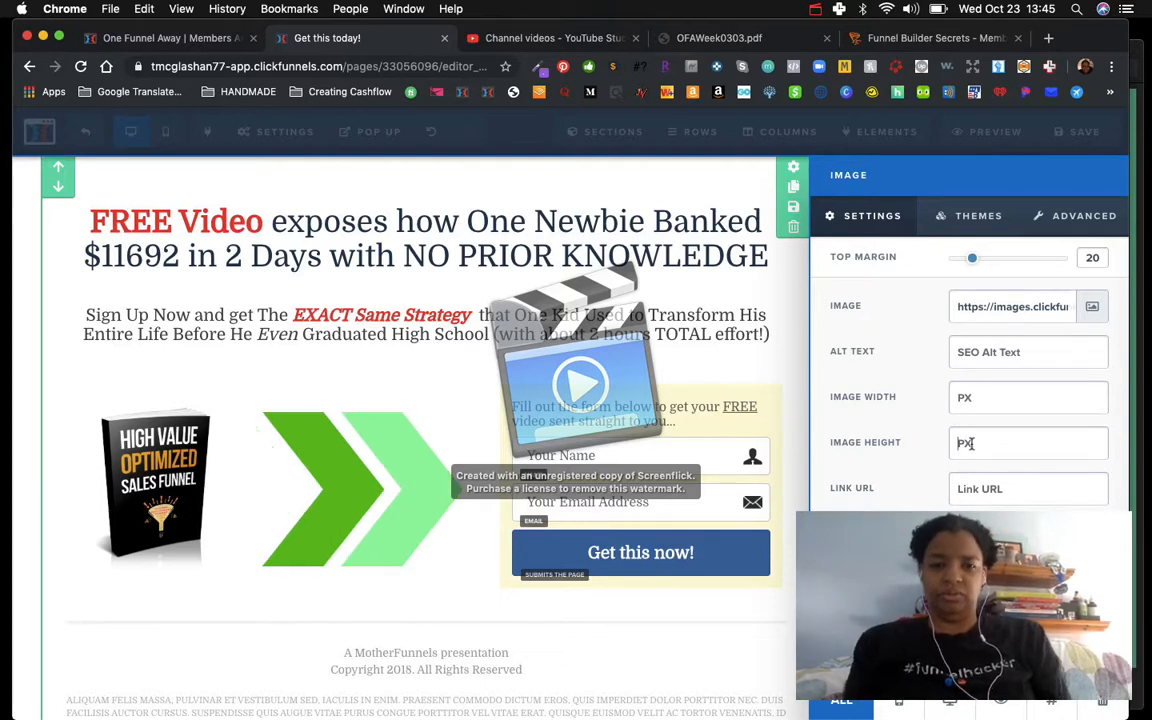
type("000")
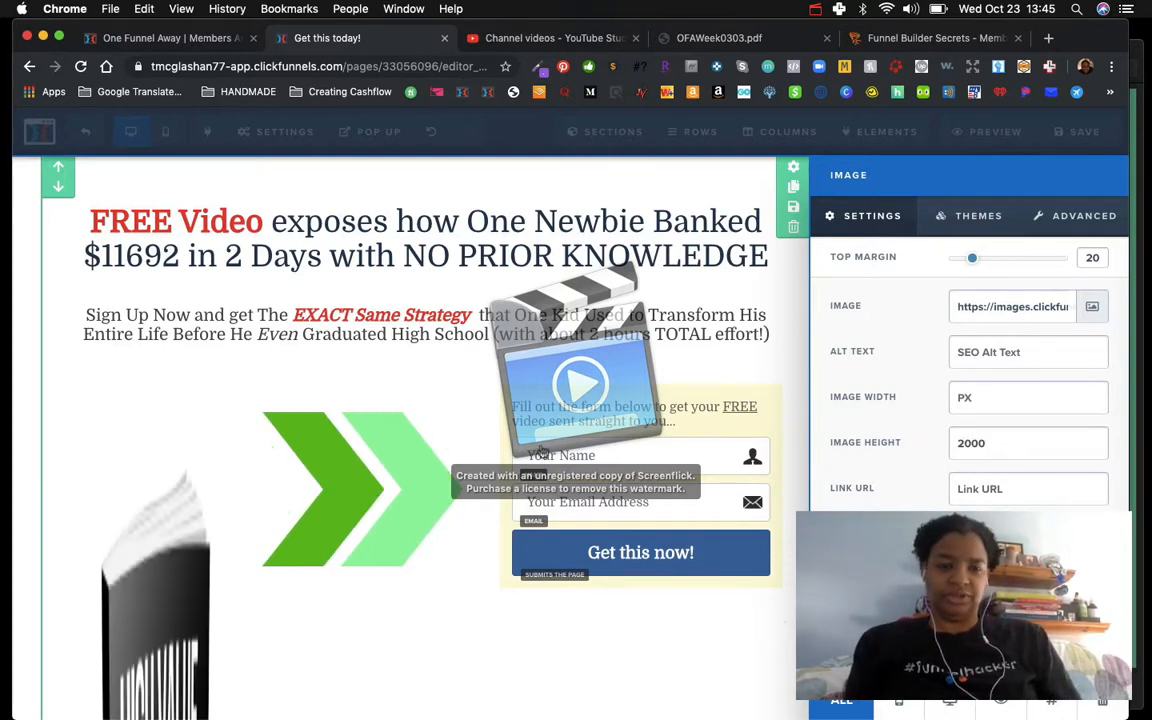
key("BackSpace")
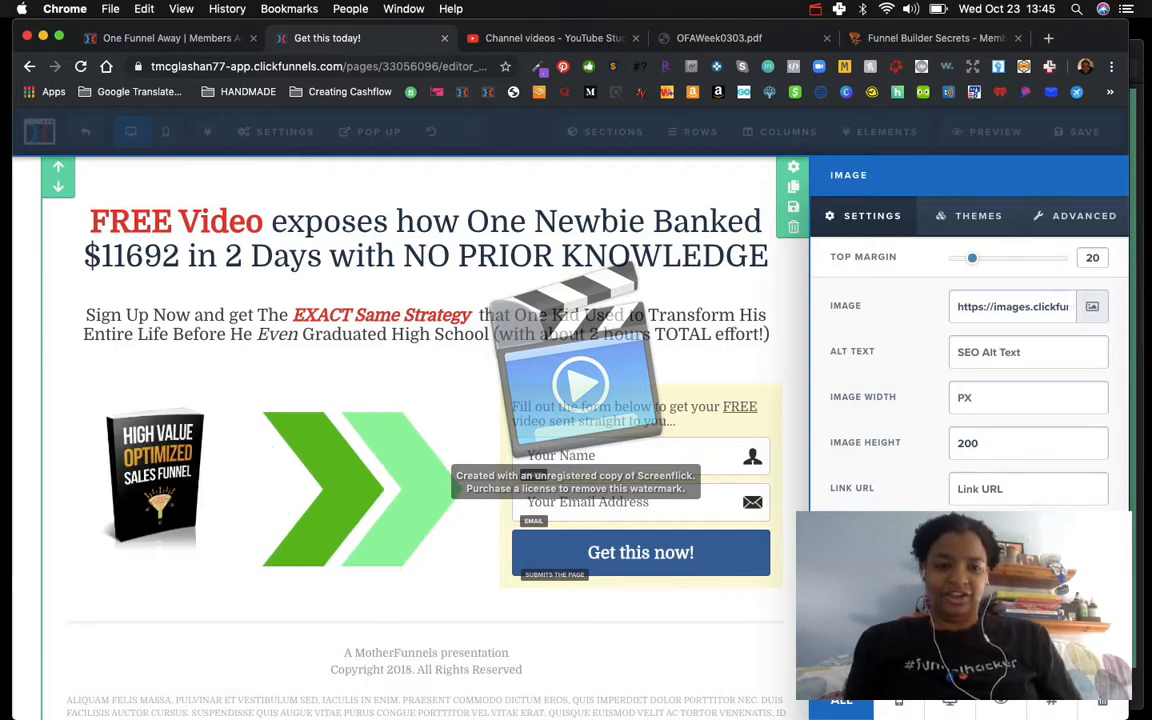
key("BackSpace")
key("BackSpace")
key("BackSpace")
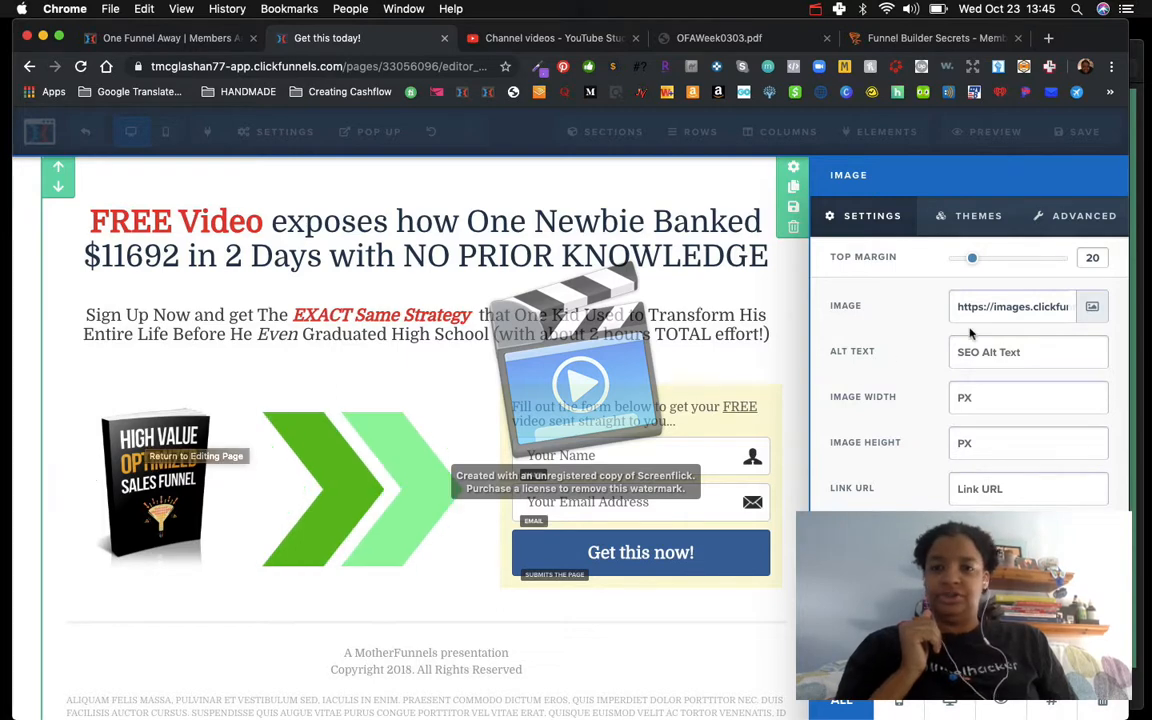
Step: Reapply the ebook cover from the library and set its alt text to "Ebook cover with High Value Optimized Sales Funnel"
left_click(1093, 309)
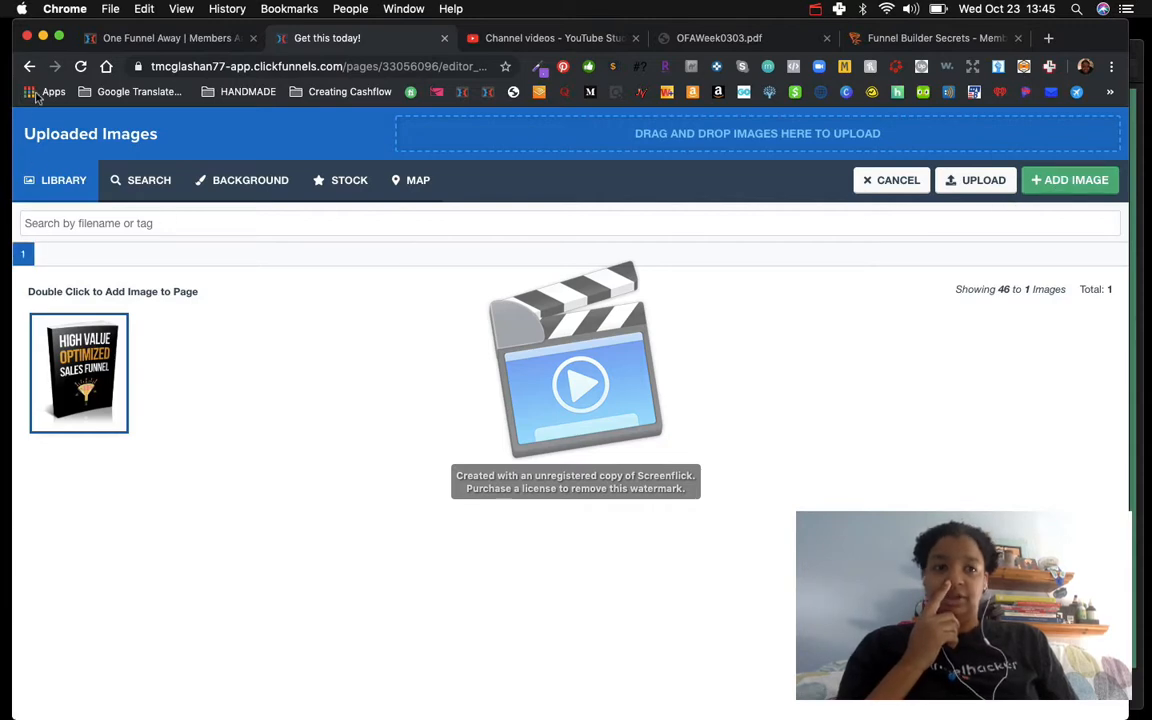
left_click(1070, 181)
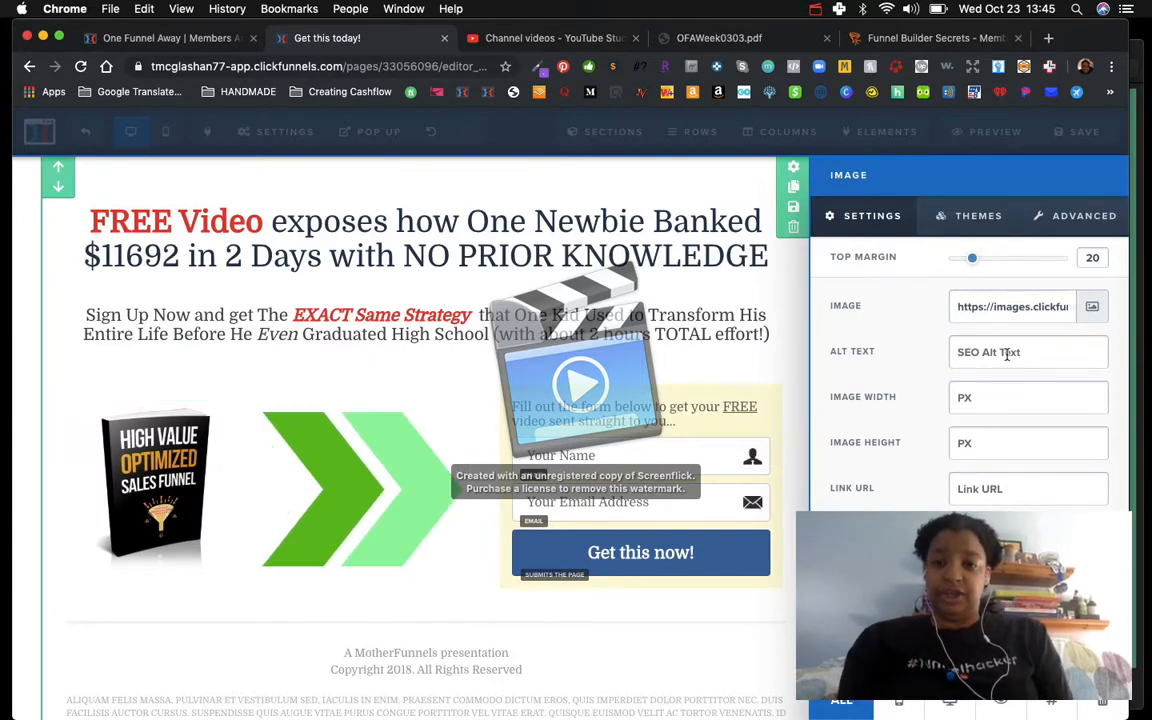
type("Ebook co")
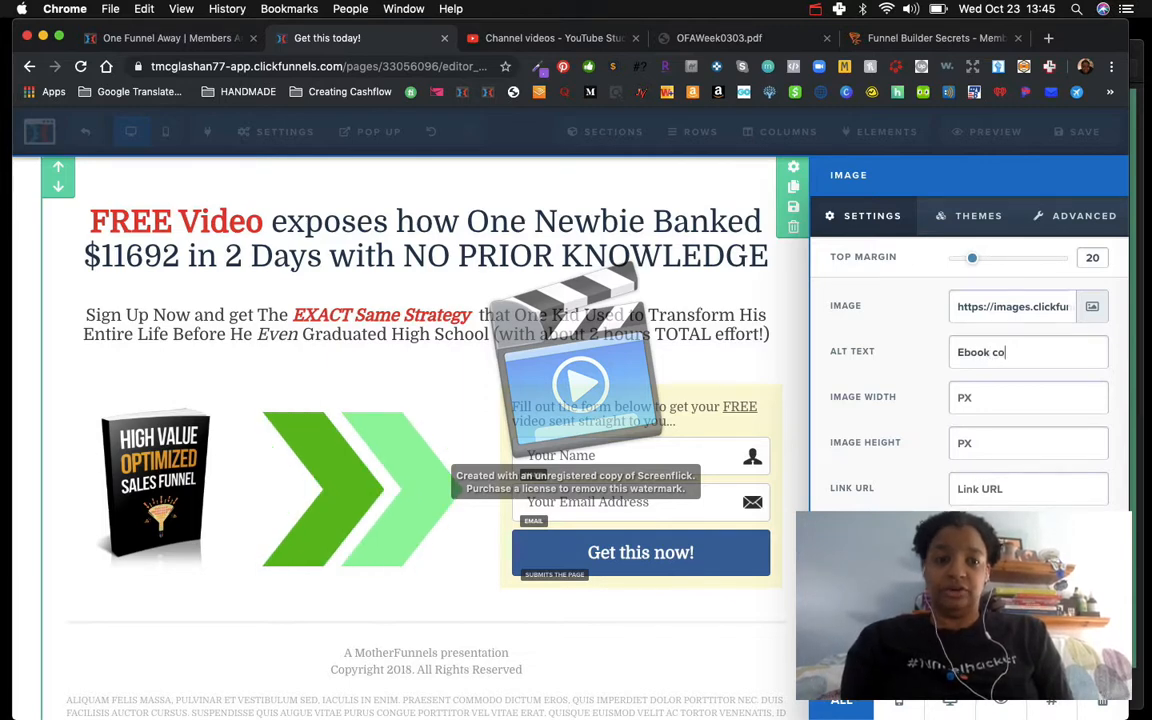
type("ver with High V")
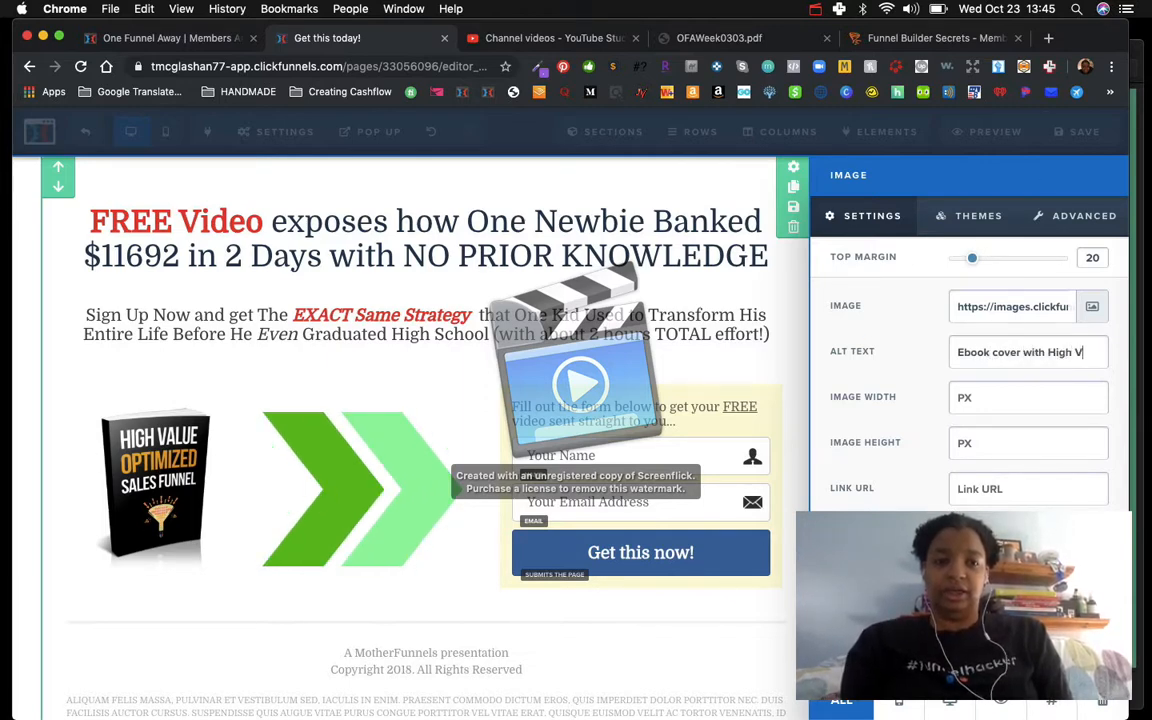
type("alue Optimized S")
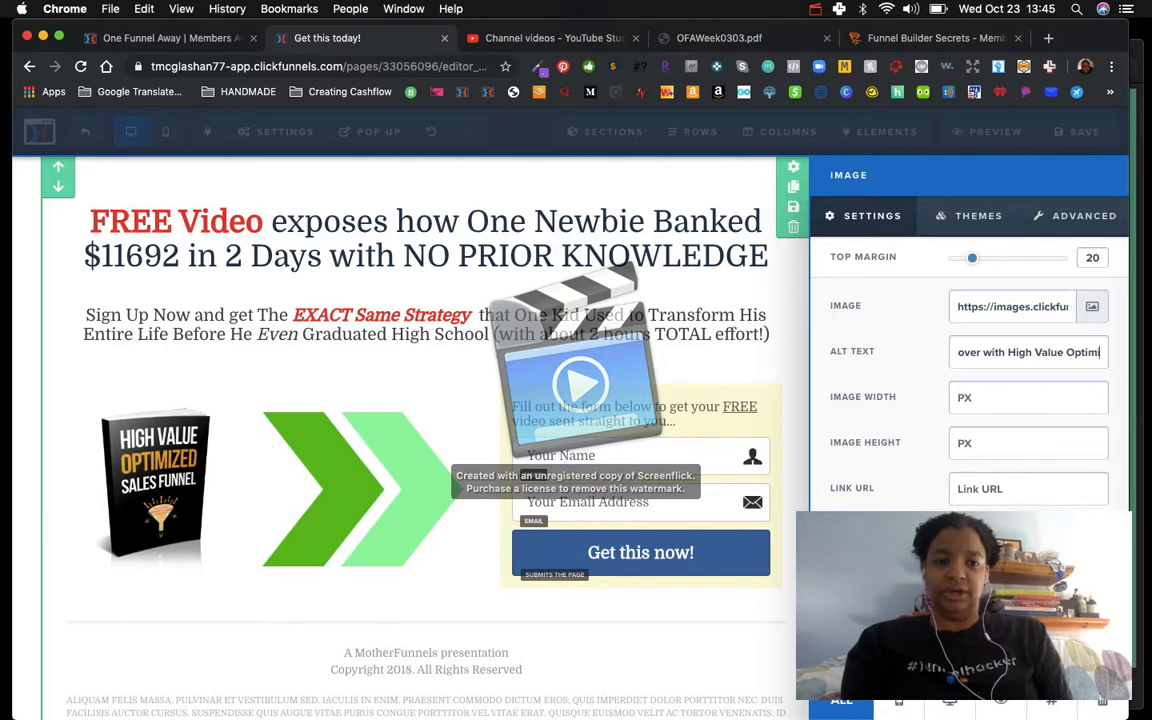
type("ales funn")
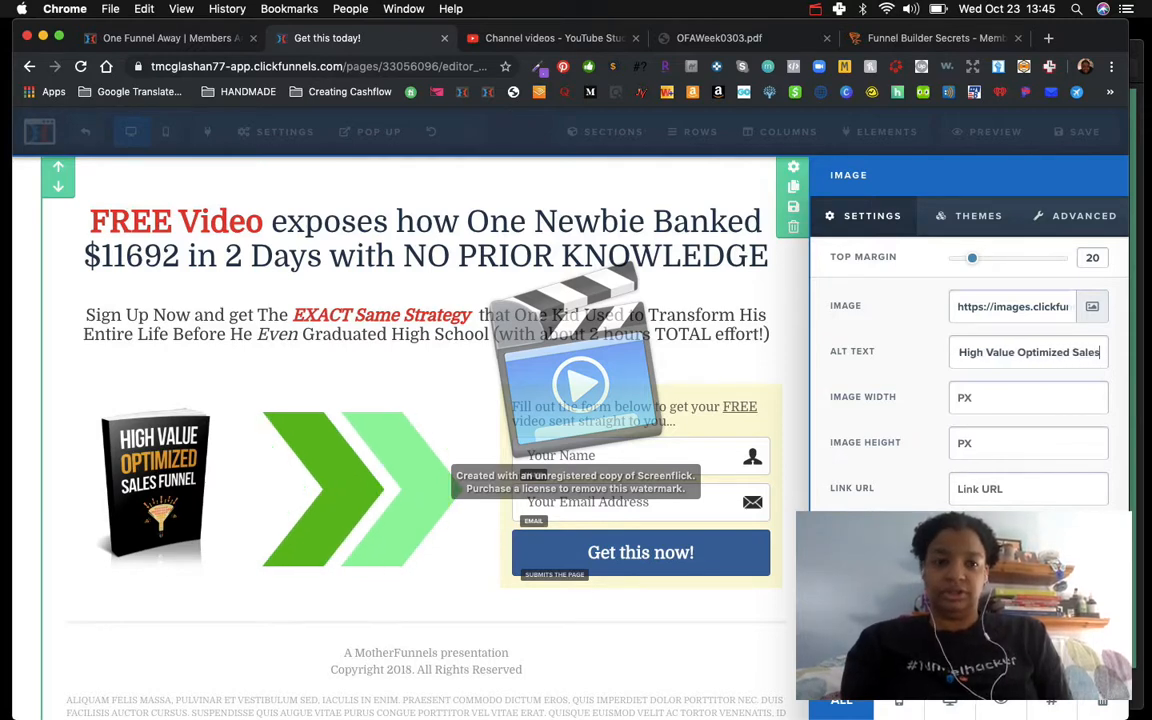
key("BackSpace")
key("BackSpace")
key("BackSpace")
key("BackSpace")
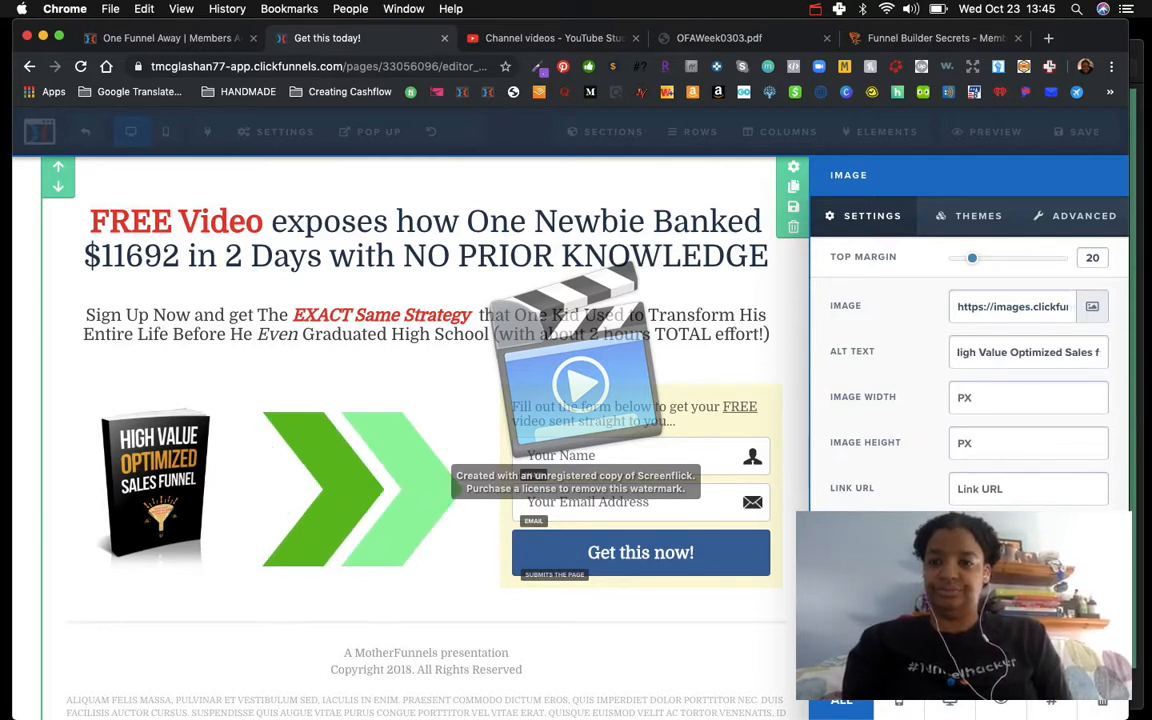
type("Funnel")
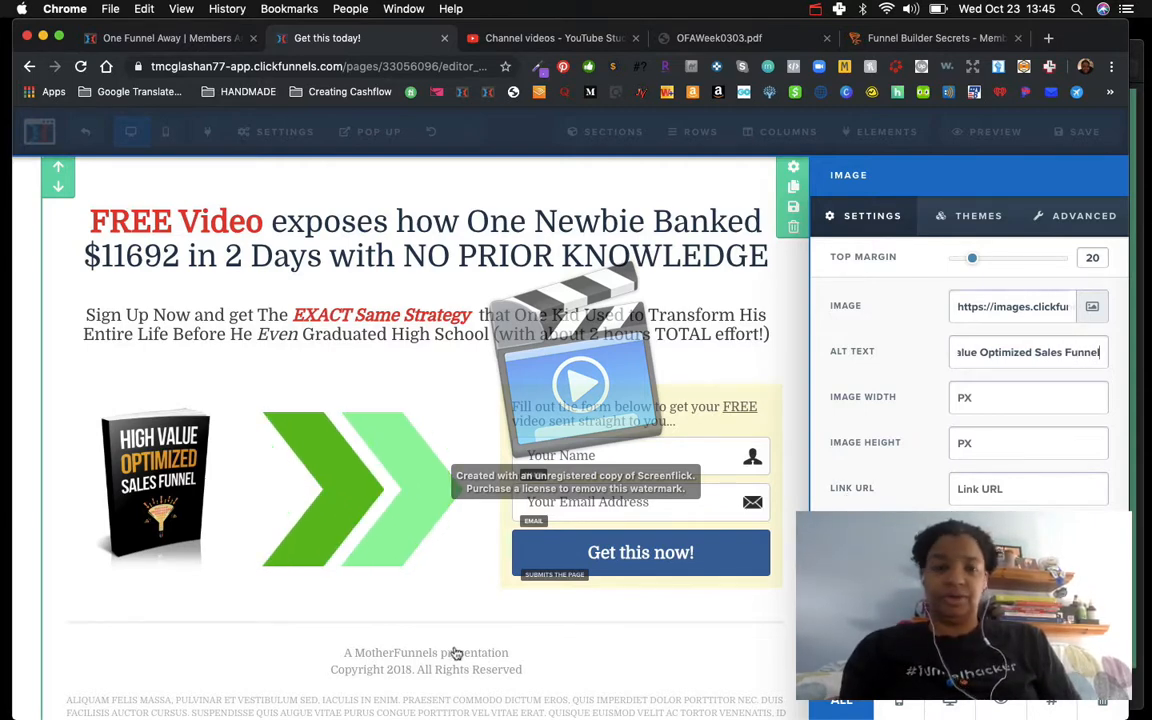
left_click(251, 599)
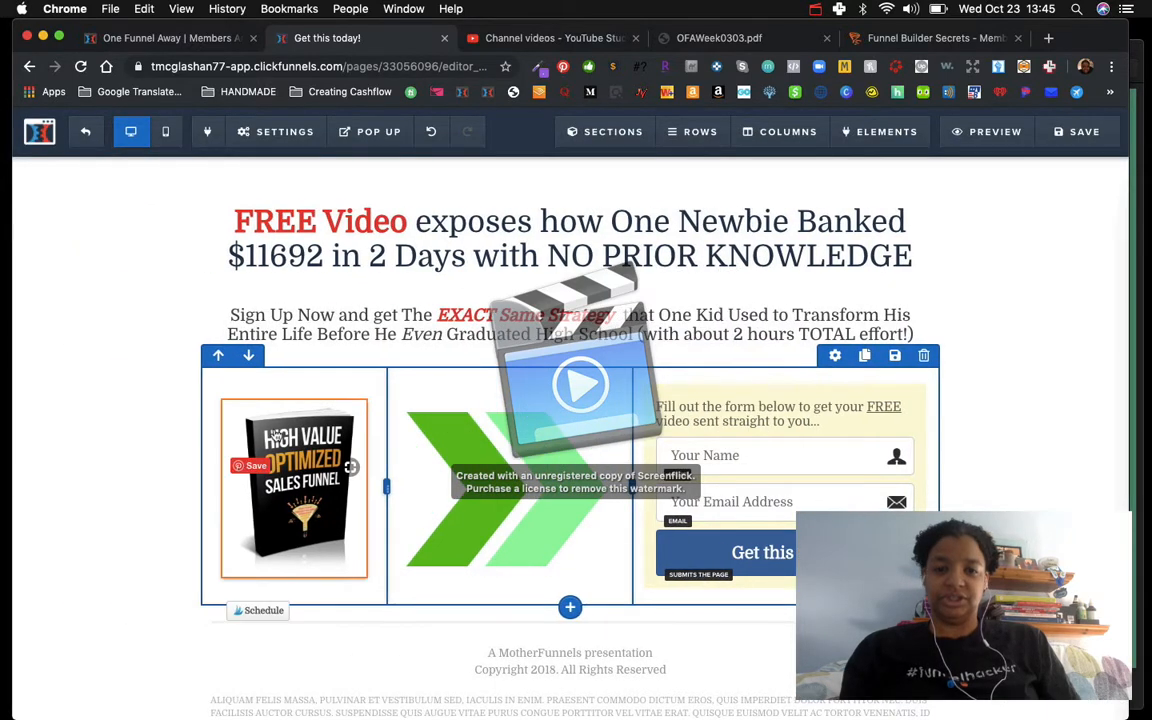
Step: Replace the first line of the page footer with "TMM Internet Marketer"
scroll(276, 432, "down", 2)
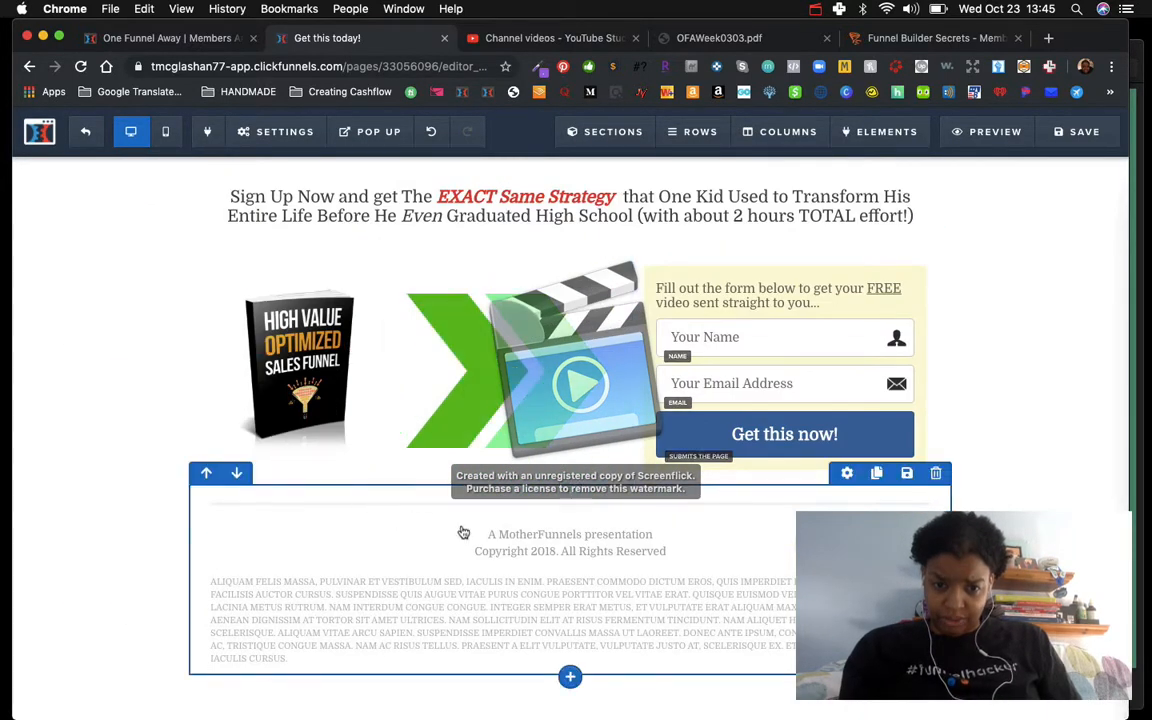
left_click(518, 535)
triple_click(518, 535)
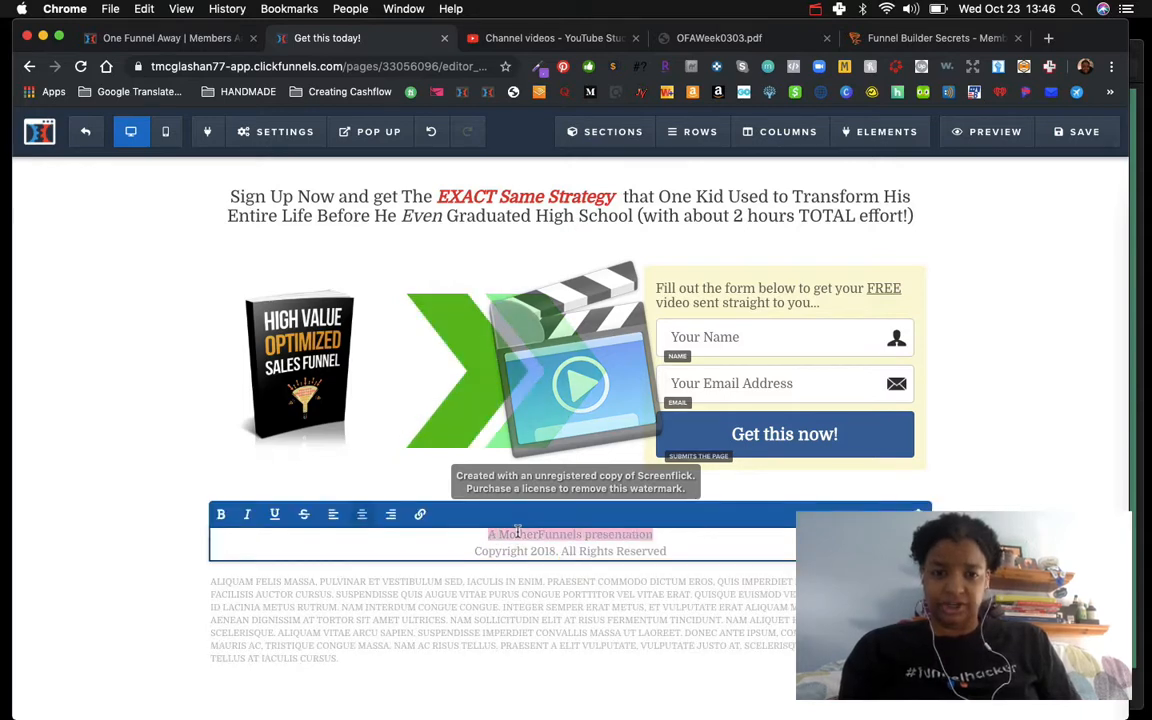
key("BackSpace")
type("T")
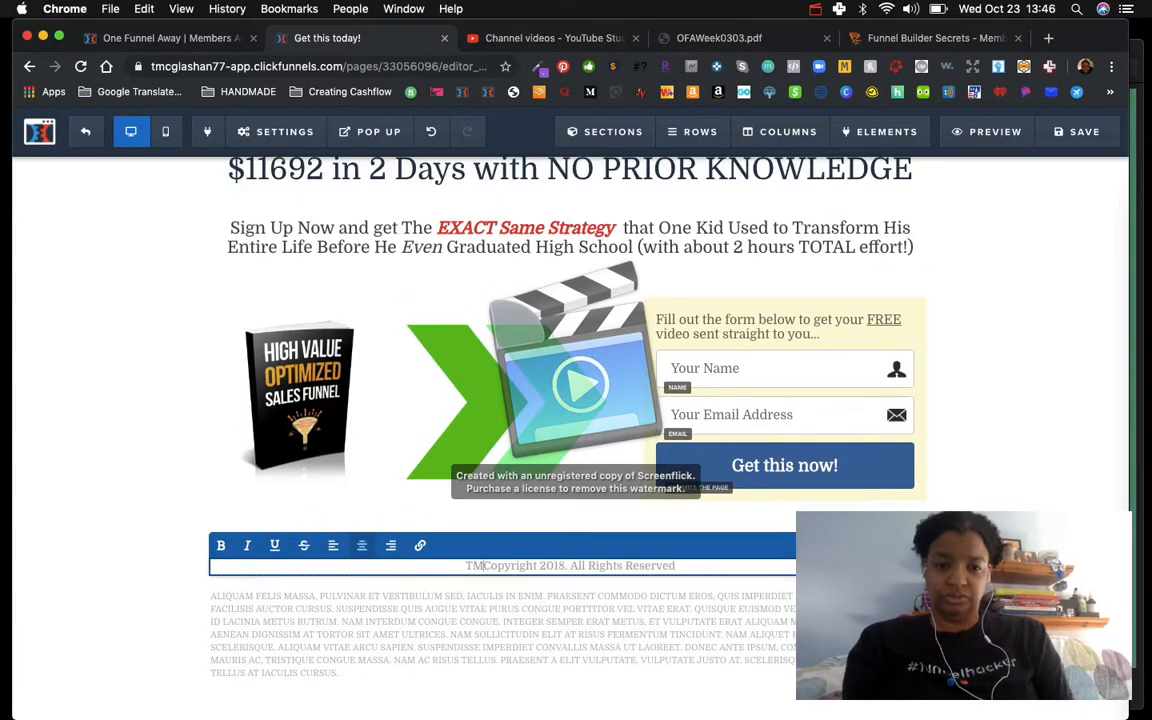
type("MM ")
type("Internet Ma")
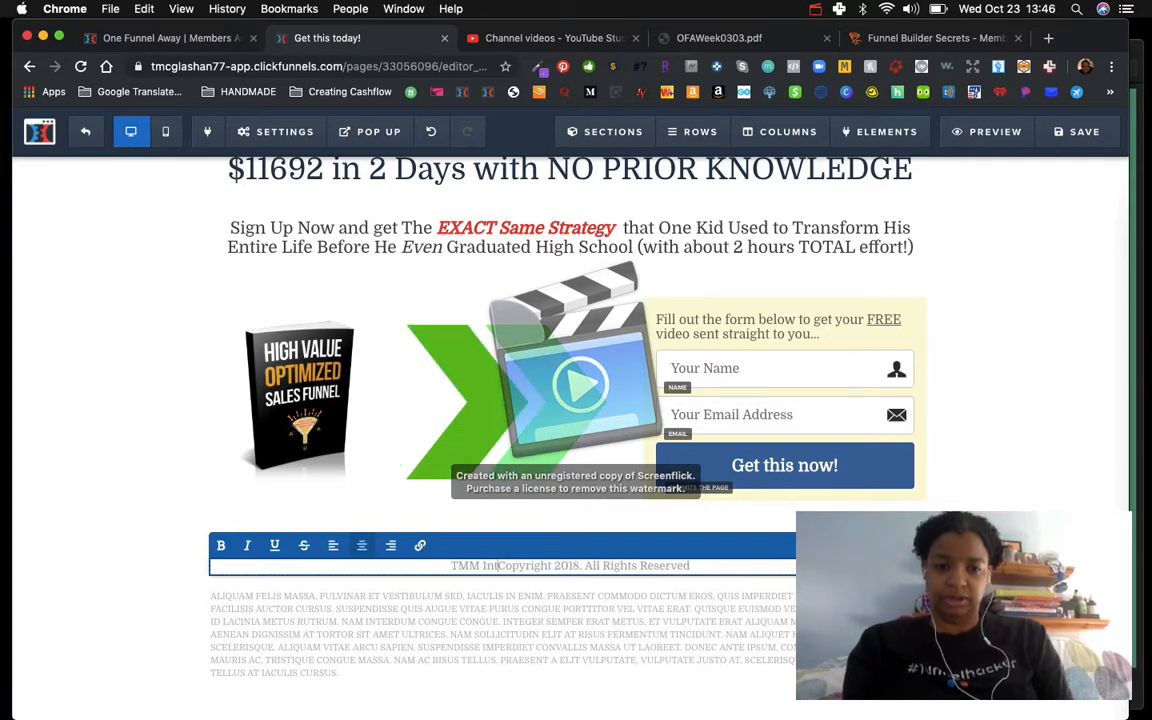
type("rketer")
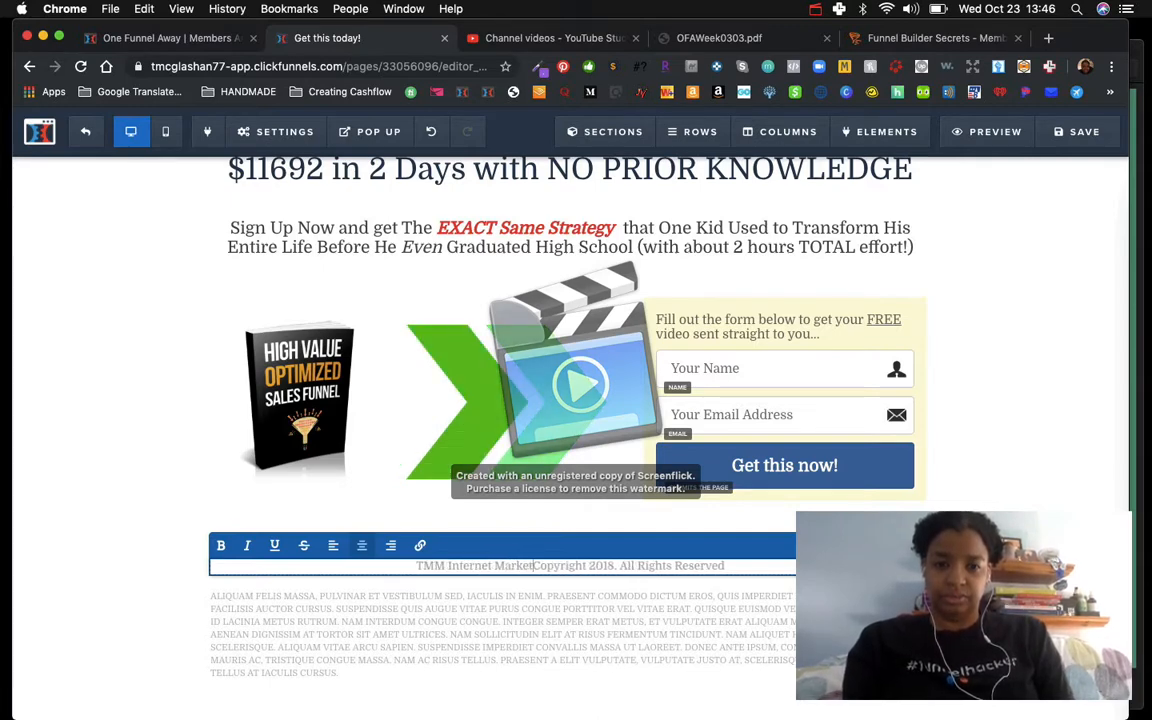
key("Return")
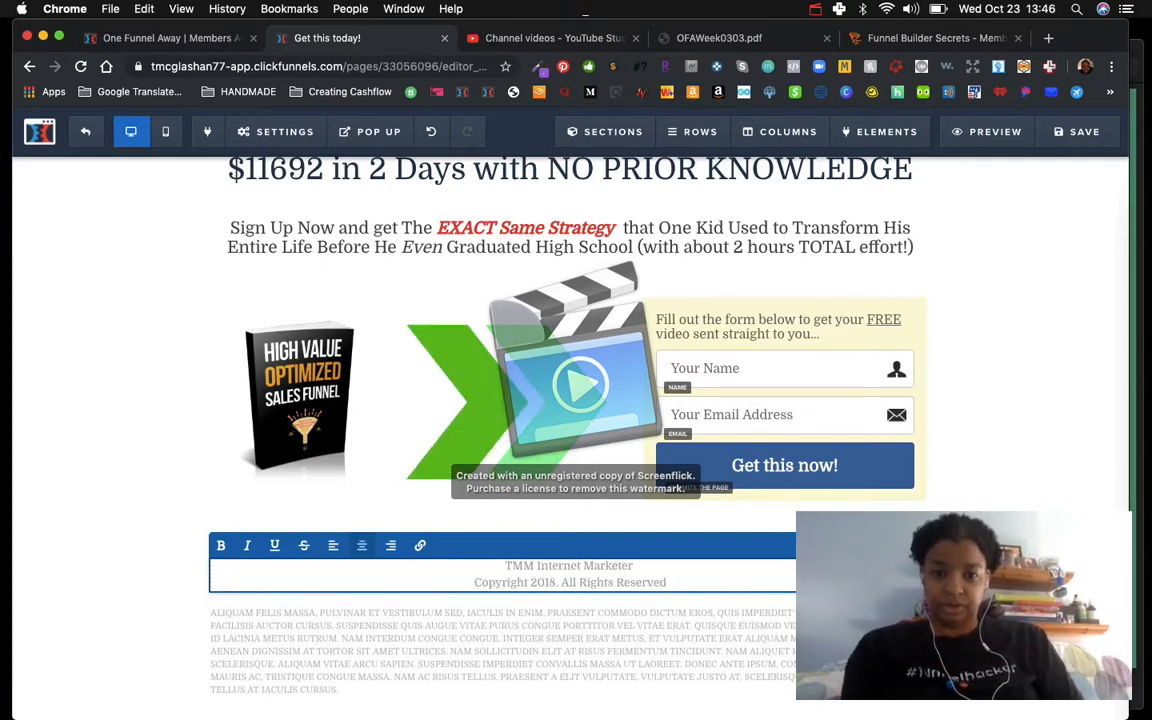
Step: Change the footer's copyright year to 2019
left_click(557, 582)
key("BackSpace")
type("9")
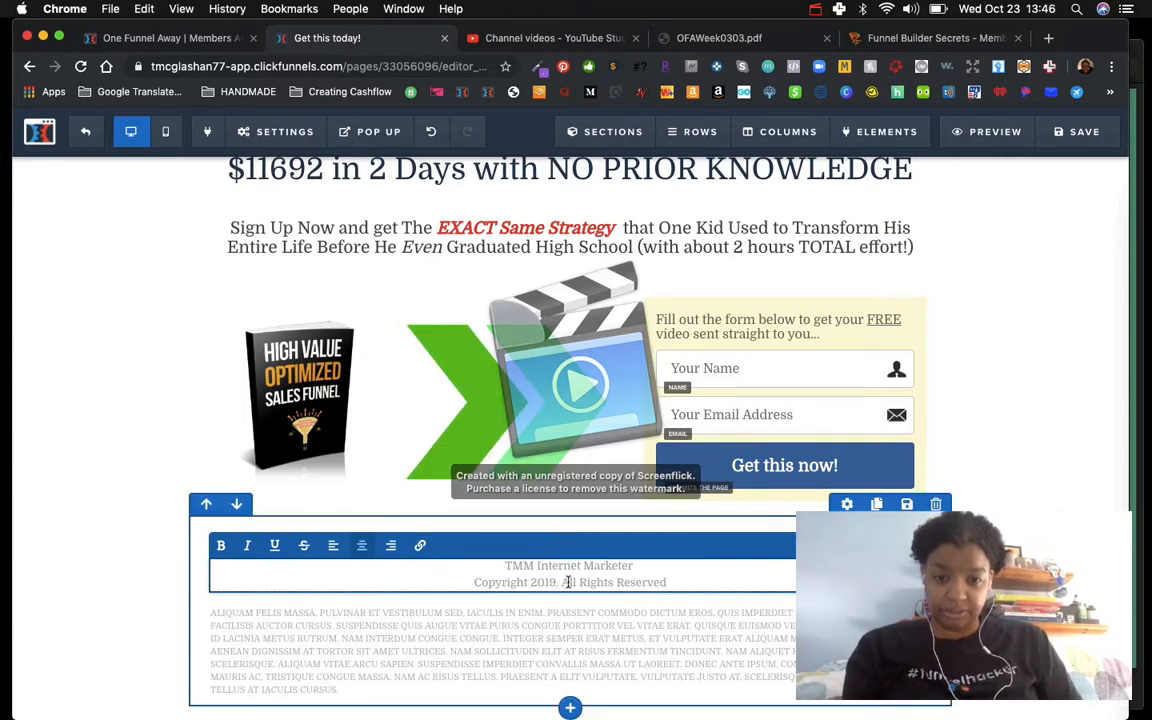
scroll(386, 663, "down", 1)
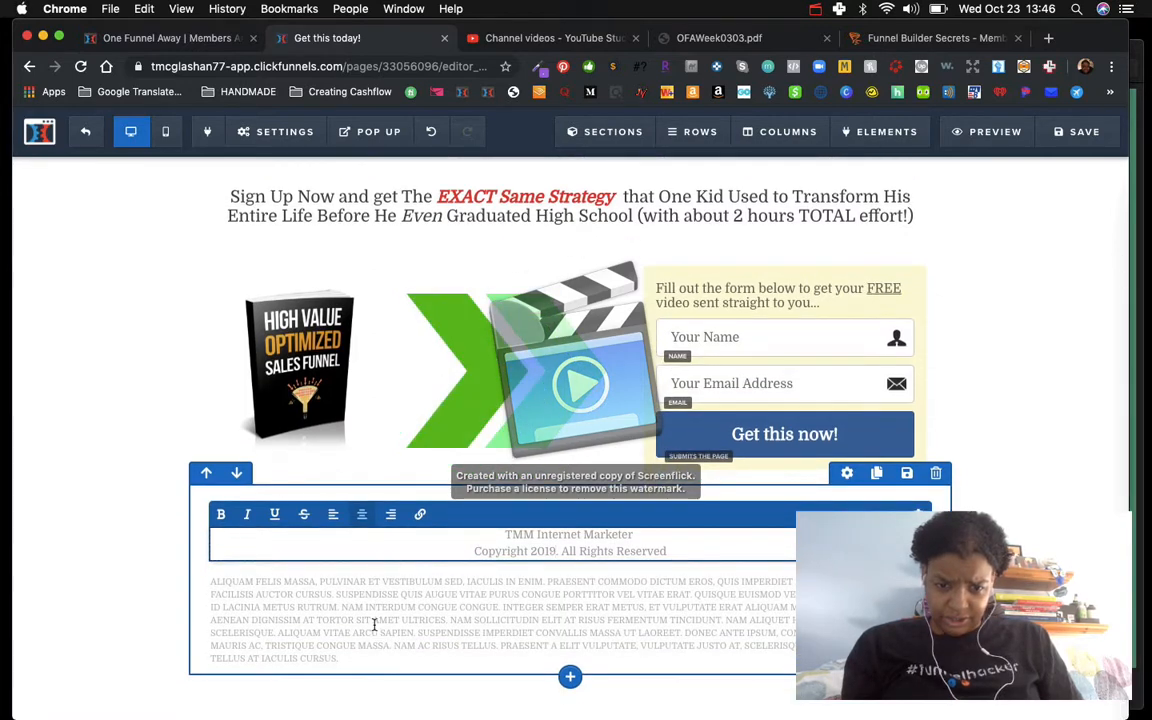
type(".")
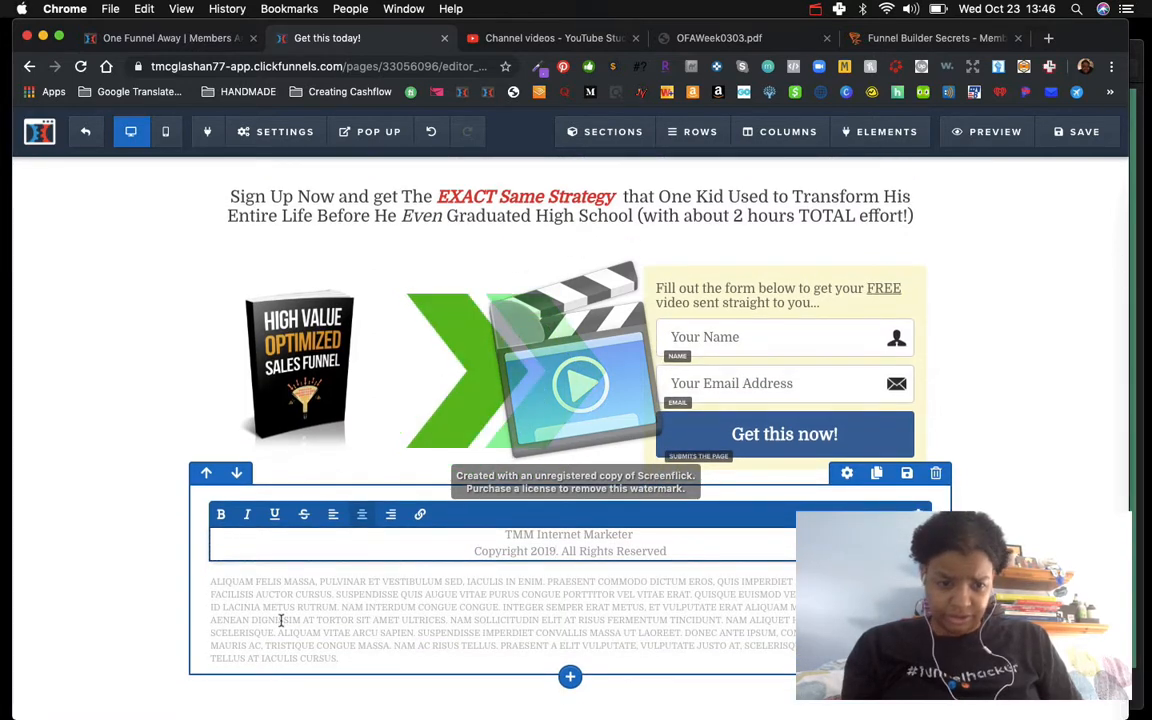
left_click_drag(211, 581, 349, 659)
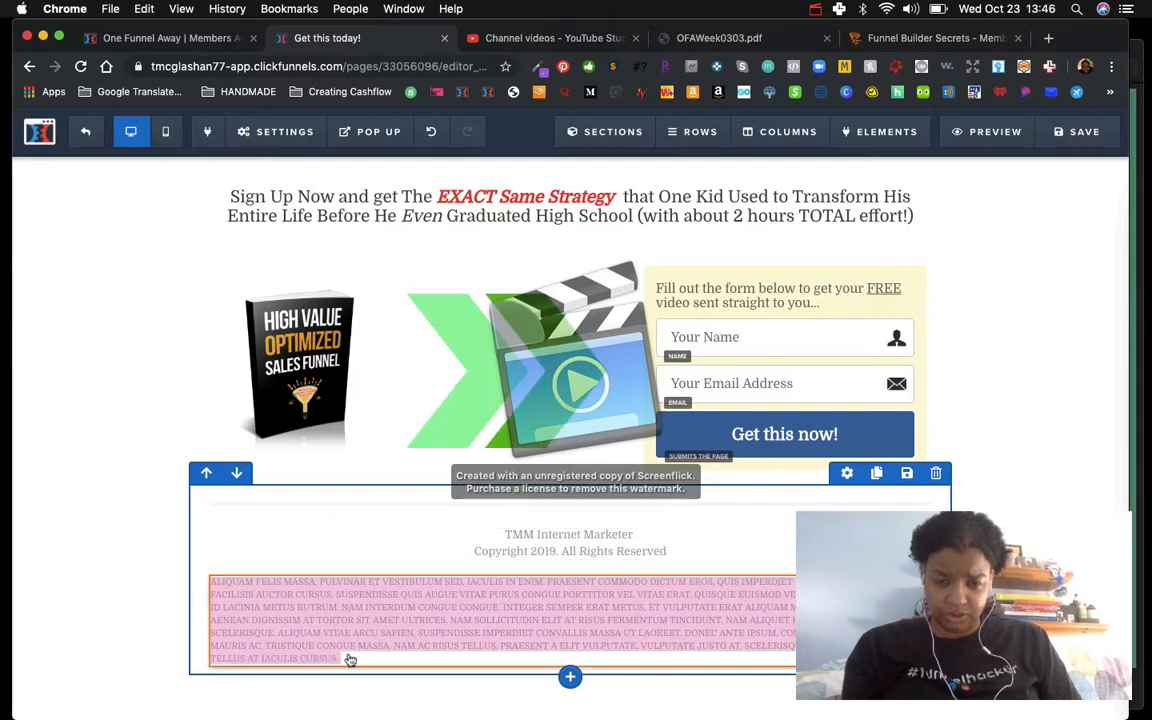
left_click(163, 554)
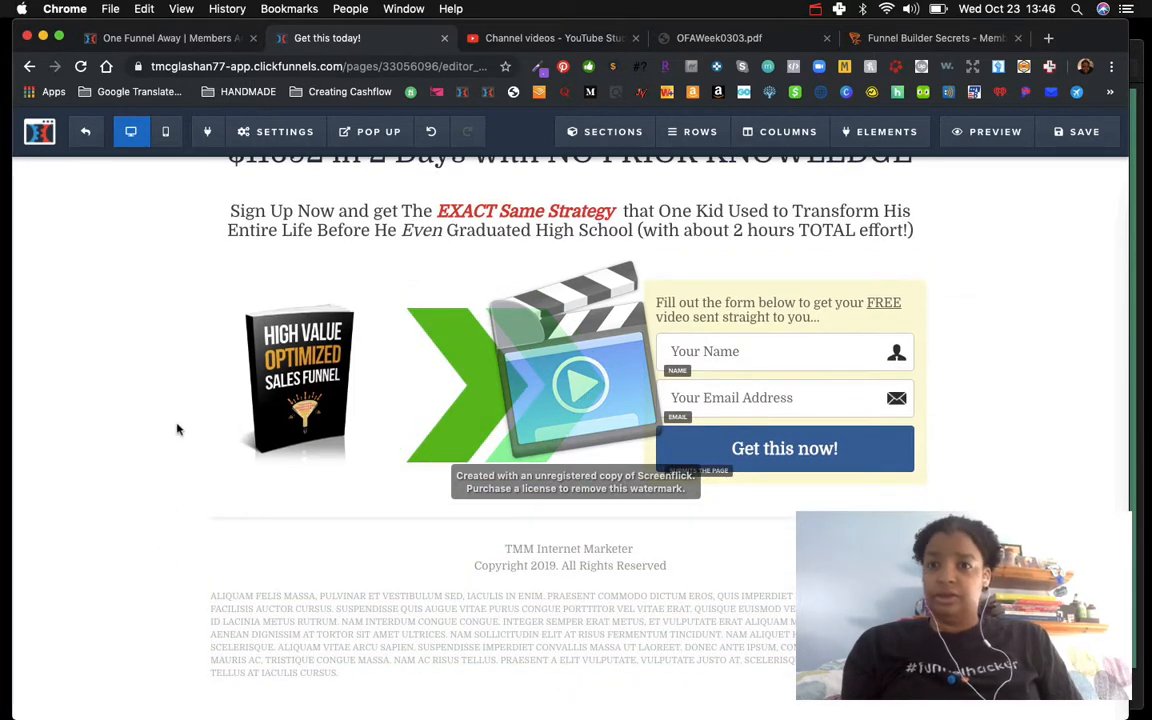
Step: Save the page
scroll(177, 429, "up", 1)
left_click(1068, 131)
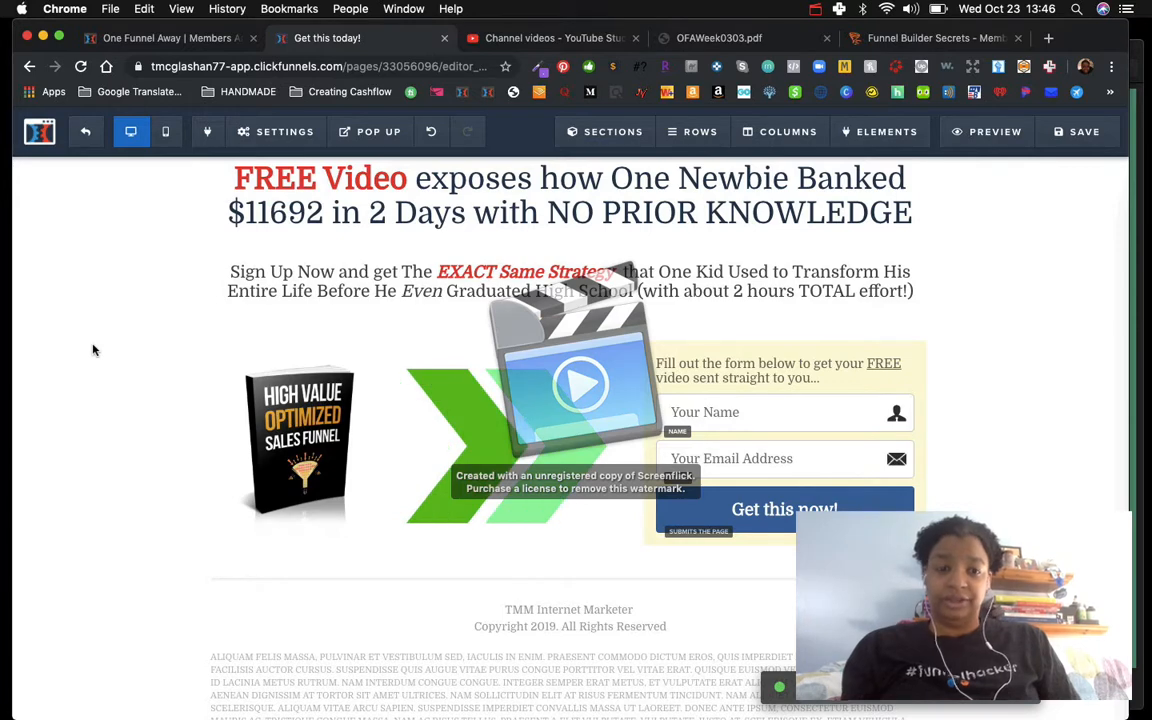
scroll(100, 395, "down", 1)
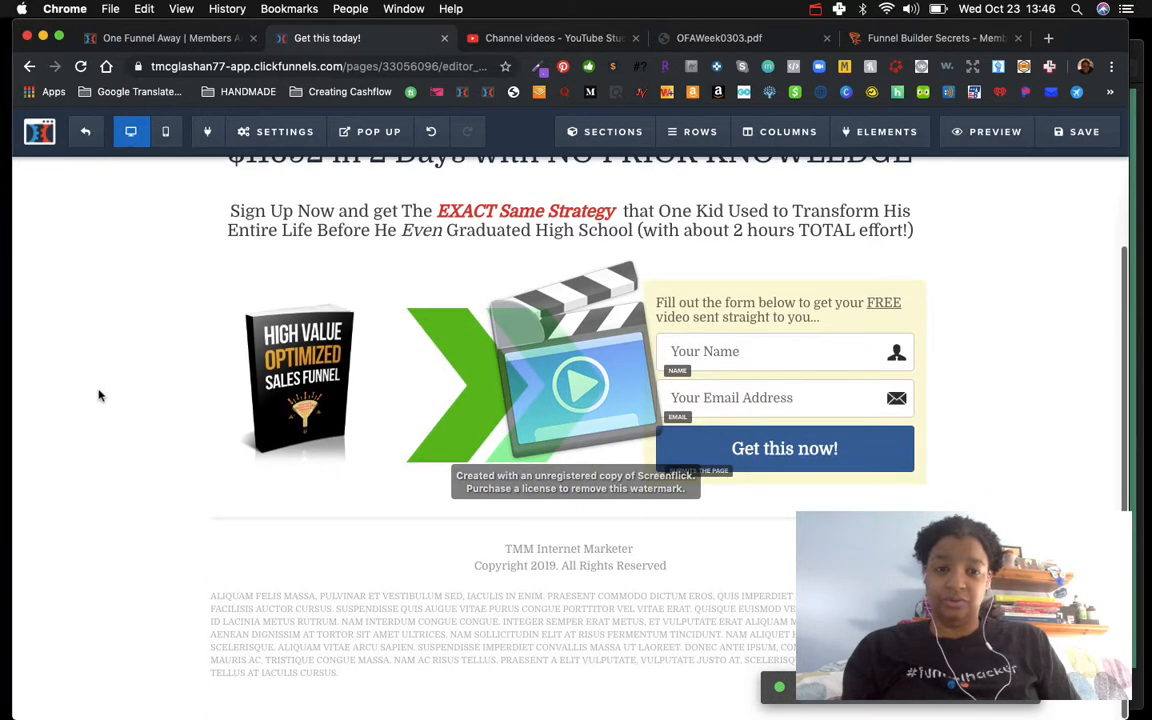
scroll(100, 396, "up", 2)
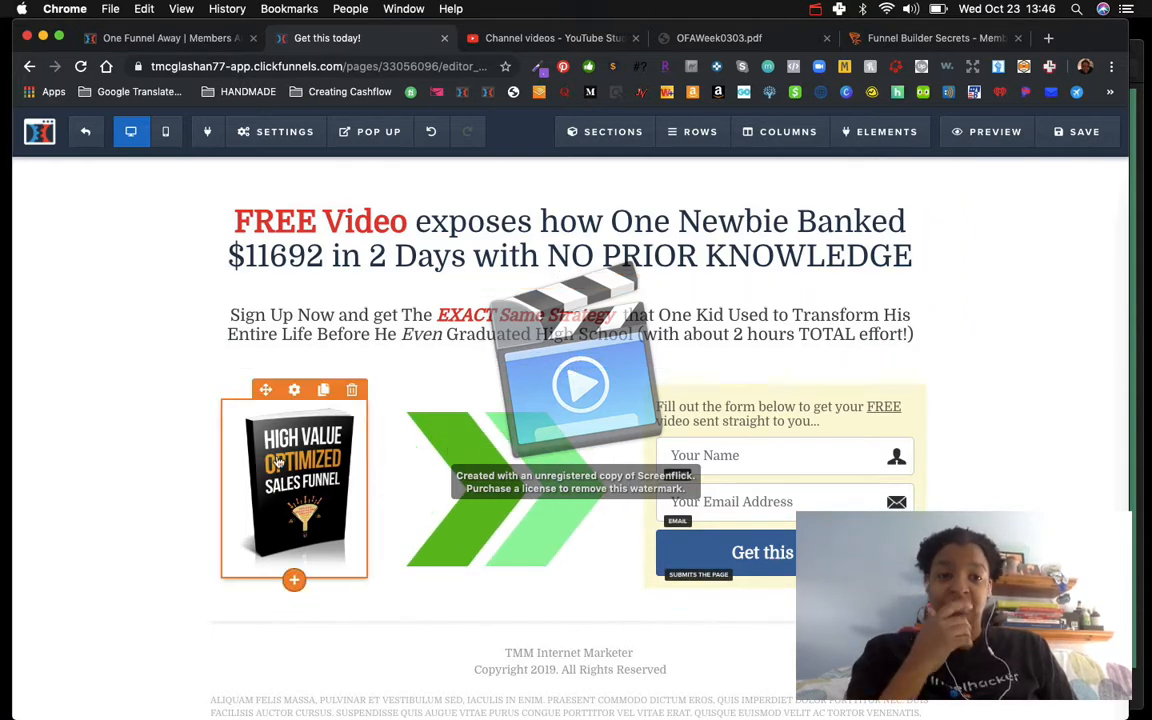
Step: Open the ebook image's settings to check its width field, then close them
left_click(252, 418)
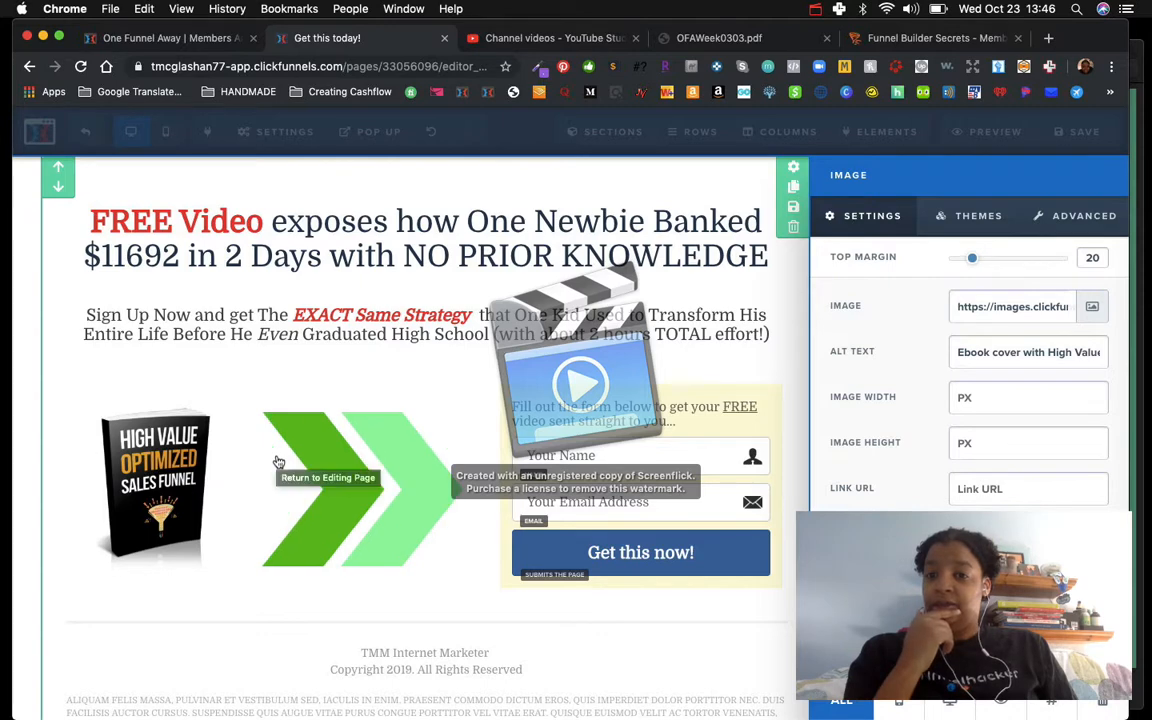
left_click(968, 398)
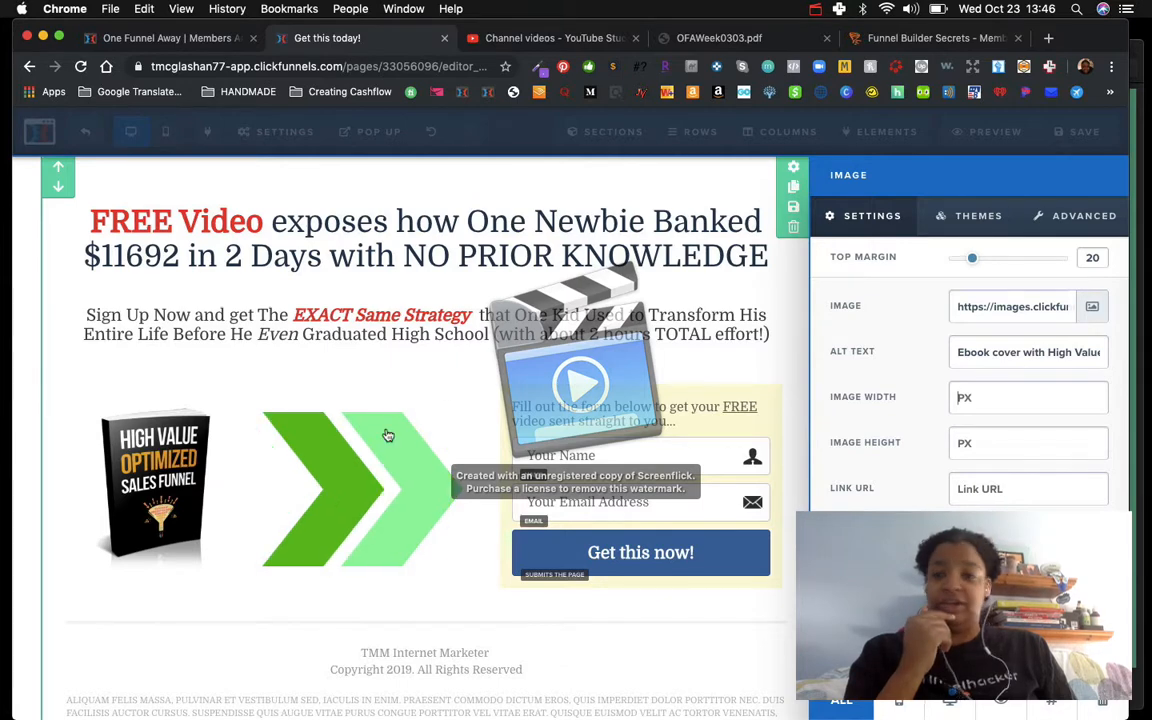
left_click(155, 465)
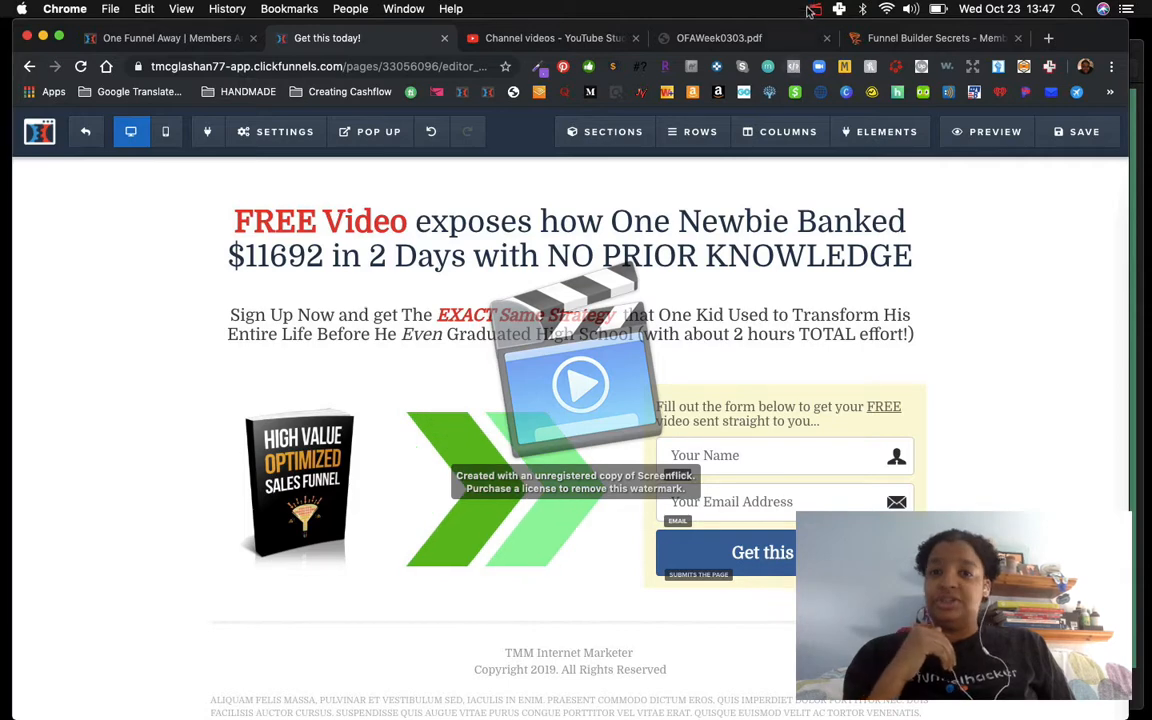
left_click(816, 10)
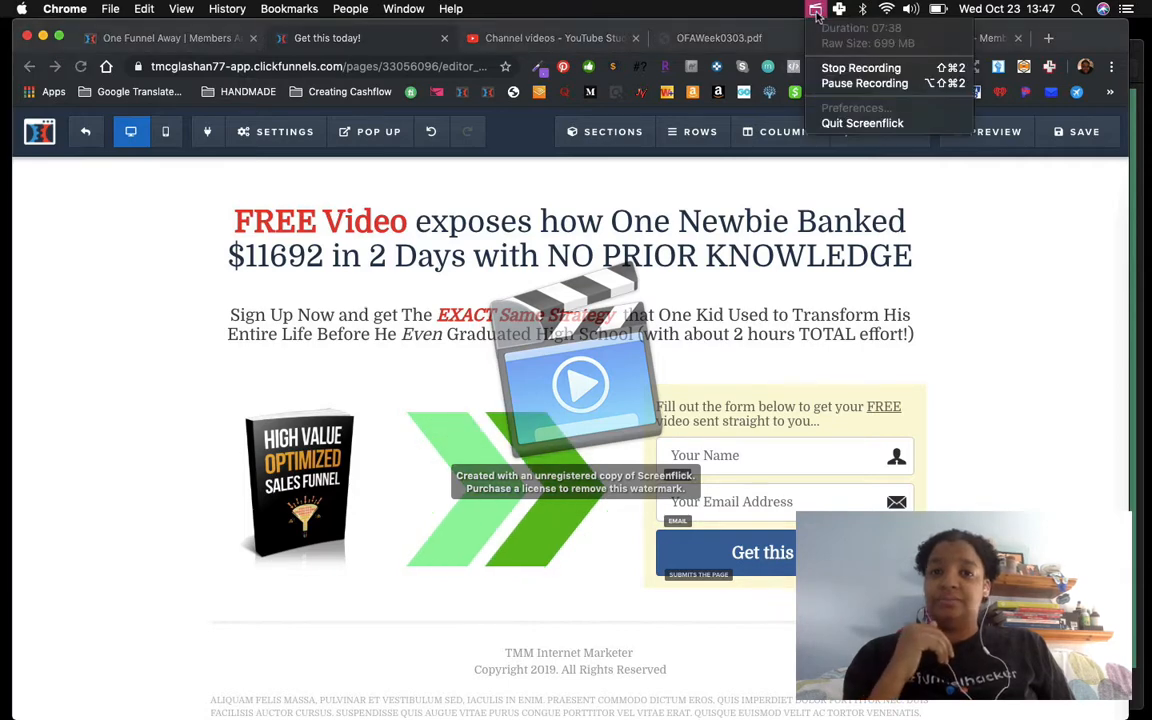
left_click(822, 84)
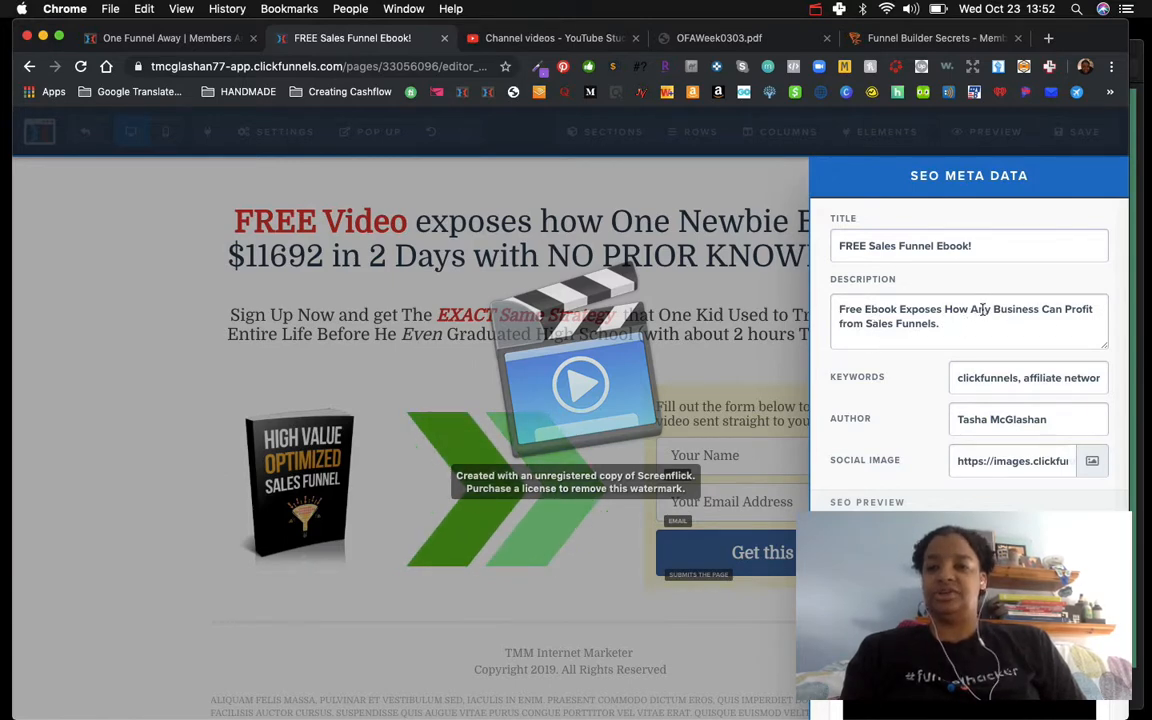
Step: Change "Any" to "ANY" in the SEO meta description
left_click_drag(970, 310, 990, 311)
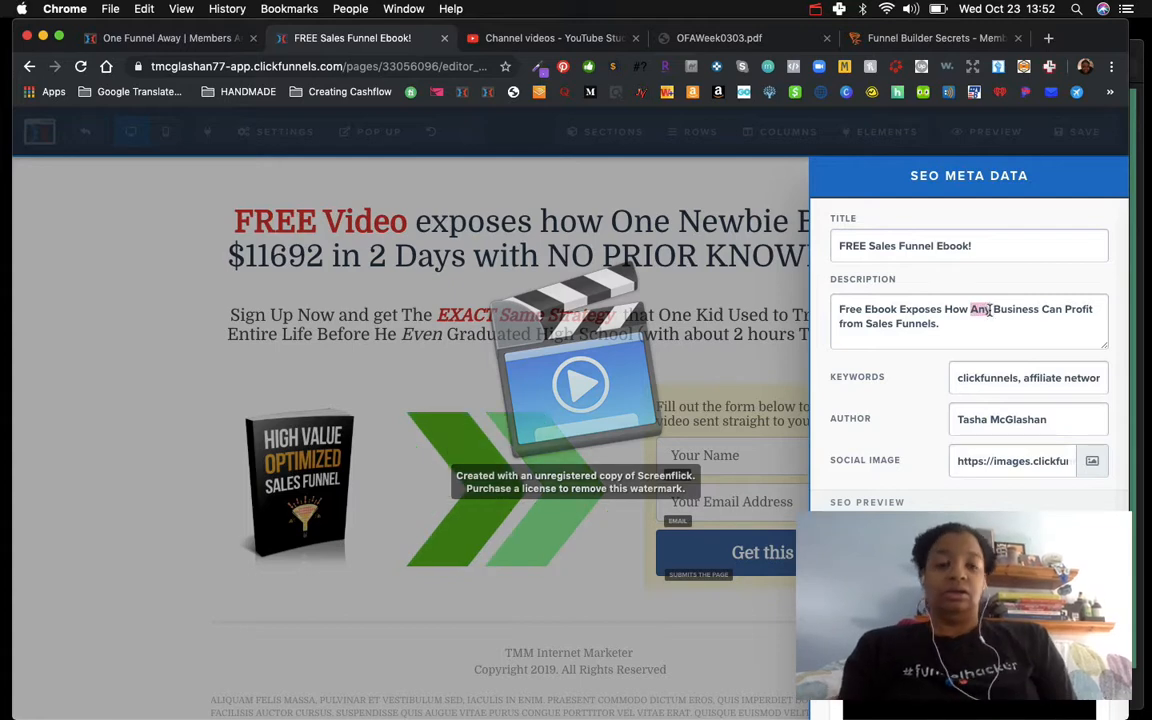
type("ANY")
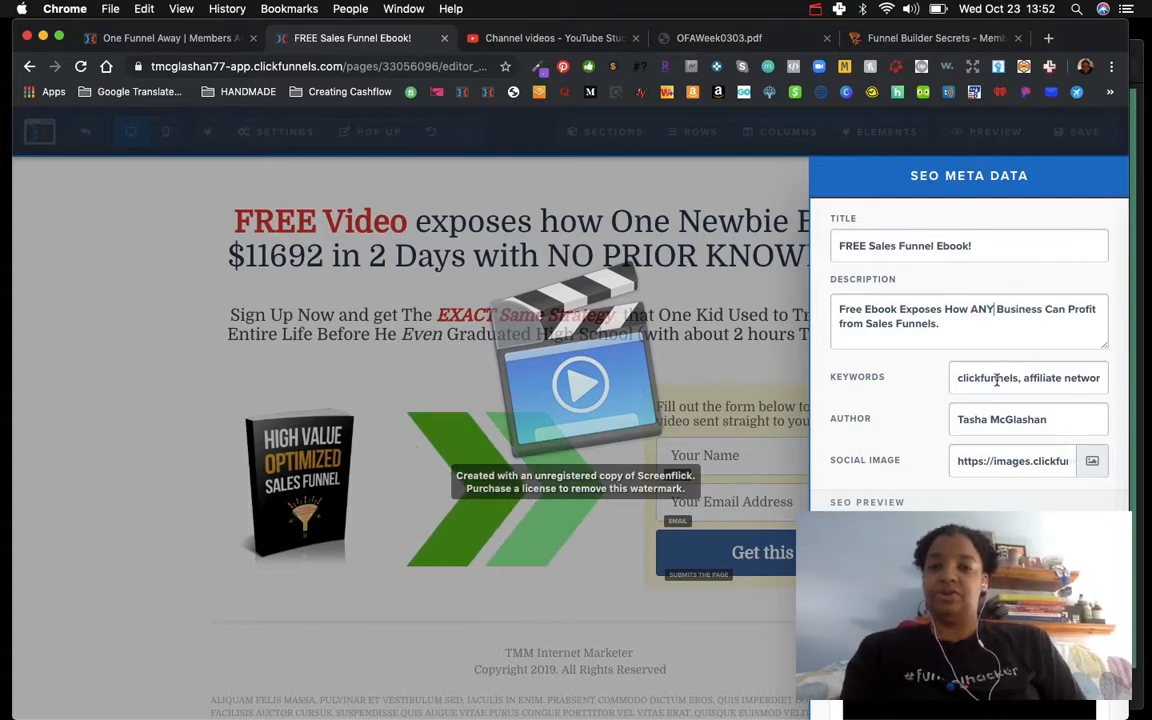
Step: Review the SEO keywords, author, social image and search preview in the SEO meta data panel
scroll(996, 380, "right", 5)
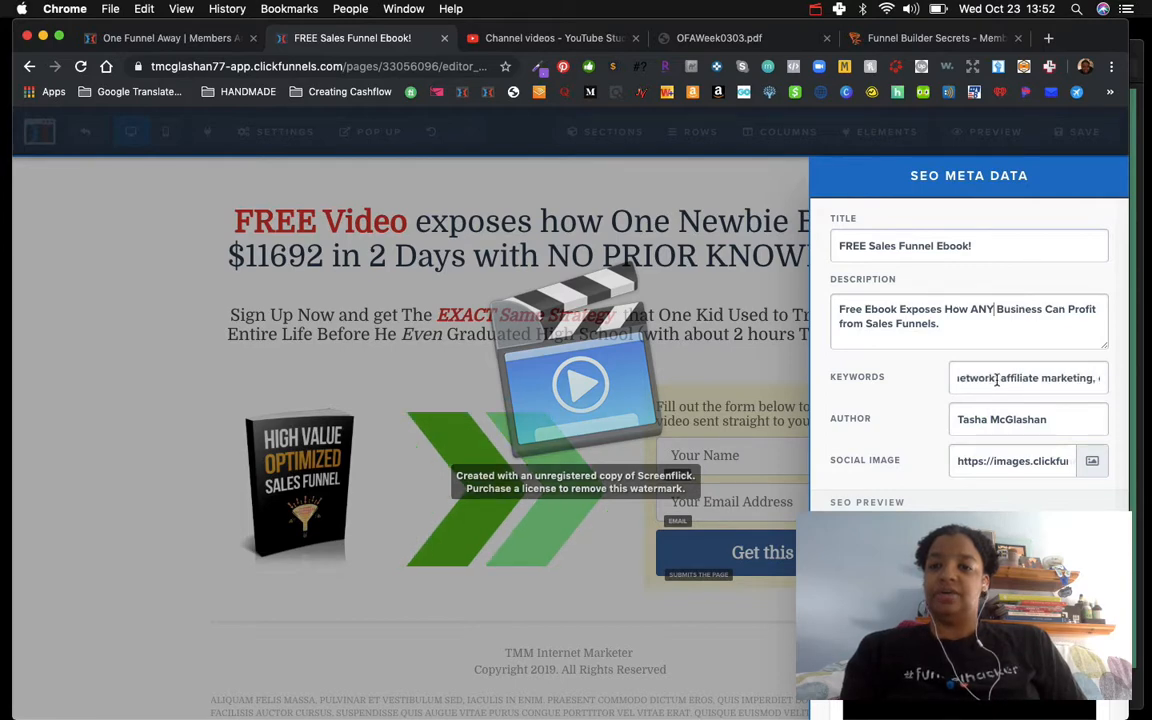
scroll(996, 380, "right", 5)
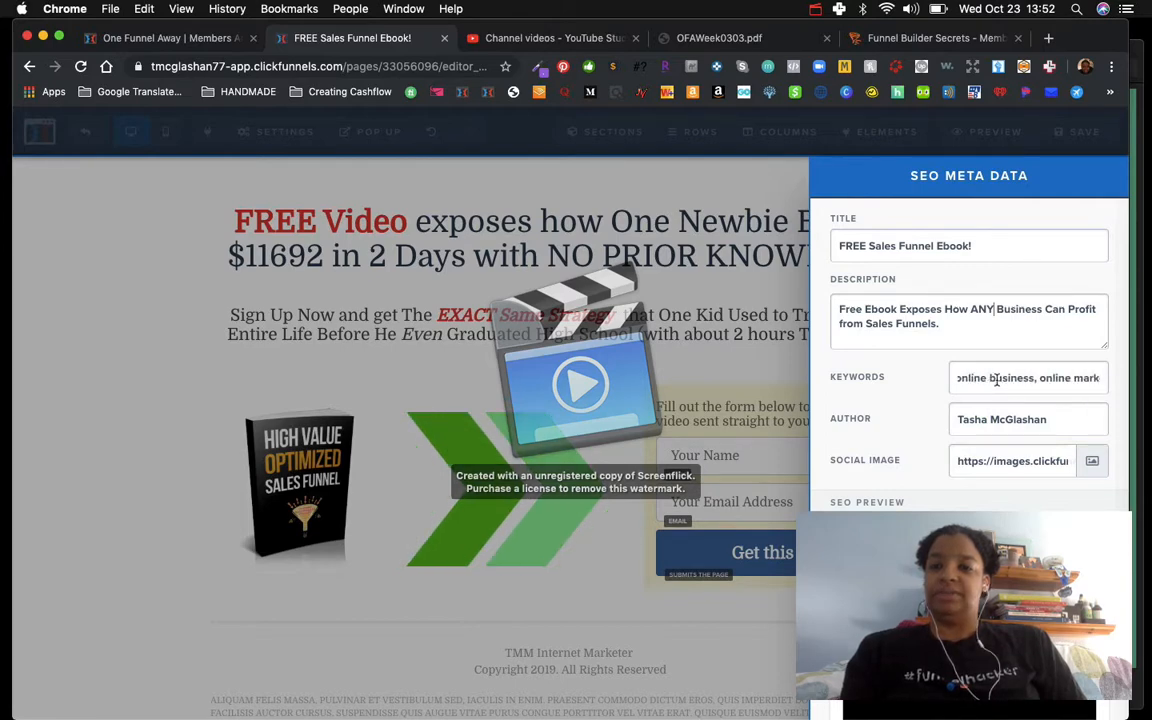
scroll(996, 380, "right", 2)
scroll(996, 380, "right", 3)
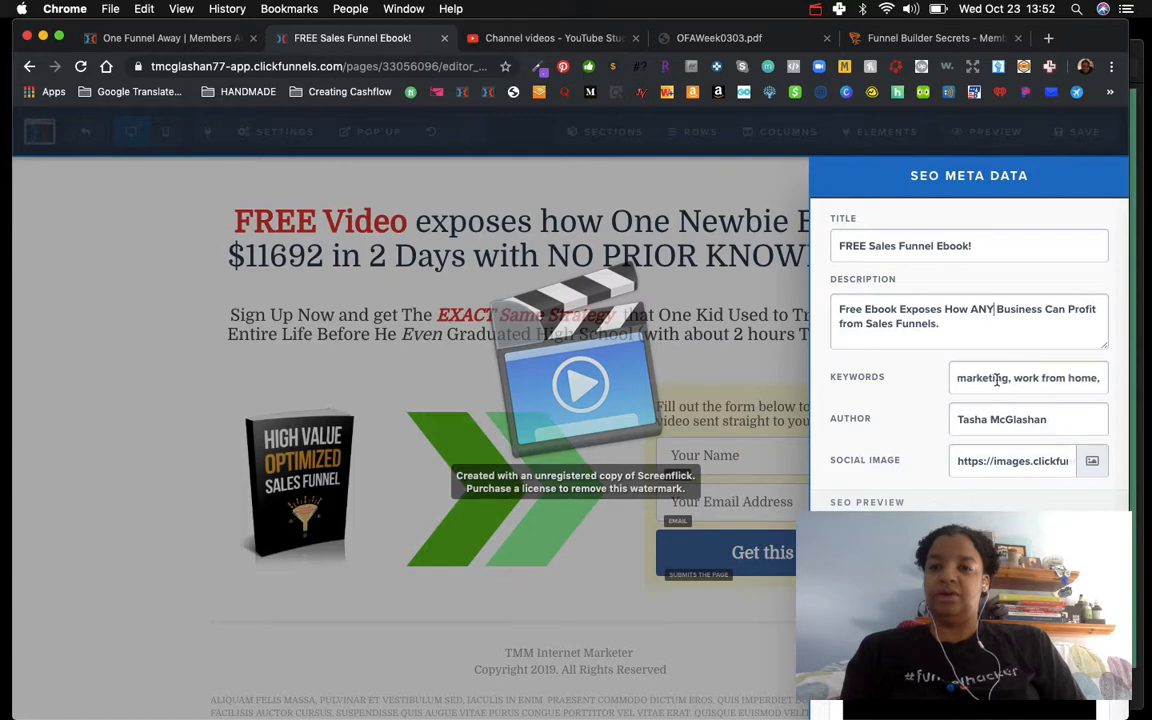
scroll(996, 380, "left", 4)
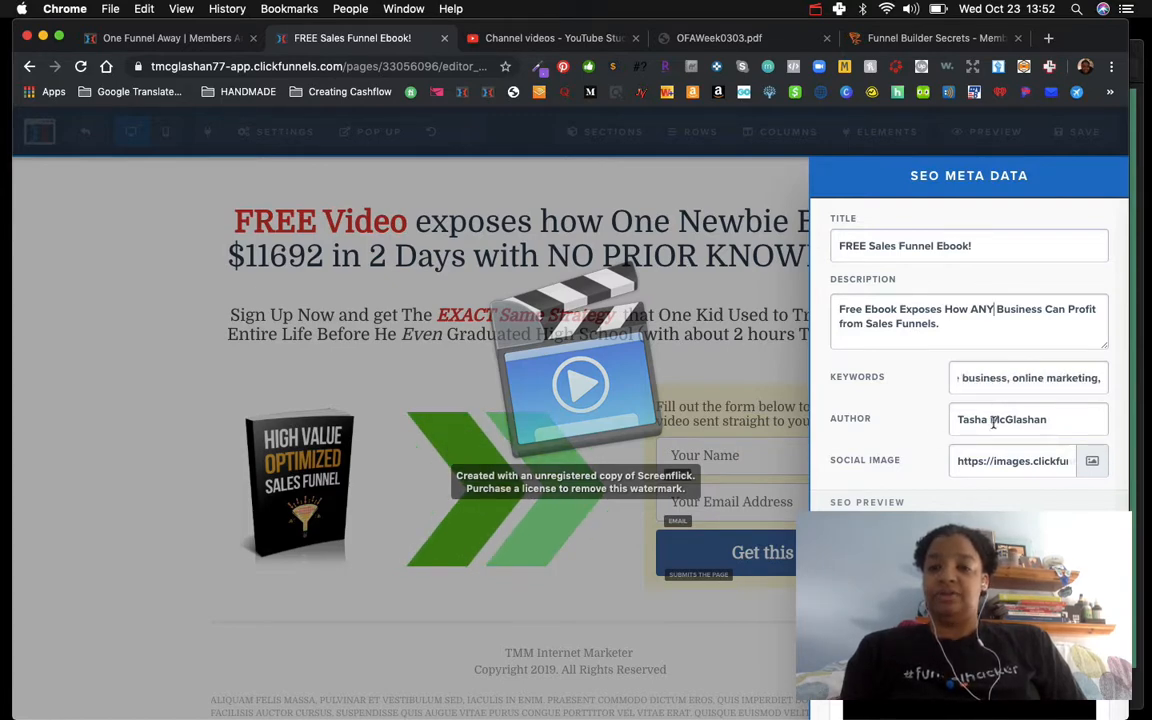
scroll(993, 422, "down", 3)
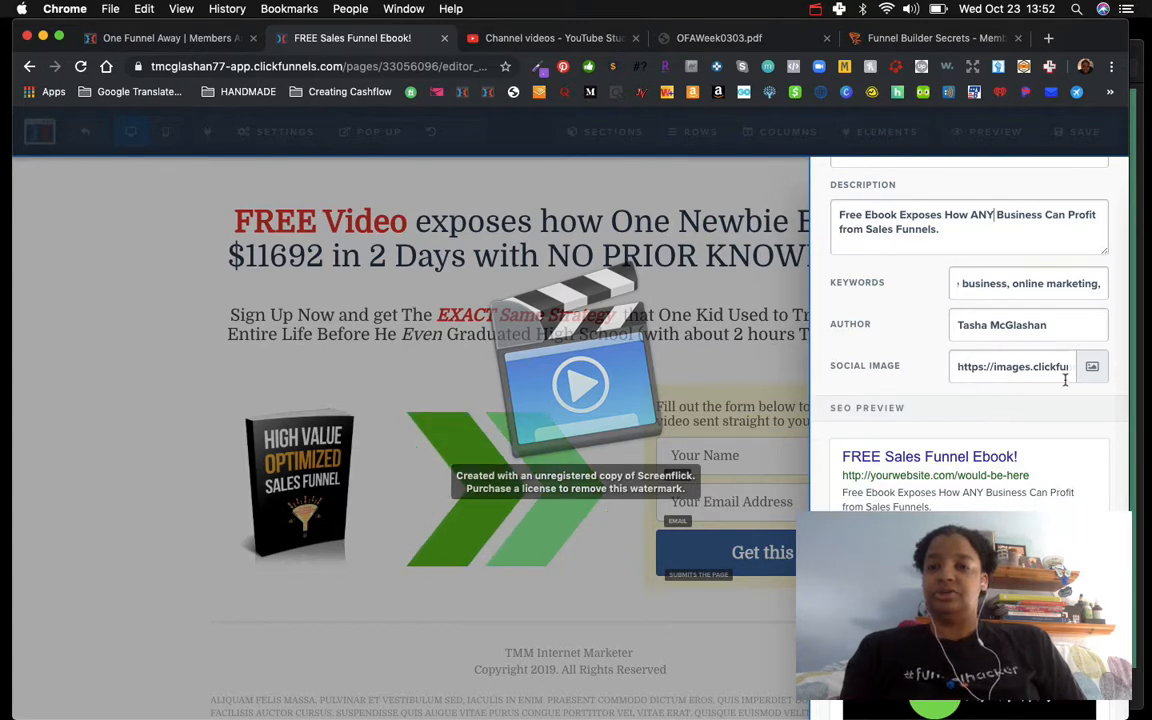
scroll(1065, 380, "down", 3)
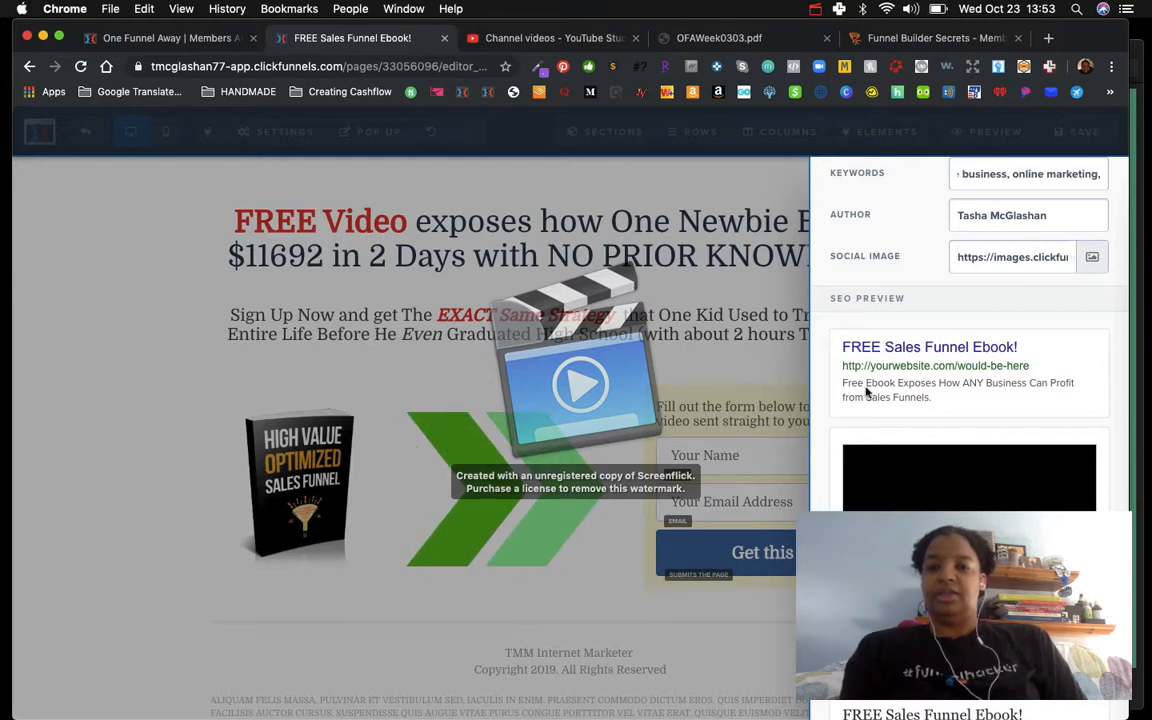
scroll(906, 404, "down", 2)
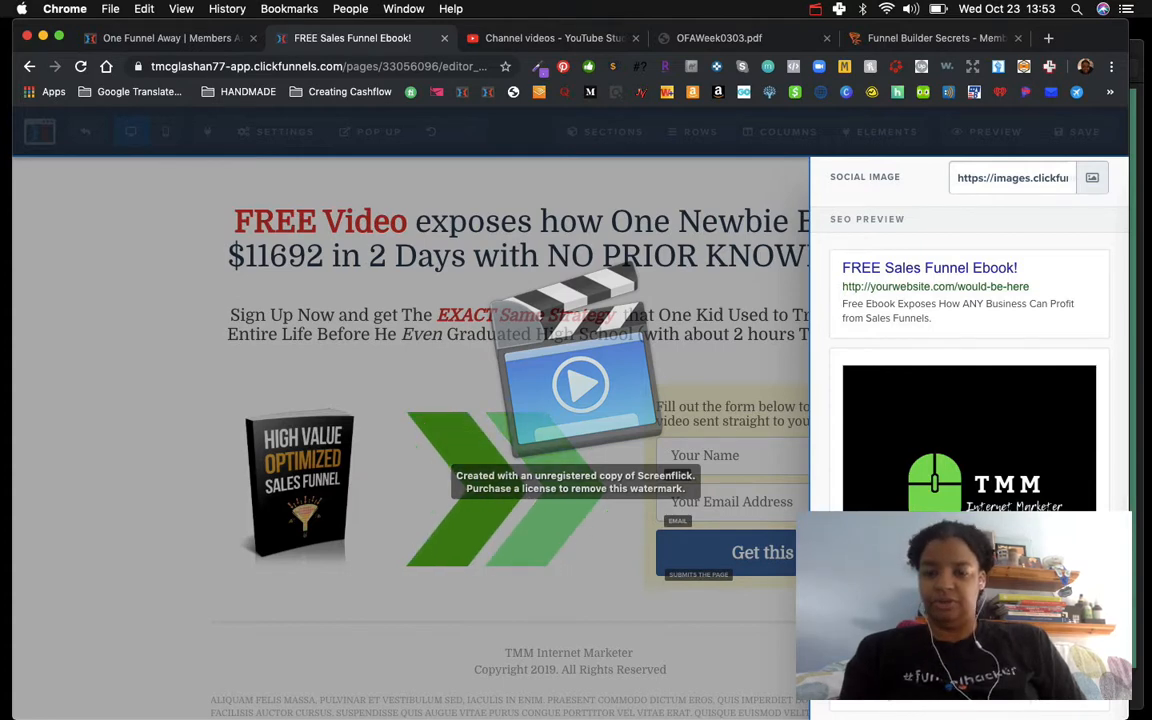
scroll(895, 450, "up", 5)
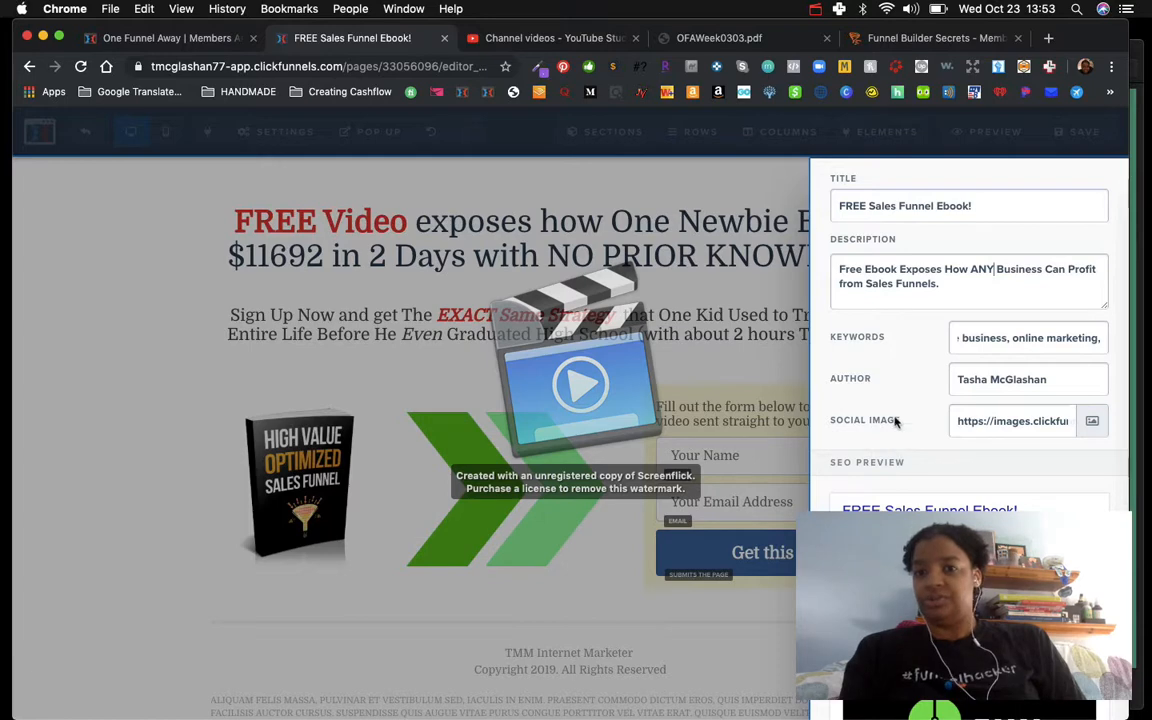
scroll(906, 297, "up", 2)
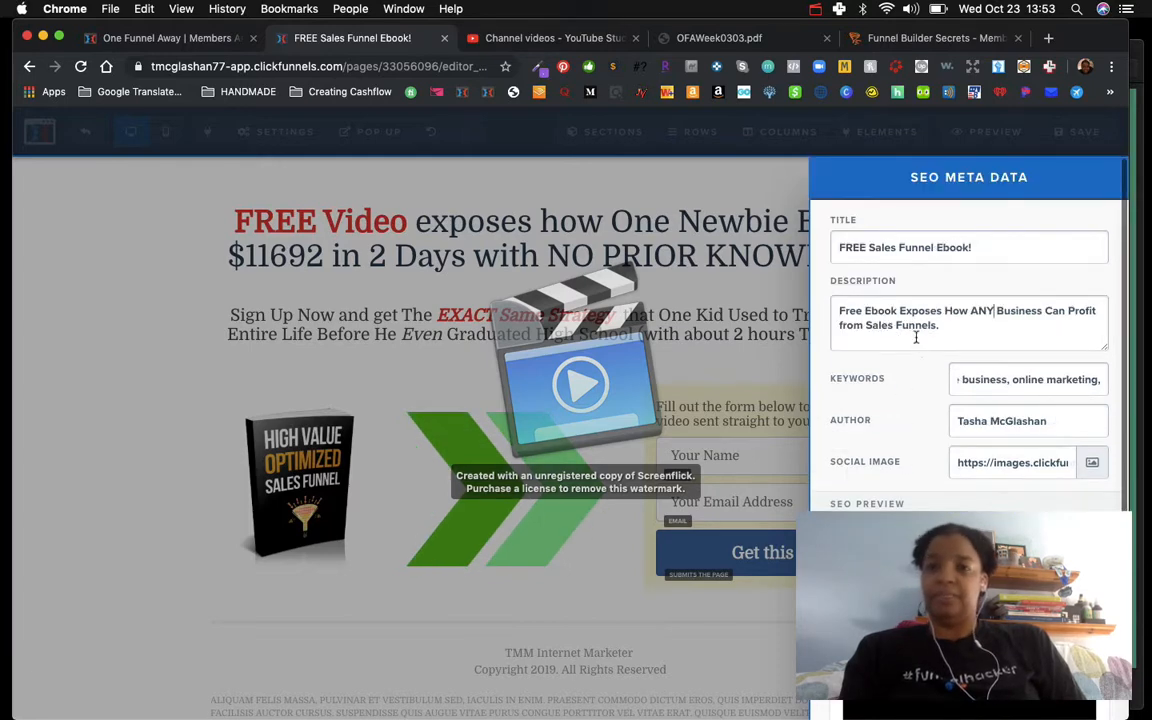
scroll(922, 302, "down", 5)
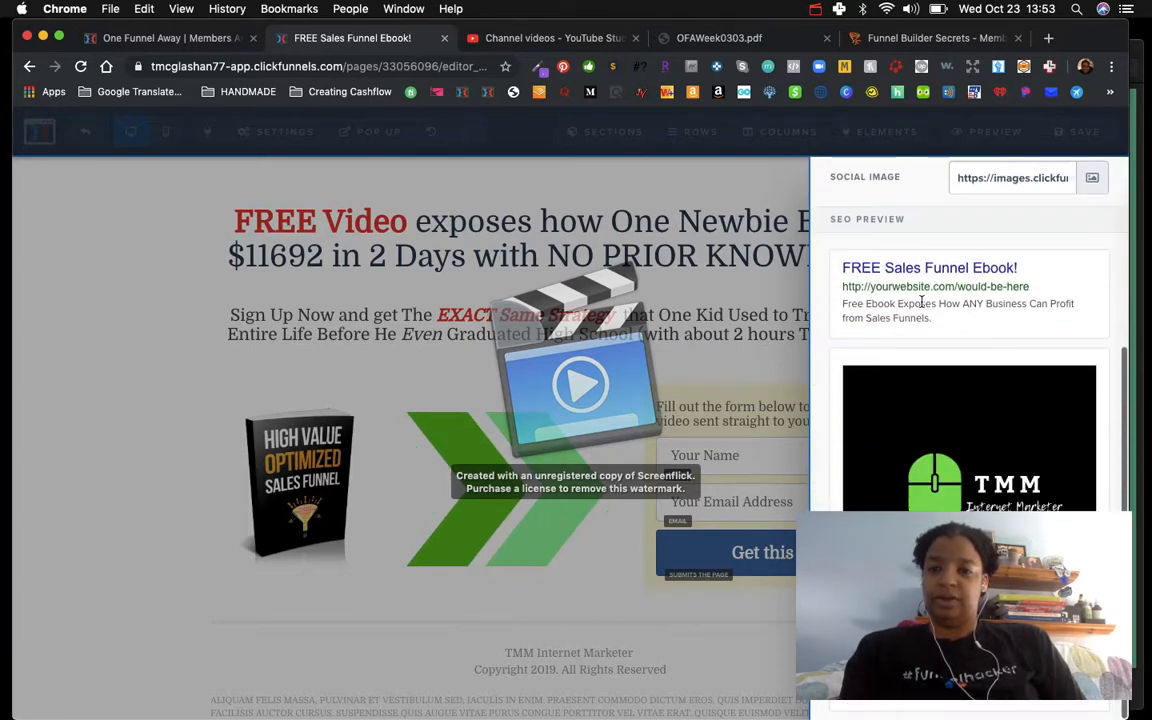
scroll(922, 302, "up", 5)
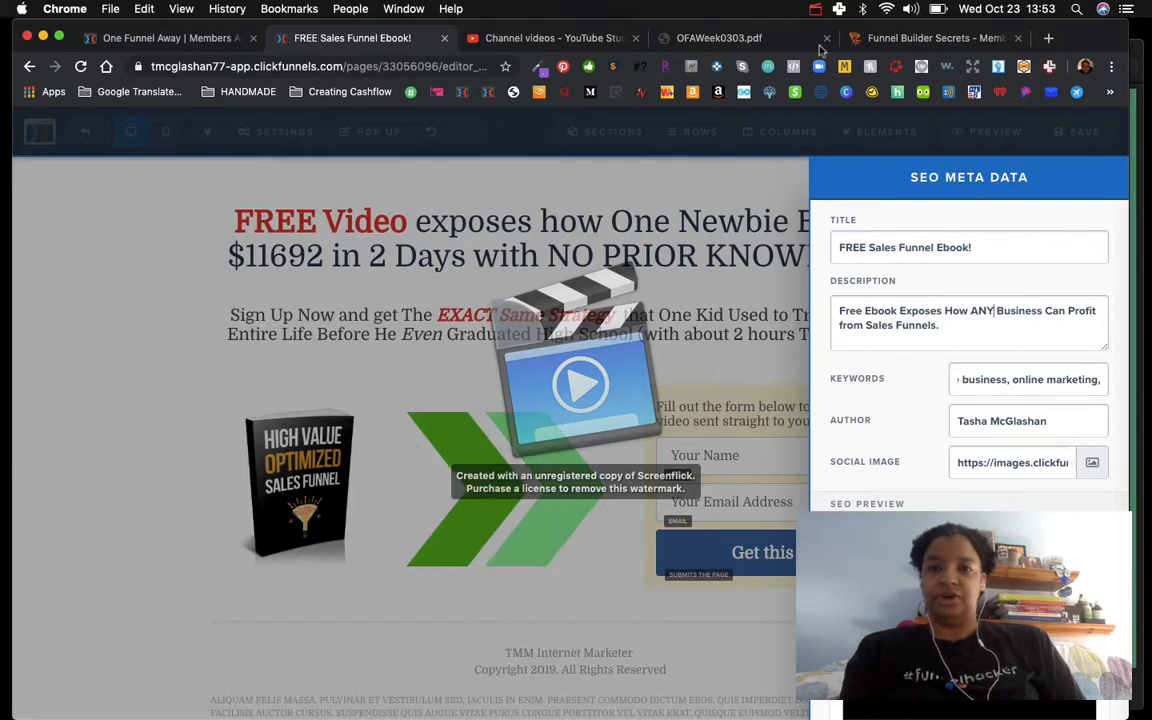
left_click(816, 10)
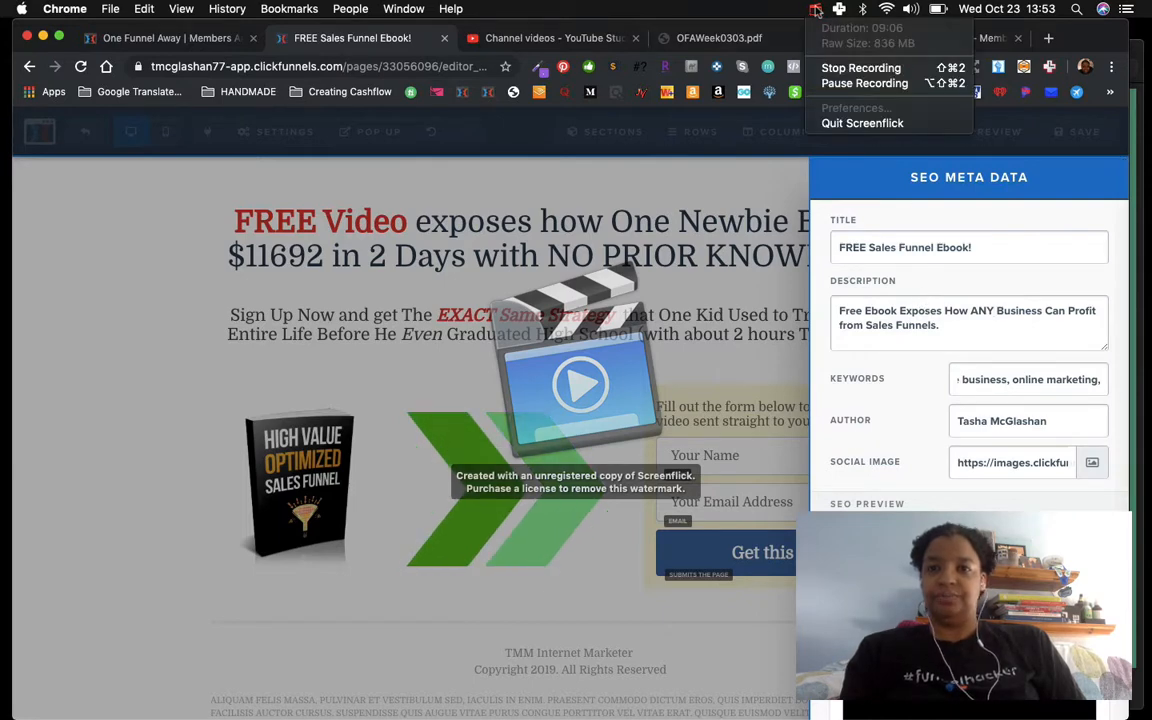
left_click(834, 84)
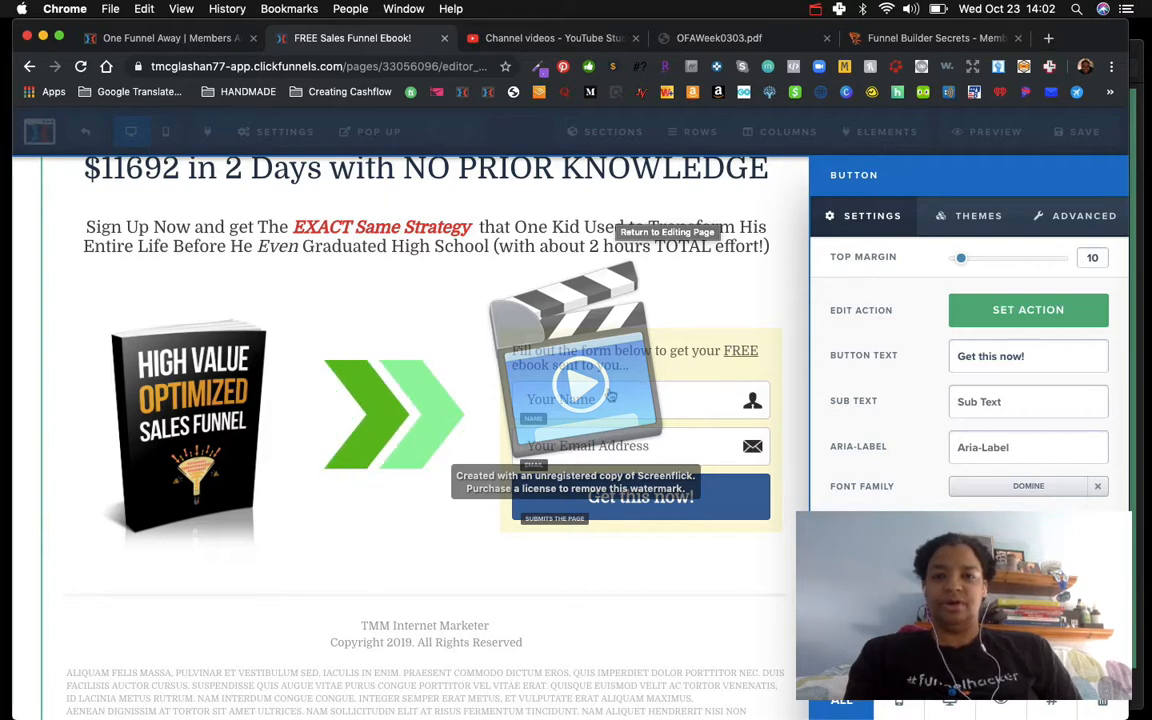
left_click(624, 503)
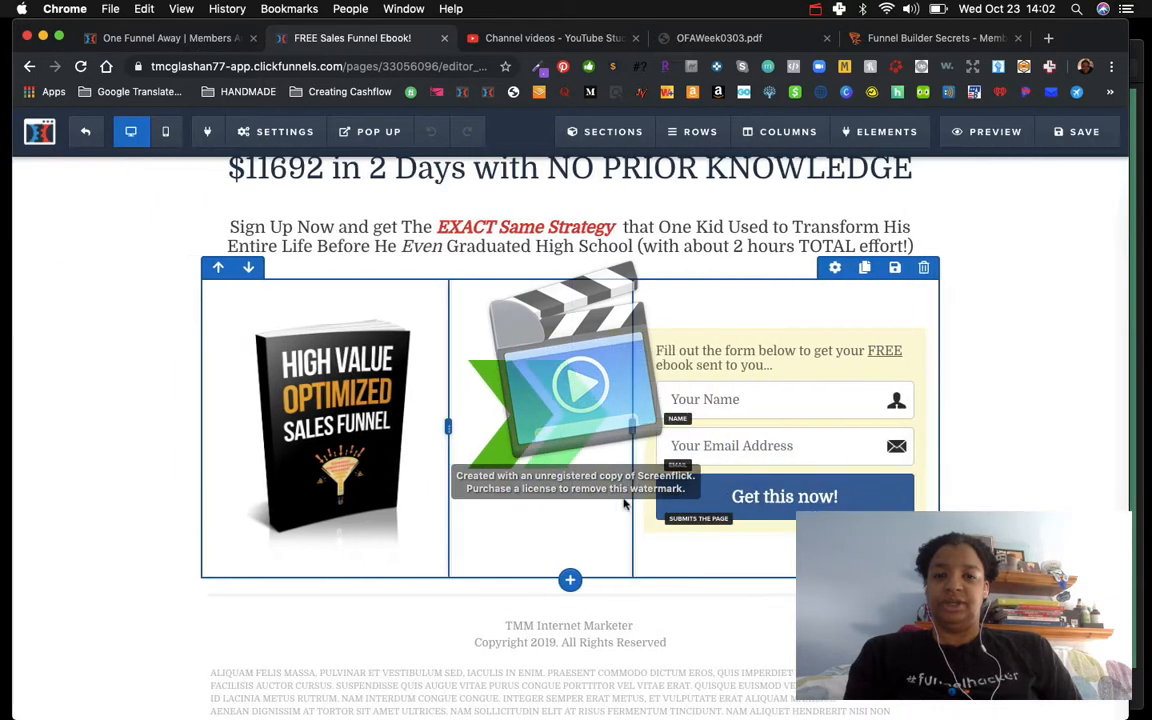
Step: Set the opt-in button's main text to "Download My Ebook!"
left_click(767, 497)
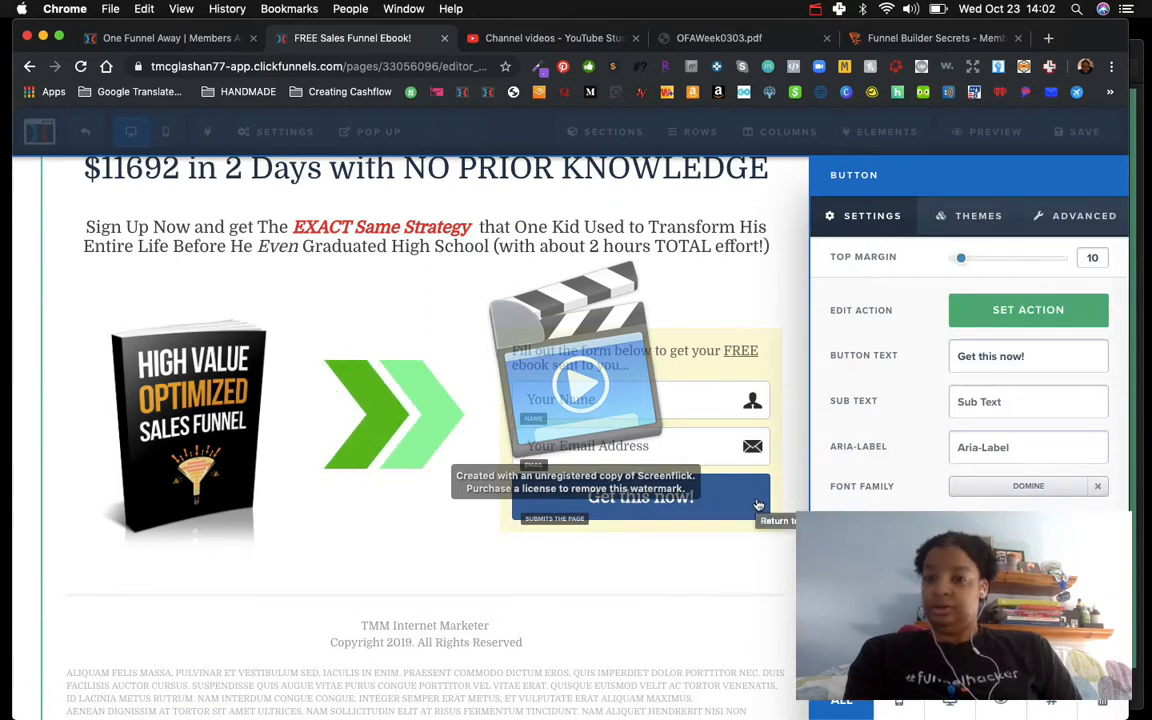
triple_click(980, 358)
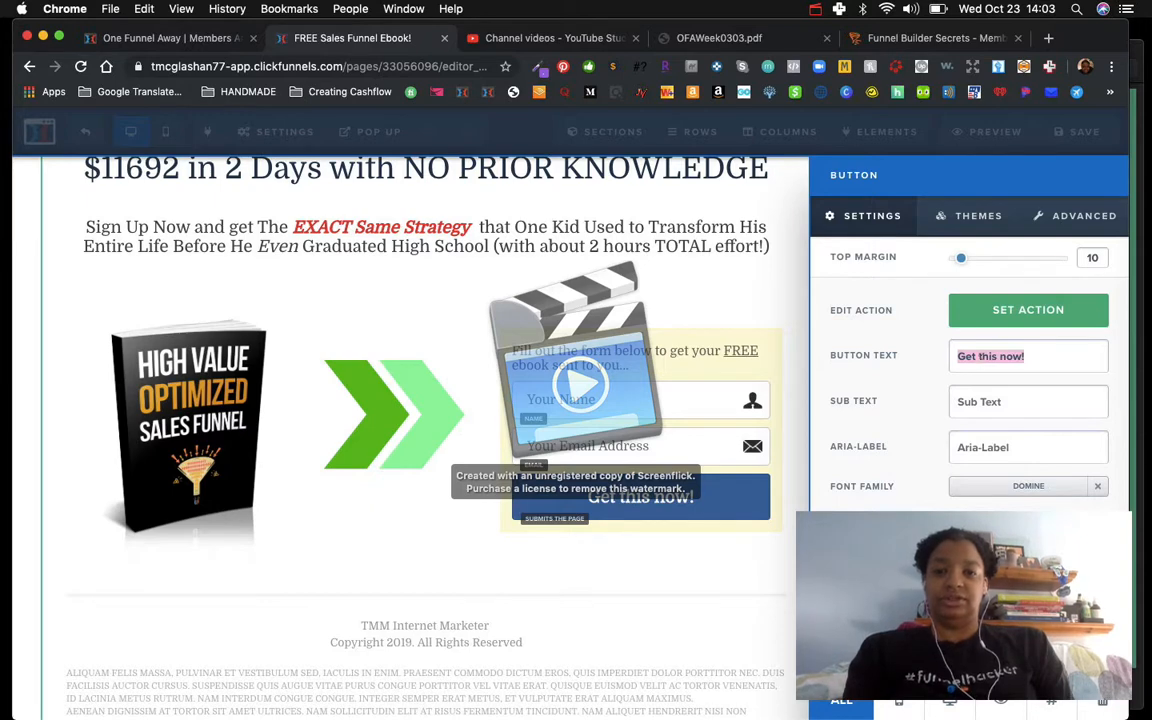
type("Downloa")
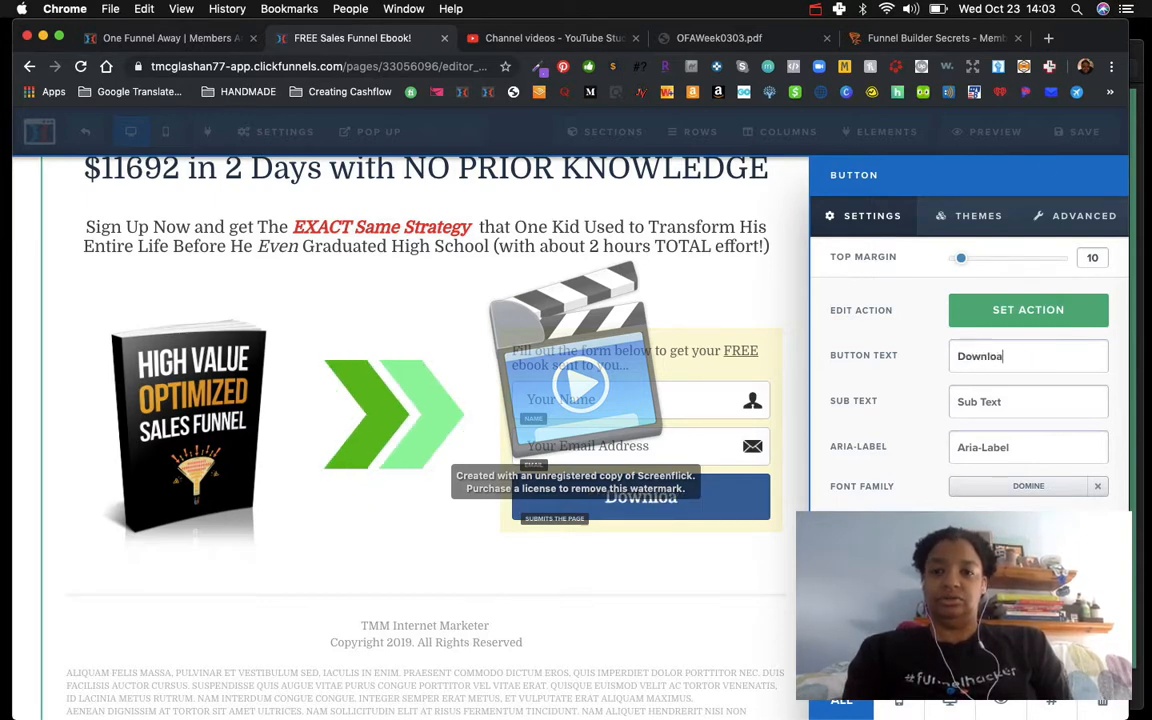
type("d My Eb")
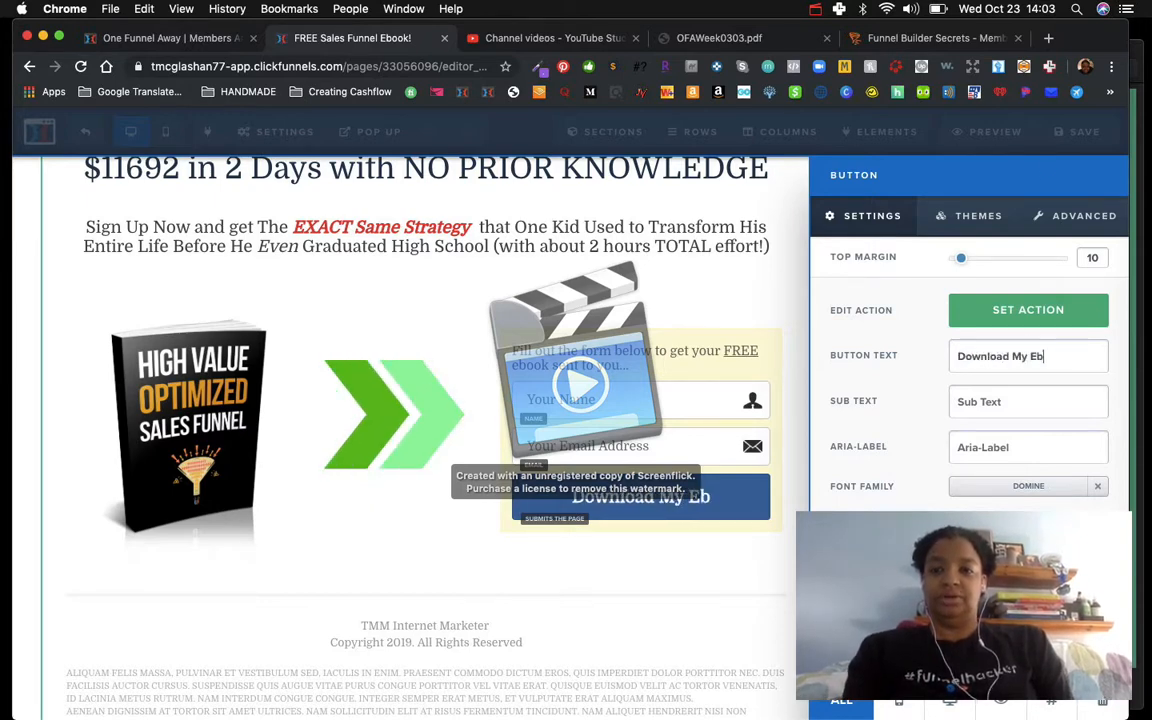
type("ook!")
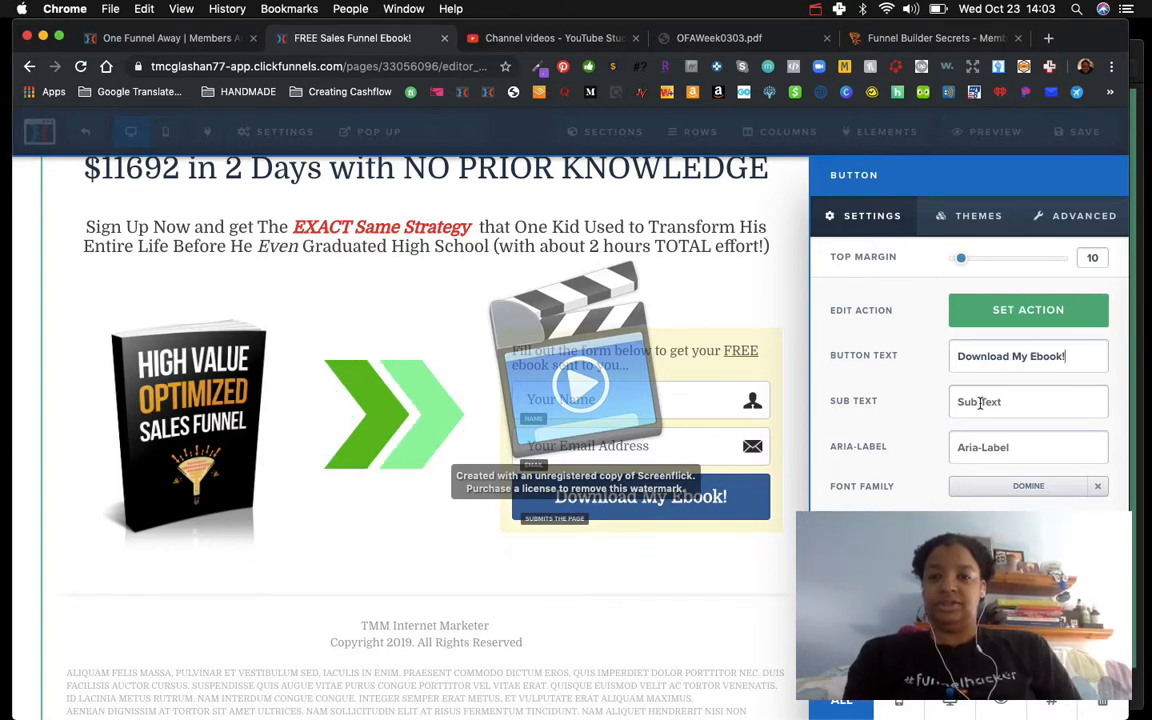
Step: Set the button's sub text to "You will receive immediately in your inbox", correcting the misspelt word
left_click(980, 403)
type("You wi")
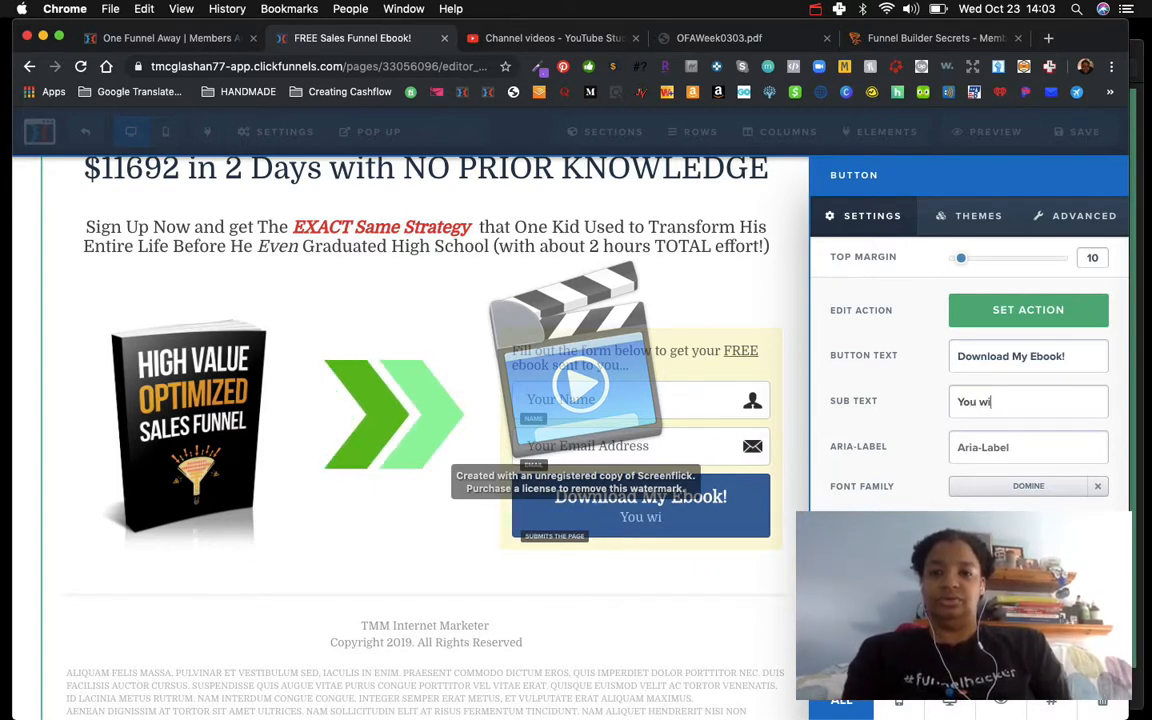
type("ll receive")
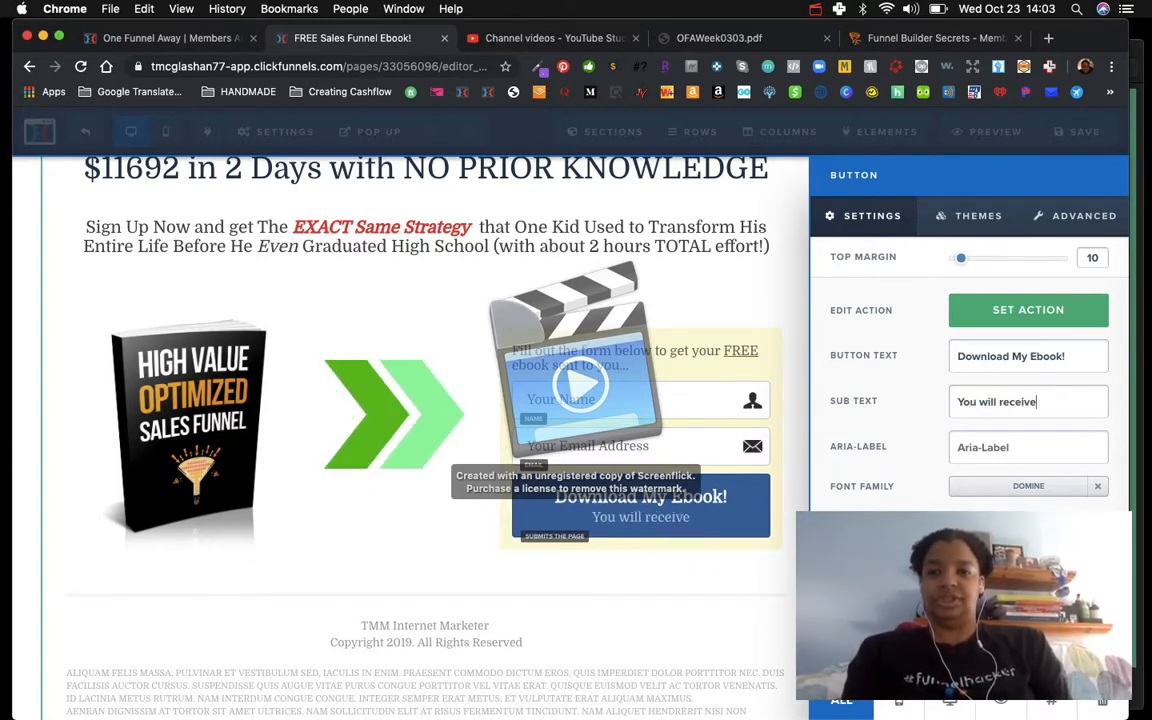
type(" immd")
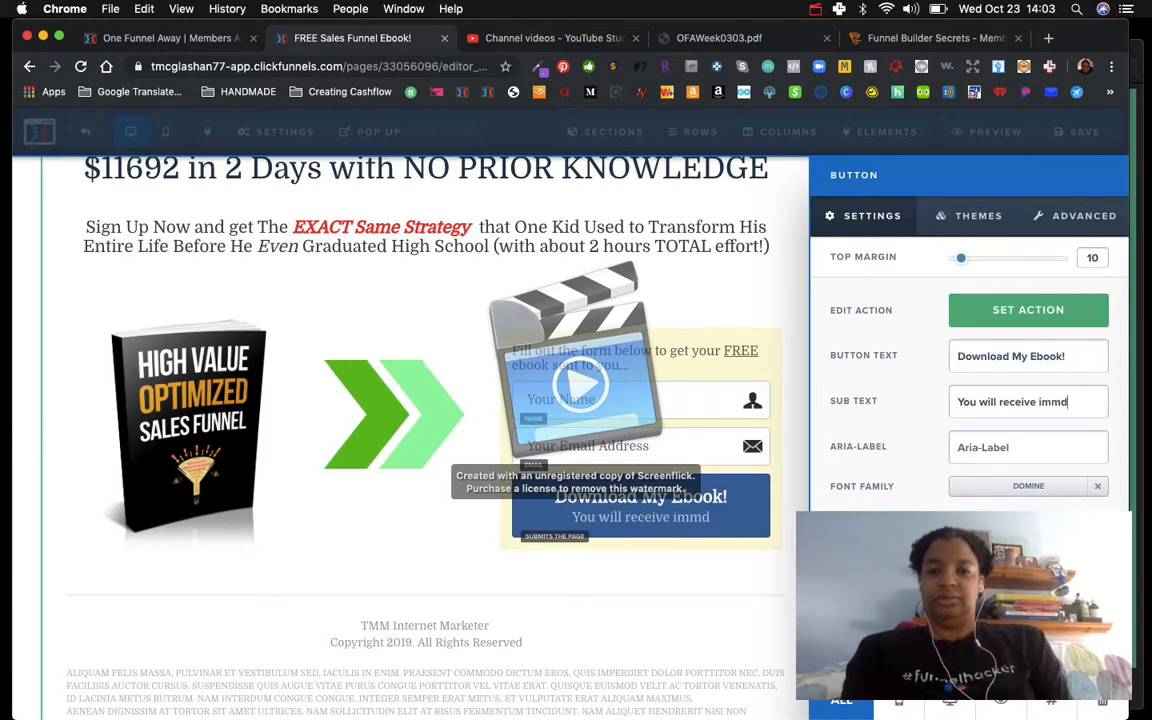
key("BackSpace")
type("ediatley i")
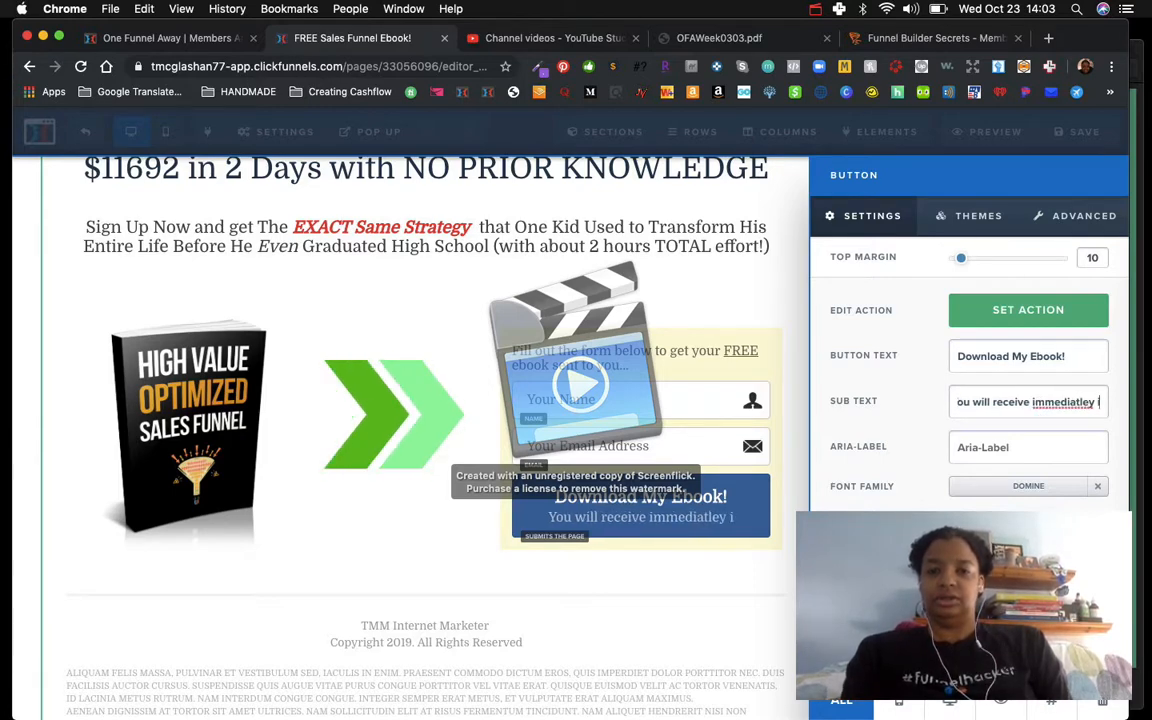
type("n your inb")
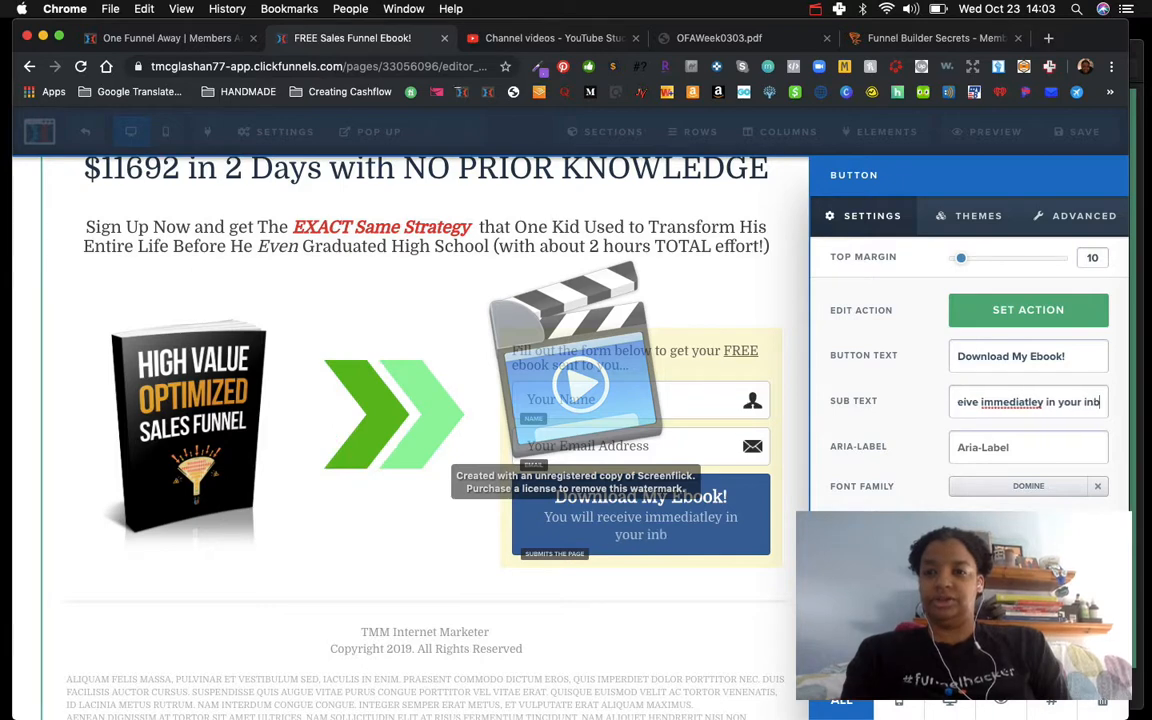
type("ox")
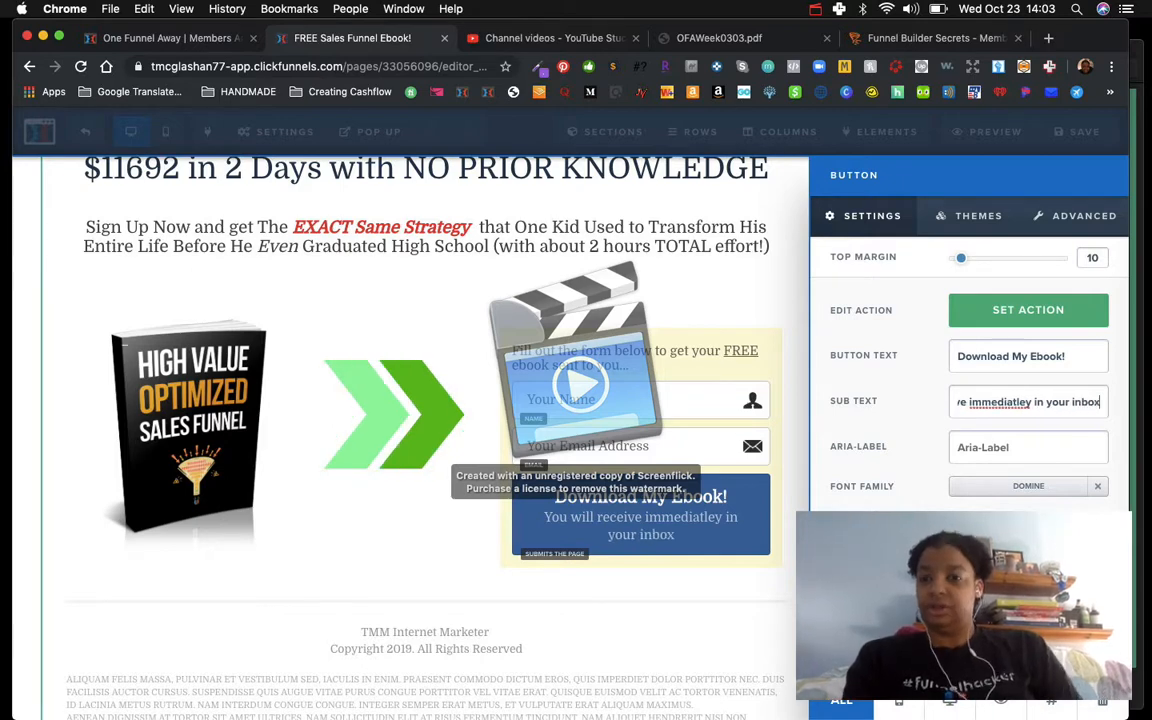
right_click(972, 404)
left_click(946, 412)
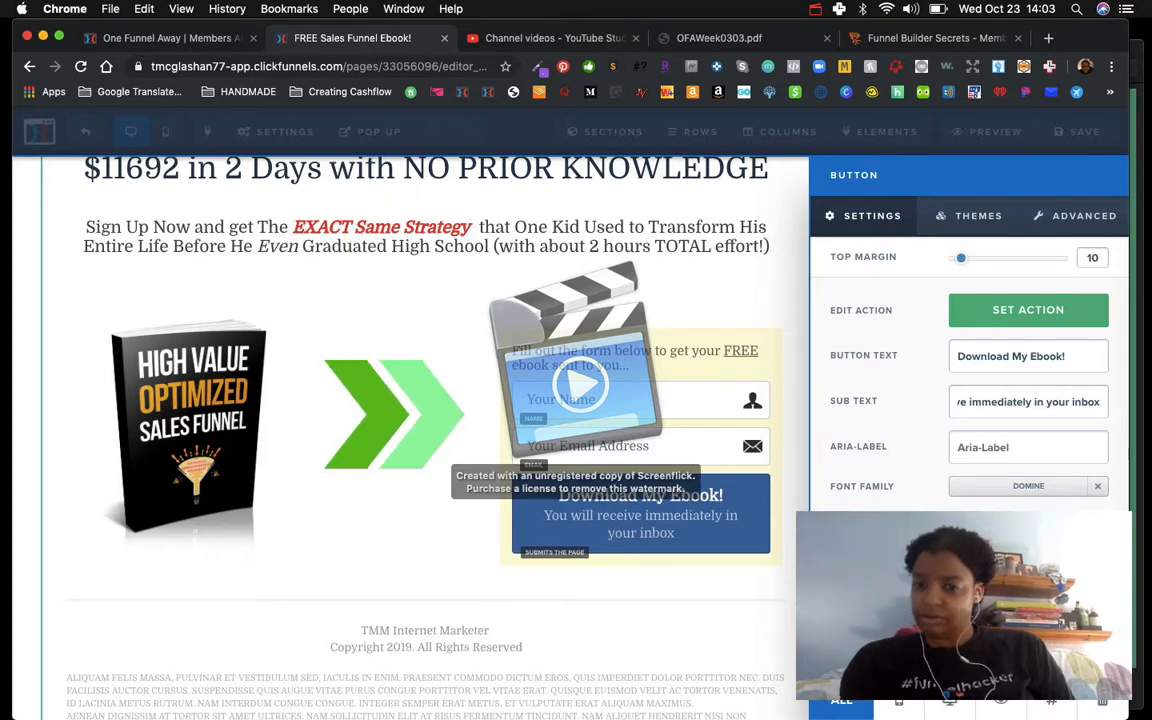
Step: Close the button settings and save the page
scroll(970, 400, "down", 1)
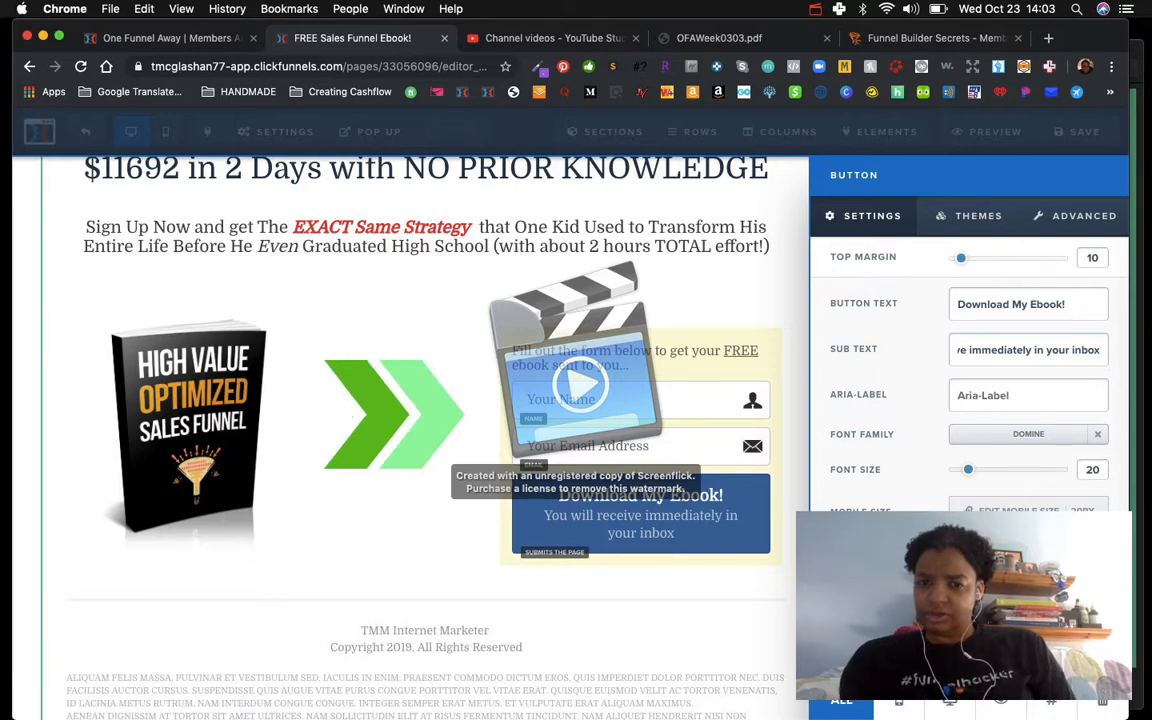
left_click_drag(964, 548, 966, 548)
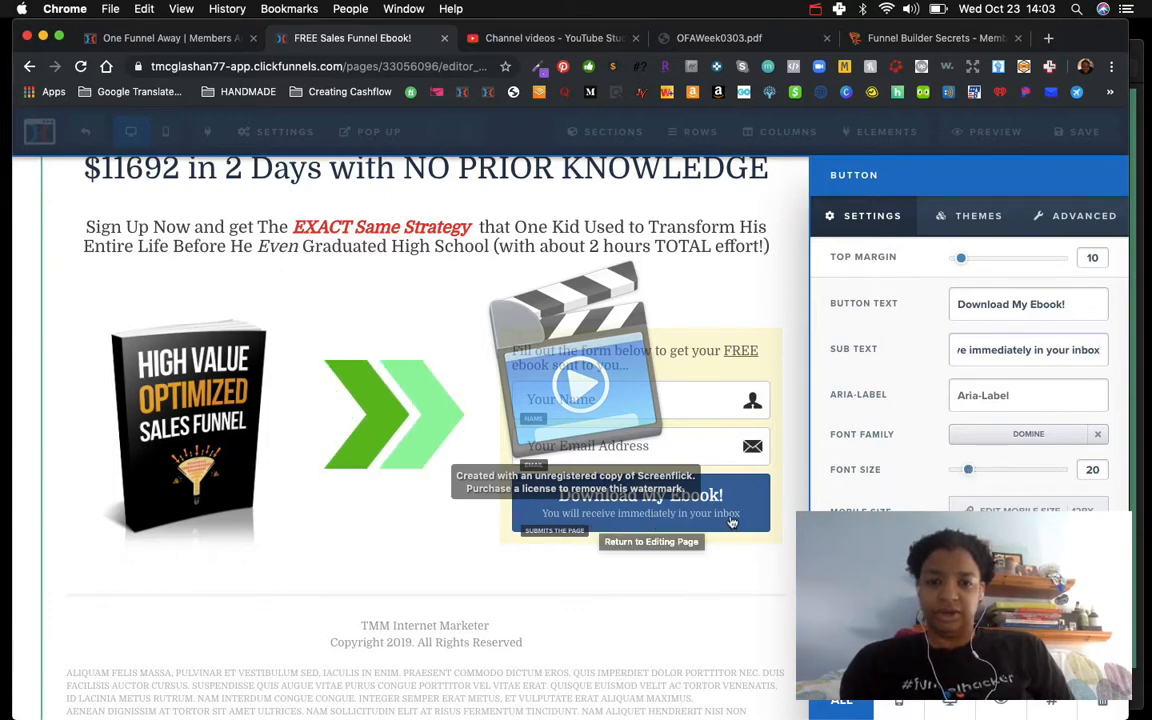
left_click(735, 624)
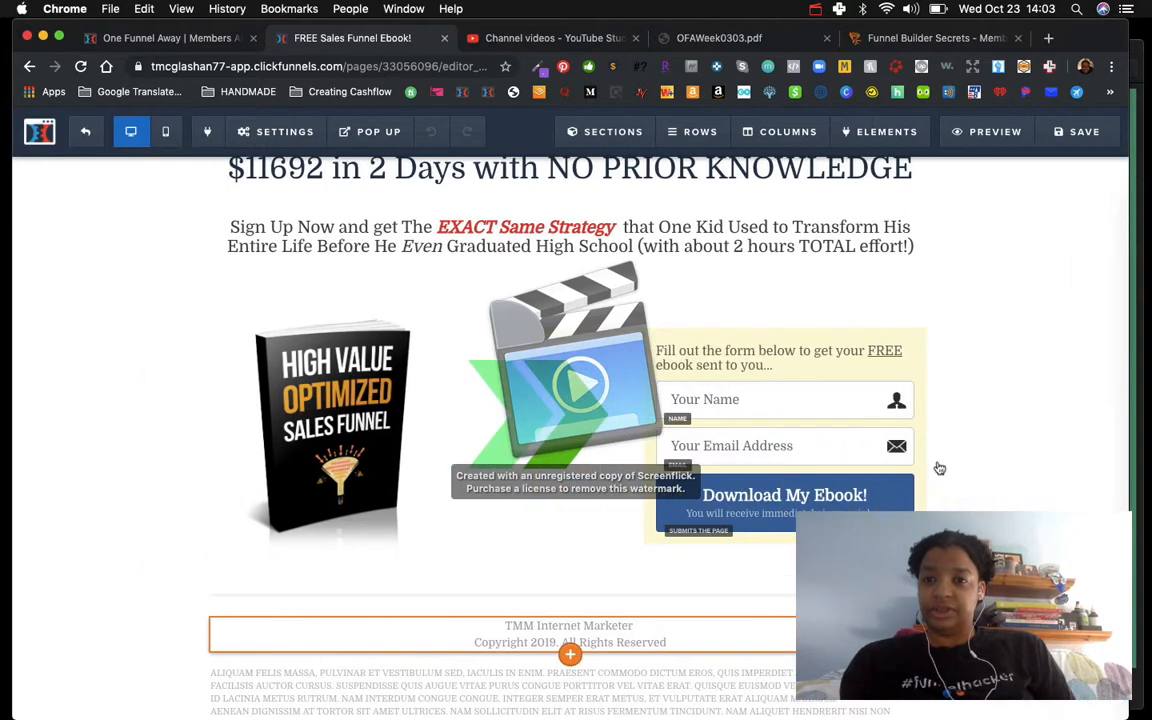
left_click(1075, 130)
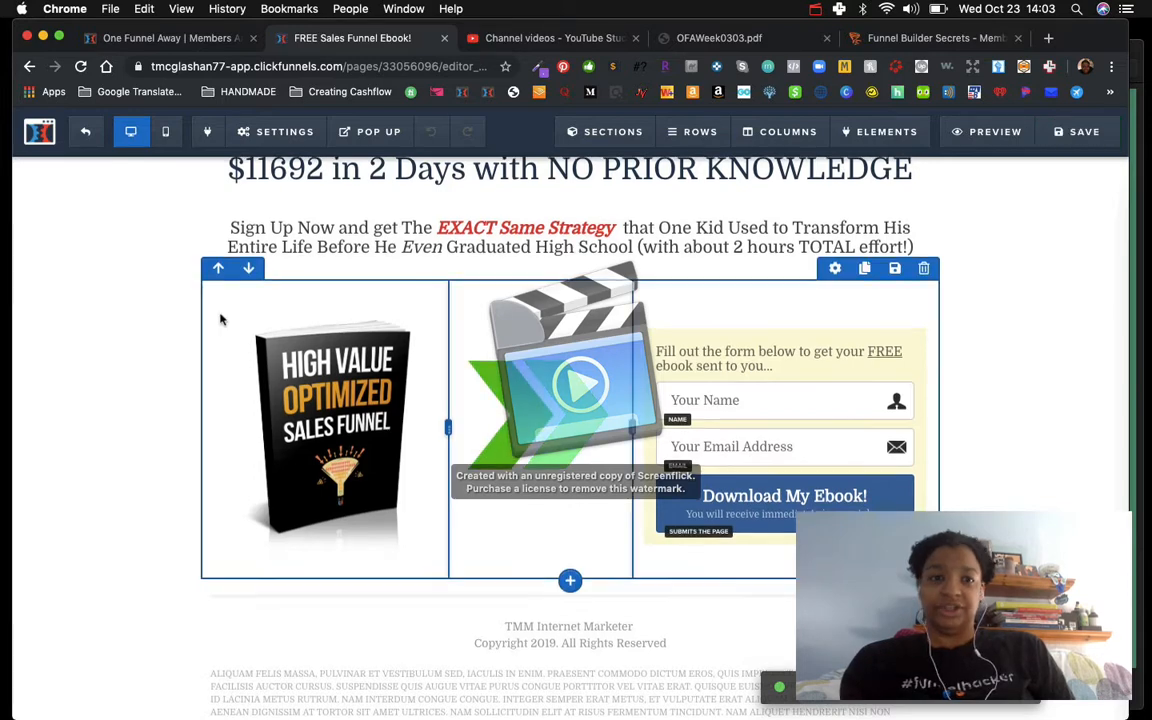
scroll(220, 318, "up", 2)
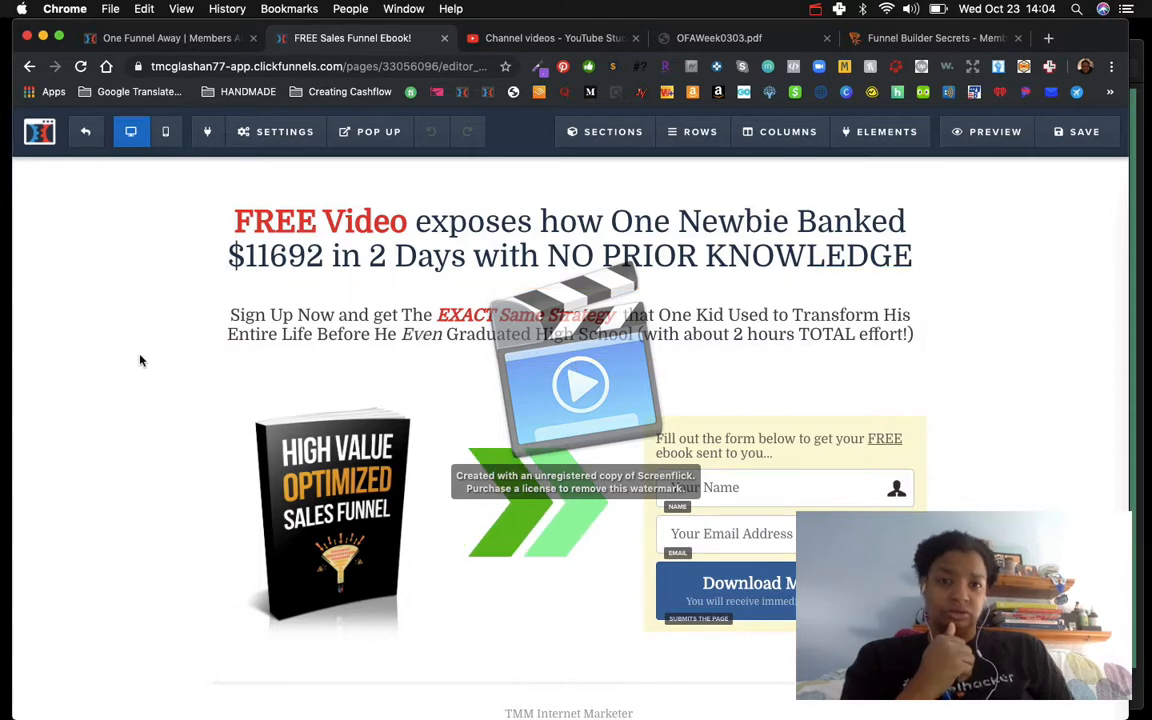
left_click(815, 10)
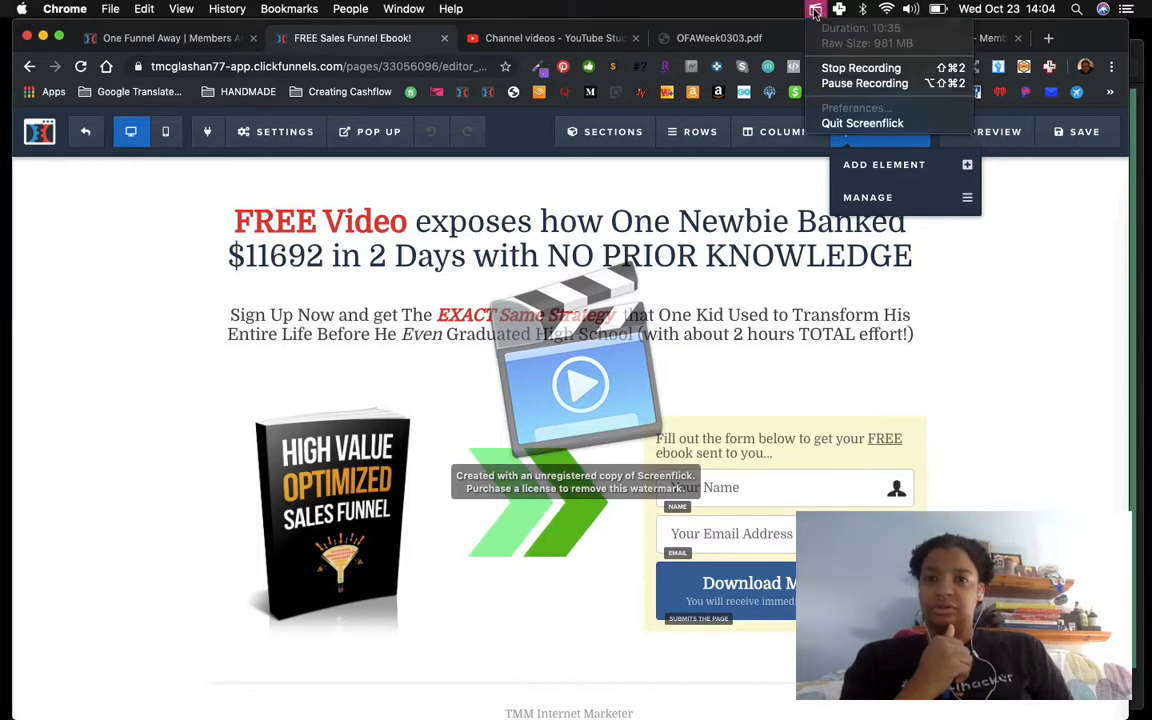
left_click(830, 84)
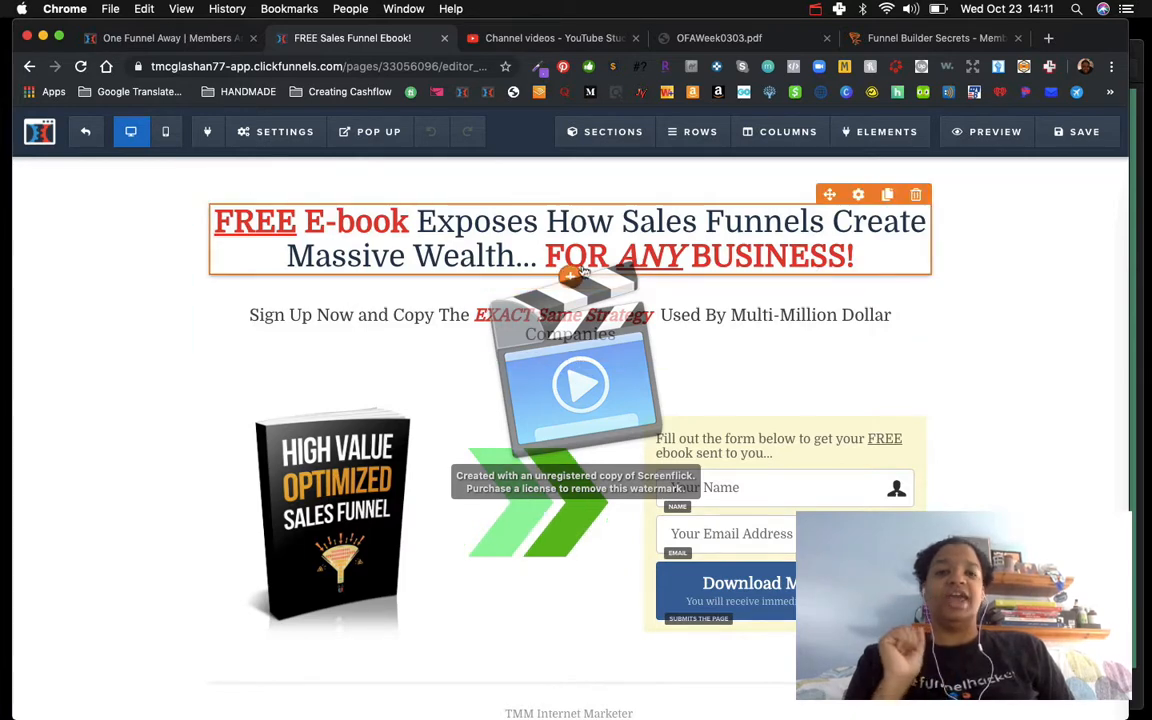
left_click(695, 257)
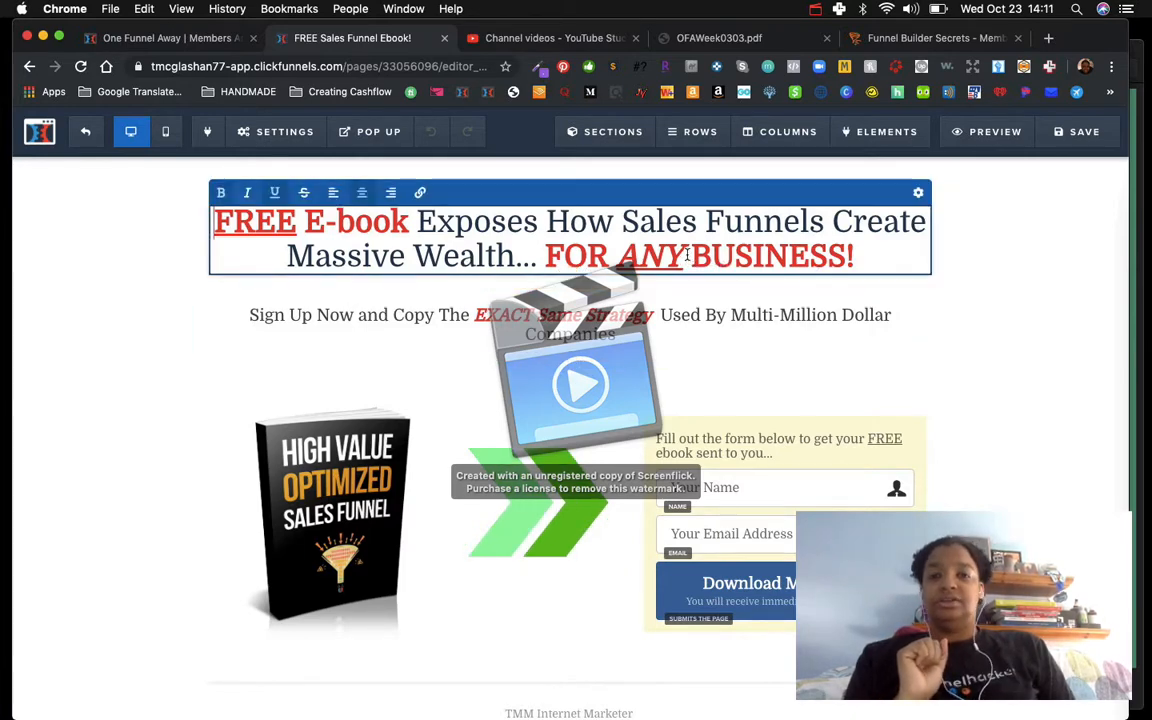
left_click(124, 354)
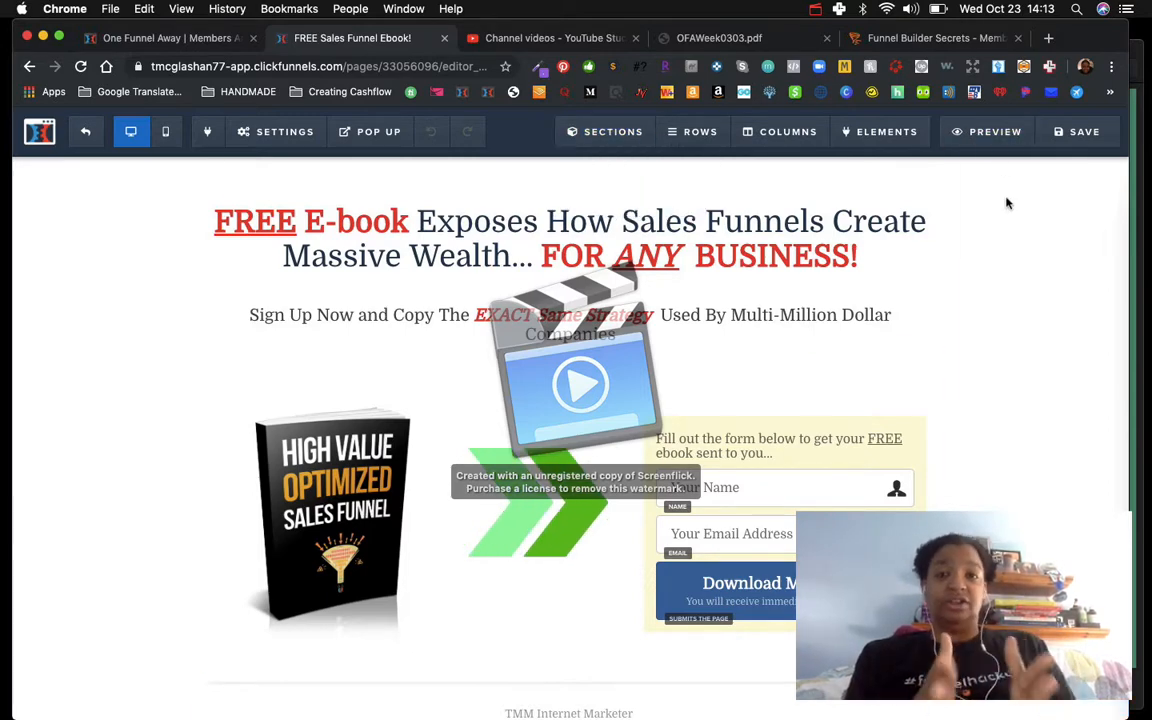
left_click(815, 9)
left_click(828, 84)
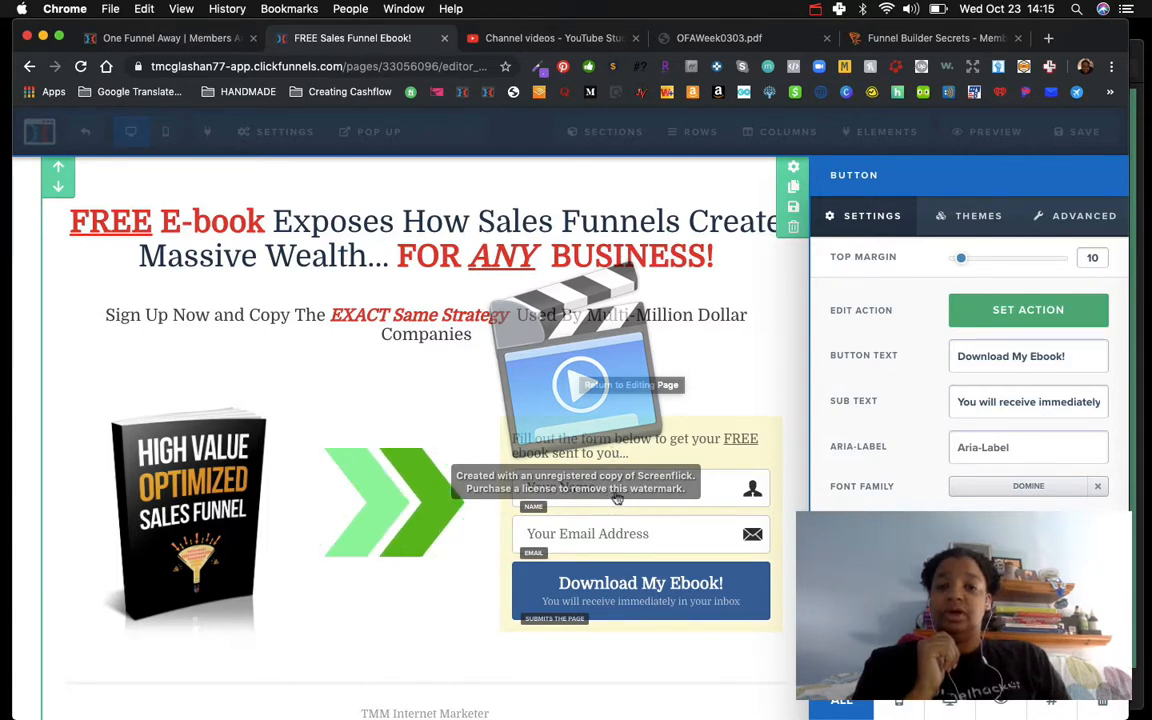
Step: Change the name field's input type to First Name and its placeholder text to "First Name"
left_click(617, 492)
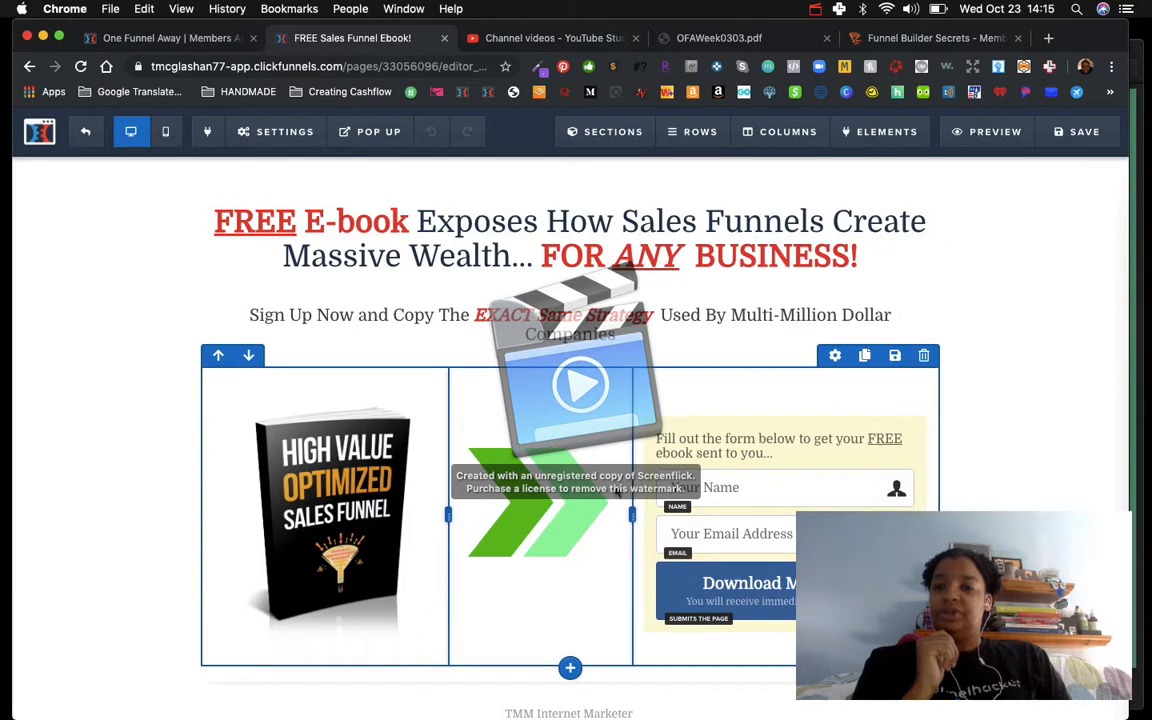
left_click(727, 490)
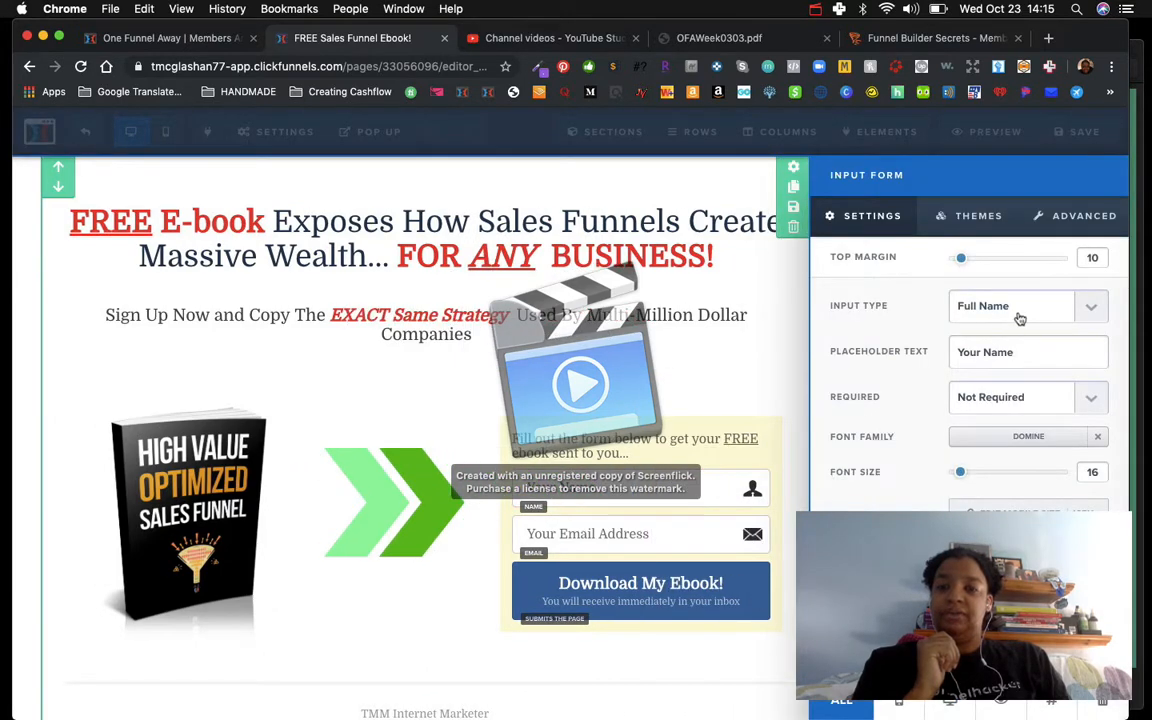
left_click(1089, 311)
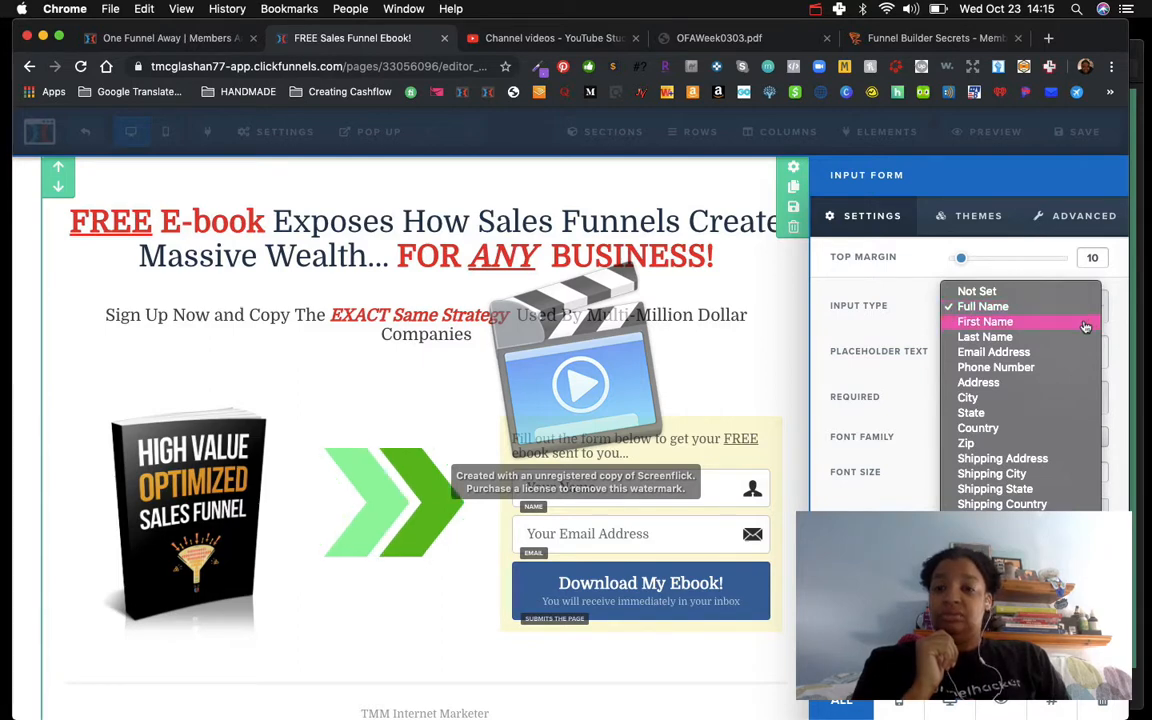
left_click(1085, 322)
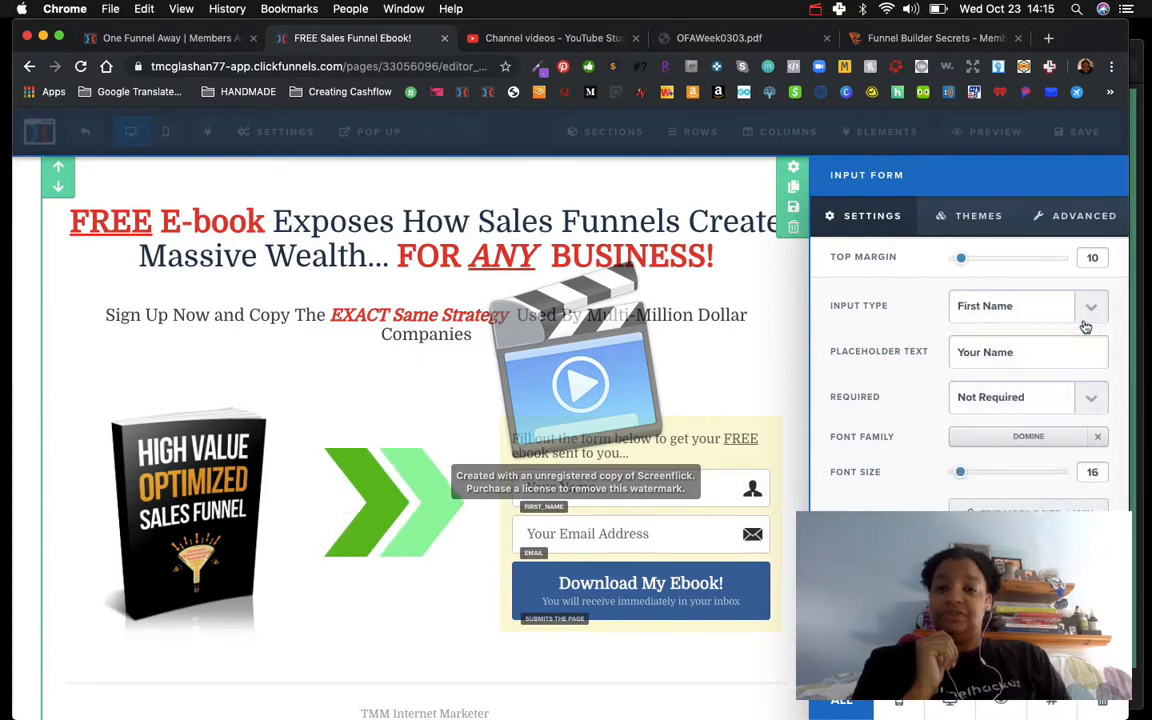
triple_click(1037, 353)
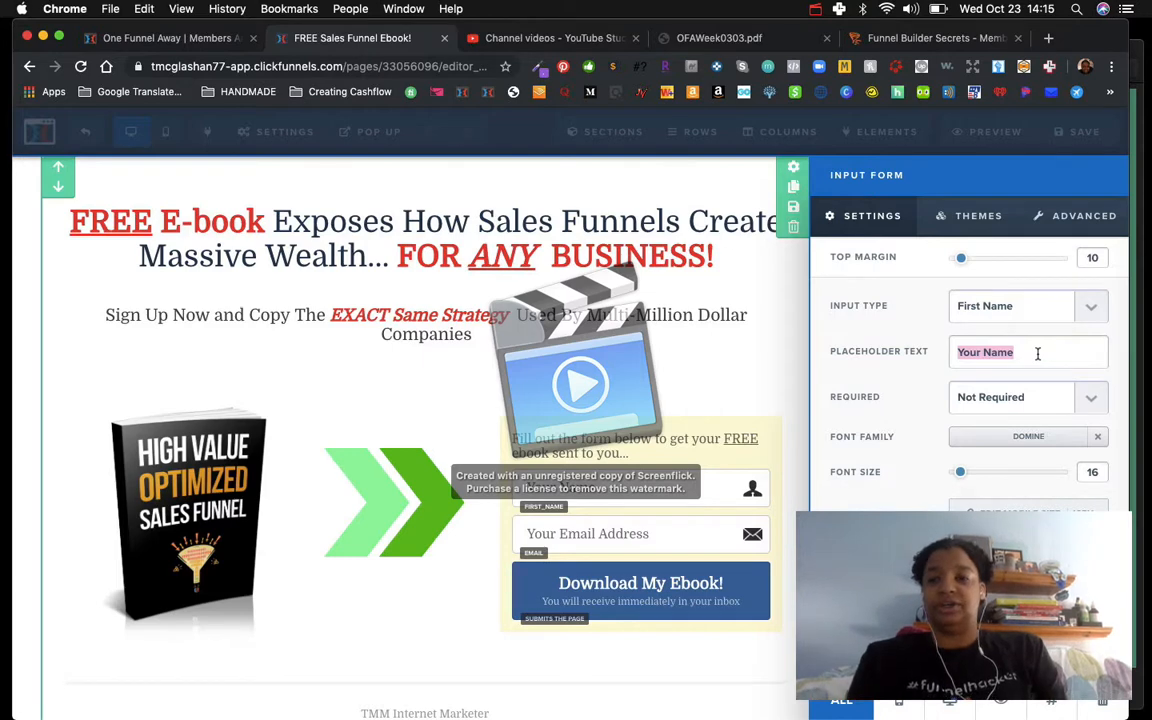
type("First Na")
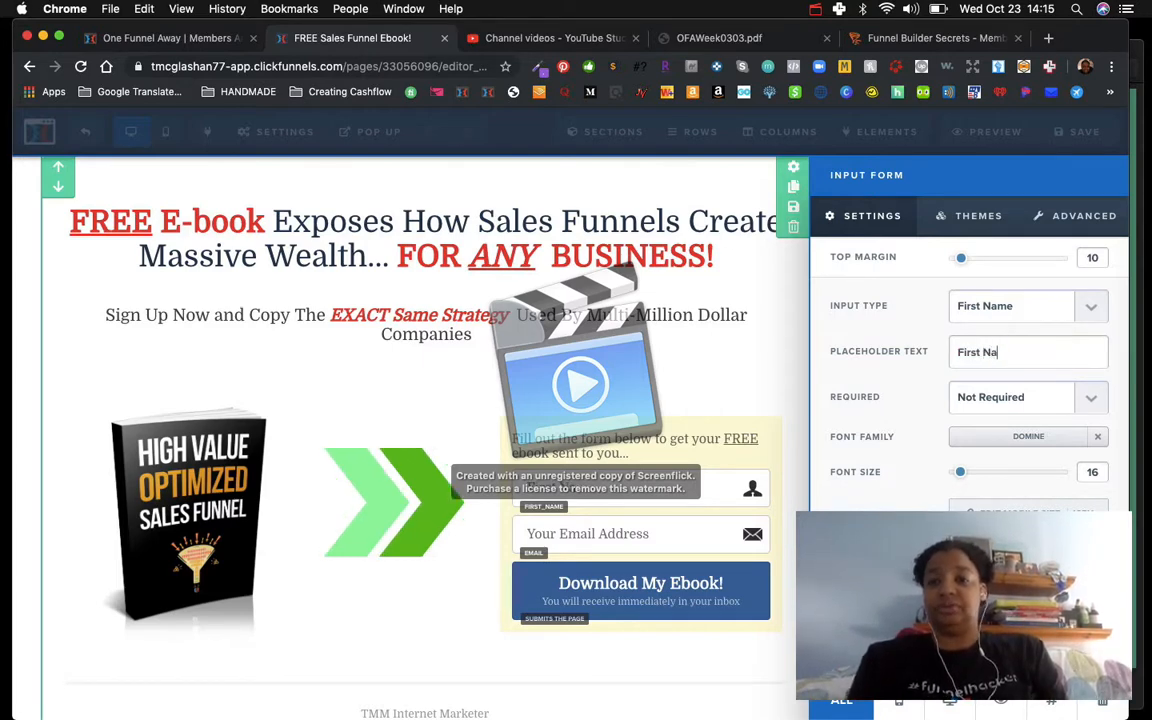
type("me")
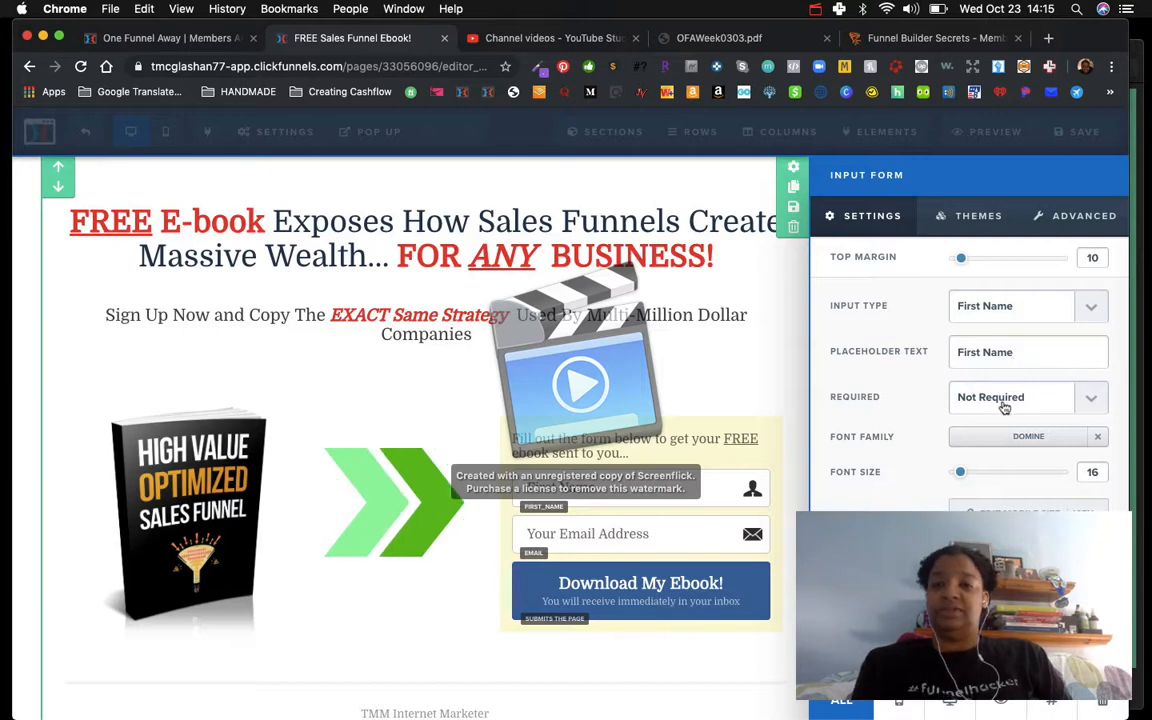
left_click(678, 495)
Step: Review the email field's settings and the opt-in button's action options
left_click(700, 545)
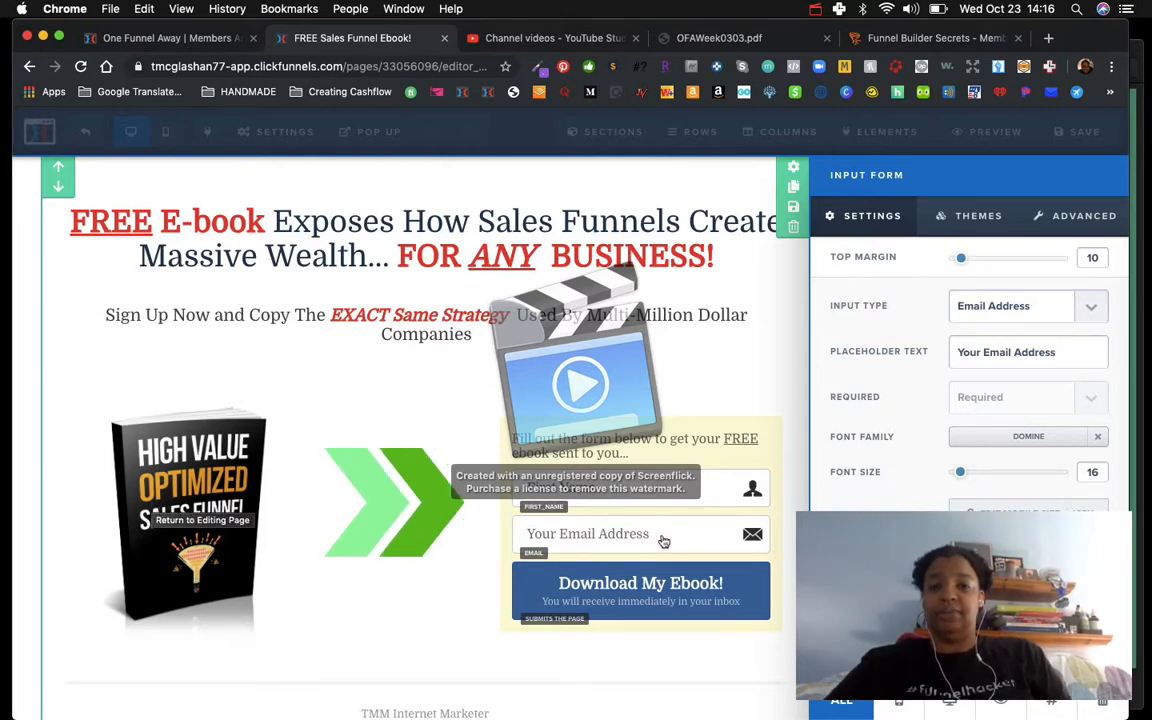
left_click(648, 597)
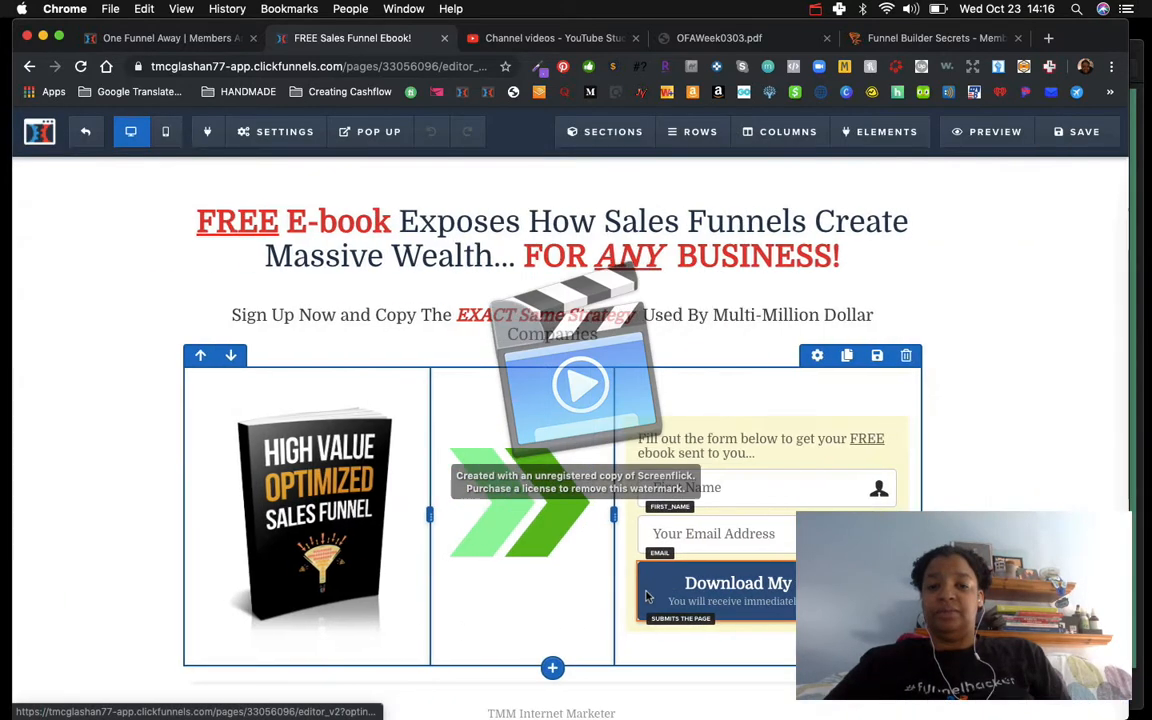
left_click(745, 594)
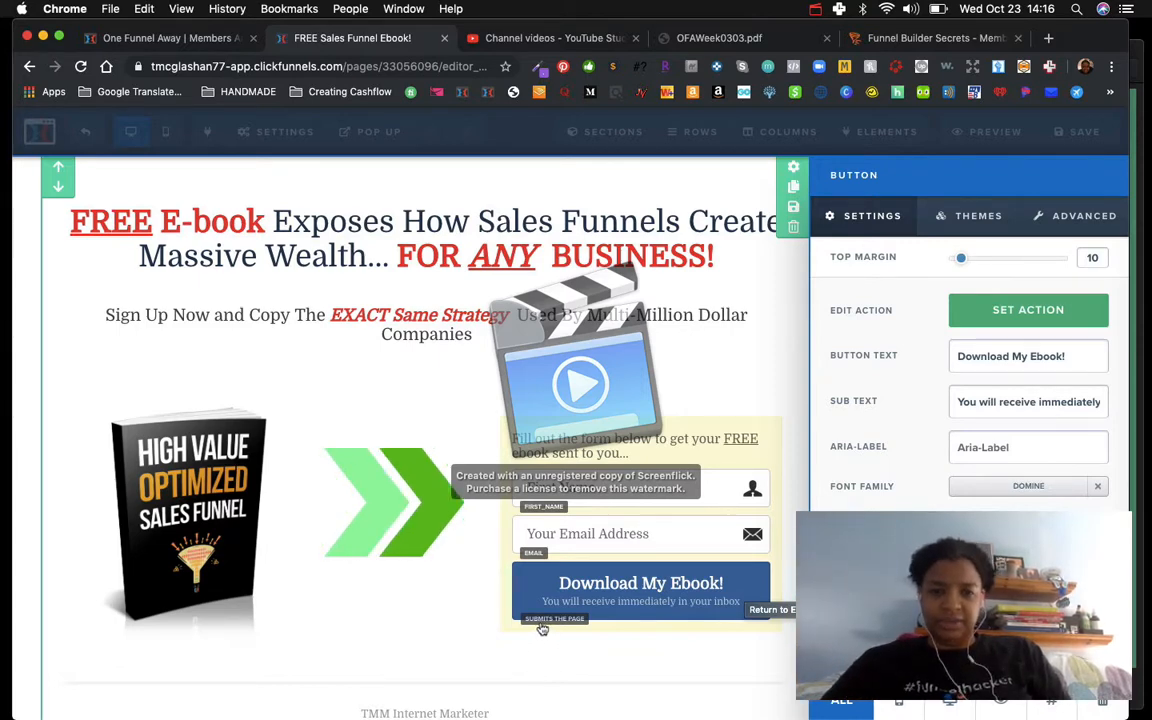
left_click(990, 312)
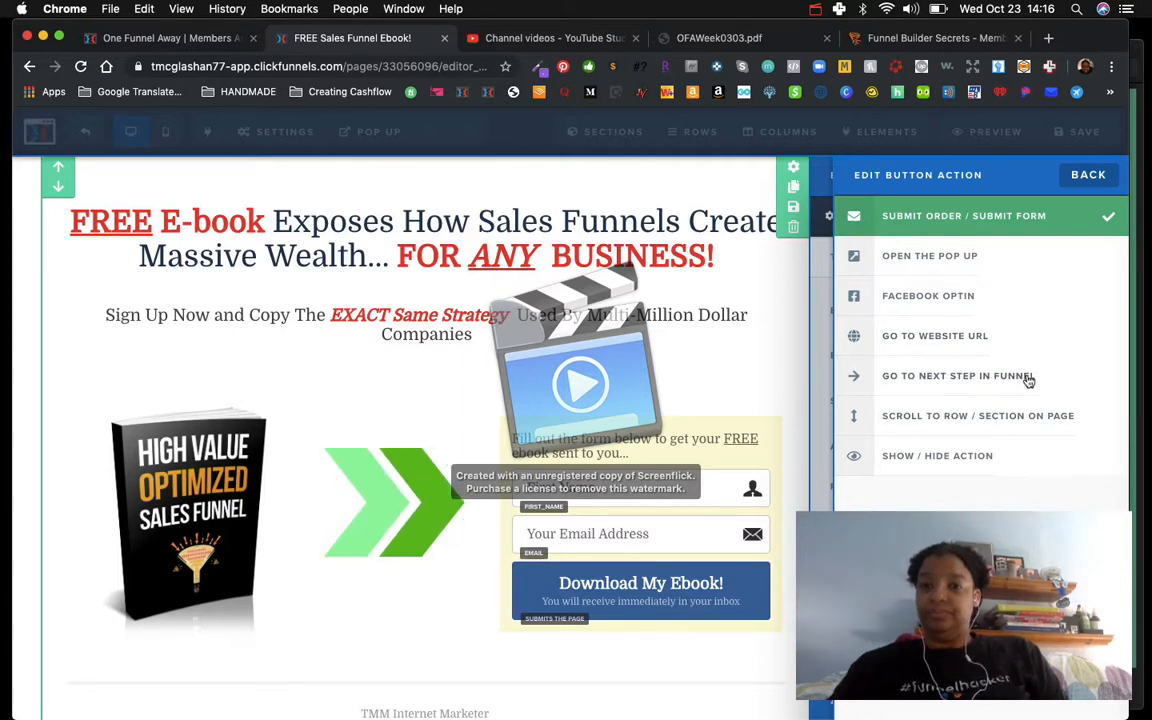
left_click(782, 367)
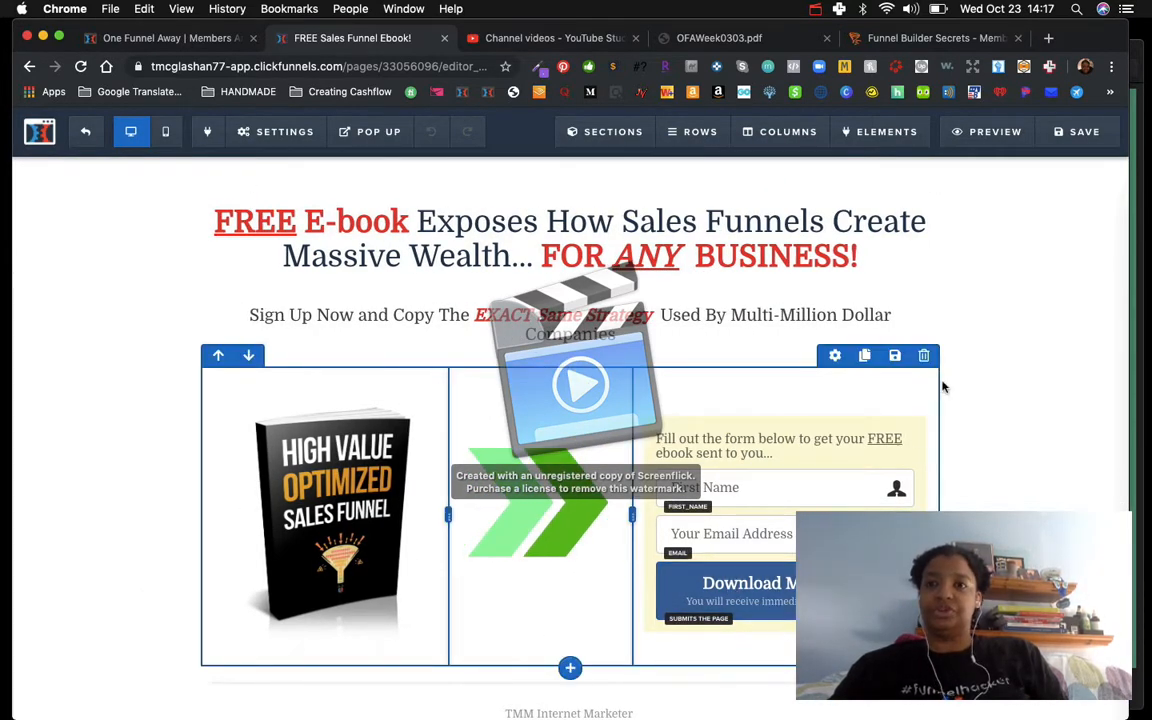
left_click(815, 9)
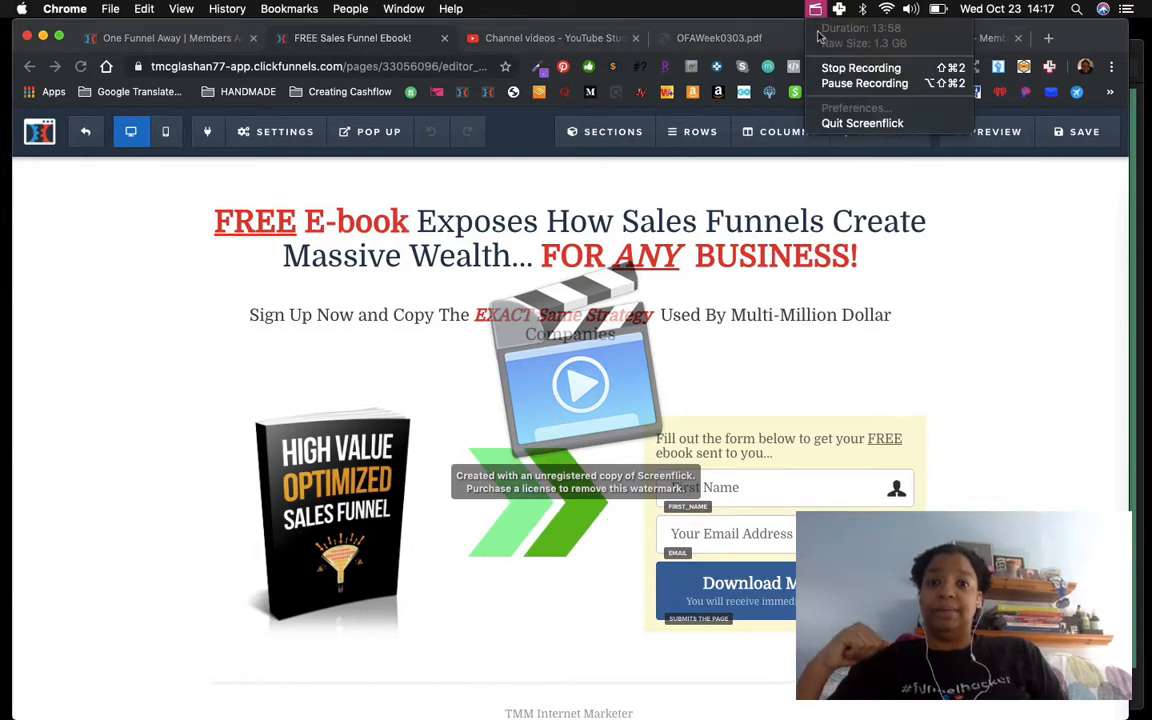
Step: Switch the editor to mobile preview and scroll through the page's mobile layout
left_click(865, 83)
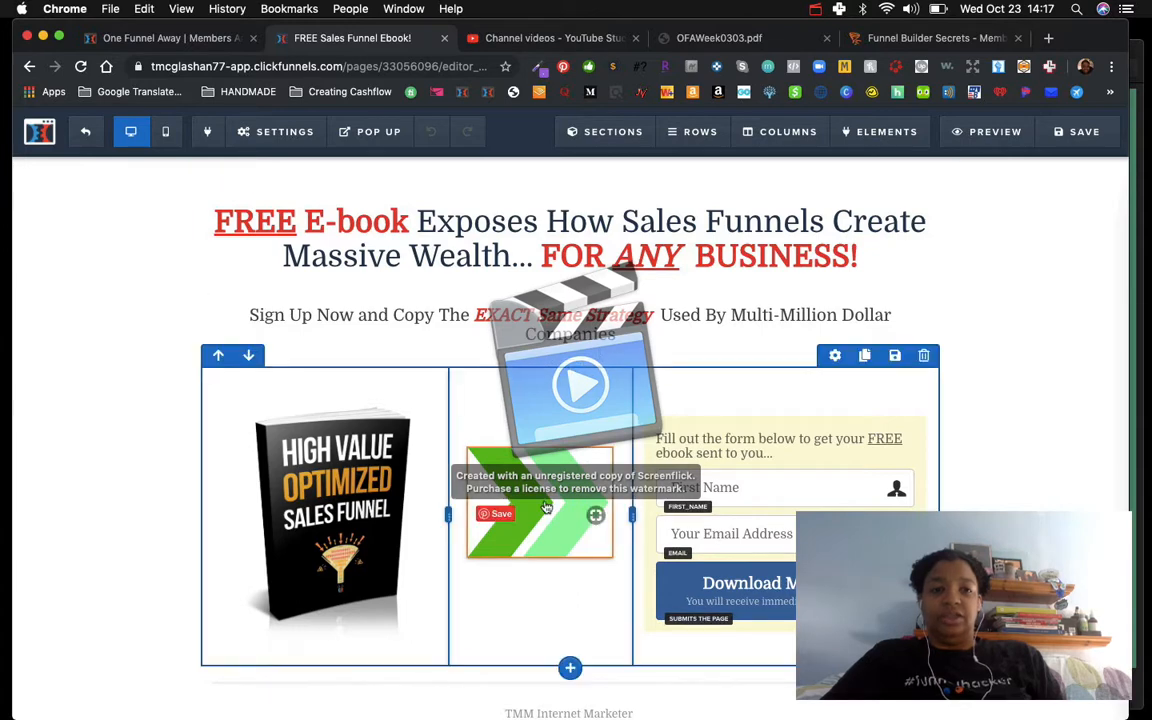
left_click(168, 133)
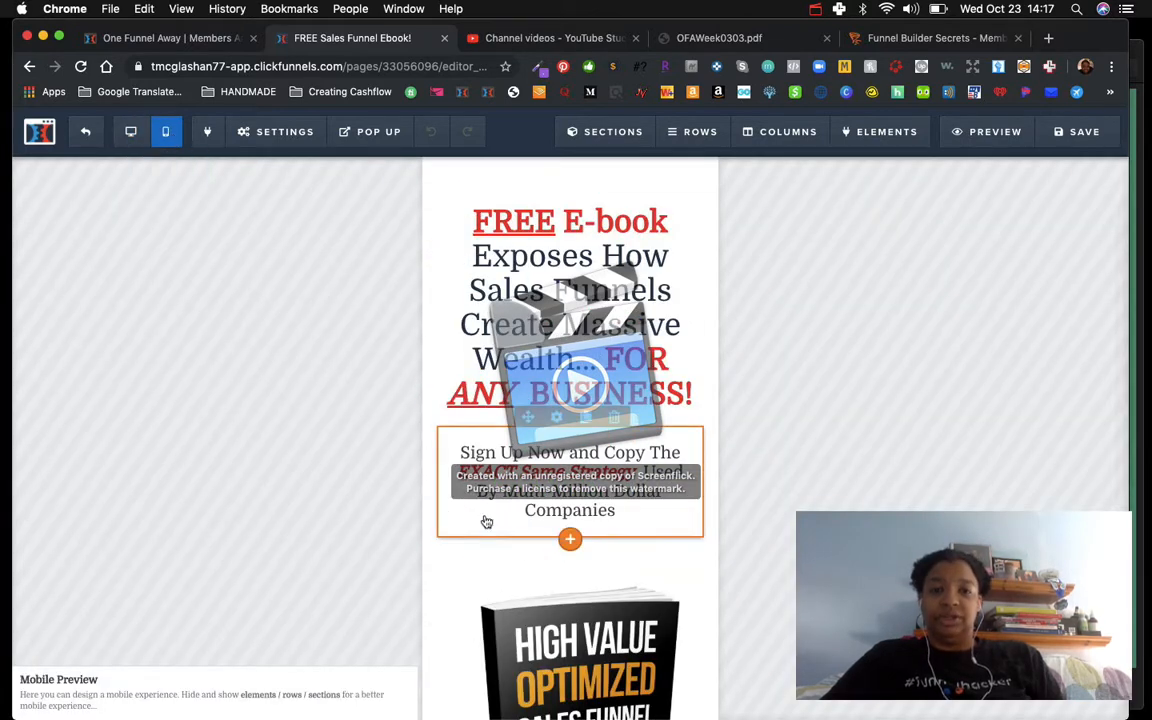
scroll(486, 521, "down", 10)
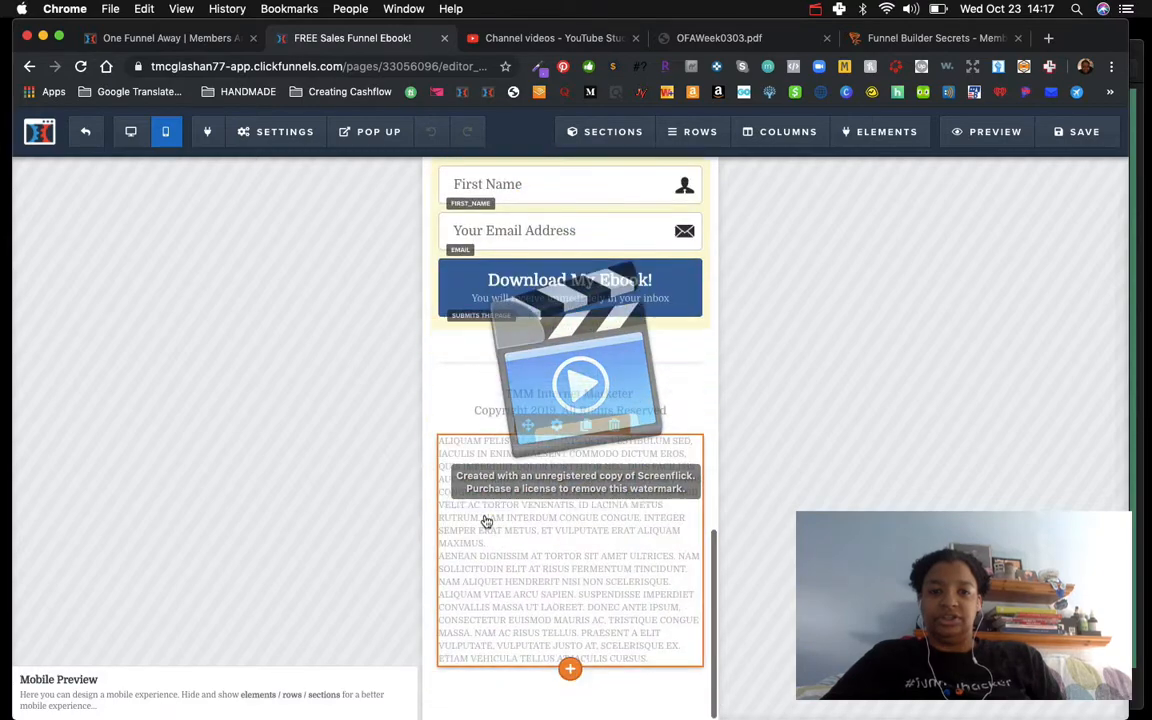
scroll(486, 521, "up", 8)
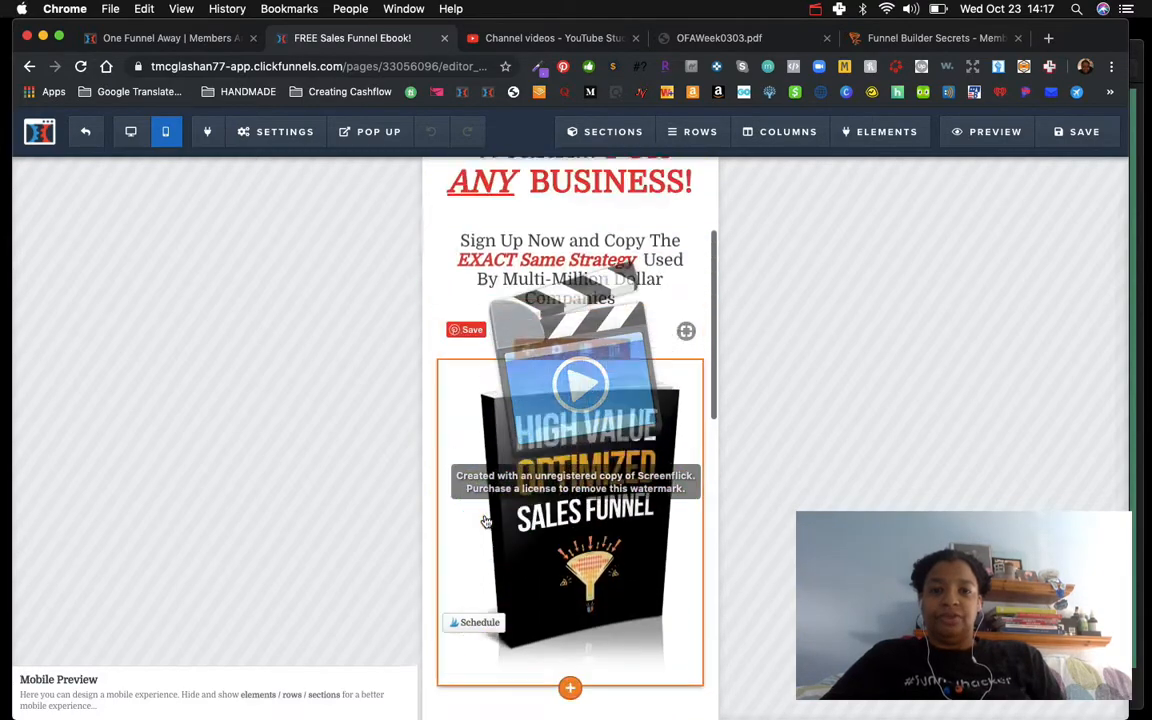
scroll(486, 521, "up", 3)
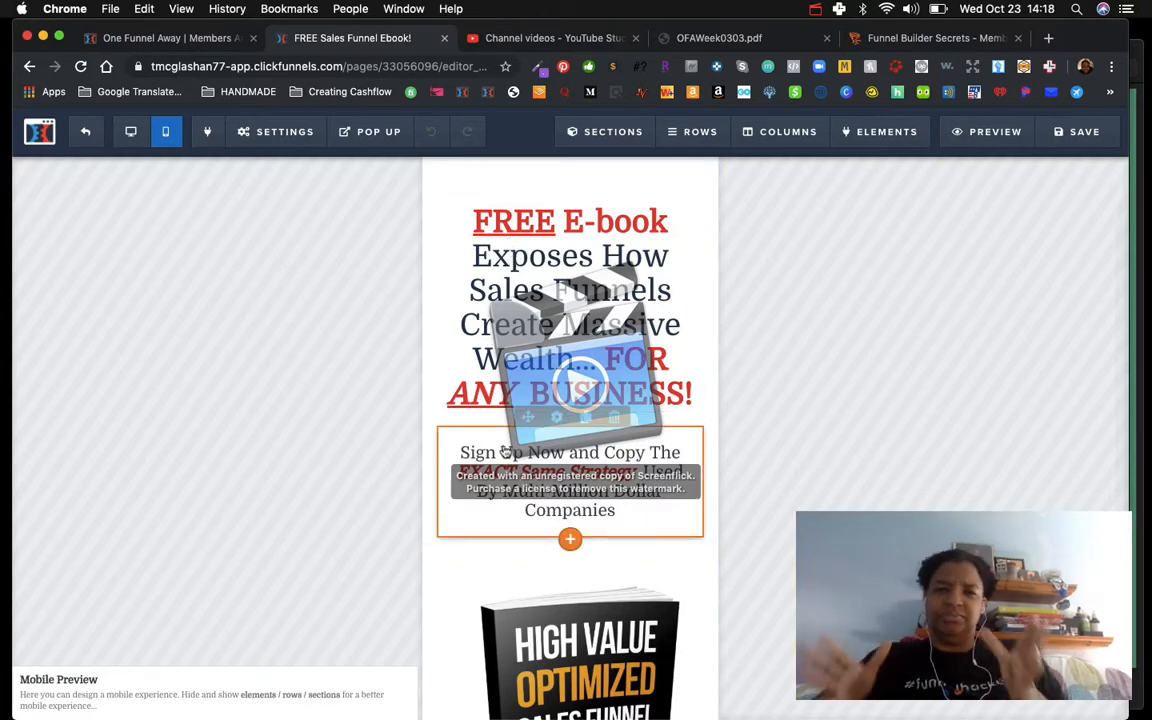
scroll(505, 450, "down", 10)
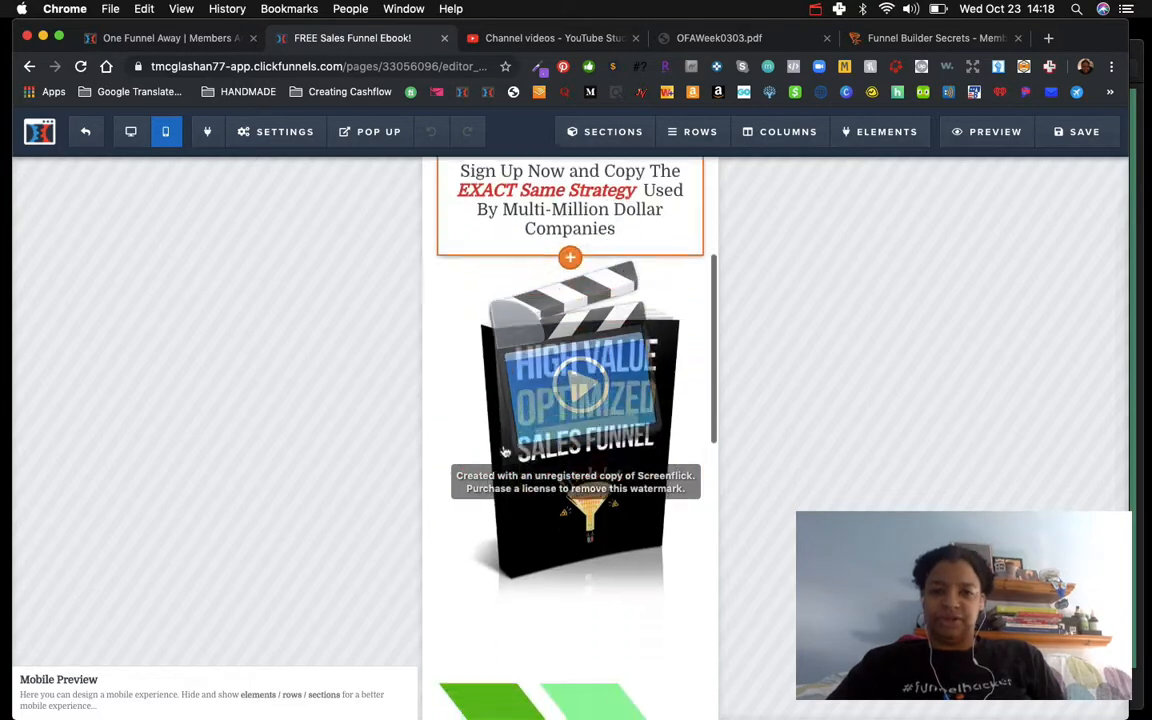
scroll(505, 450, "down", 3)
scroll(505, 450, "up", 15)
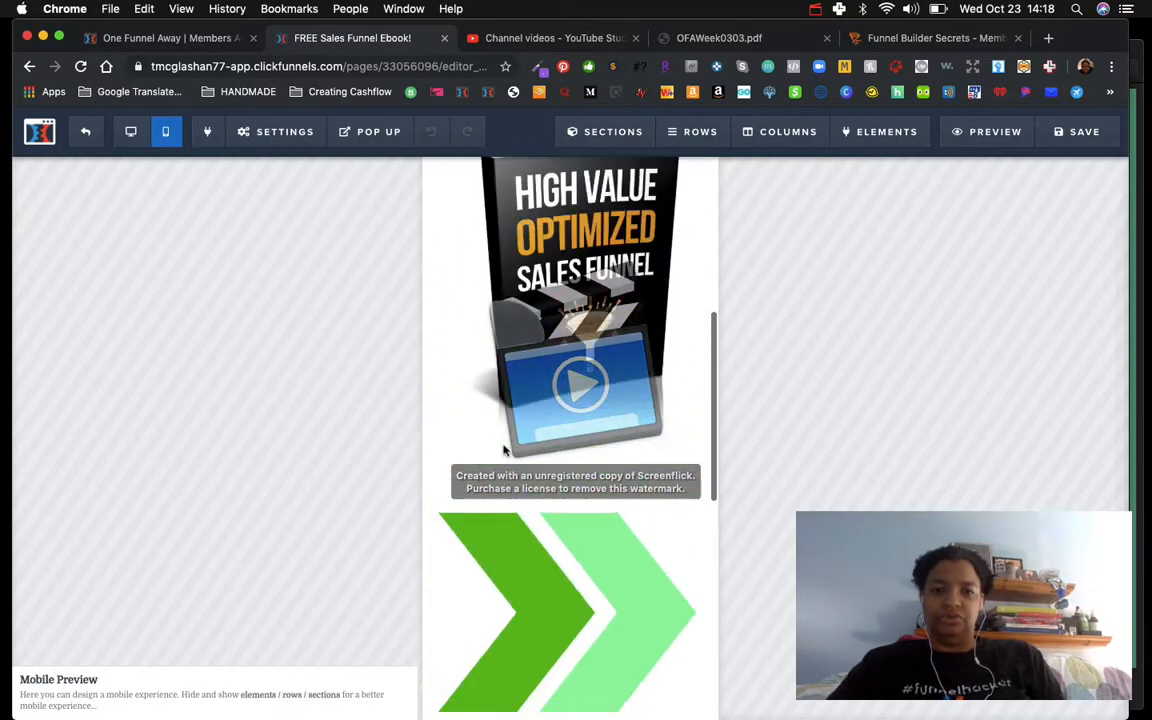
scroll(505, 451, "down", 10)
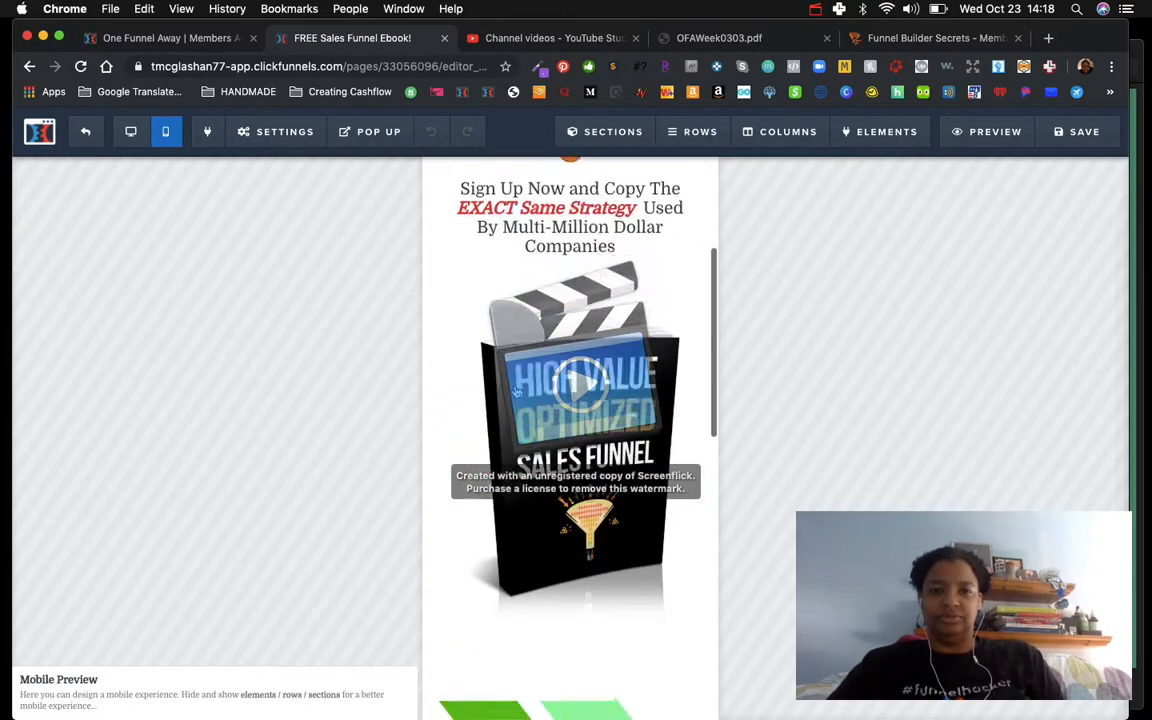
scroll(517, 390, "up", 12)
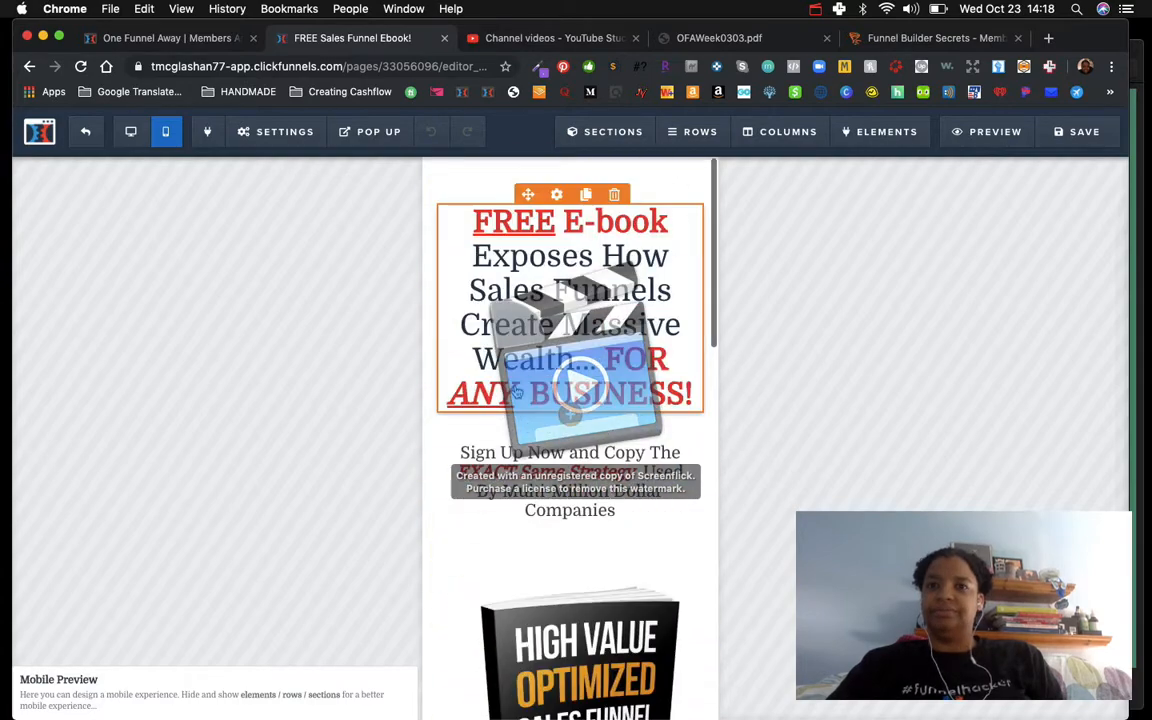
left_click(815, 9)
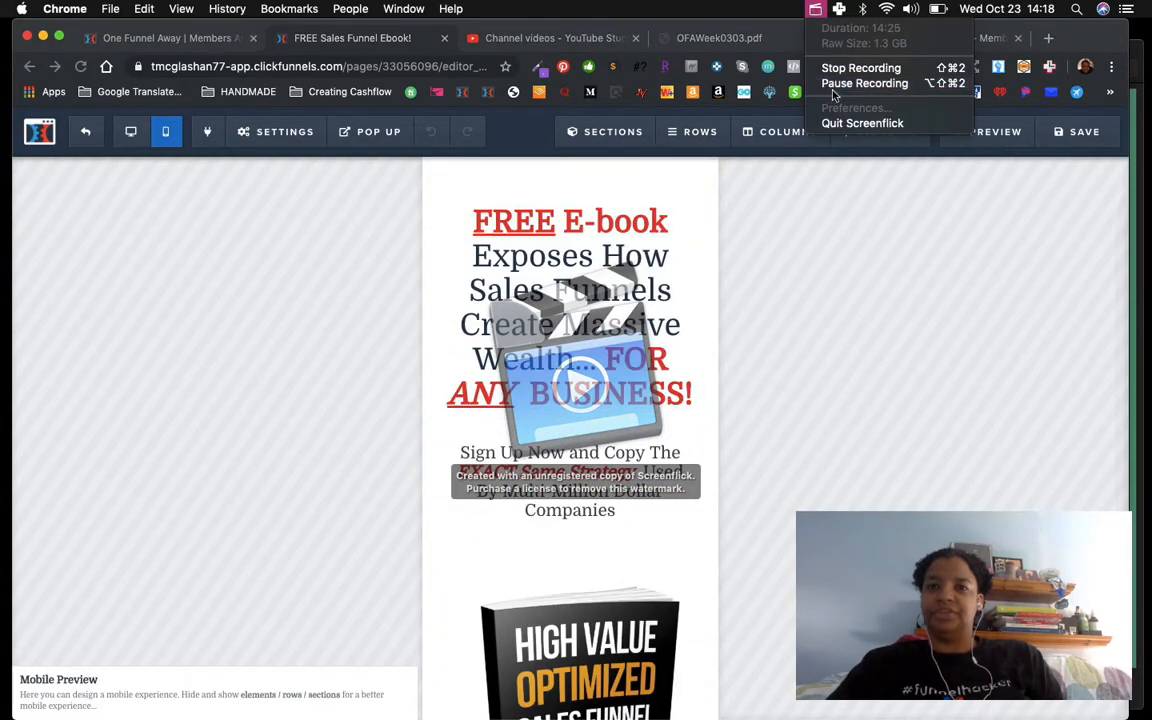
left_click(864, 83)
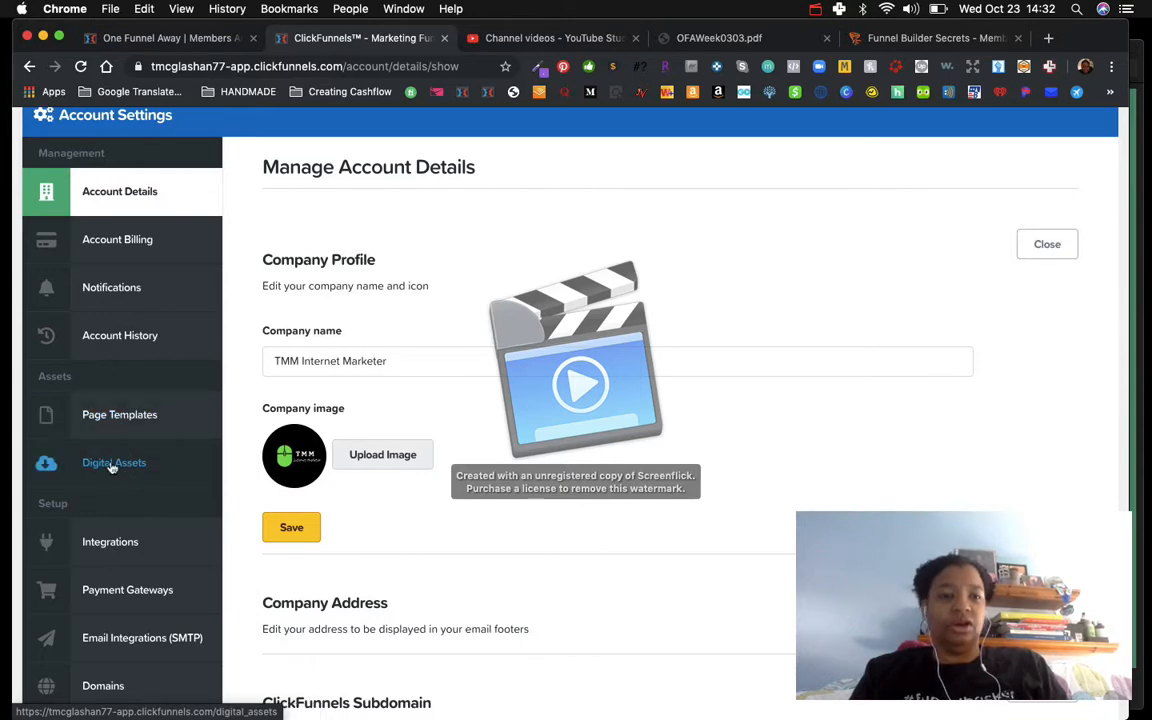
Step: Start a new digital asset in account settings and choose the High-Value-Optimization-Sales-Funnel file to upload
scroll(112, 465, "up", 1)
scroll(113, 445, "down", 2)
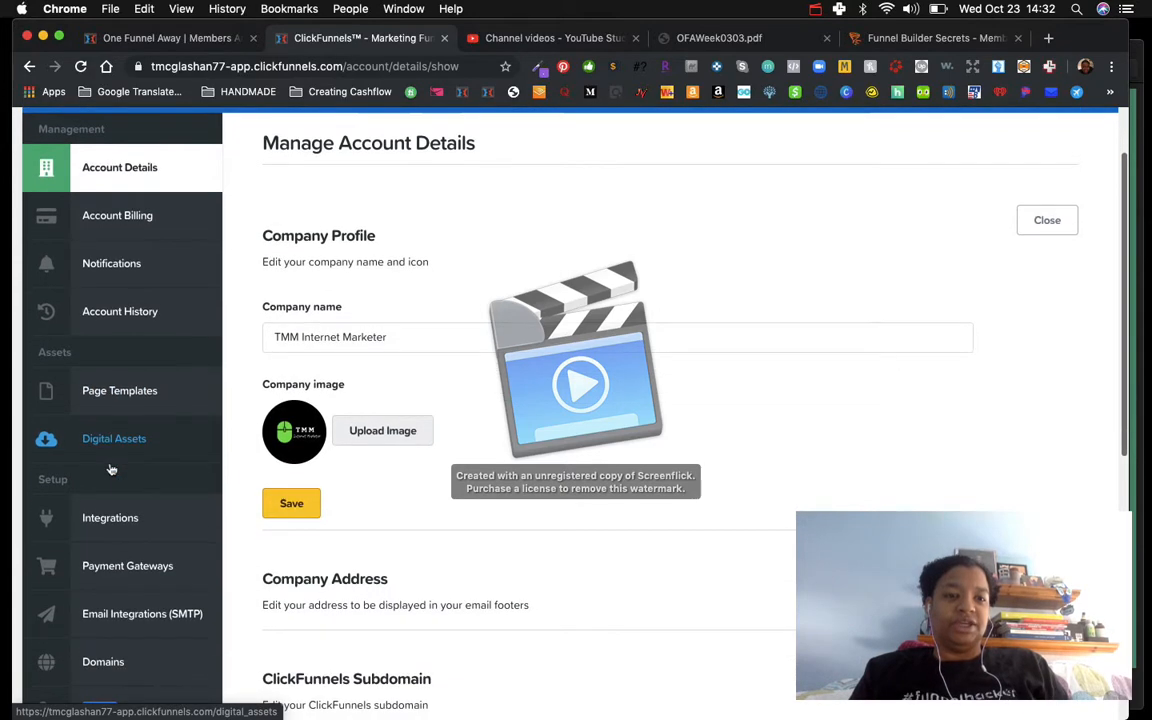
left_click(113, 440)
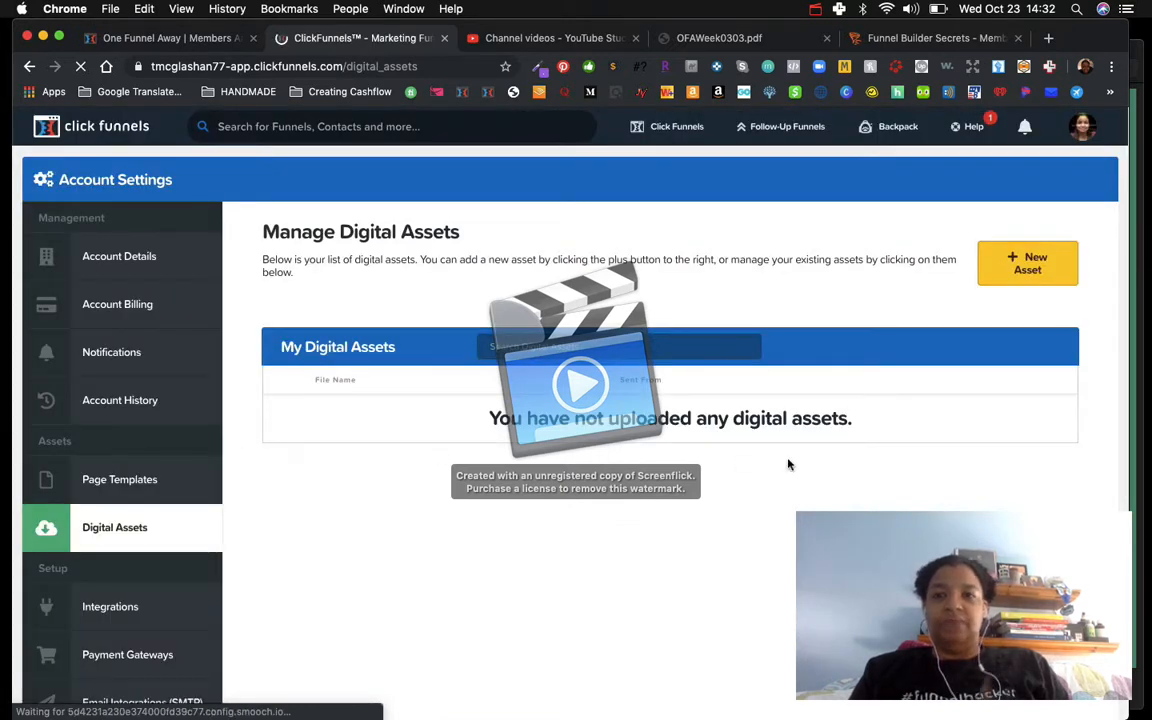
left_click(1022, 264)
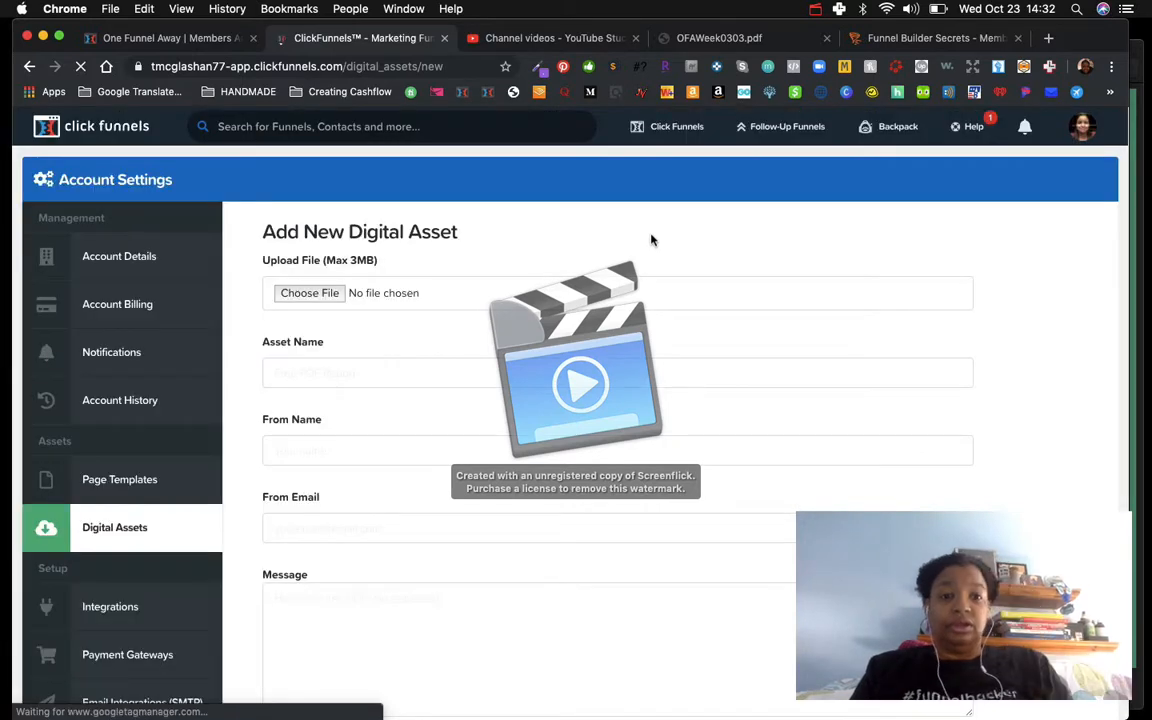
left_click(295, 295)
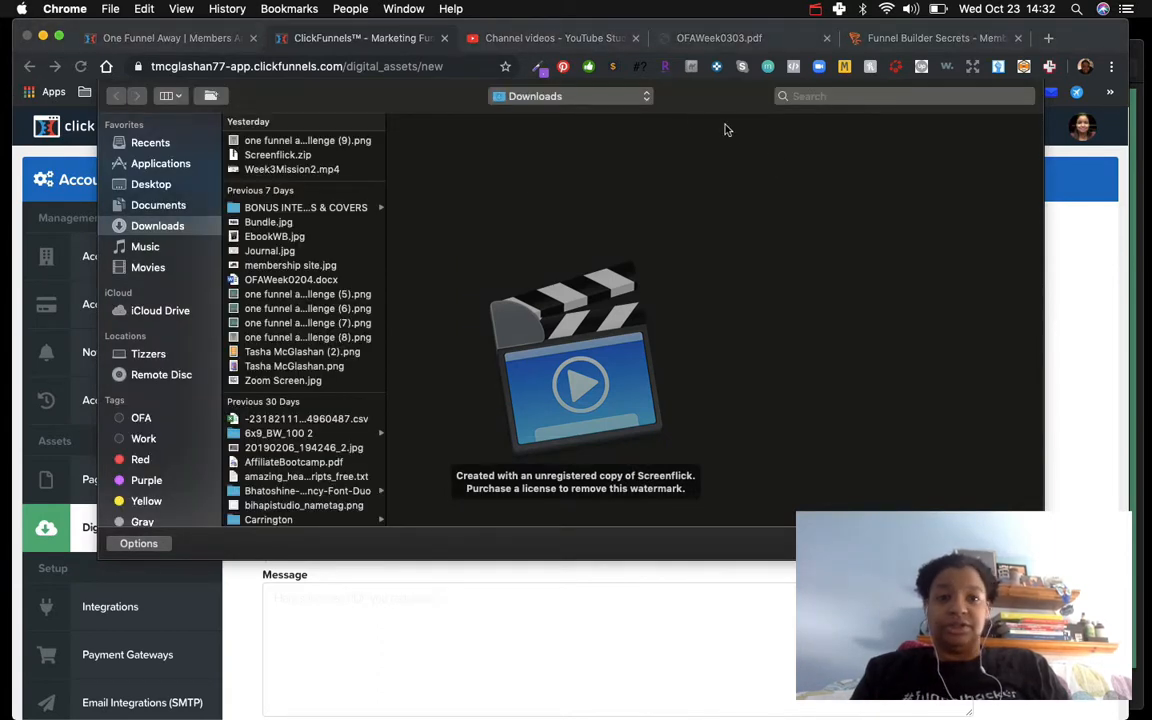
left_click(816, 10)
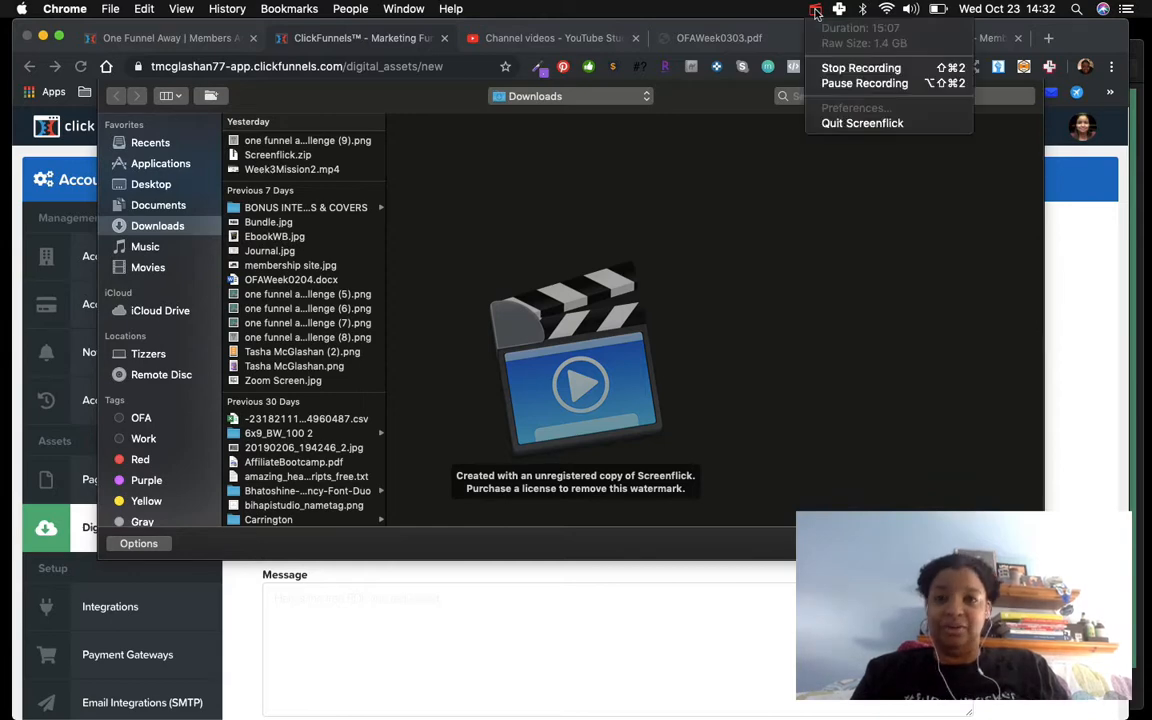
left_click(826, 84)
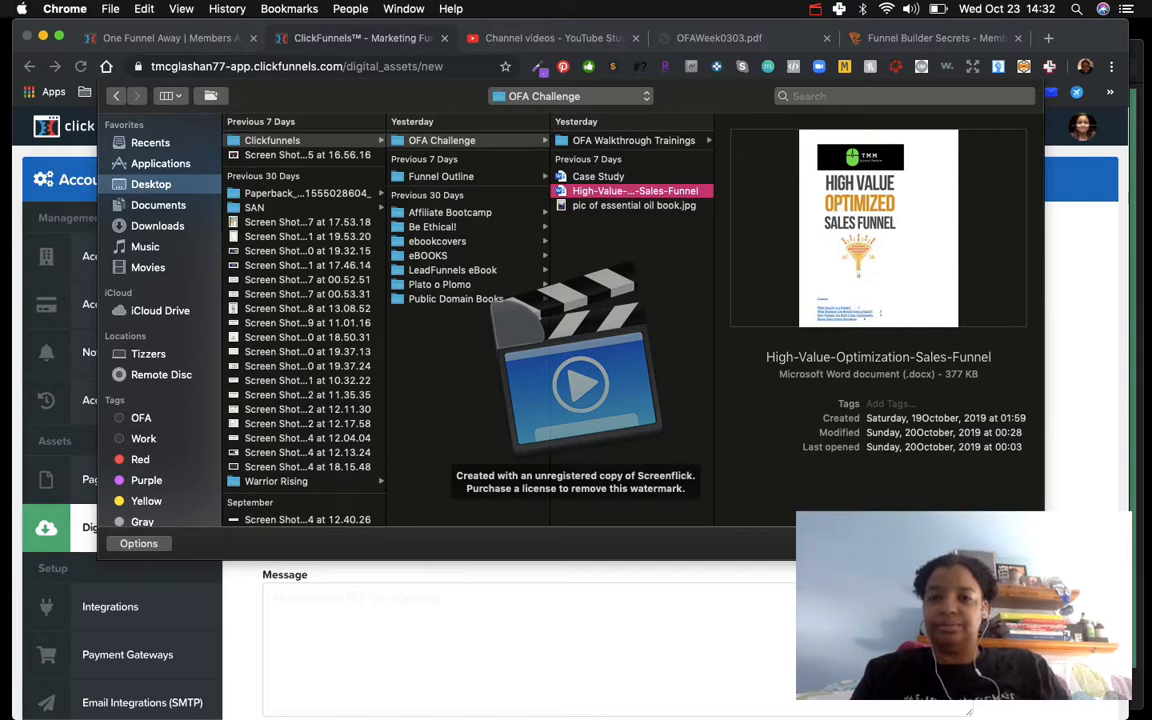
key("Return")
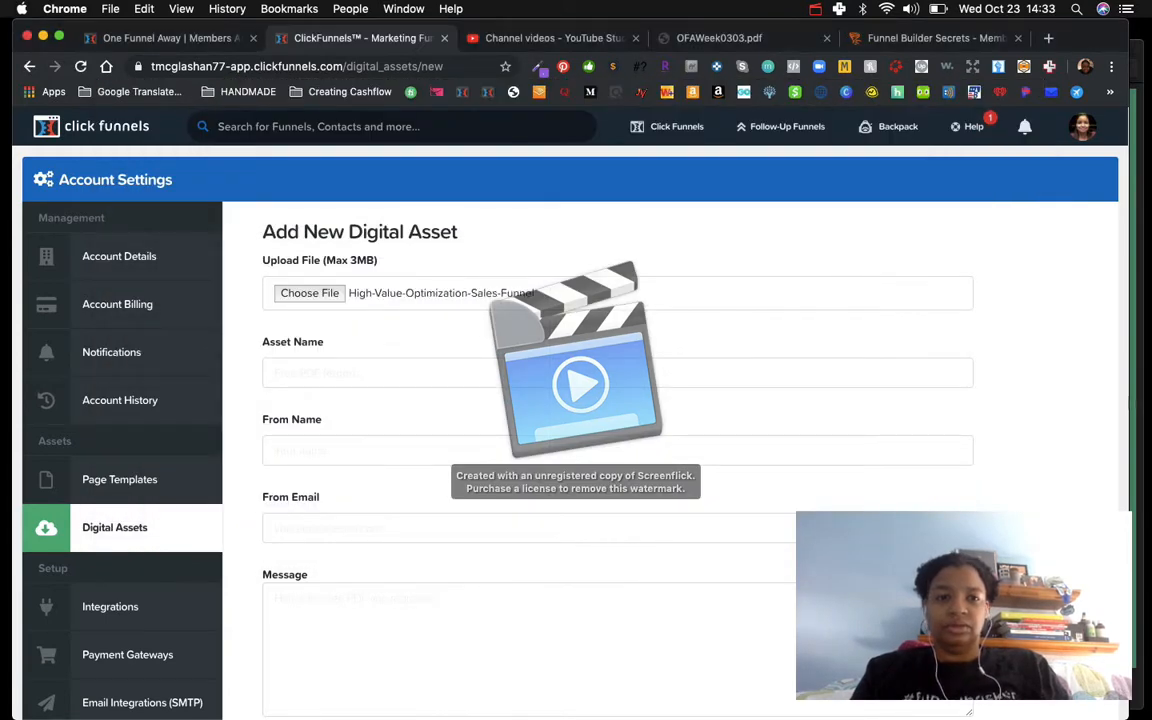
Step: Name the digital asset "Free Sales Funnel Ebook"
left_click(300, 372)
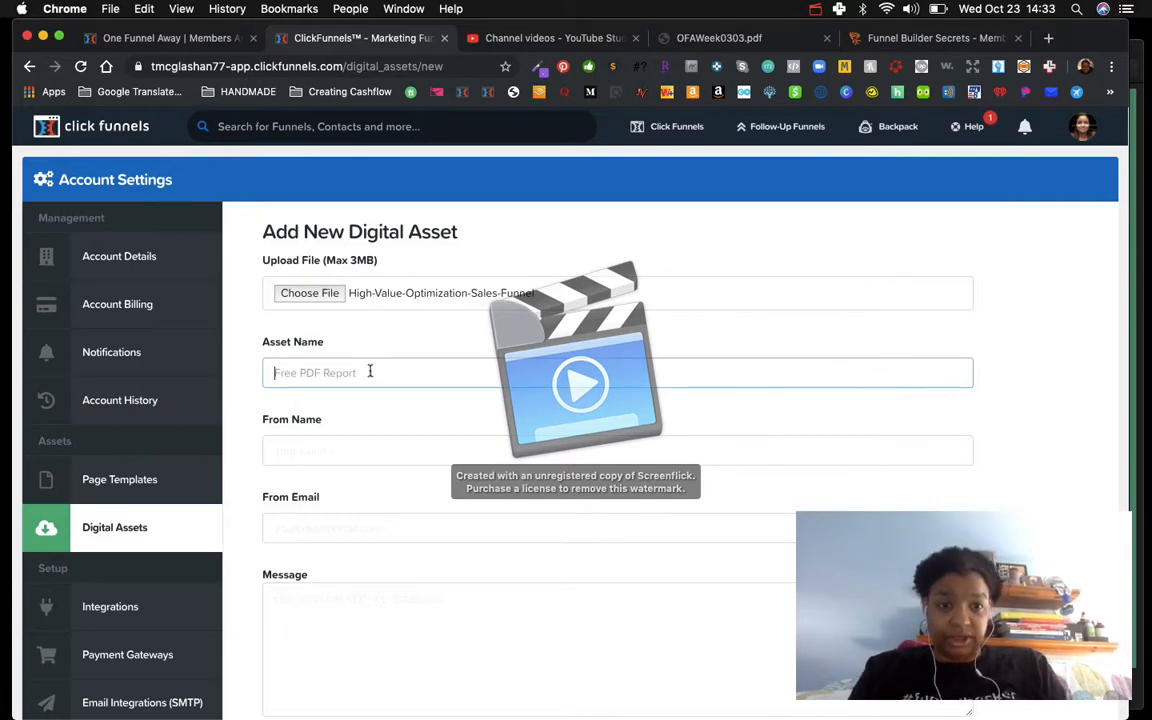
type("Free E")
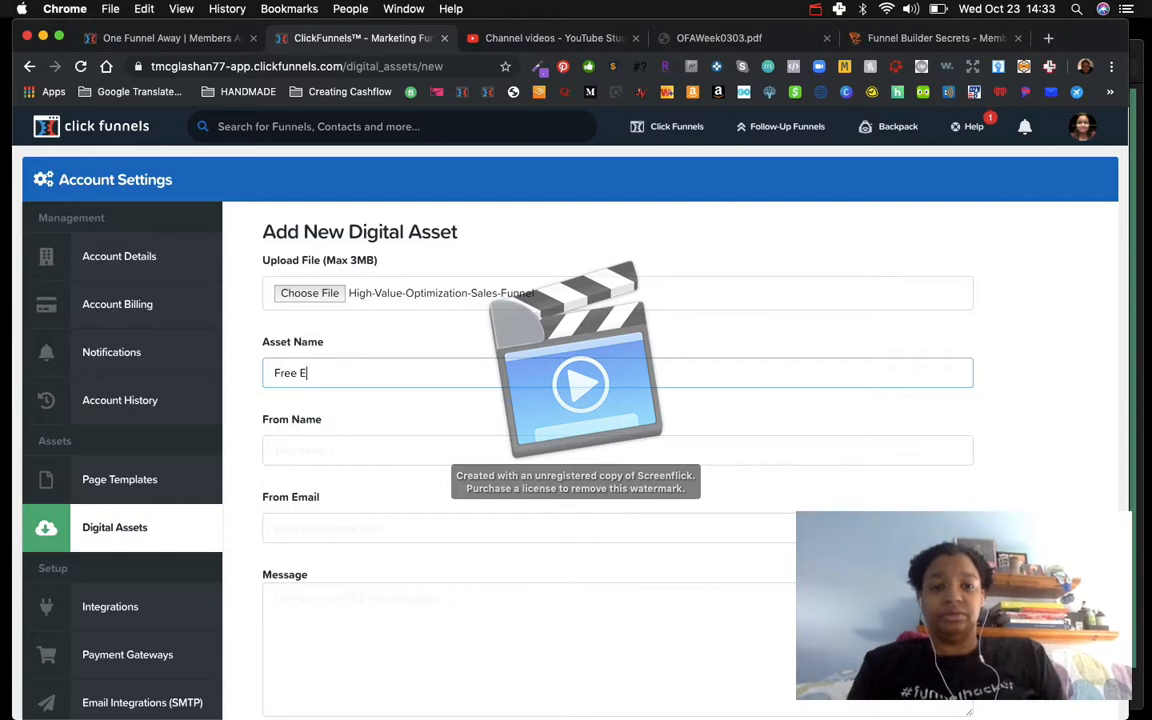
type("book")
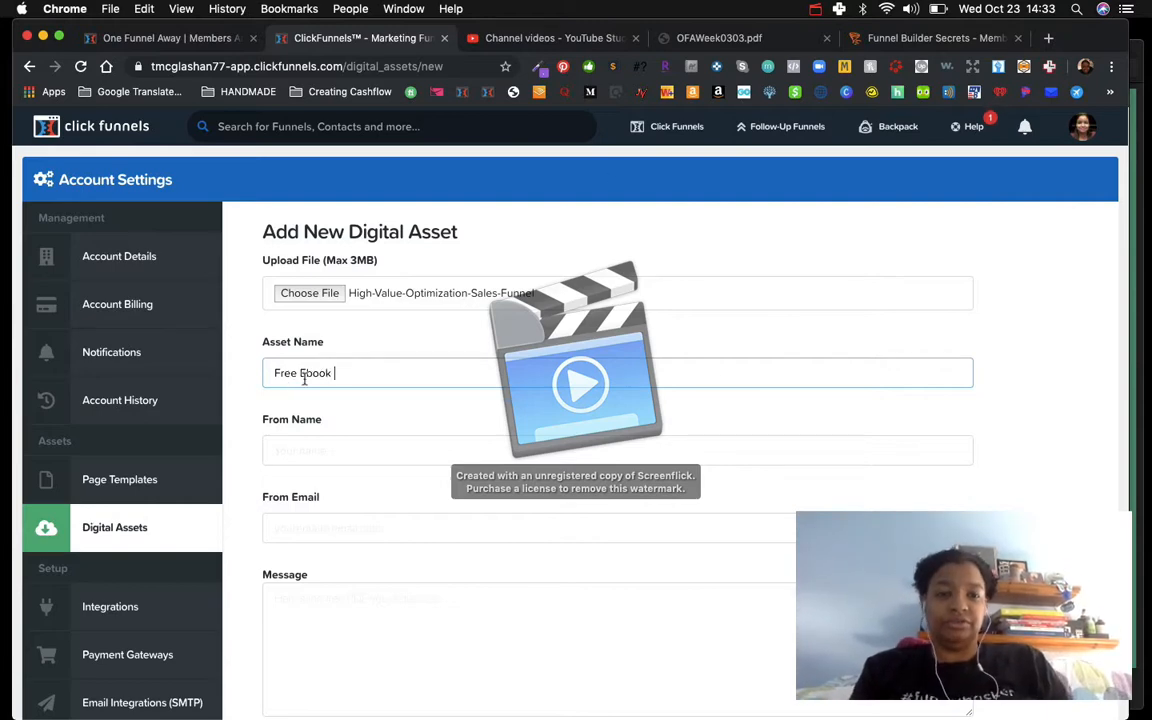
left_click(301, 373)
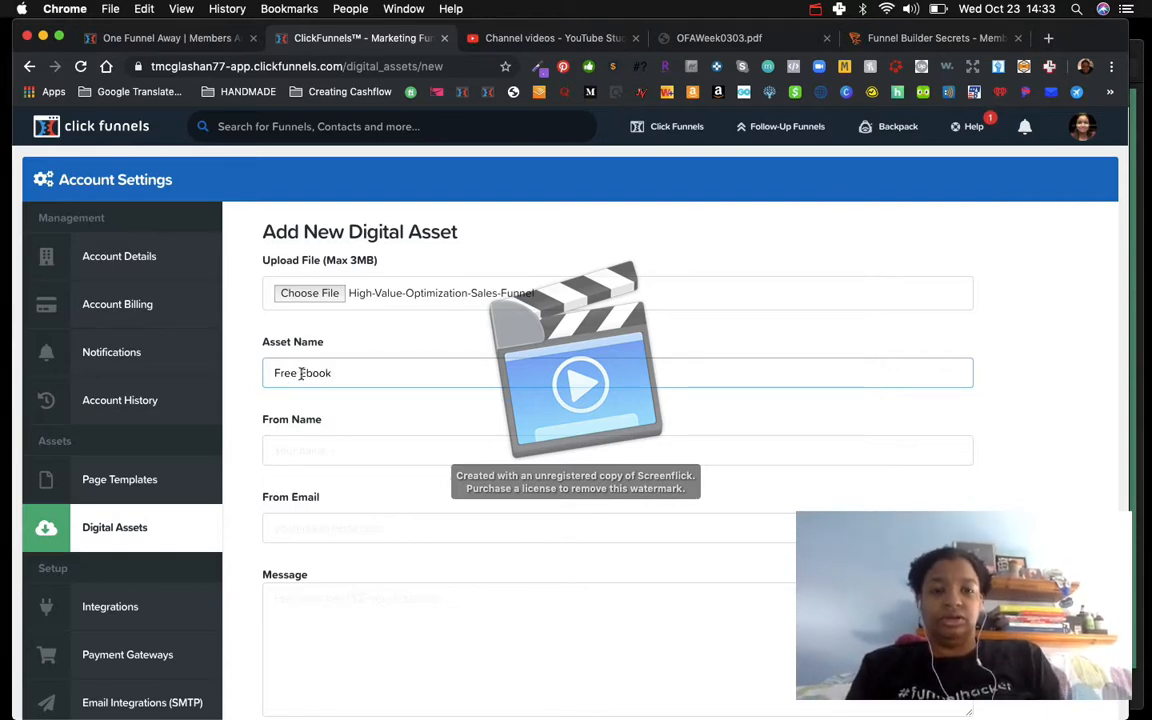
type("Sales Funnel")
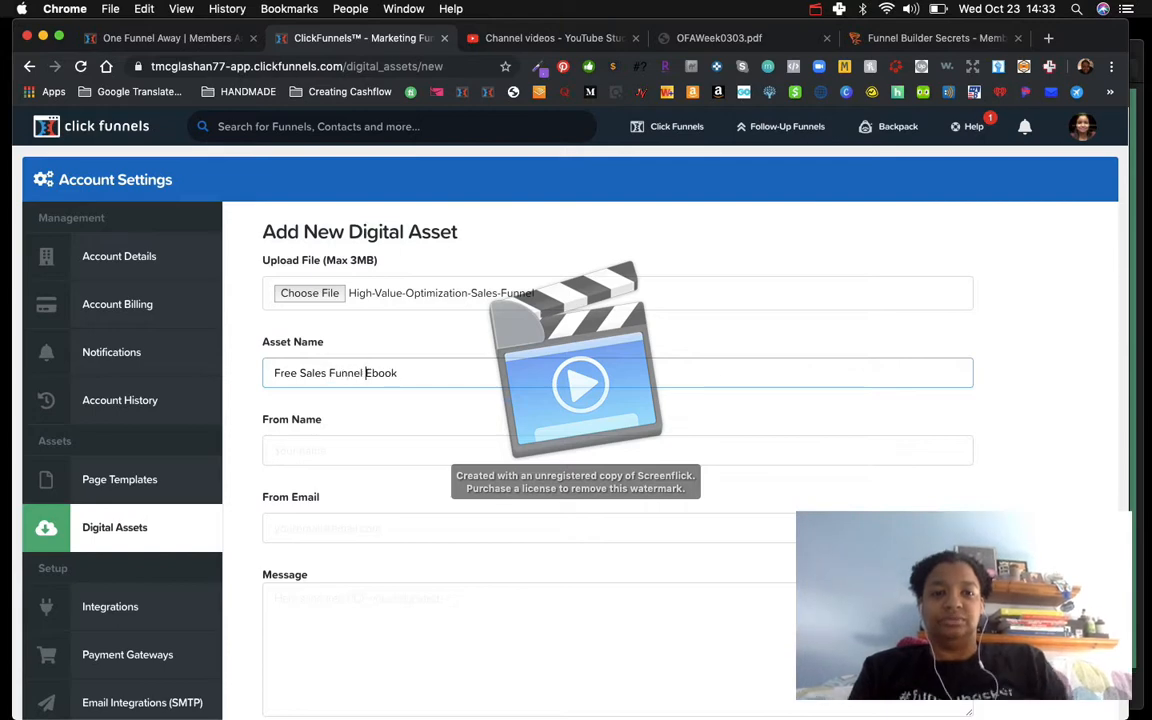
Step: Enter the sender's full name and pick the business contact e-mail address as the sender e-mail
left_click(268, 450)
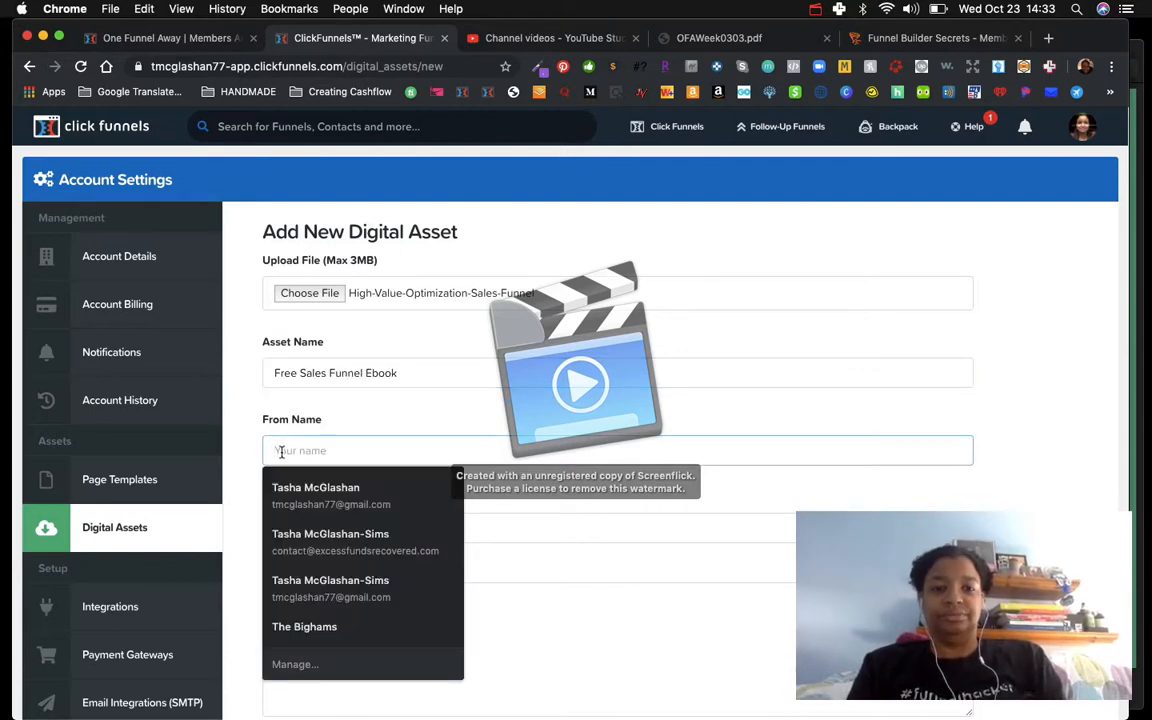
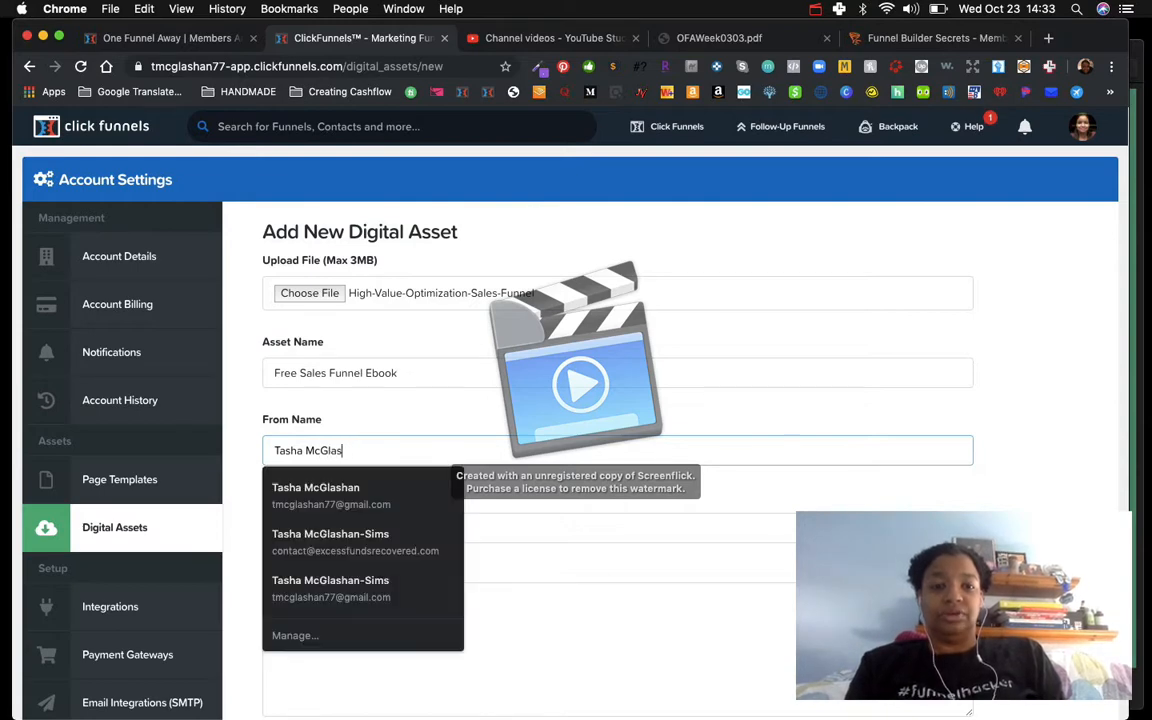
left_click(391, 410)
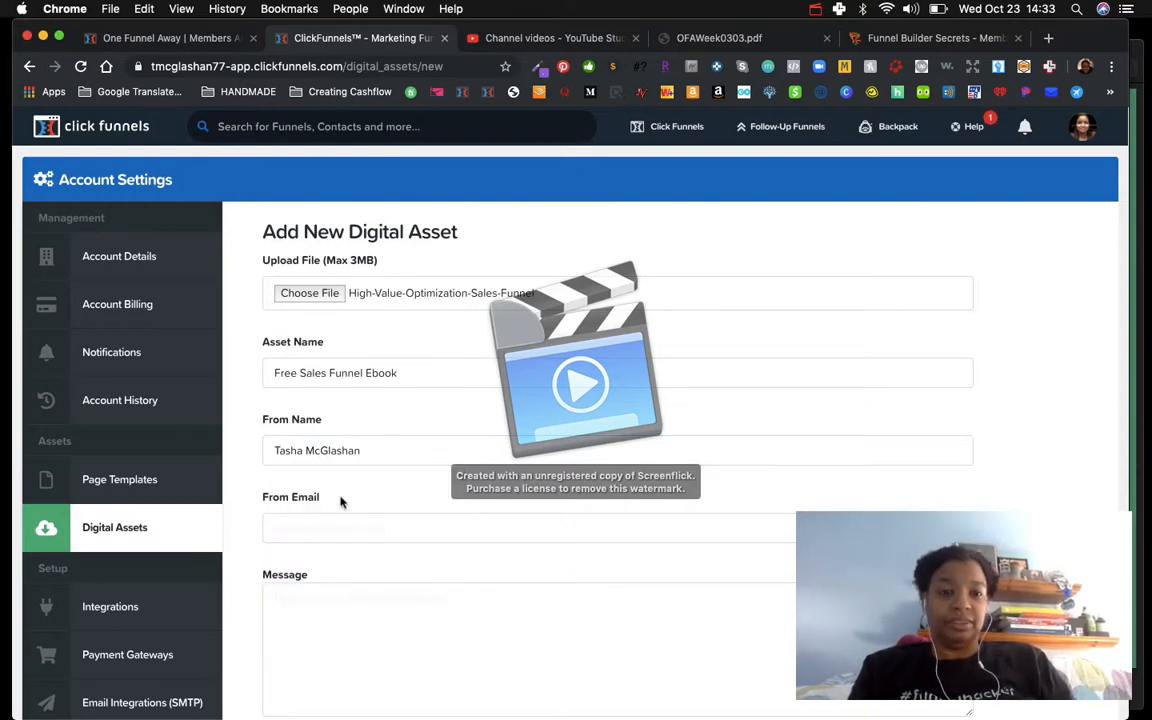
left_click(303, 527)
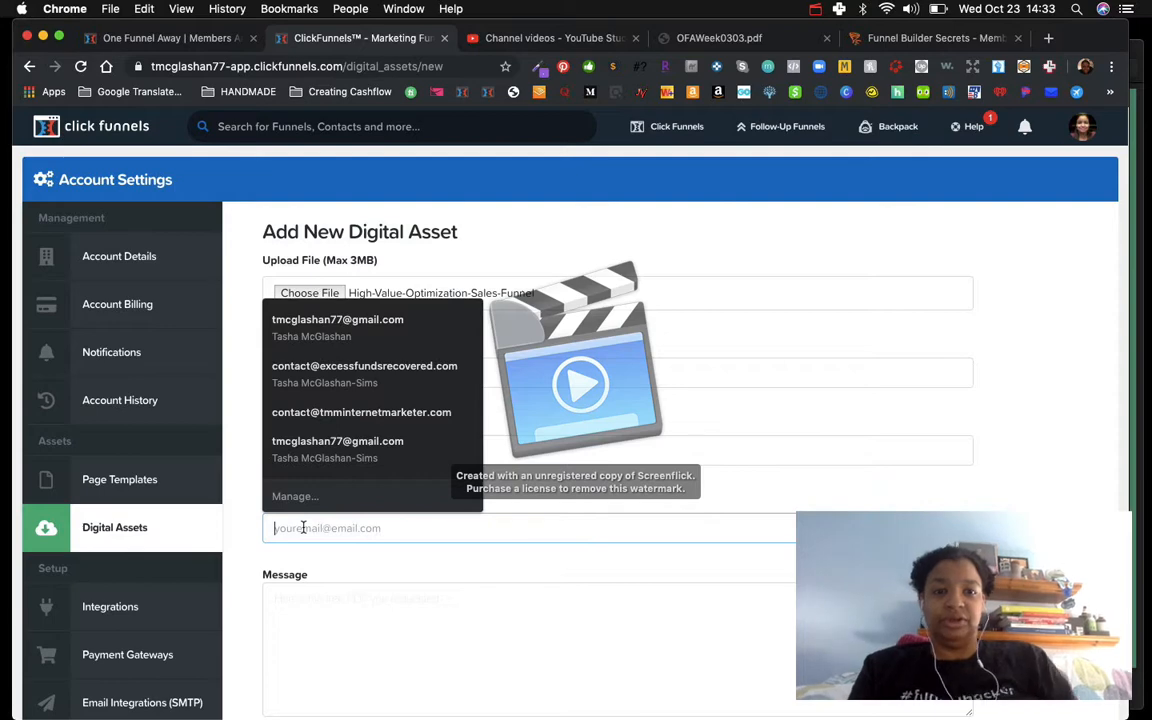
left_click(310, 420)
Step: Write the delivery message "Thank you so much for requesting this Free Ebook!" and add the asset
scroll(340, 470, "down", 4)
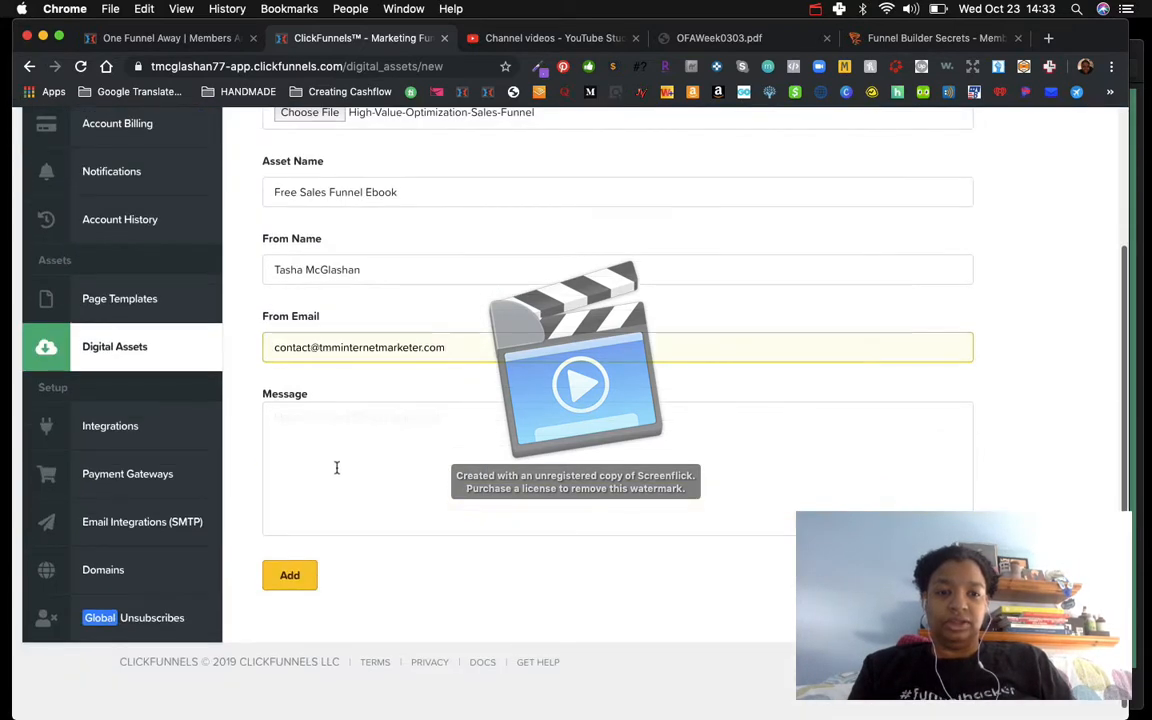
left_click(303, 442)
scroll(303, 443, "up", 1)
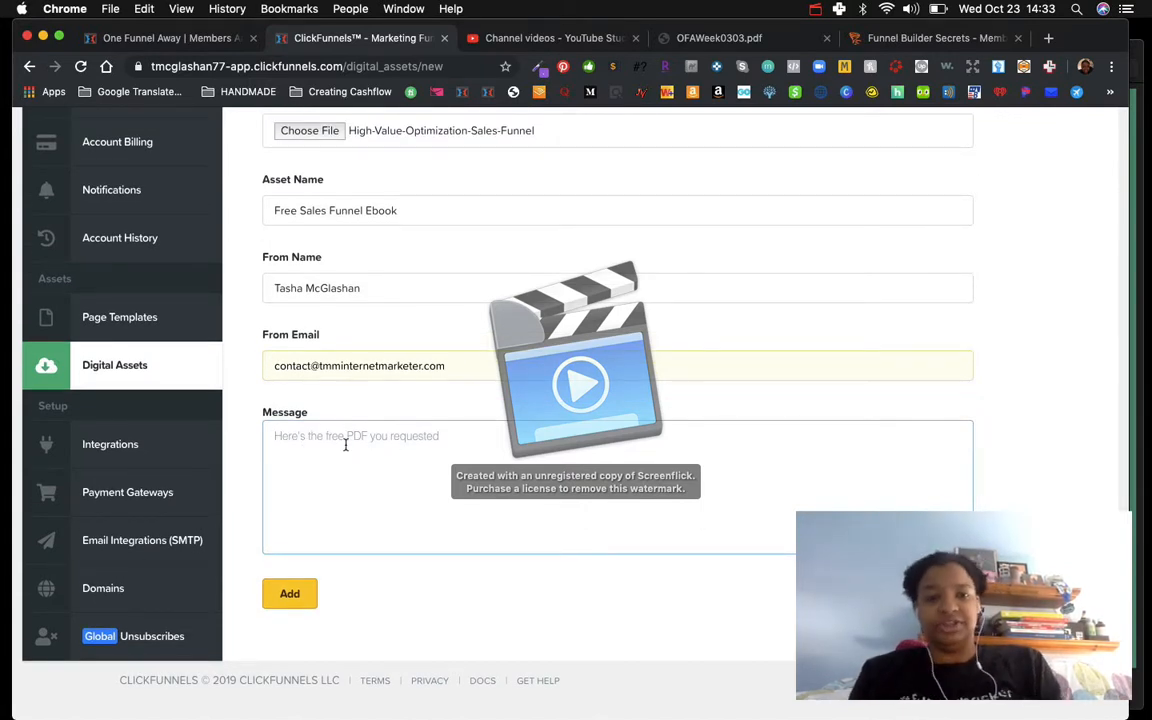
type("Thank you so much for")
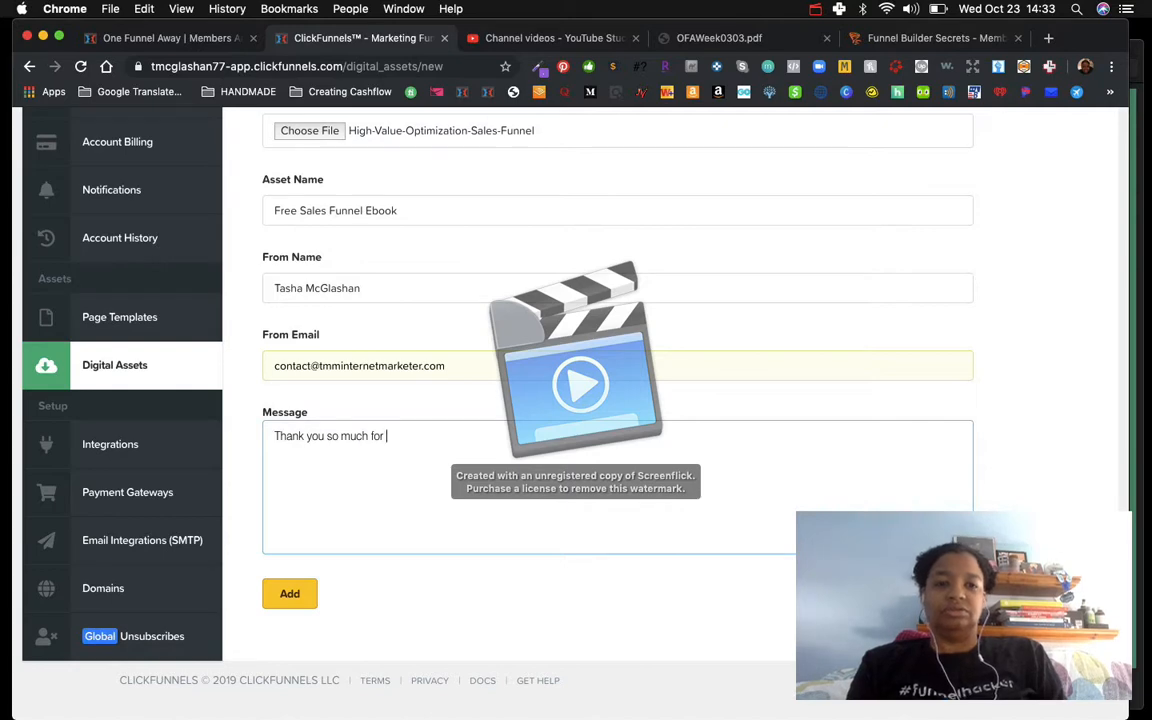
type("requesting this")
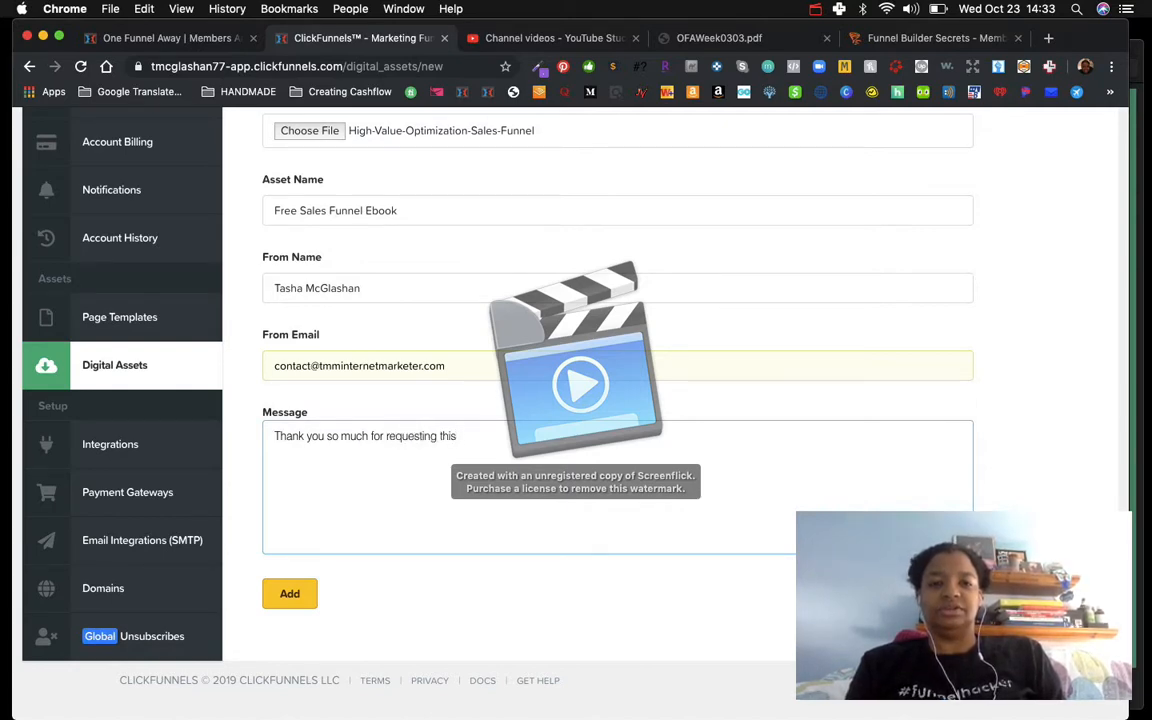
type(" Free Ebook!")
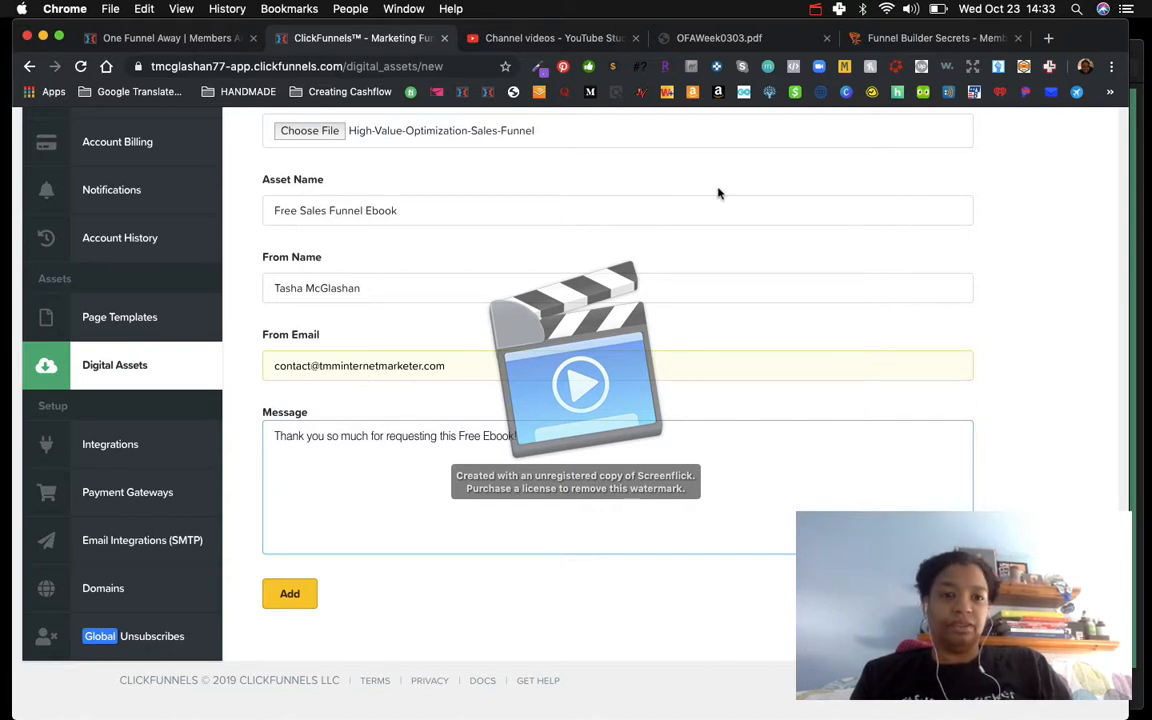
left_click(290, 594)
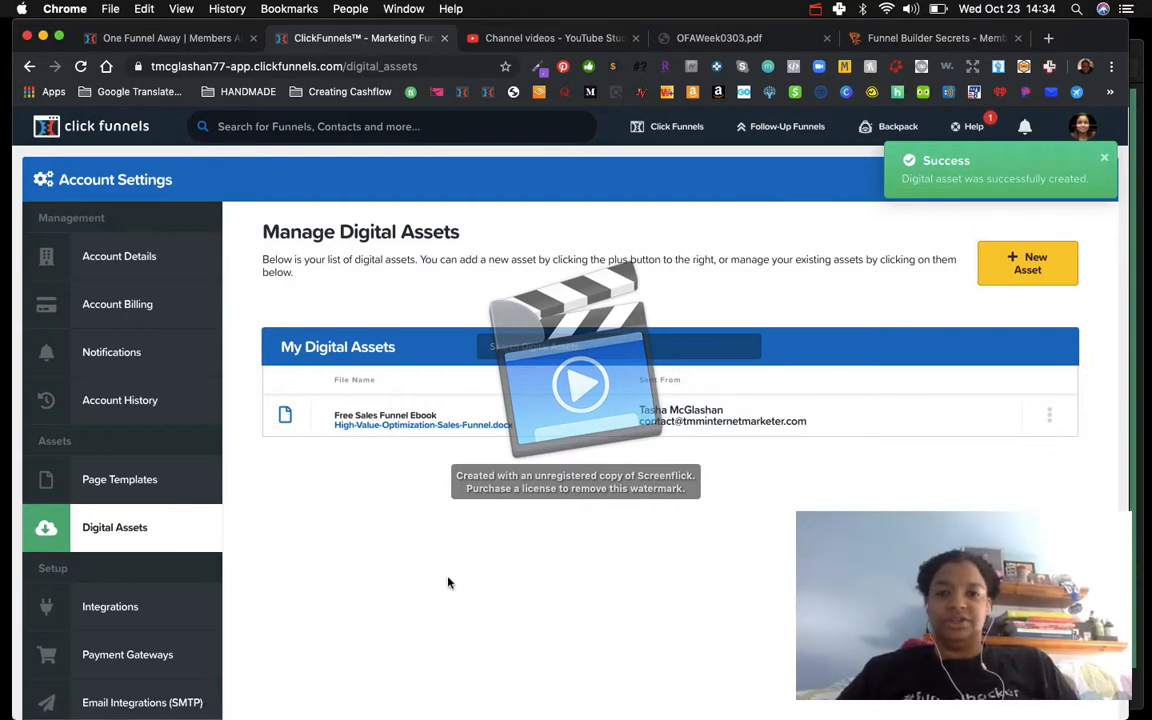
left_click(815, 9)
left_click(862, 83)
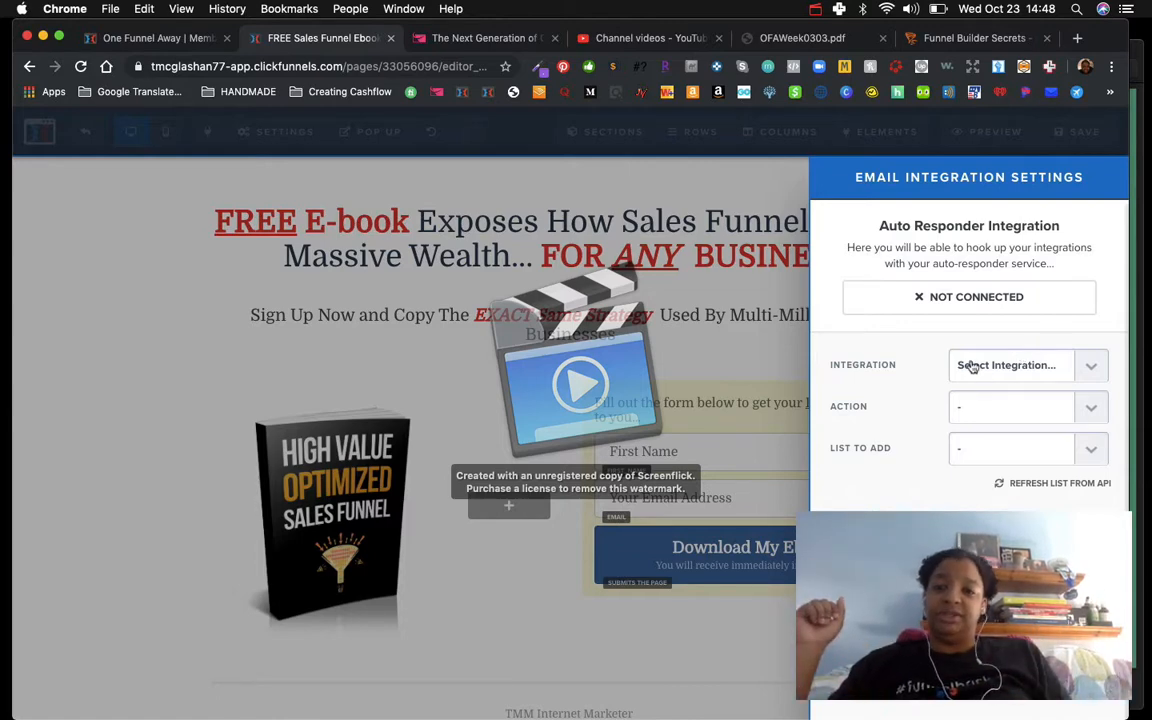
left_click(1093, 377)
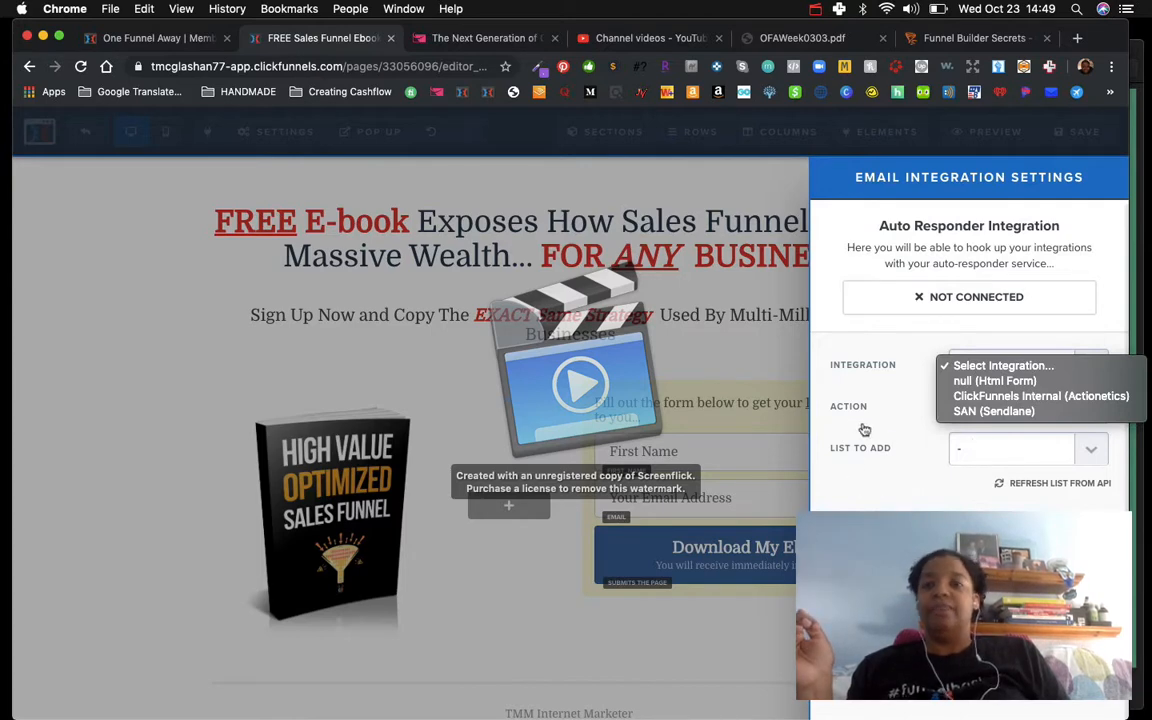
left_click(815, 9)
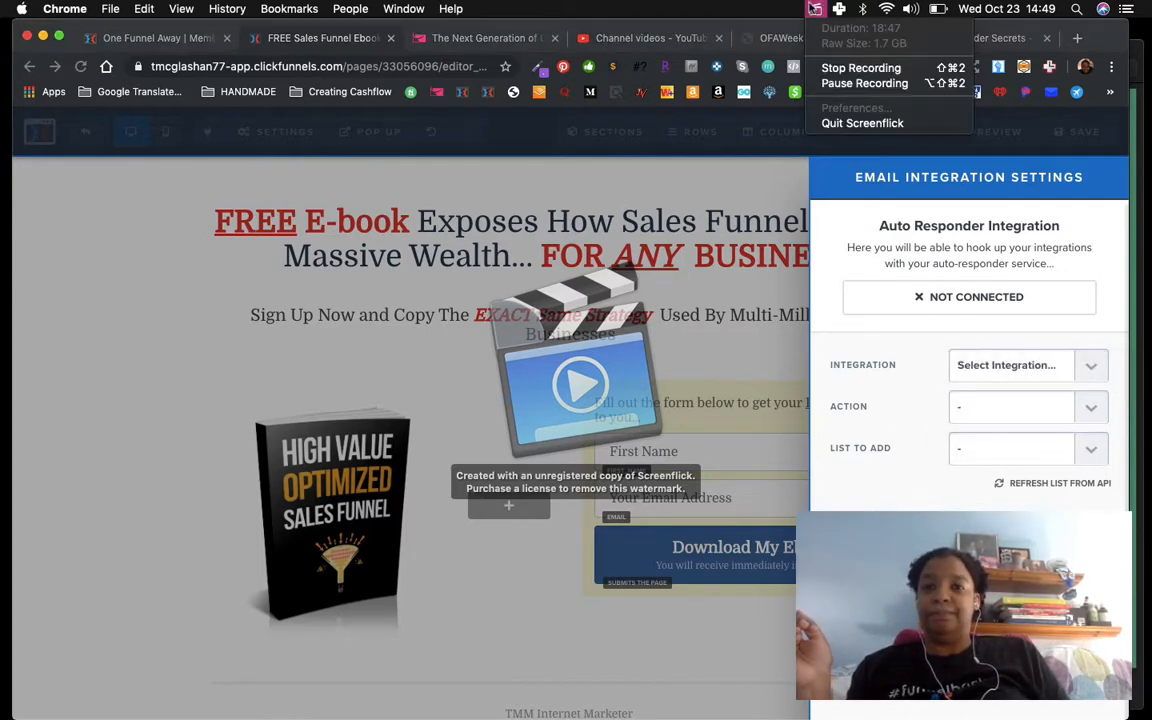
left_click(862, 84)
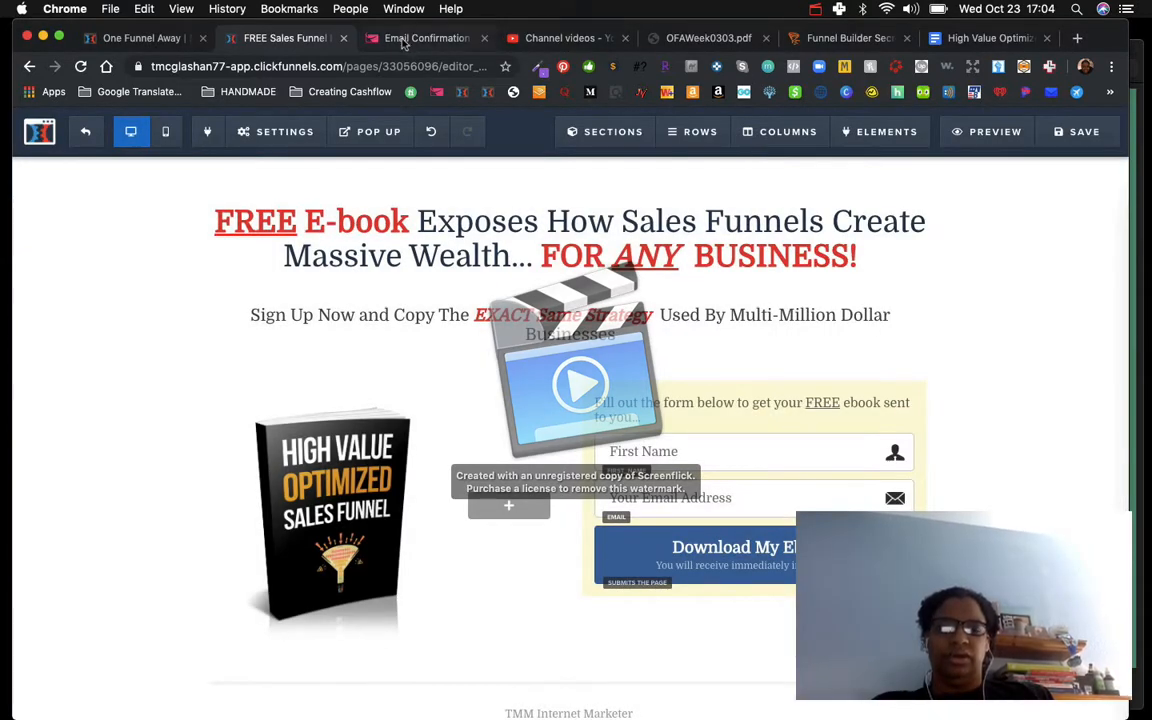
Step: Reopen the squeeze page's email integration settings and review the available autoresponder integration options
left_click(366, 39)
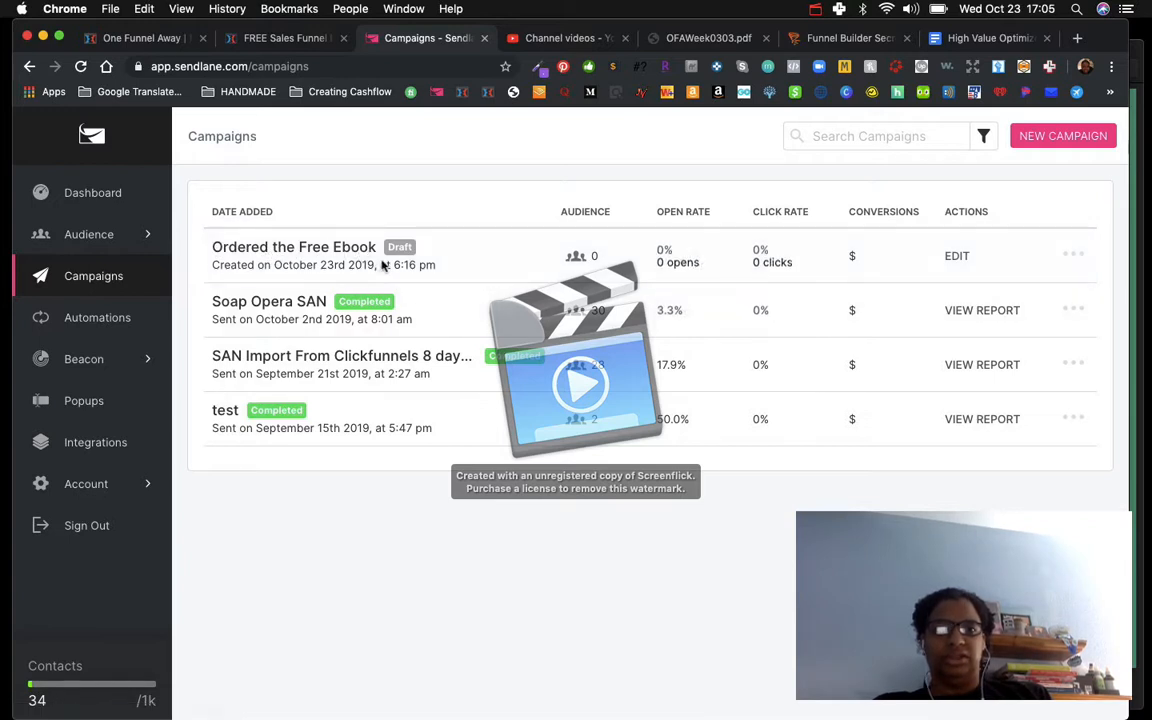
left_click(264, 38)
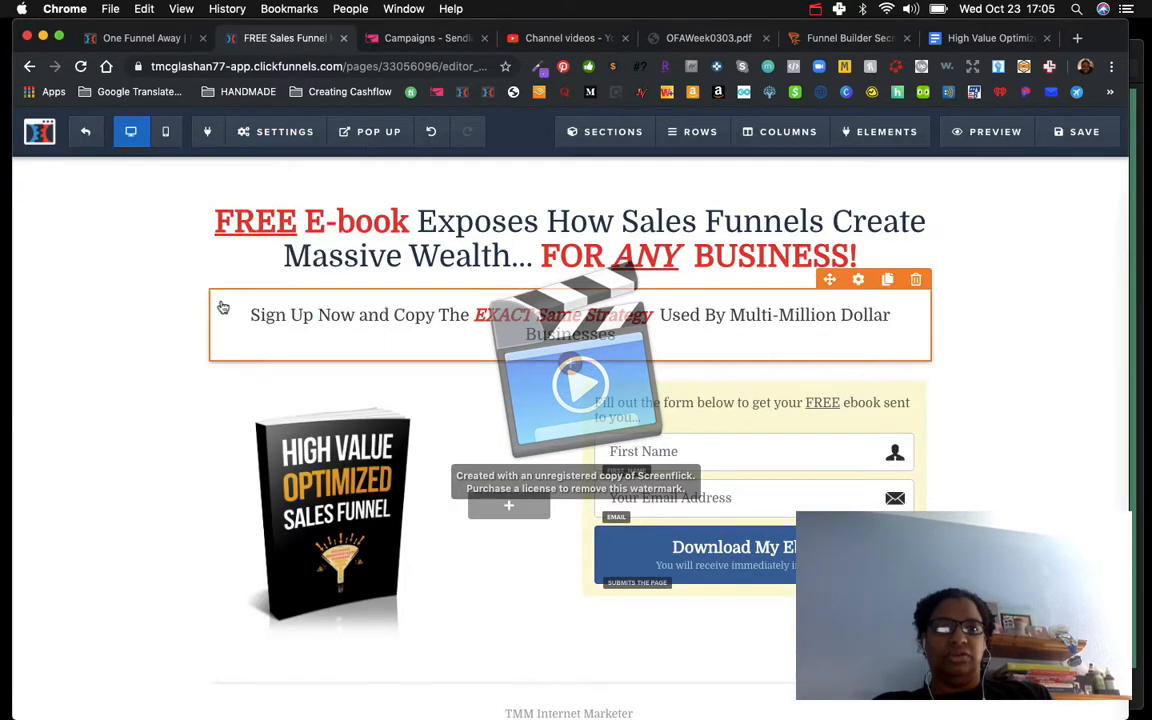
mouse_move(256, 134)
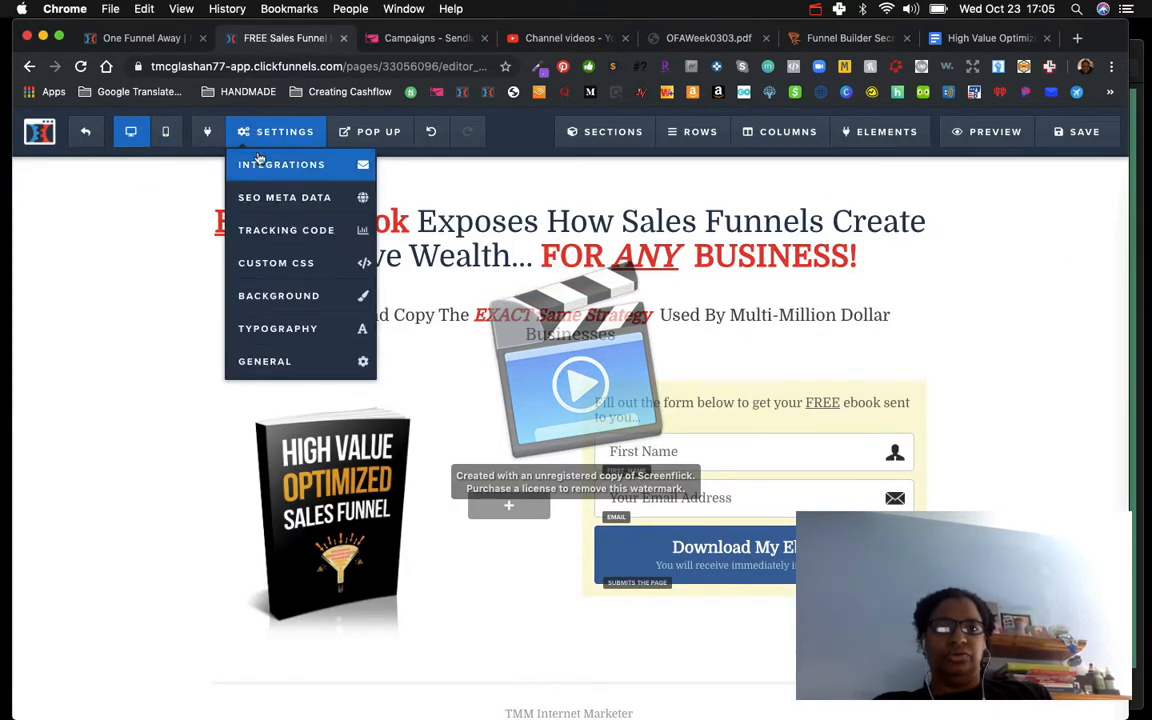
left_click(259, 166)
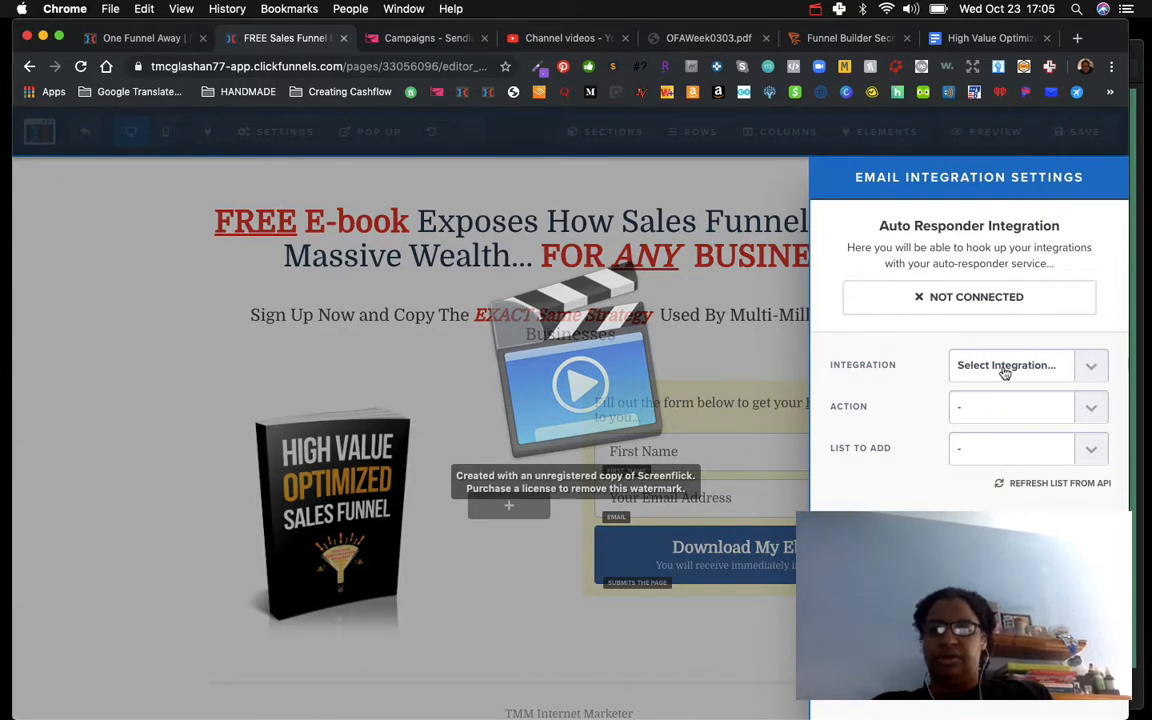
left_click(1090, 366)
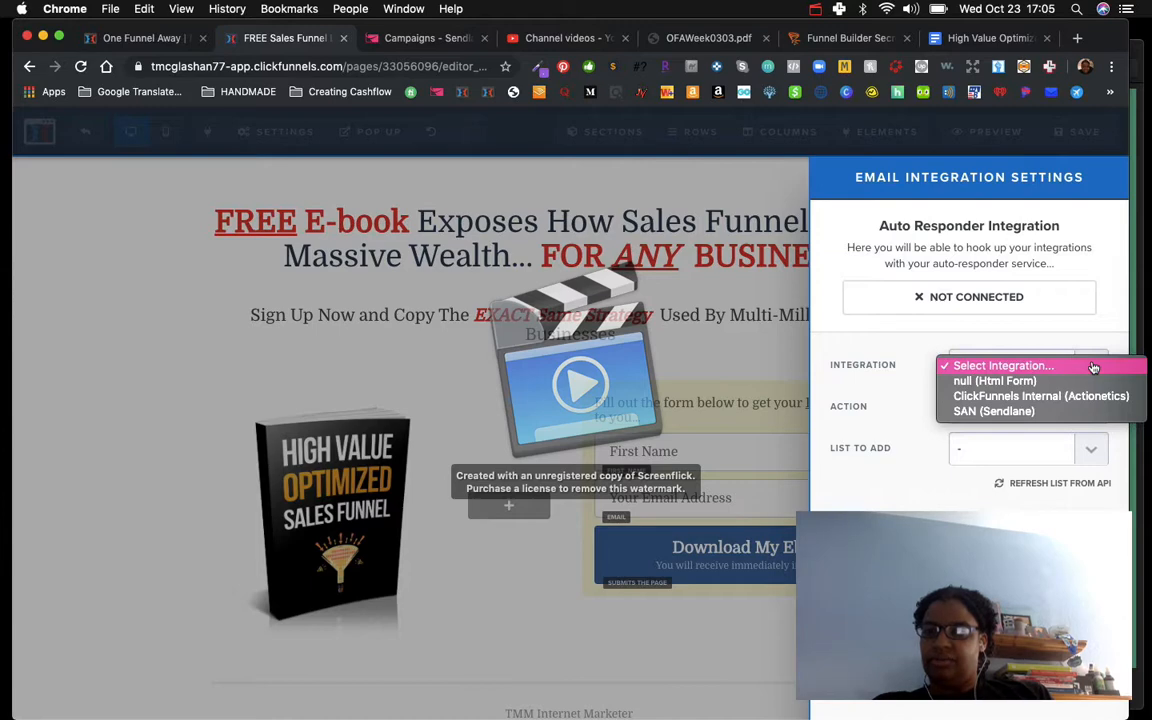
left_click(835, 333)
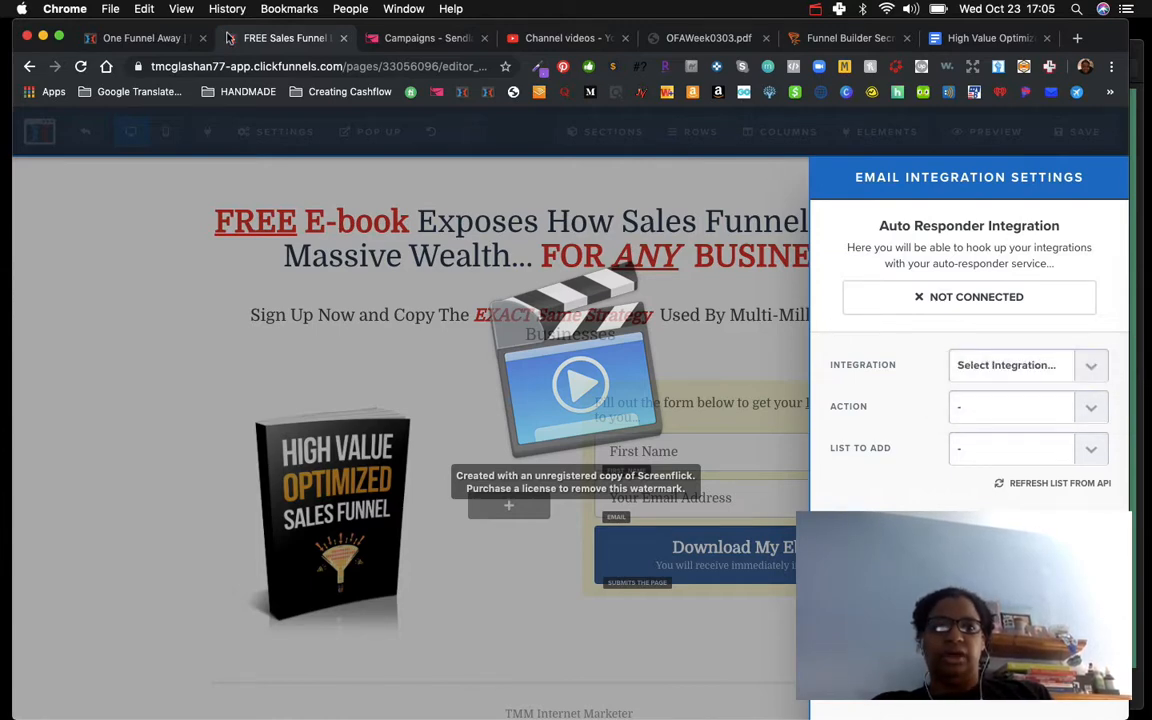
left_click(400, 38)
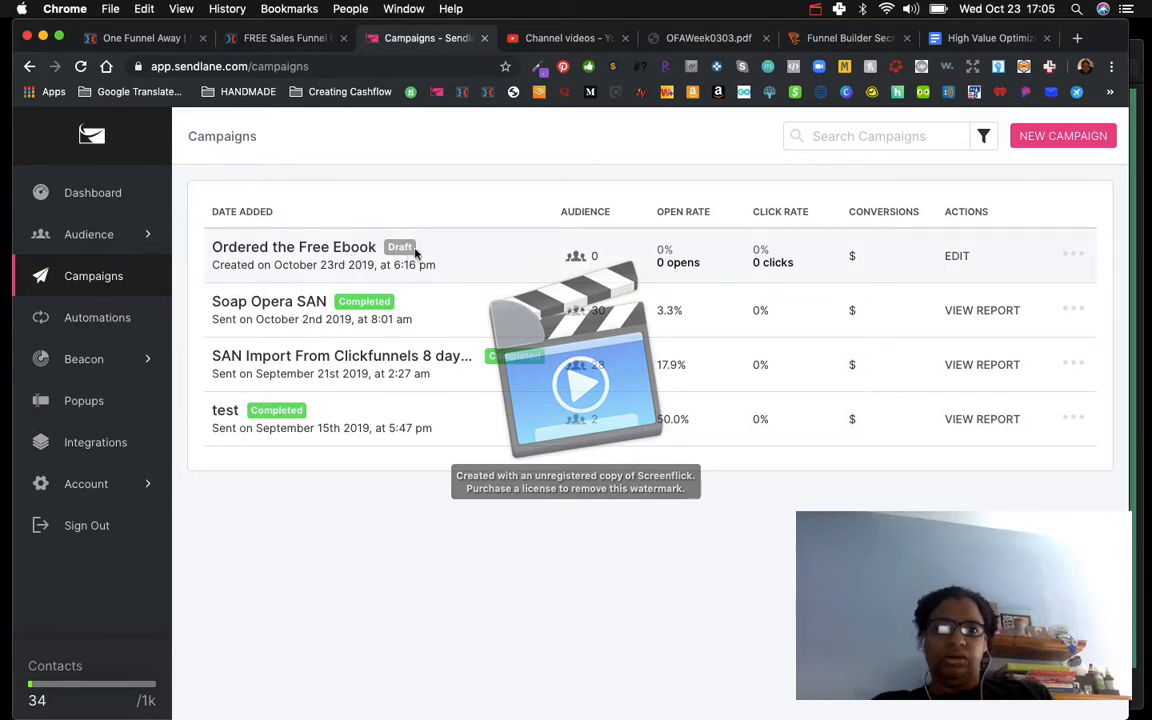
left_click(815, 9)
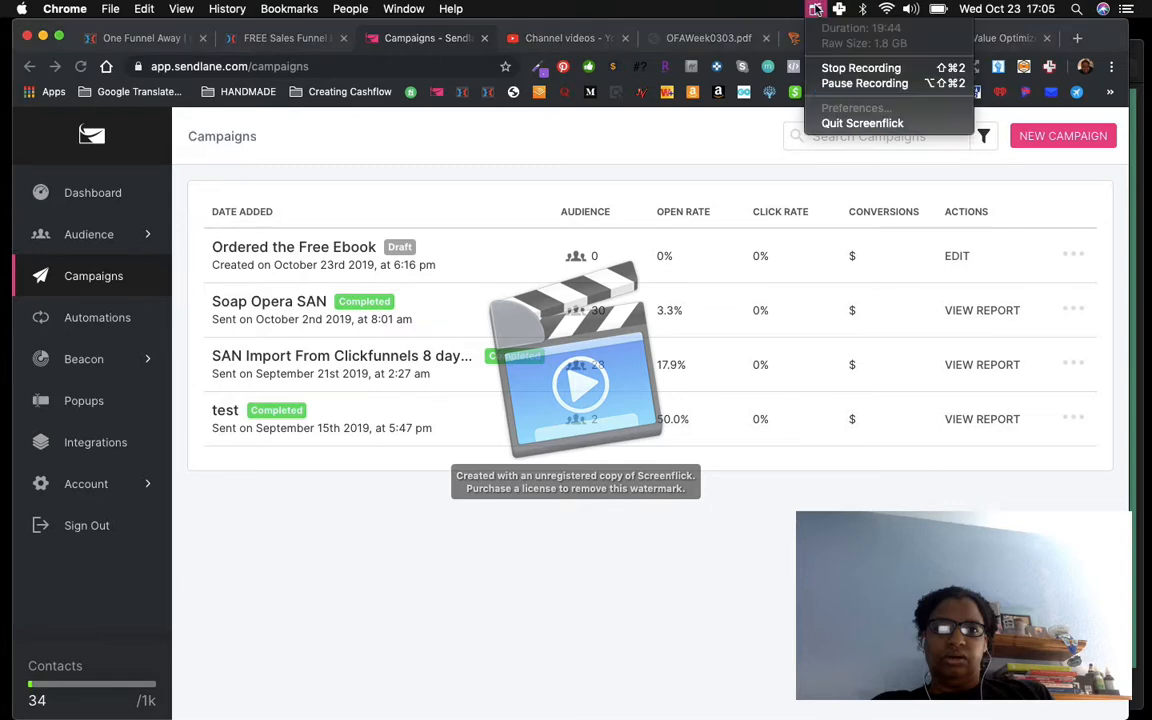
left_click(834, 82)
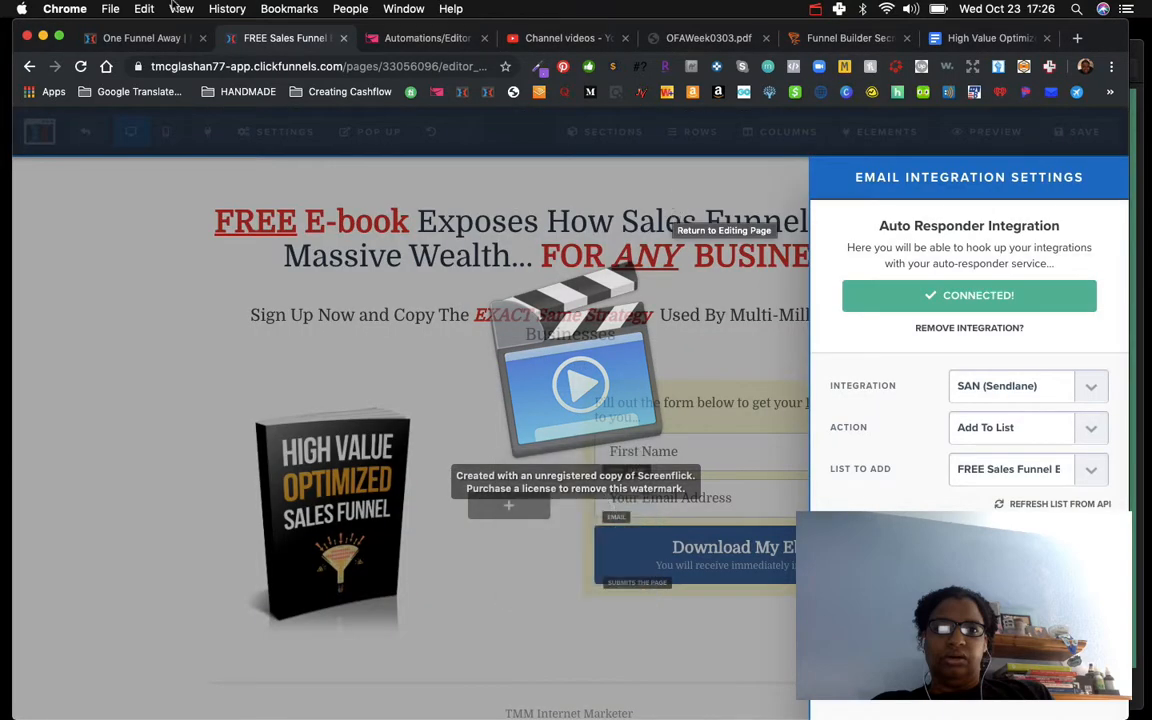
Step: Set the page's autoresponder integration to SAN (Sendlane) with the Add To List action
left_click(398, 40)
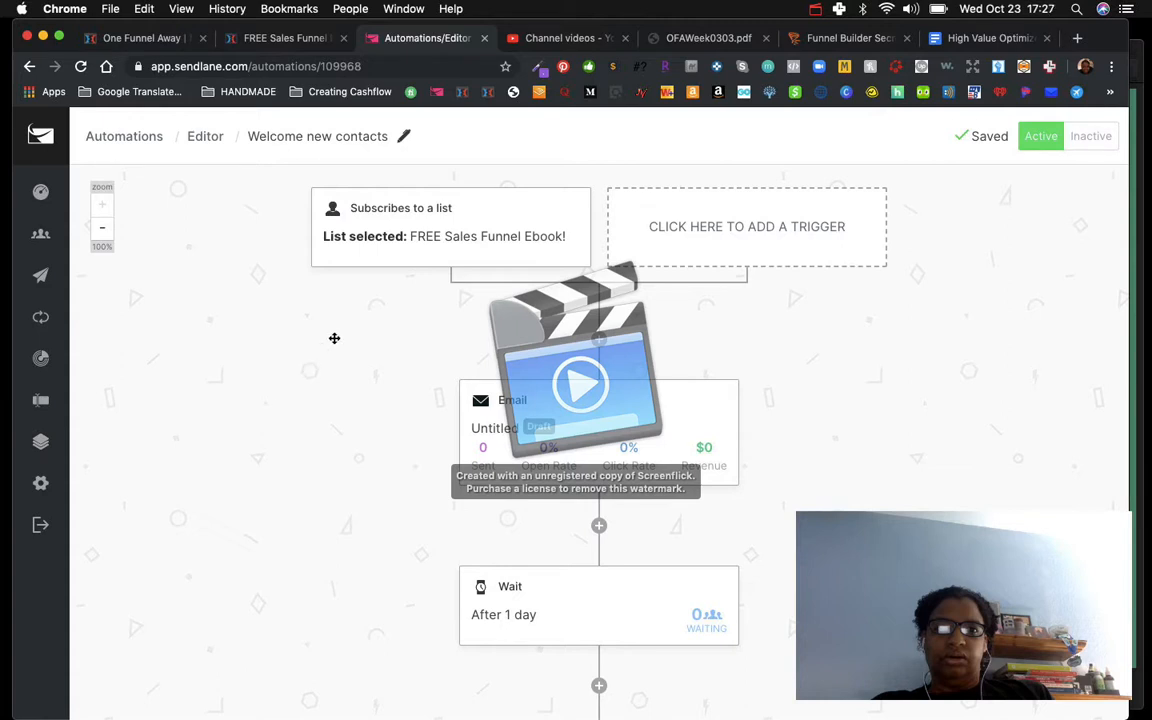
left_click(268, 42)
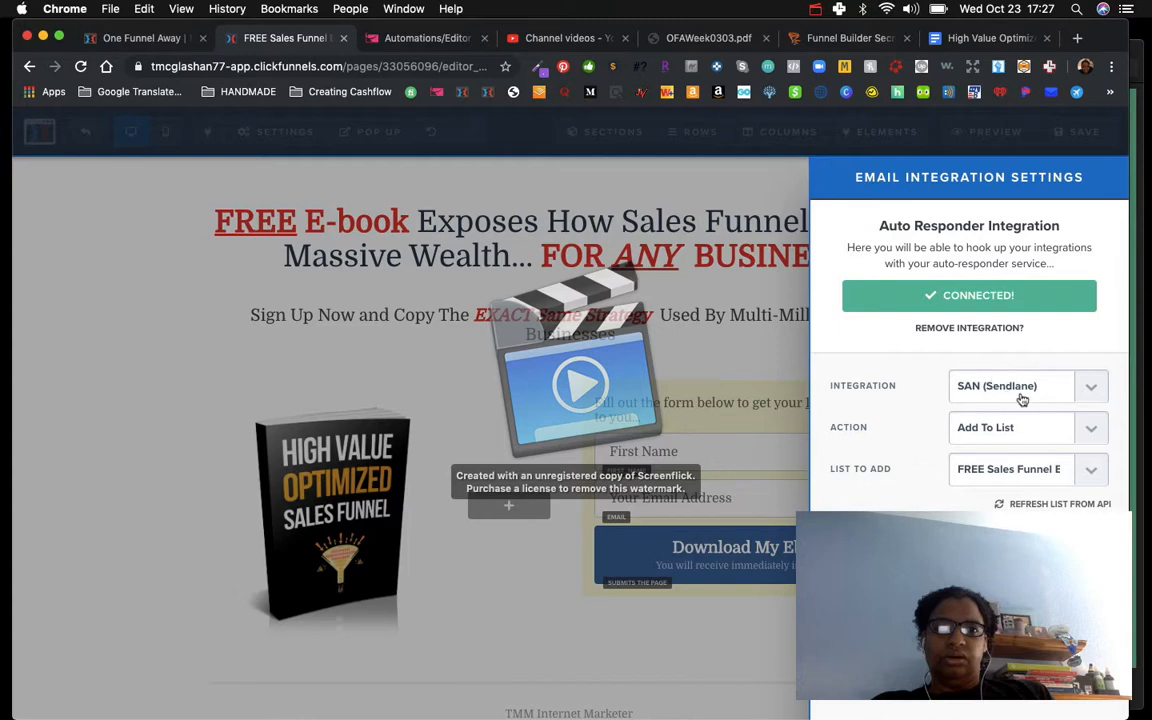
left_click(1100, 397)
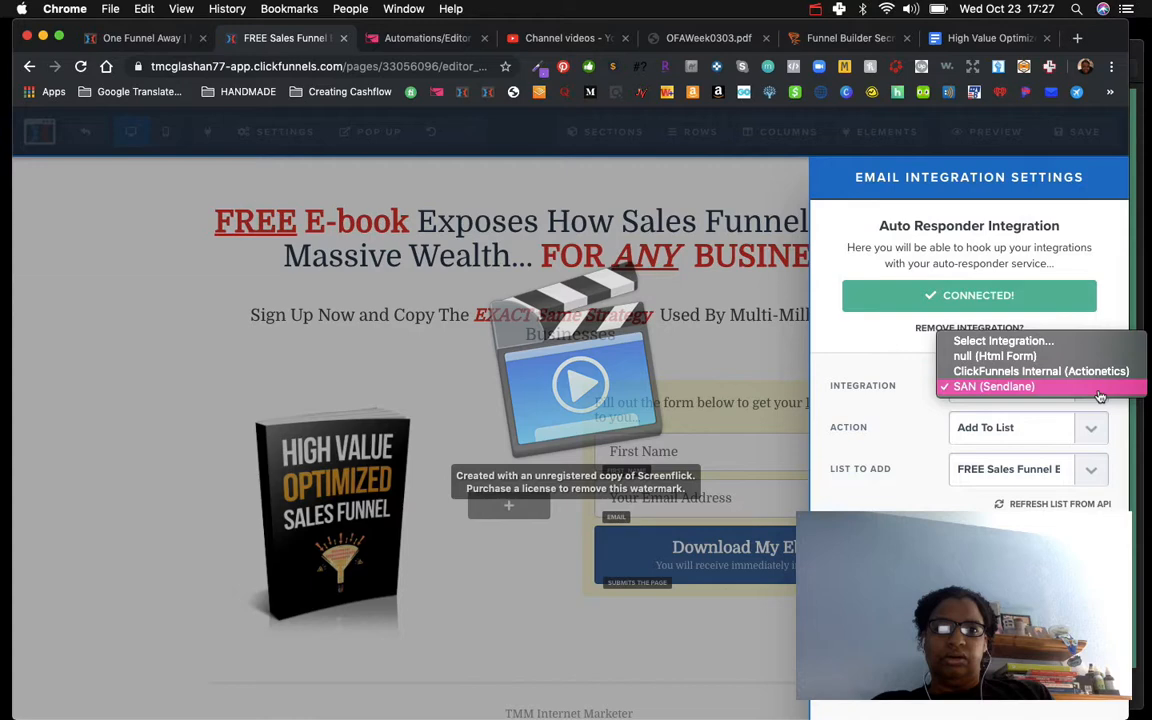
left_click(1000, 388)
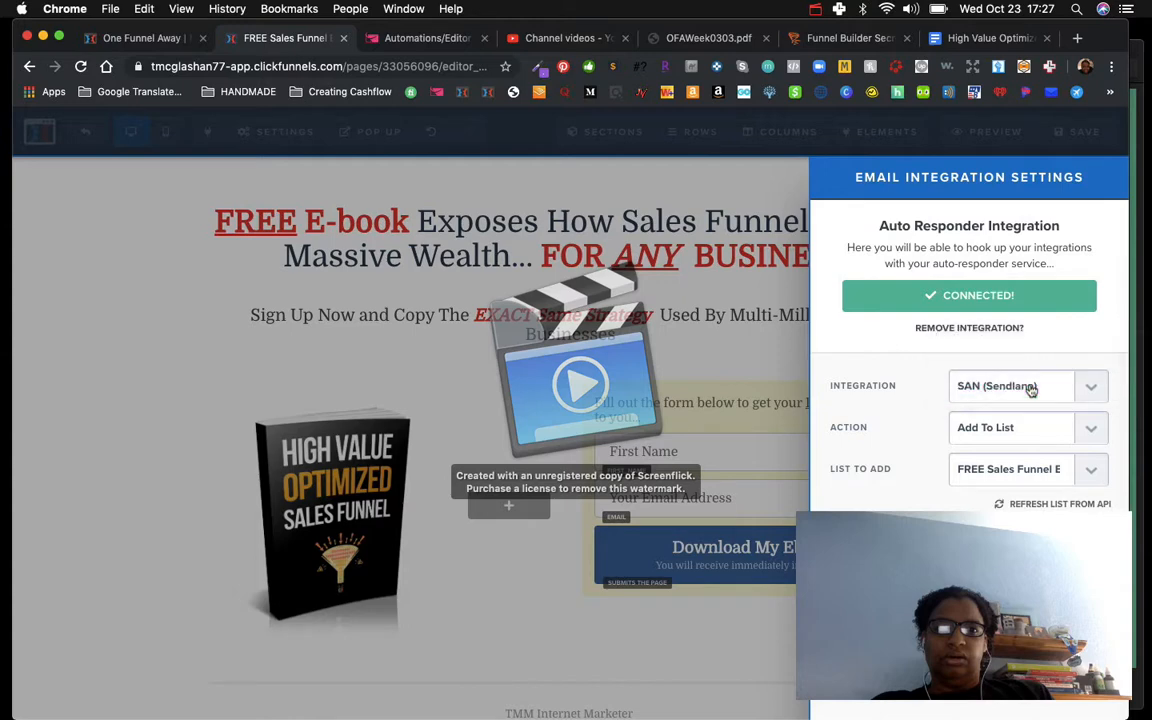
left_click(1095, 430)
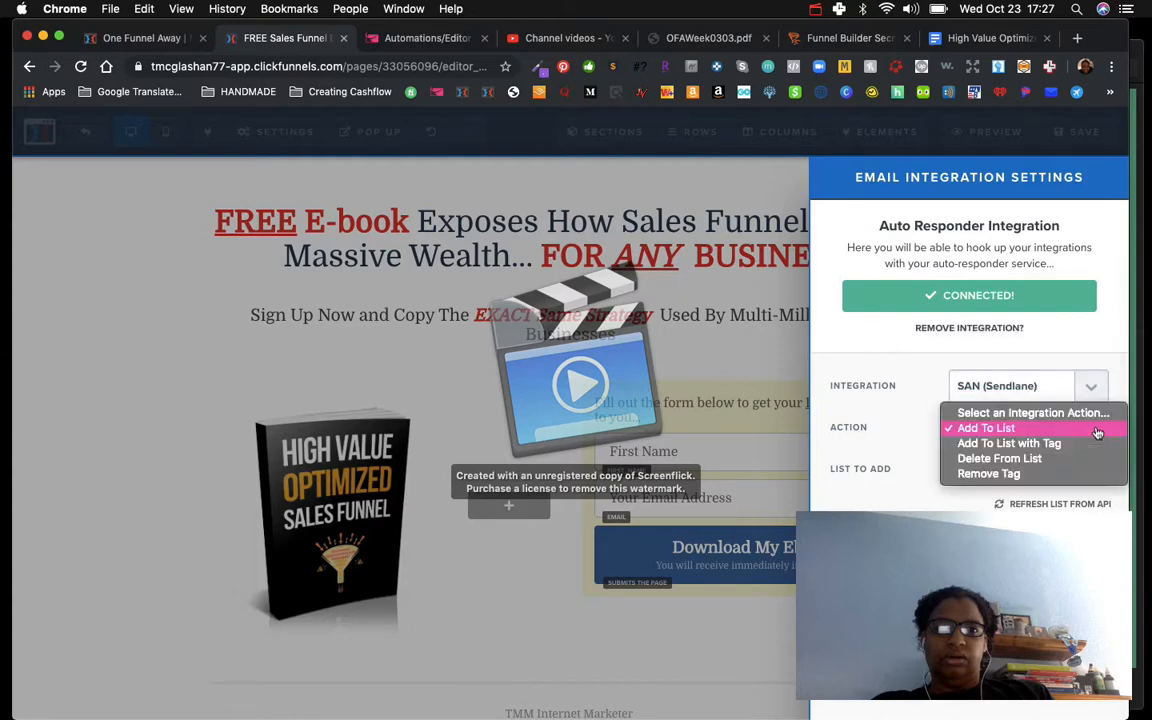
left_click(976, 430)
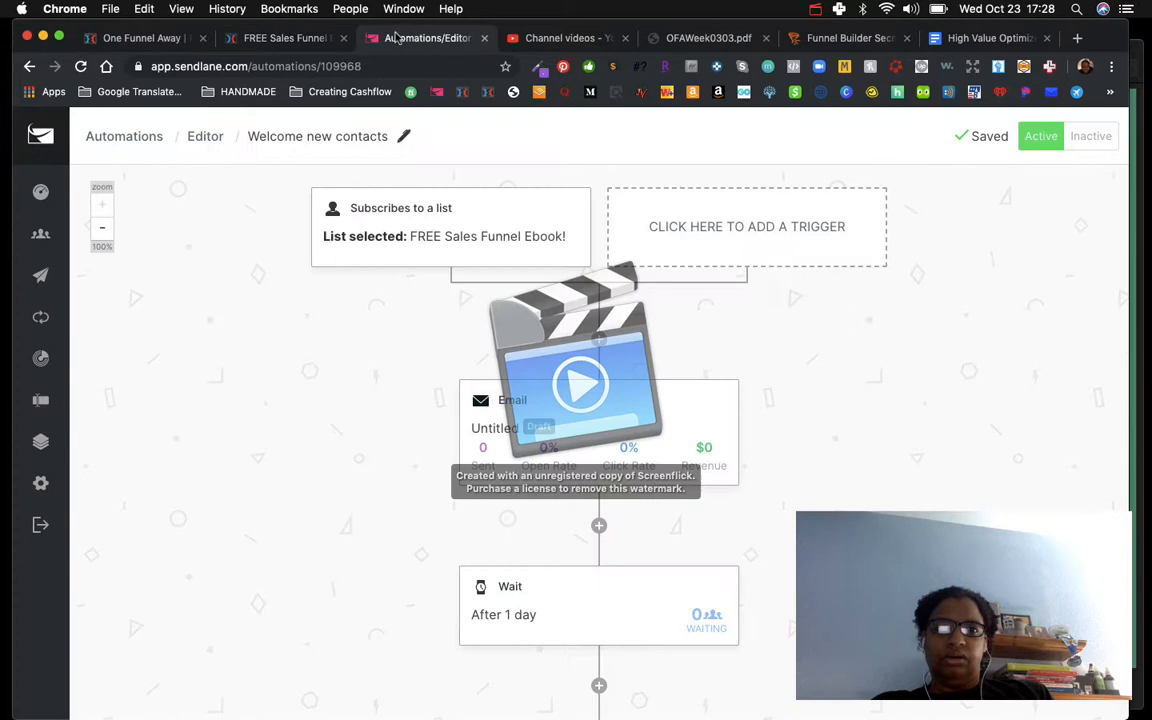
Step: Review the steps of the Welcome new contacts automation in Sendlane
left_click(360, 40)
scroll(603, 612, "down", 5)
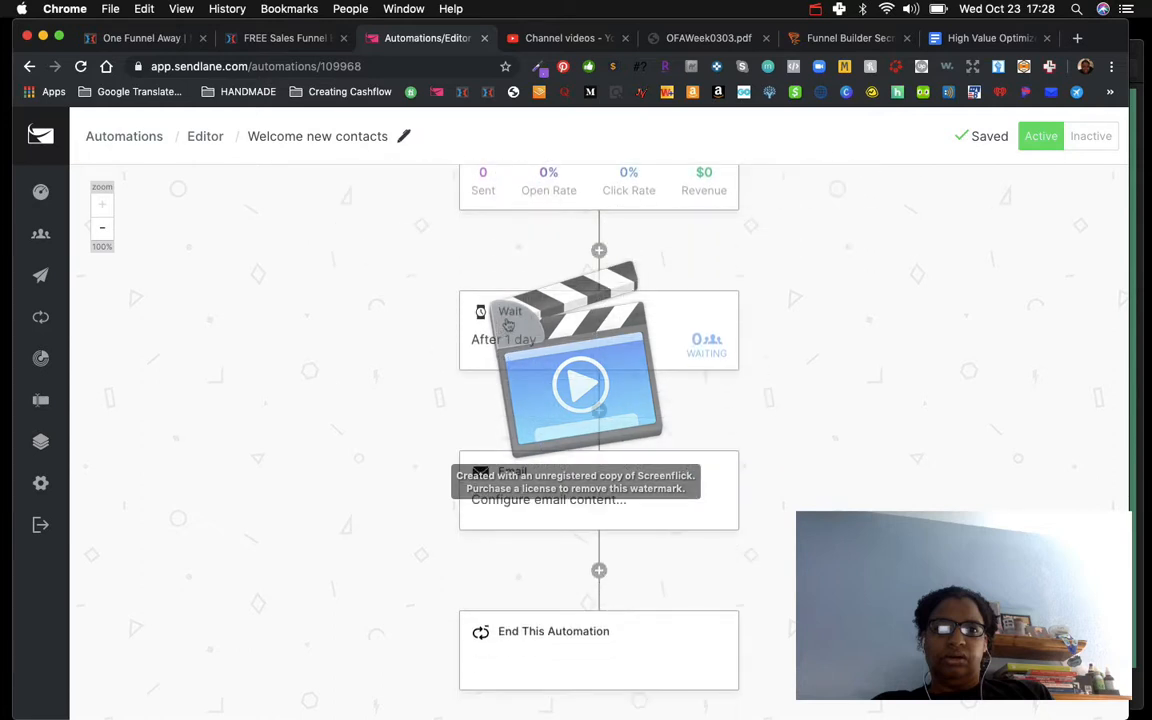
scroll(510, 320, "up", 3)
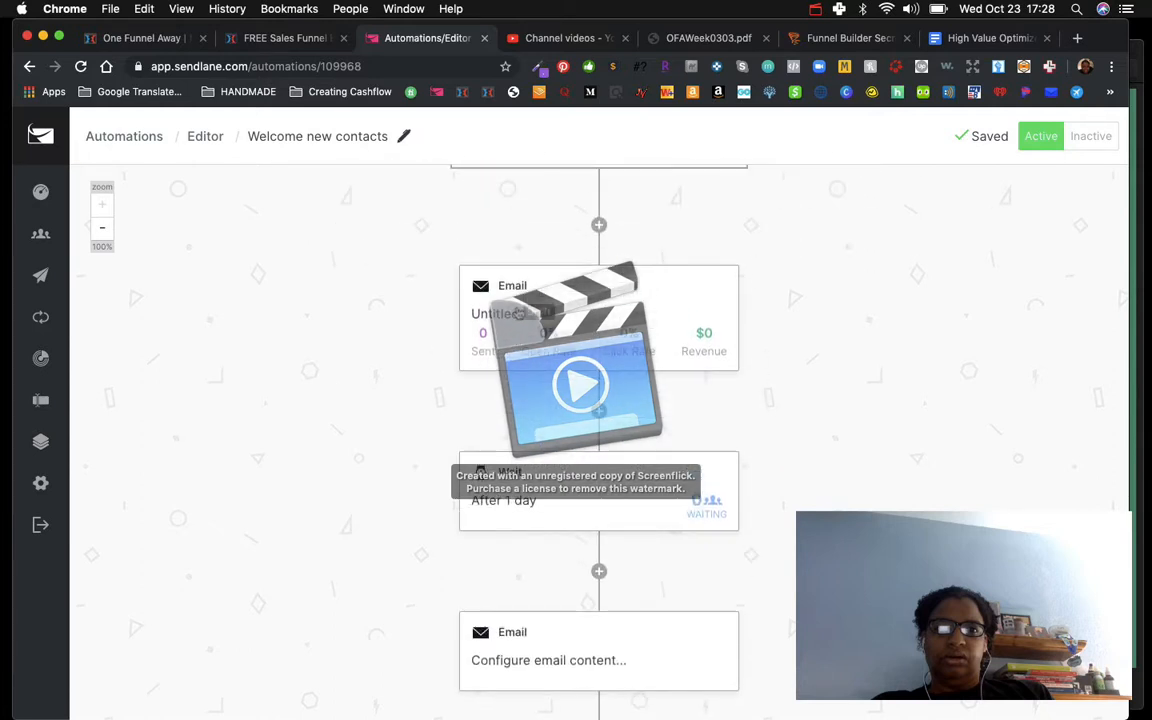
scroll(519, 313, "down", 4)
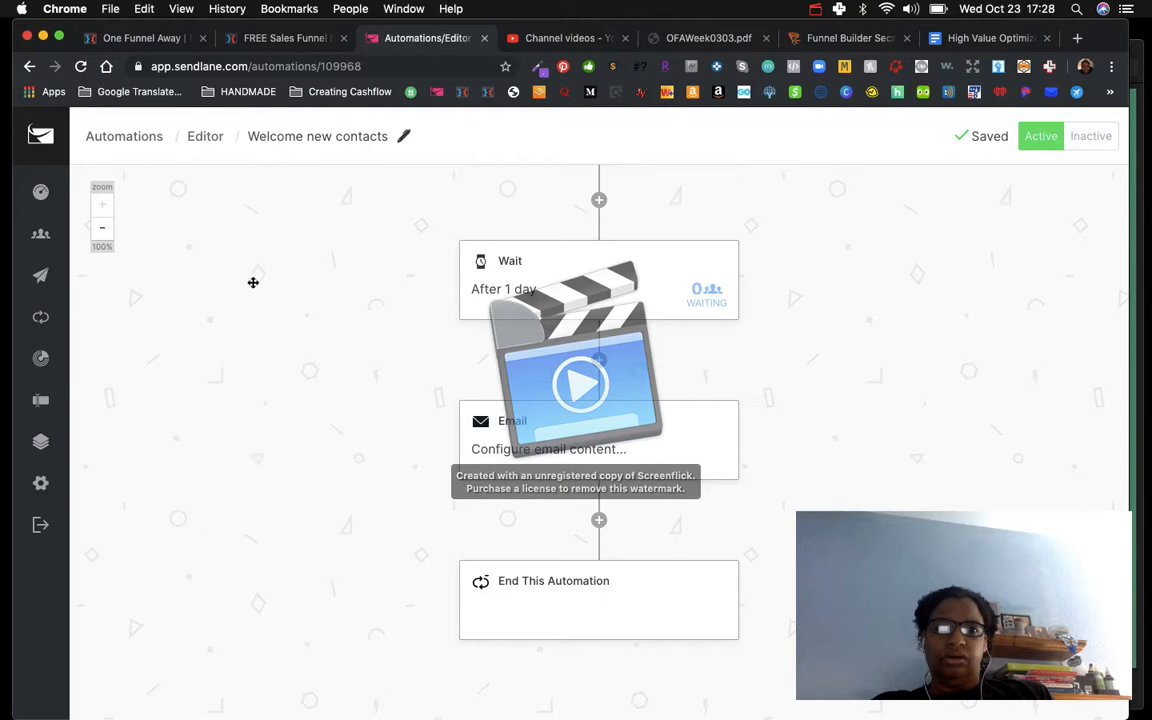
scroll(253, 282, "up", 5)
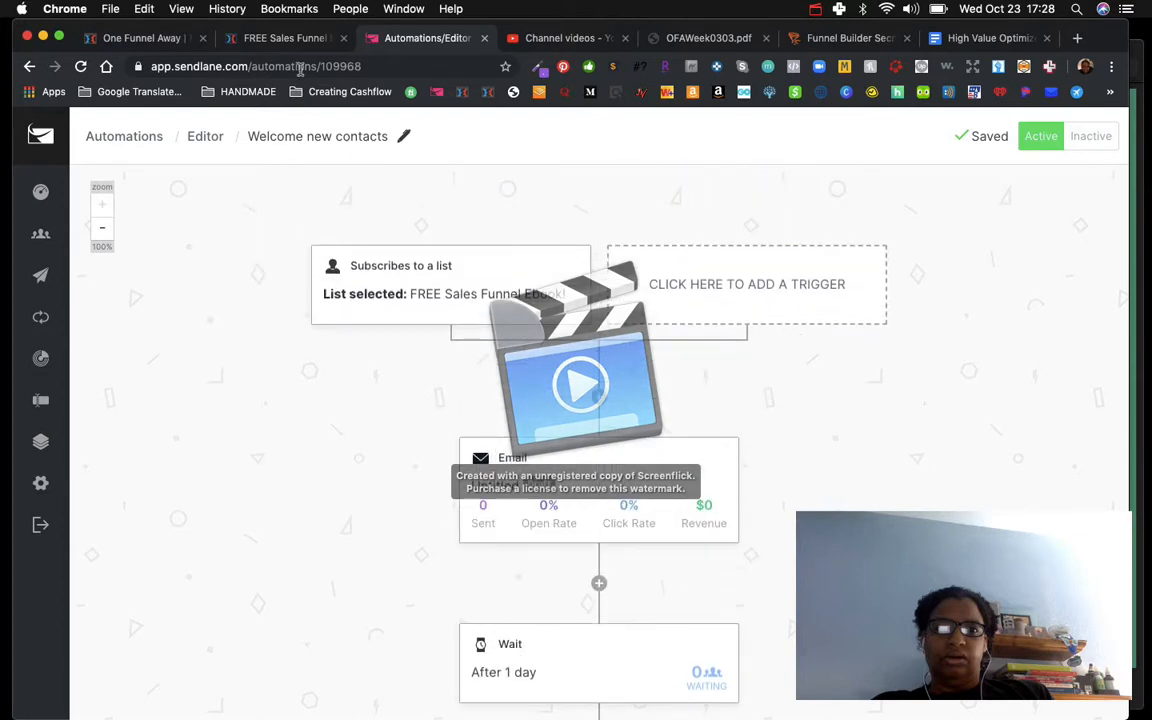
Step: Choose the FREE Sales Funnel Ebook! list as the list to add, close the integration settings and save the page
left_click(252, 40)
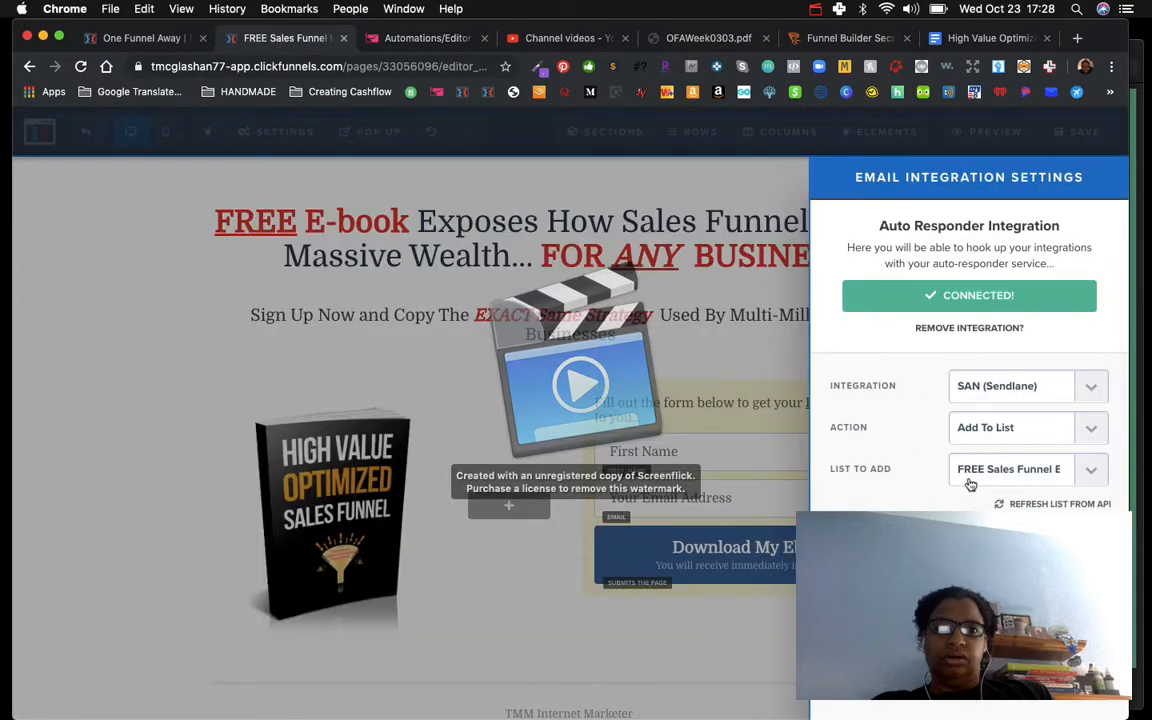
left_click(1043, 476)
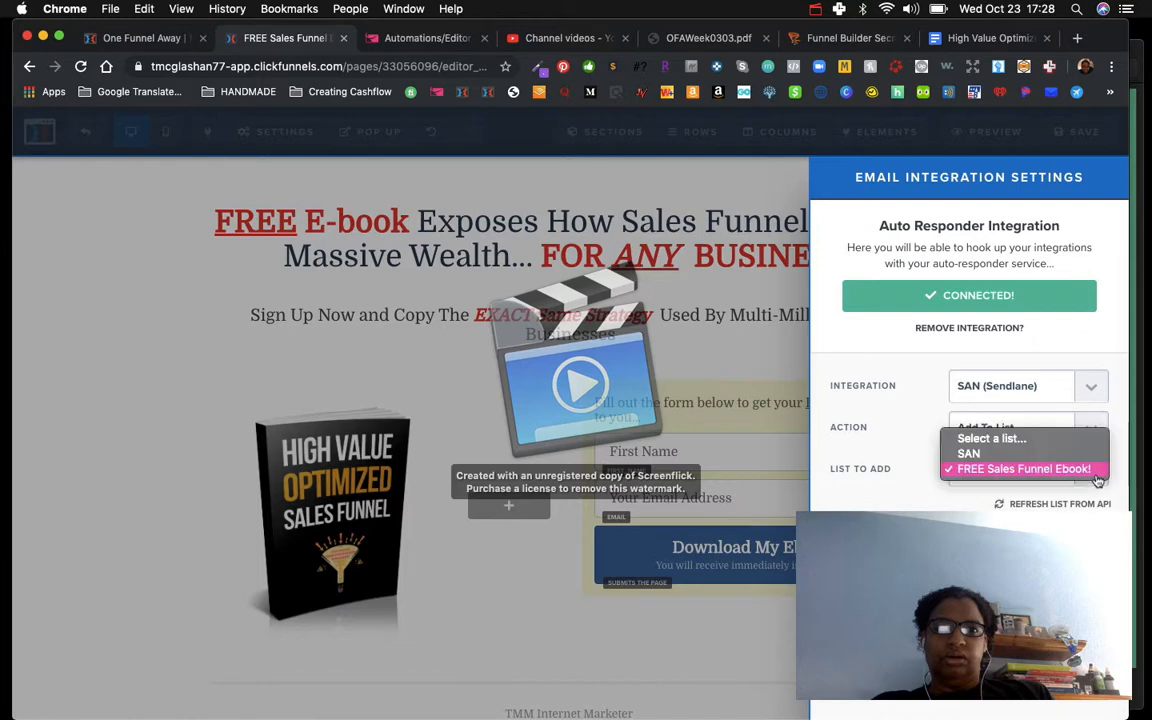
left_click(1043, 477)
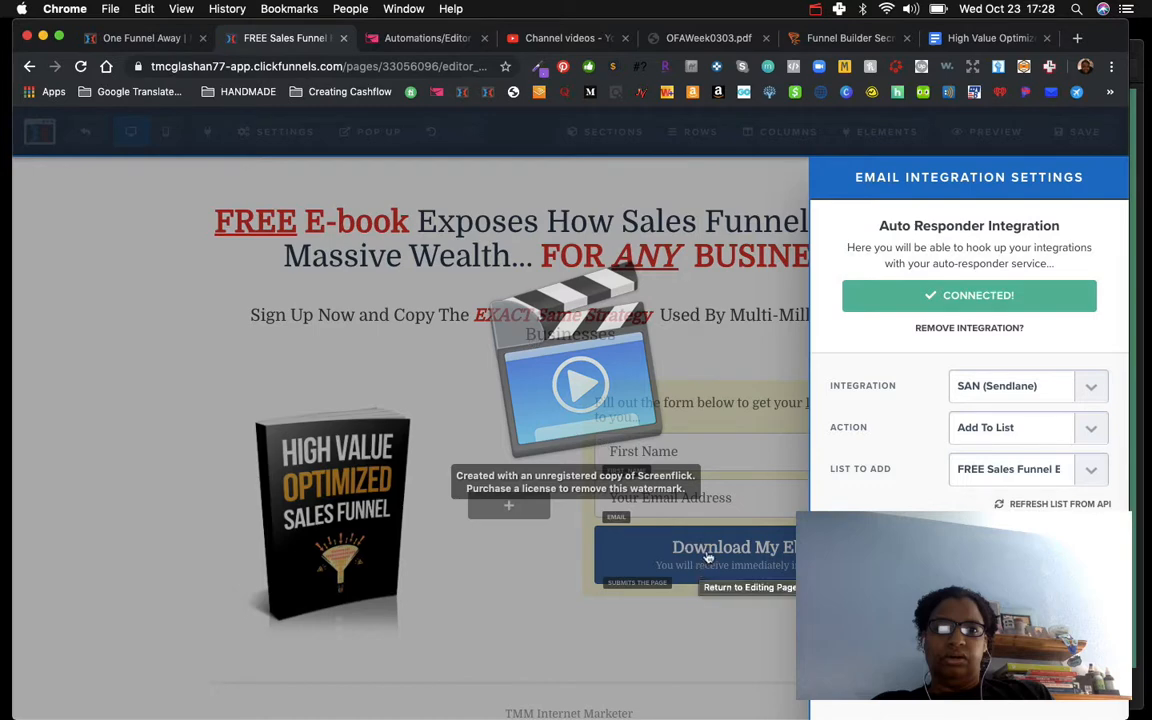
left_click(1091, 478)
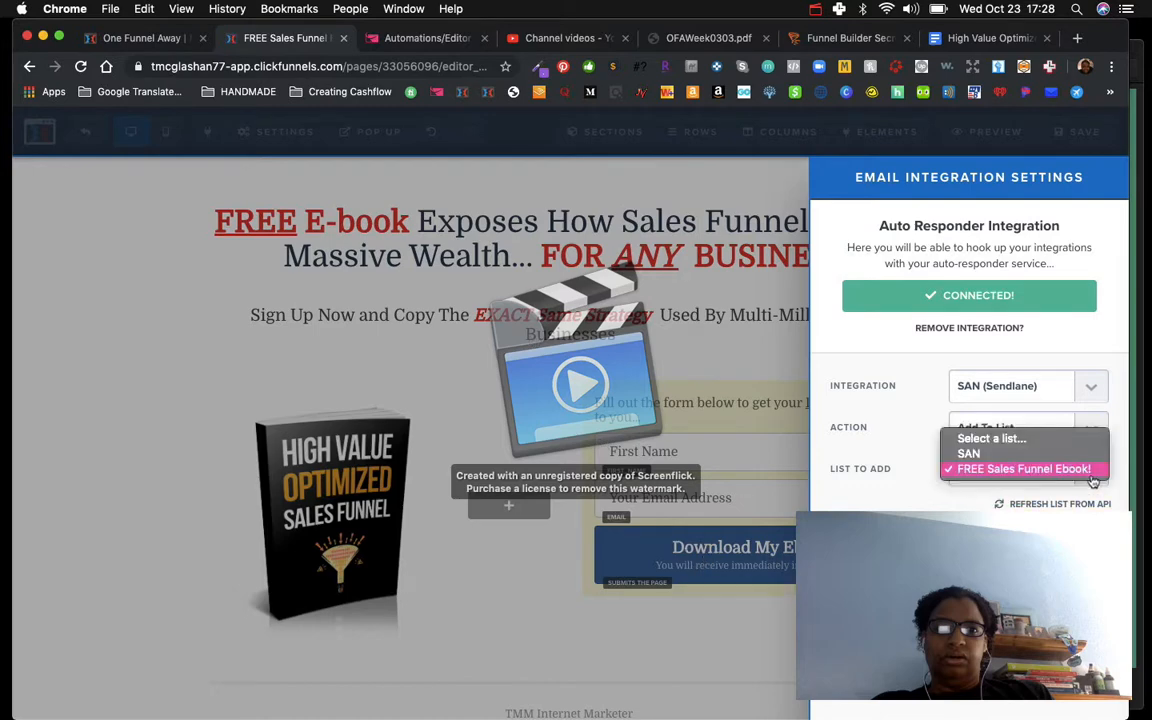
left_click(1093, 478)
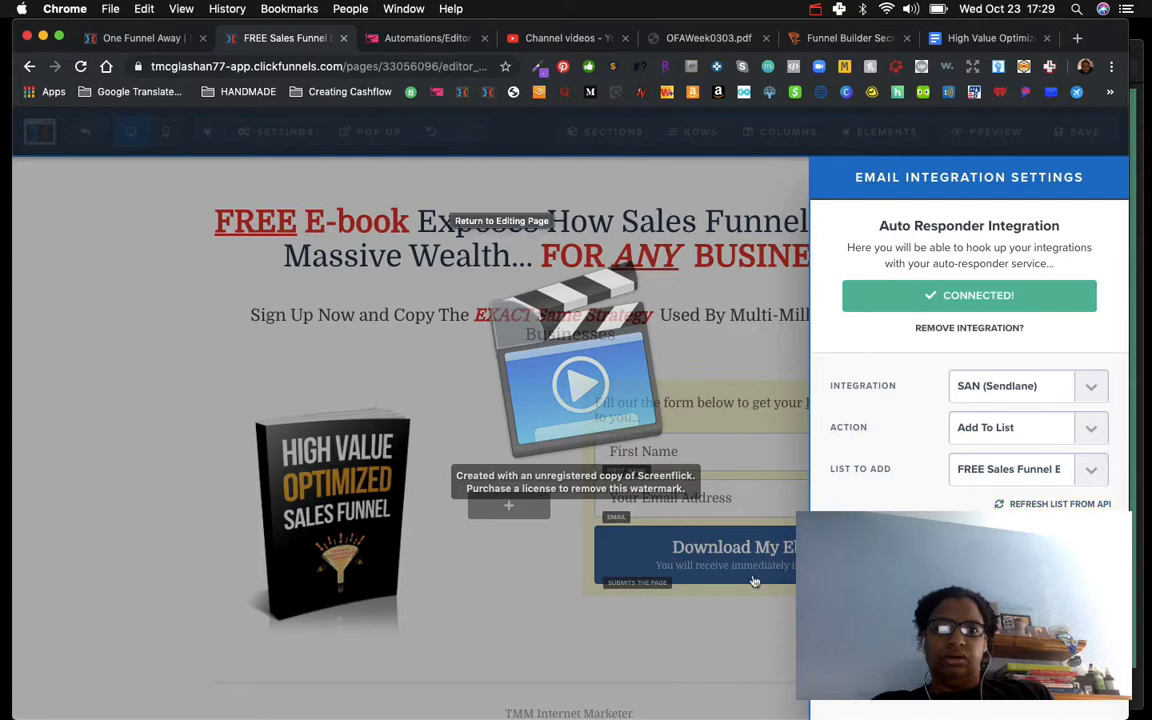
left_click(717, 345)
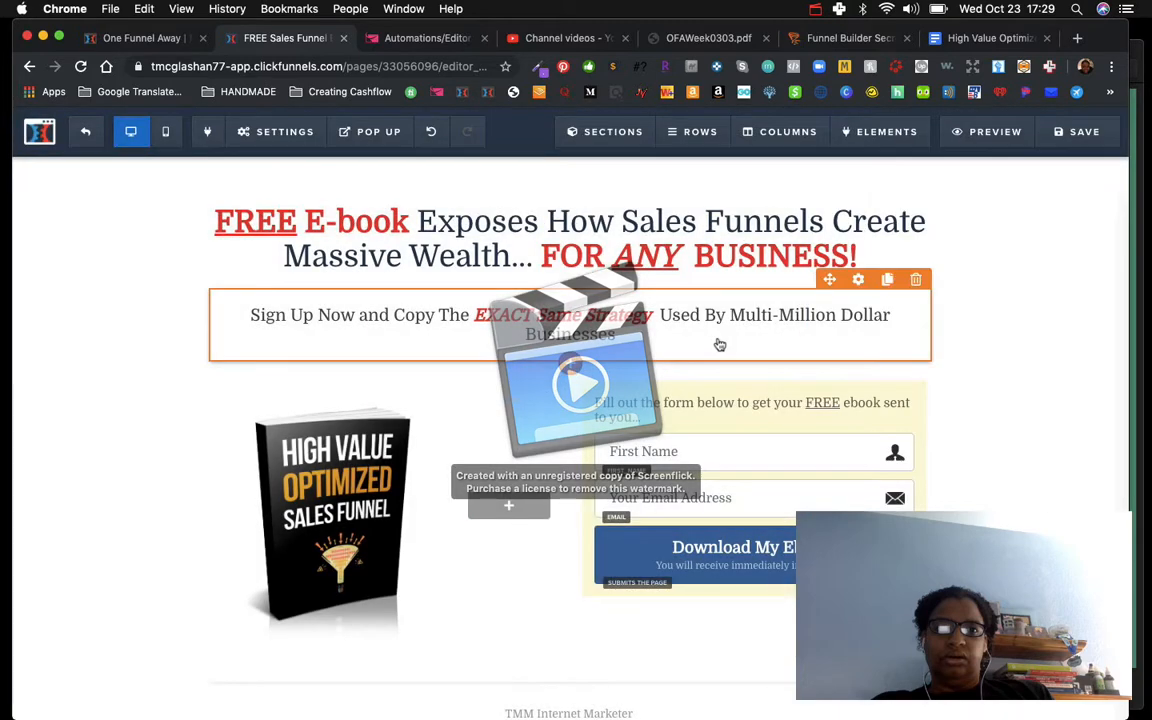
left_click(1084, 134)
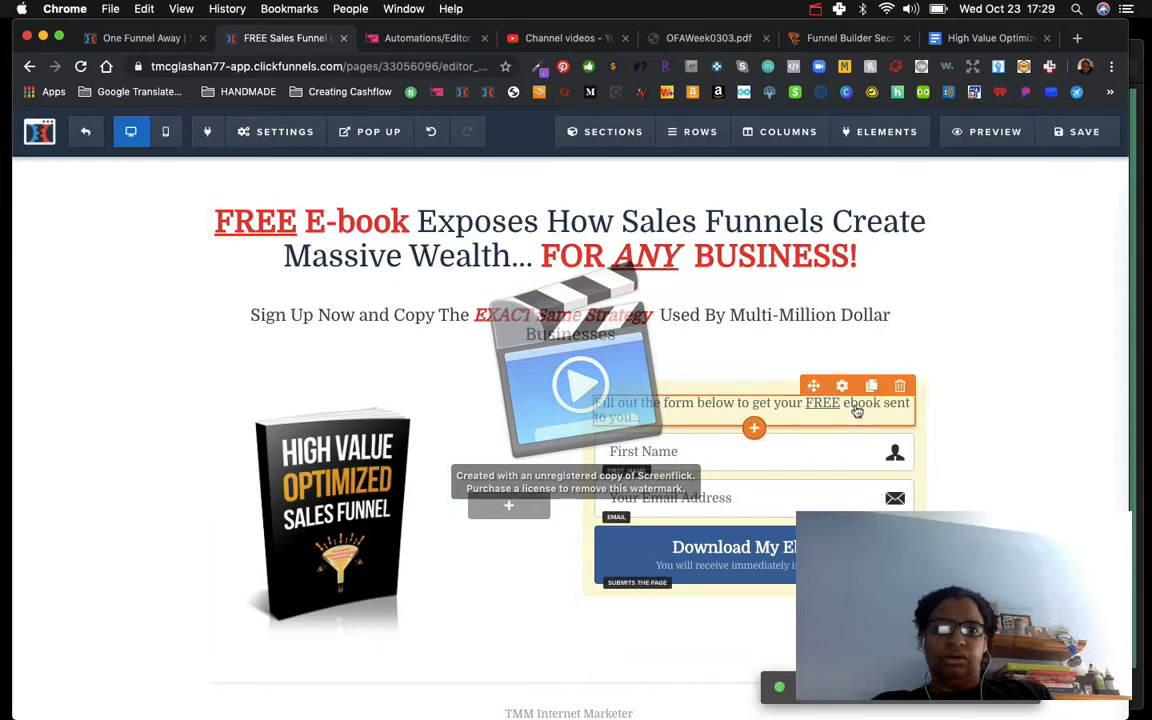
Step: Open the live squeeze page and submit the opt-in form with a test first name and email address
left_click(85, 135)
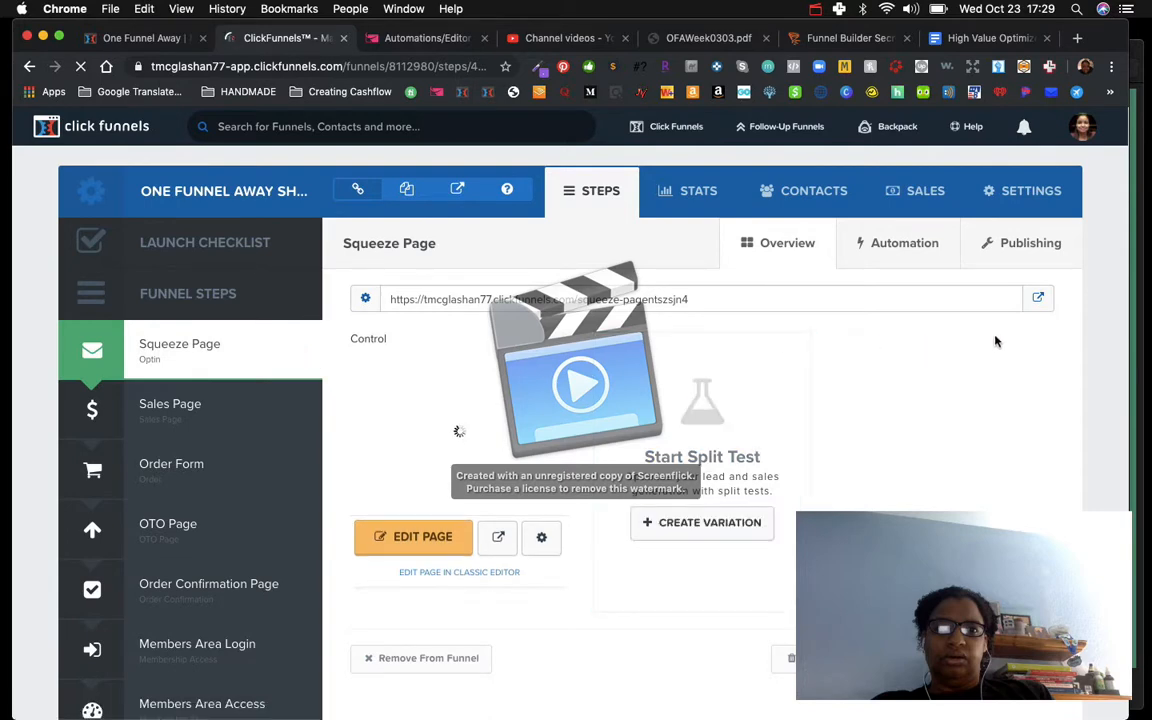
left_click(1041, 301)
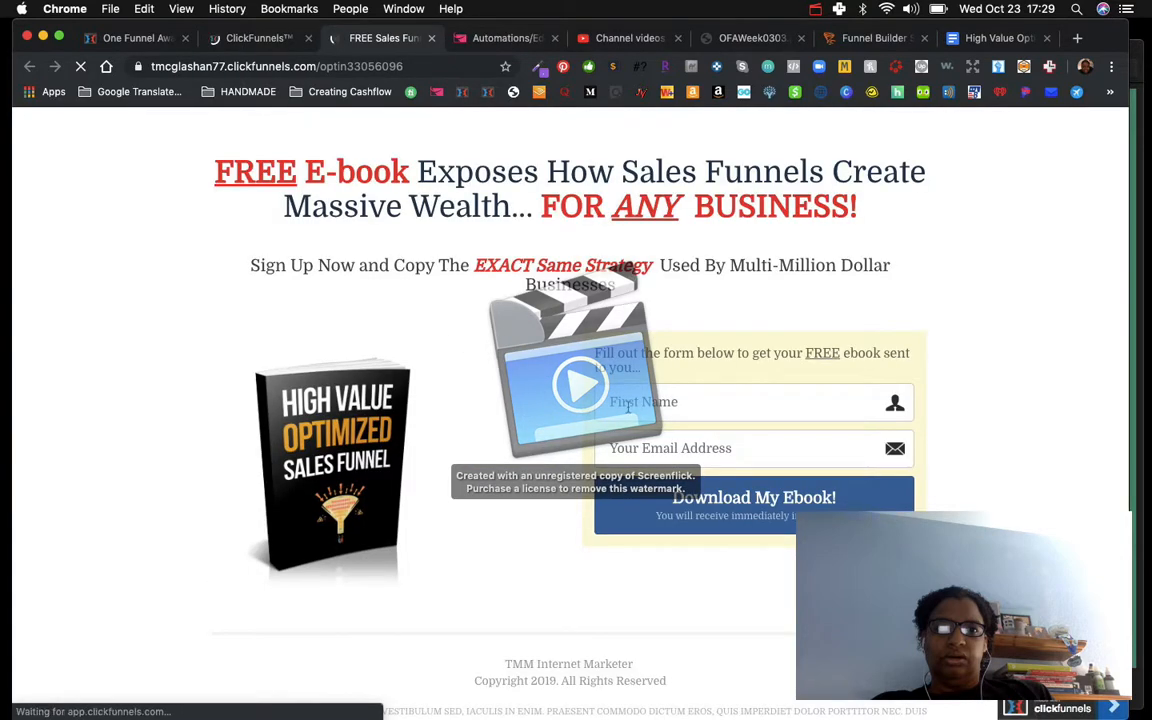
left_click(628, 405)
type("Tasha")
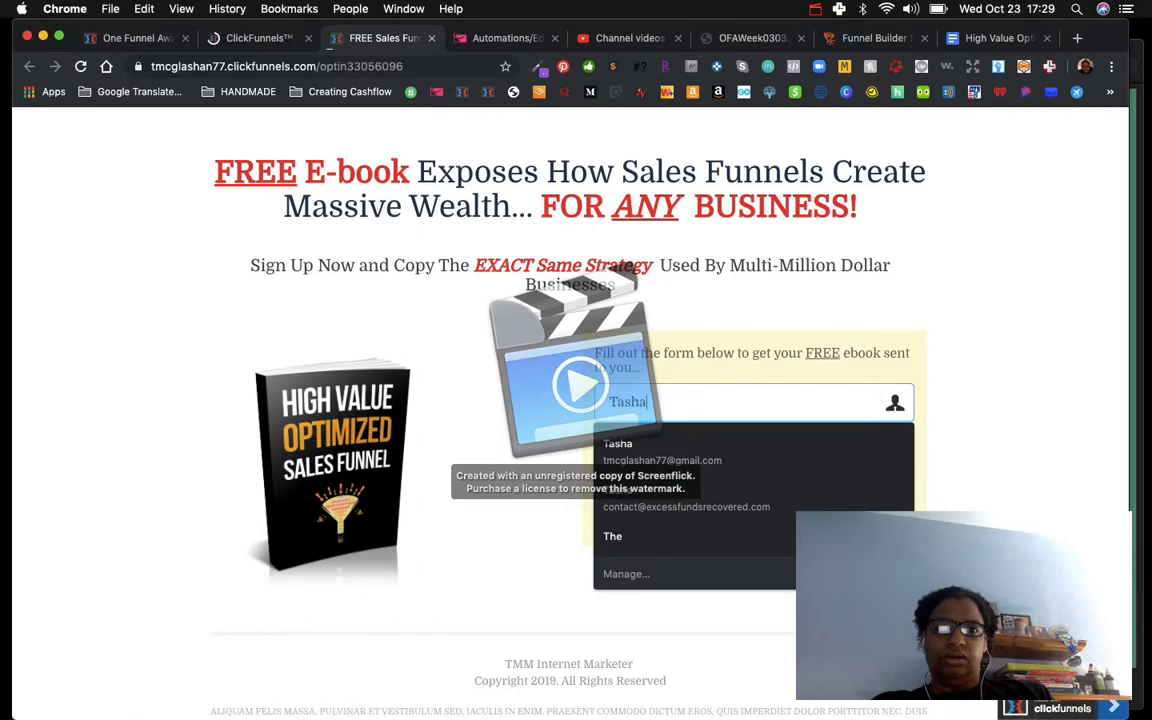
key("Tab")
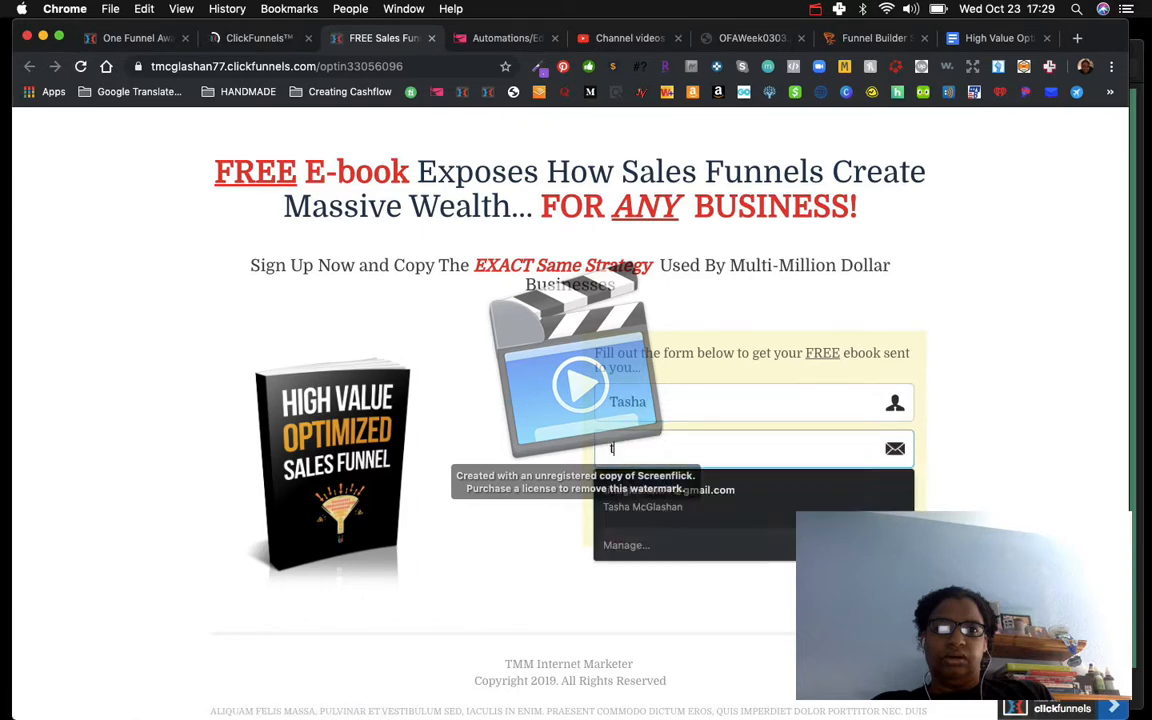
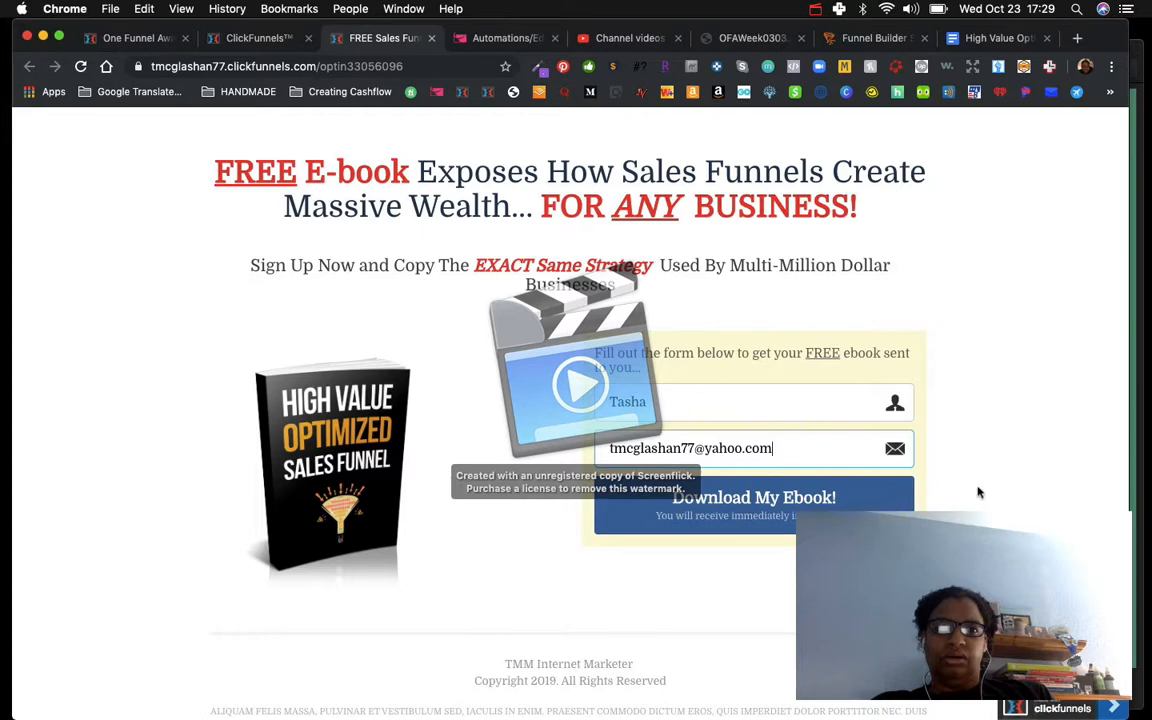
left_click(736, 500)
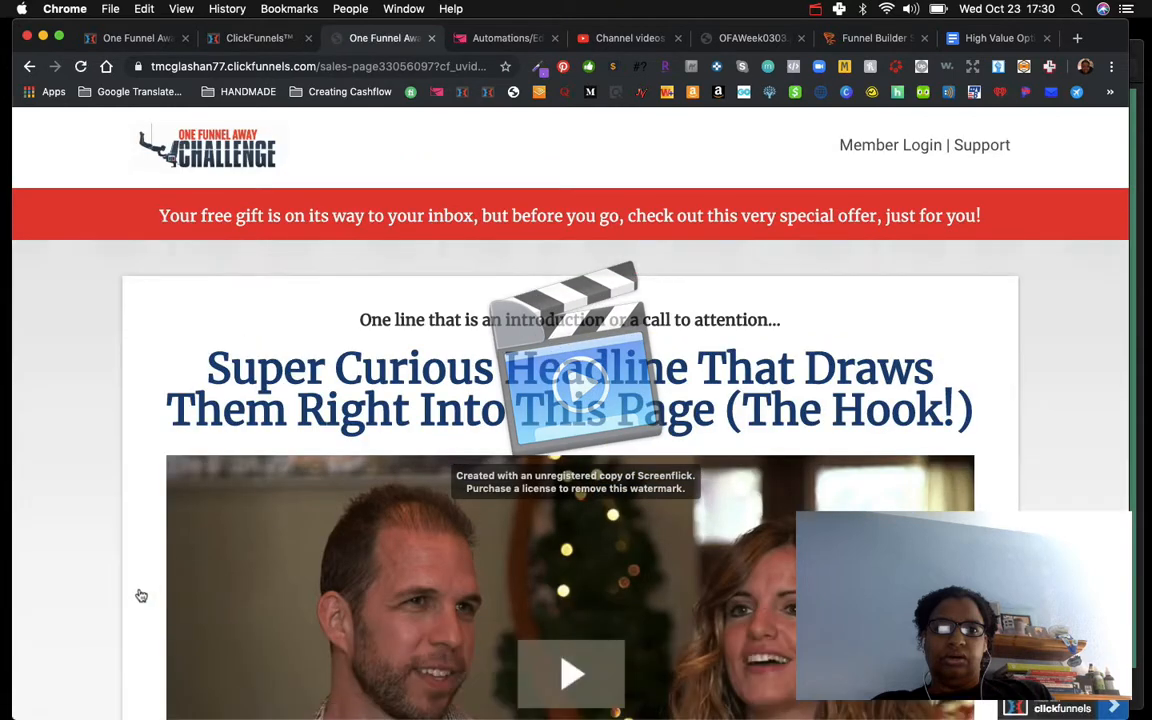
Step: Scroll through the sales page shown after the opt-in
scroll(141, 596, "down", 2)
scroll(140, 595, "down", 4)
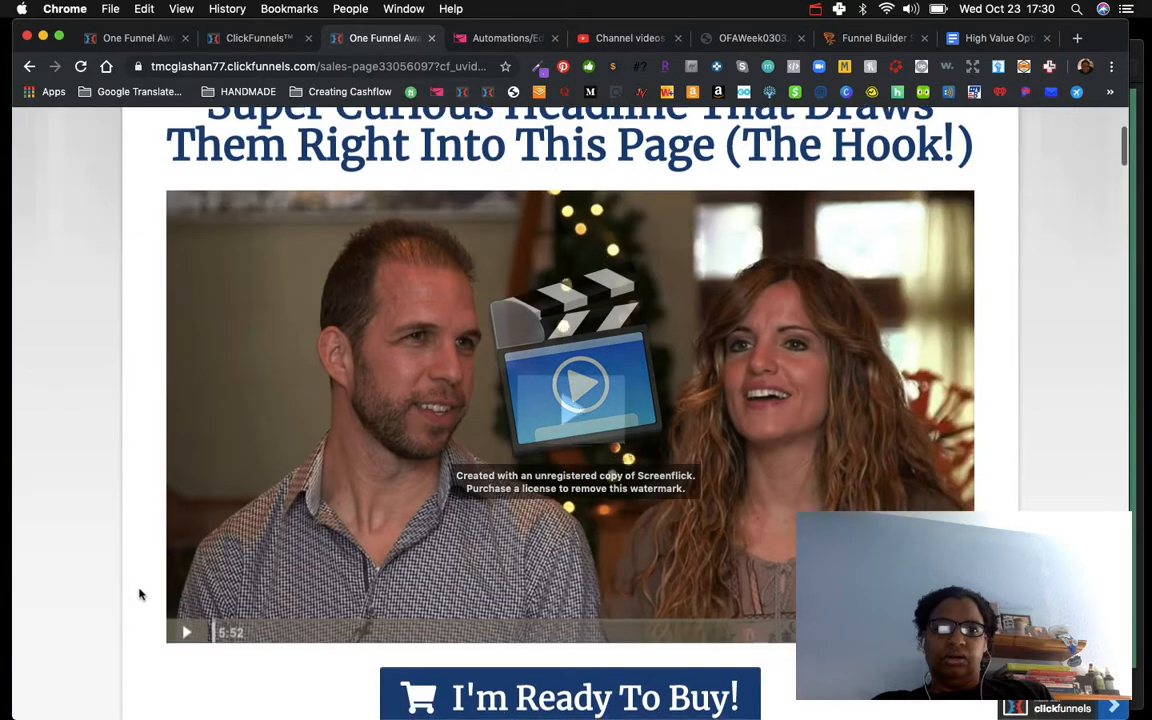
scroll(140, 595, "down", 20)
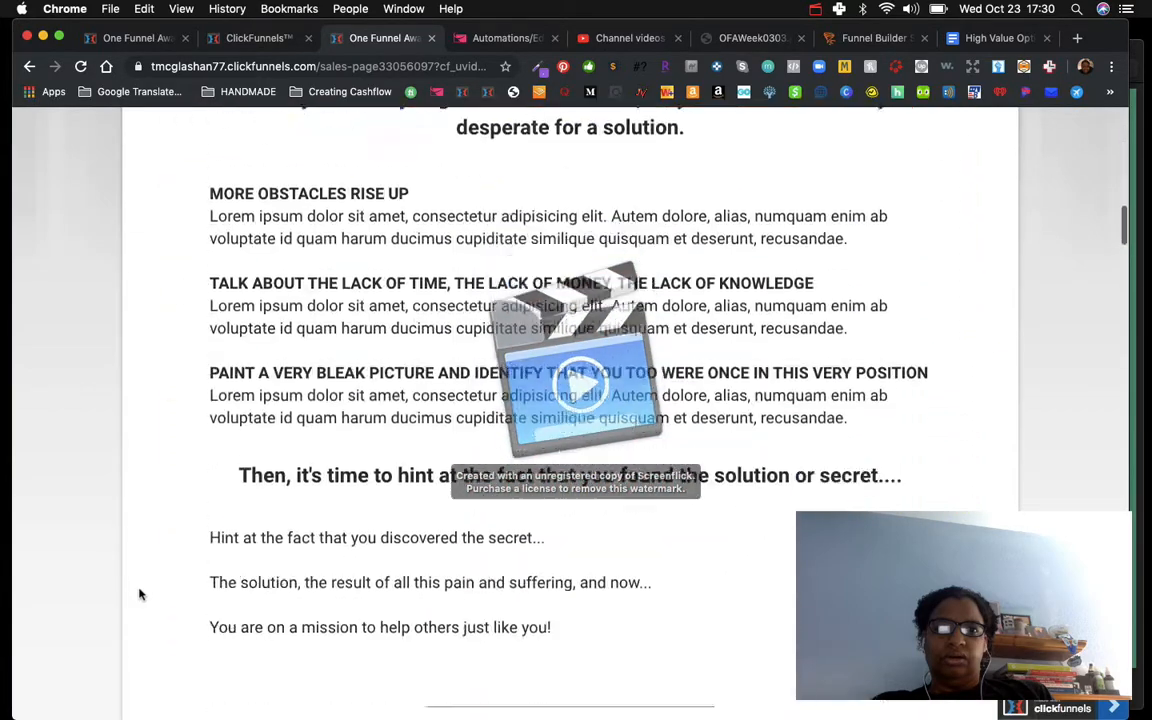
scroll(140, 595, "down", 20)
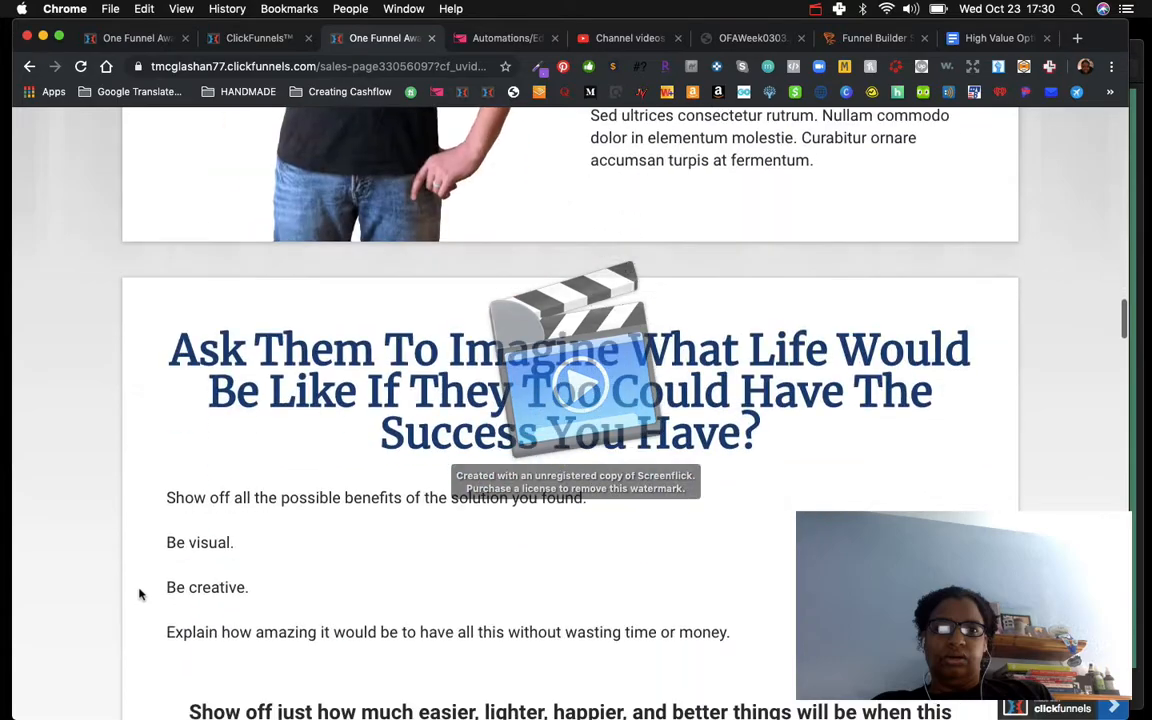
scroll(140, 595, "down", 18)
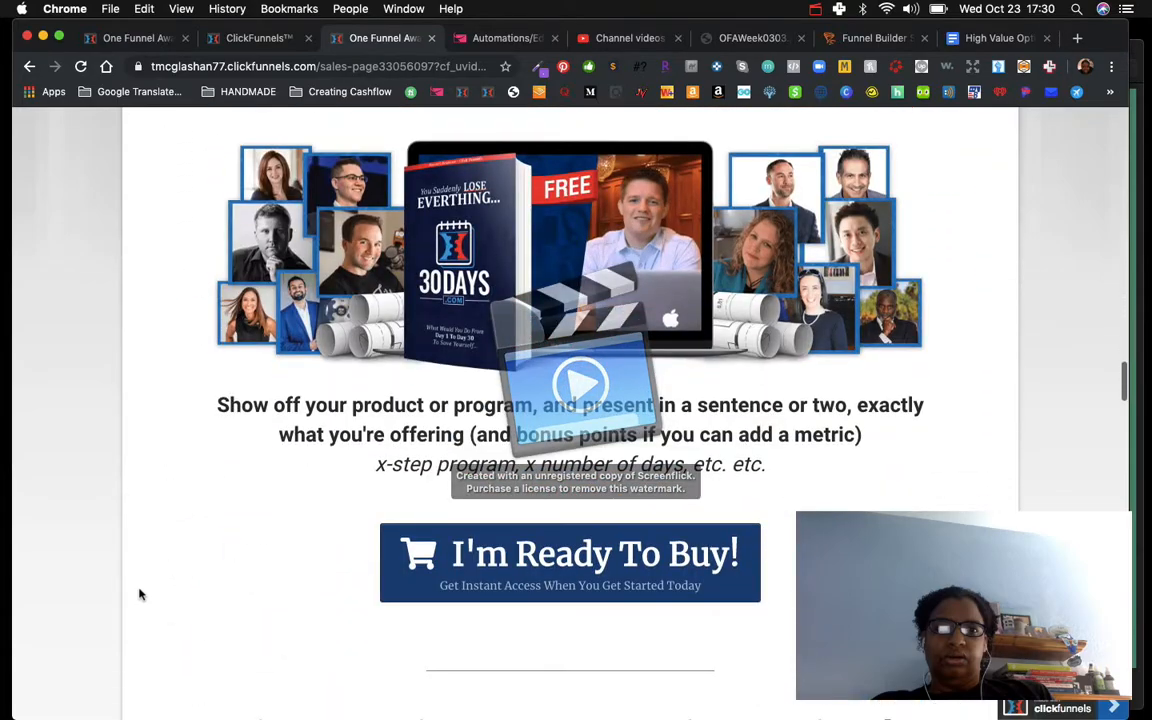
scroll(140, 595, "up", 20)
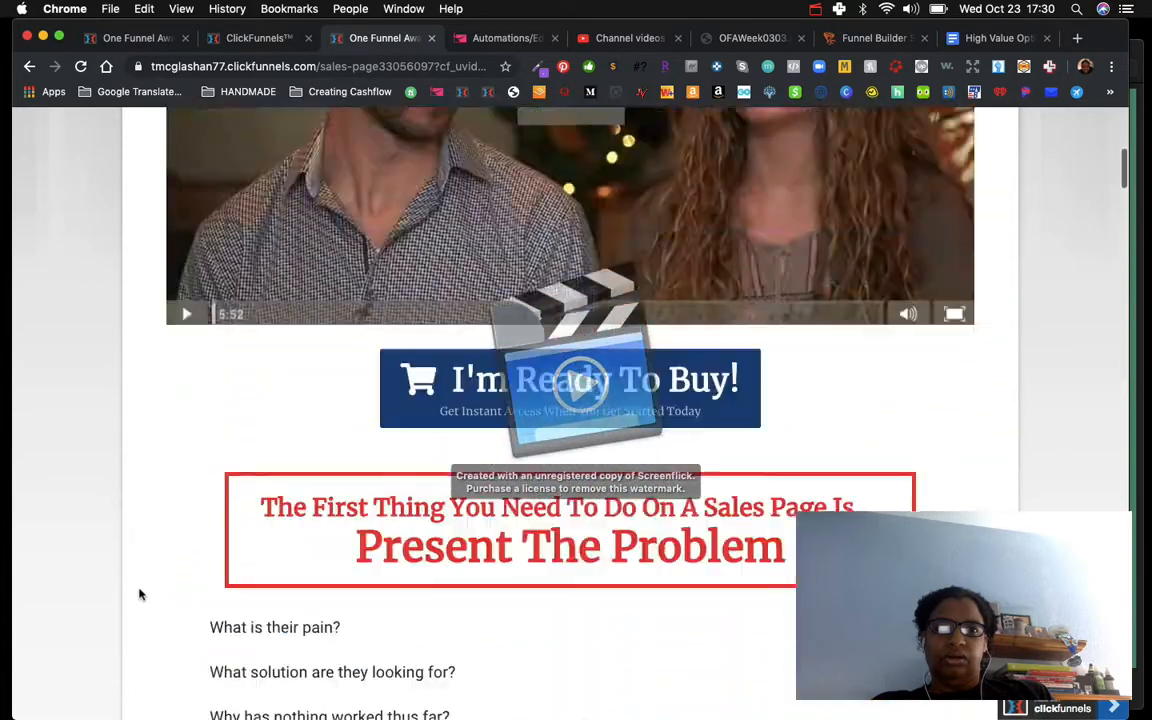
scroll(140, 595, "up", 12)
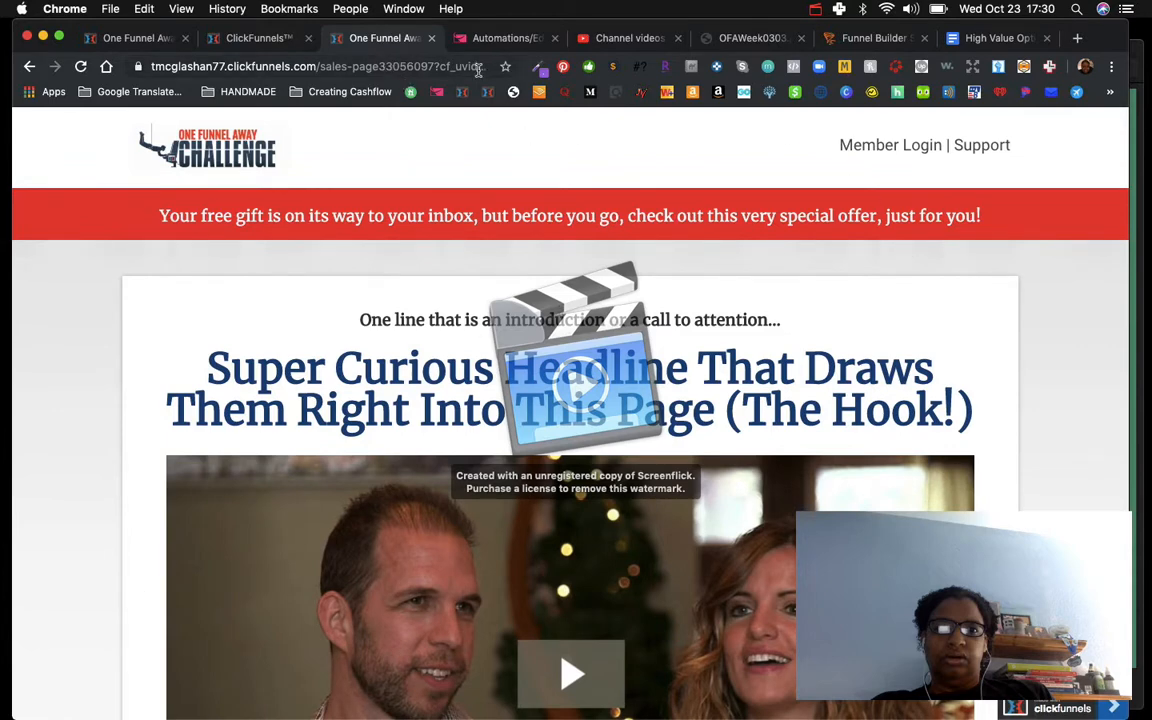
Step: Open Yahoo Mail in a new tab to check the inbox for the ebook email
left_click(1078, 38)
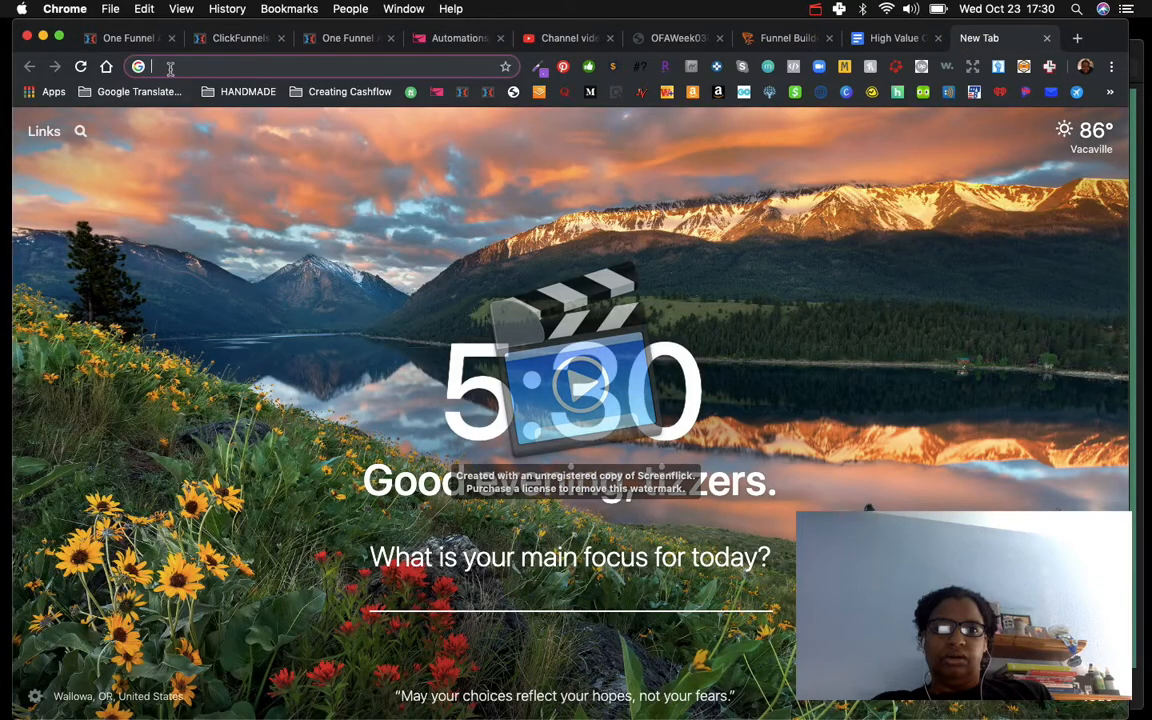
type("yaho")
left_click(190, 121)
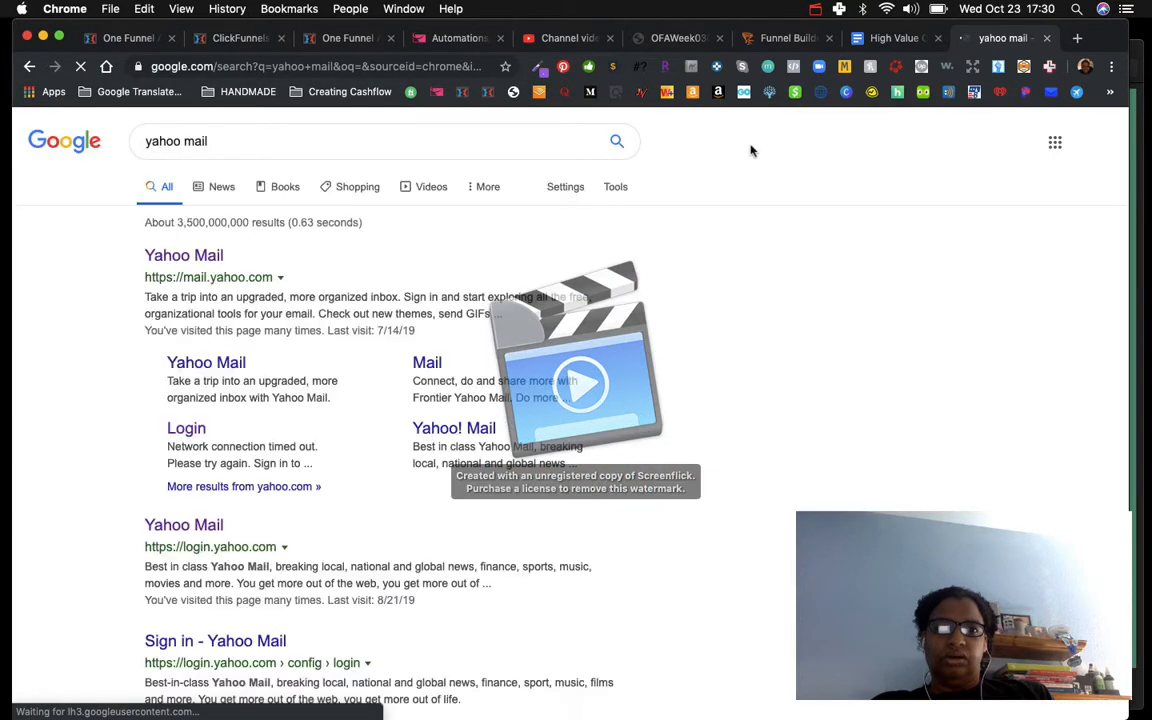
left_click(816, 9)
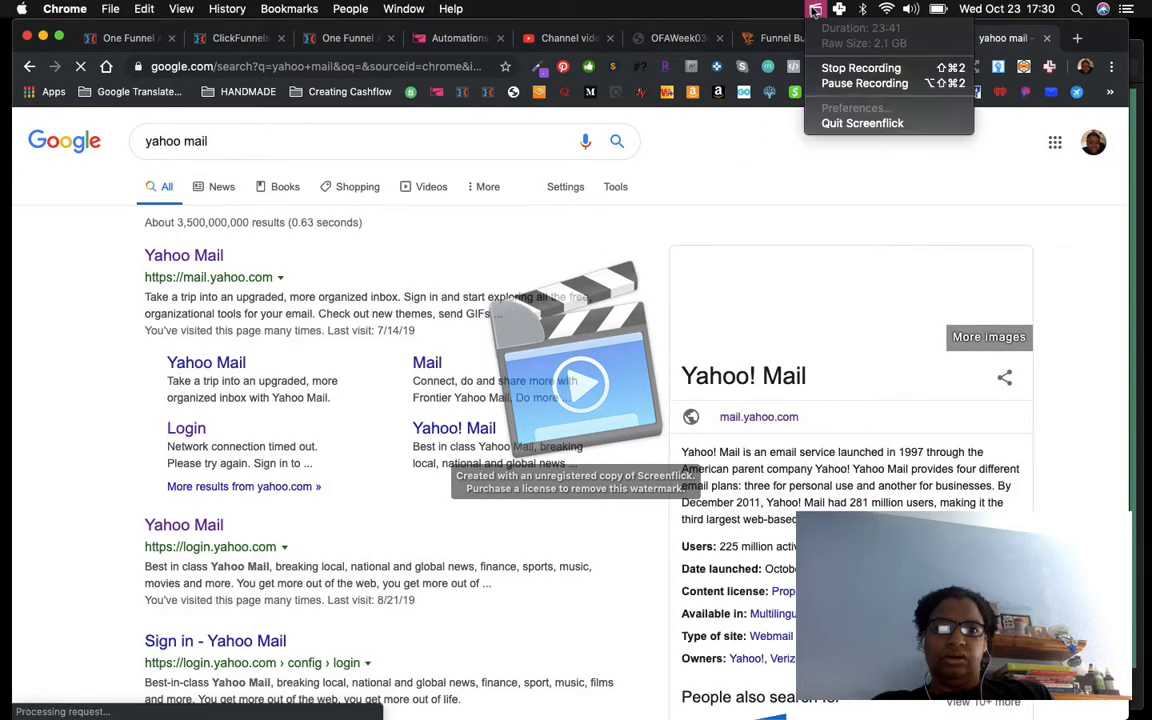
left_click(830, 85)
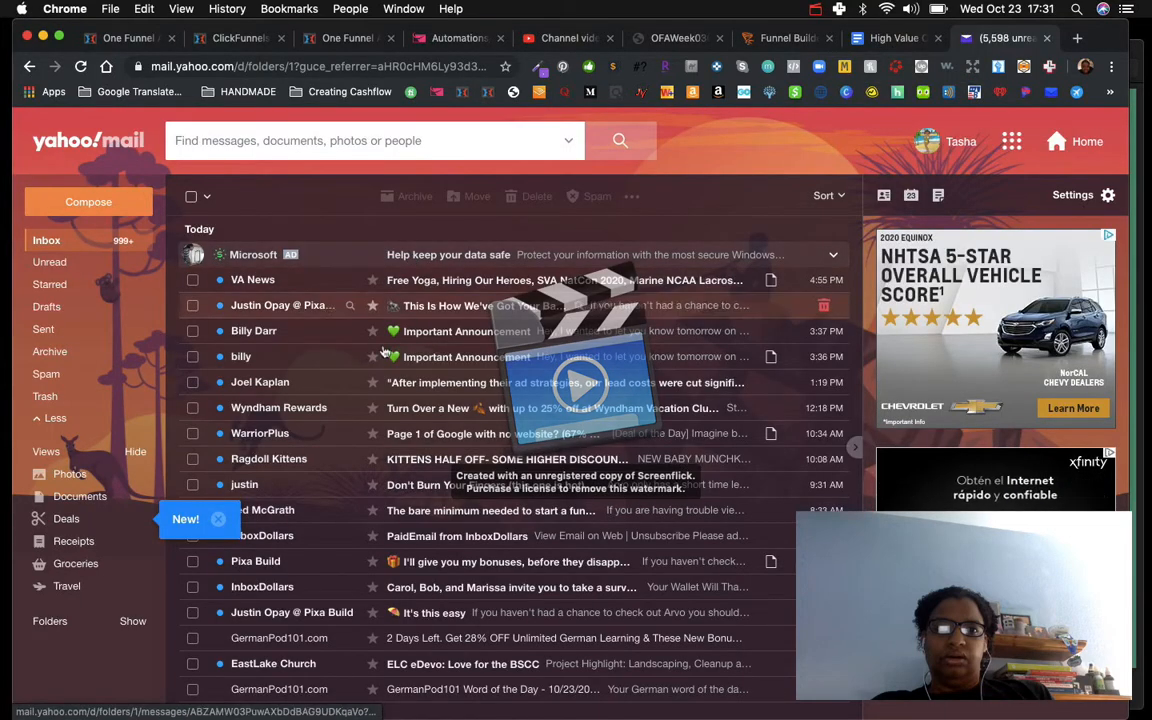
left_click(218, 519)
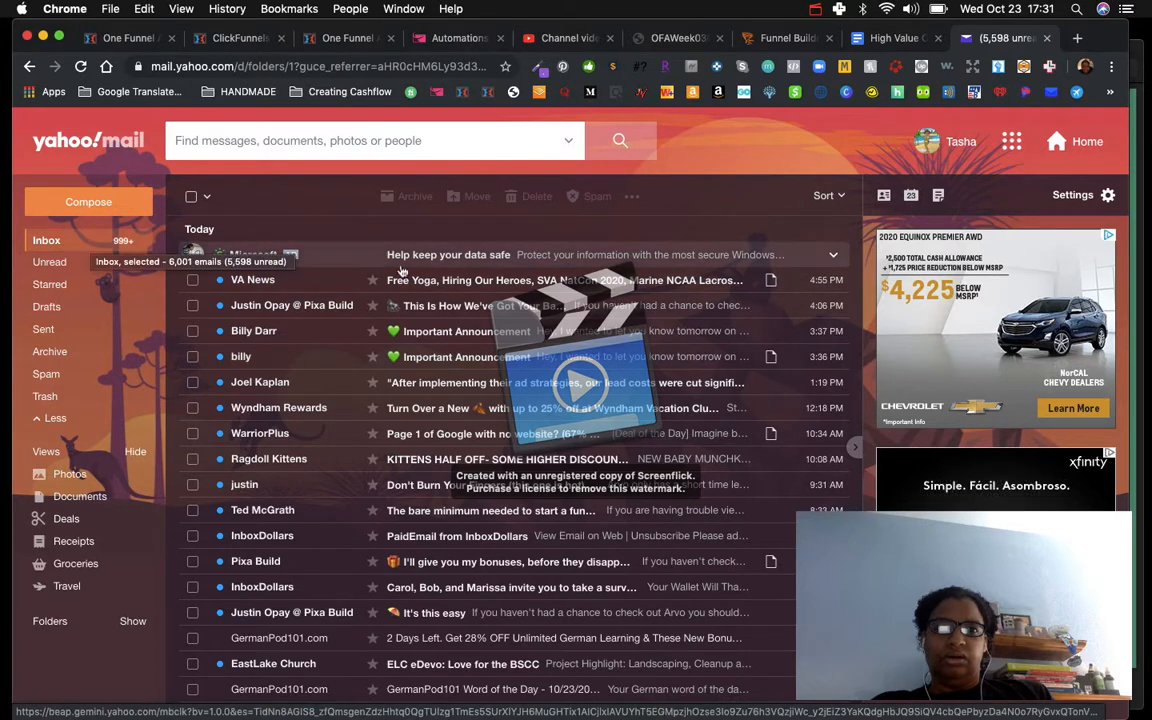
Step: Switch to Sendlane and open the report of the Ordered the Free Ebook campaign
left_click(450, 40)
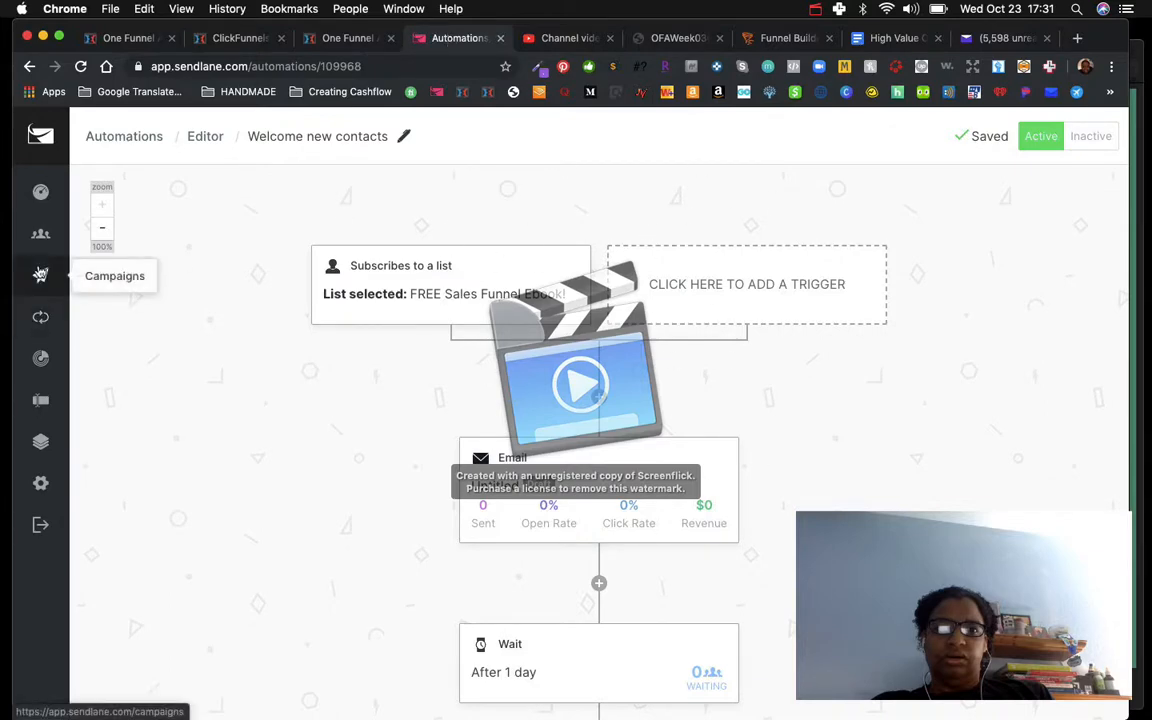
left_click(42, 278)
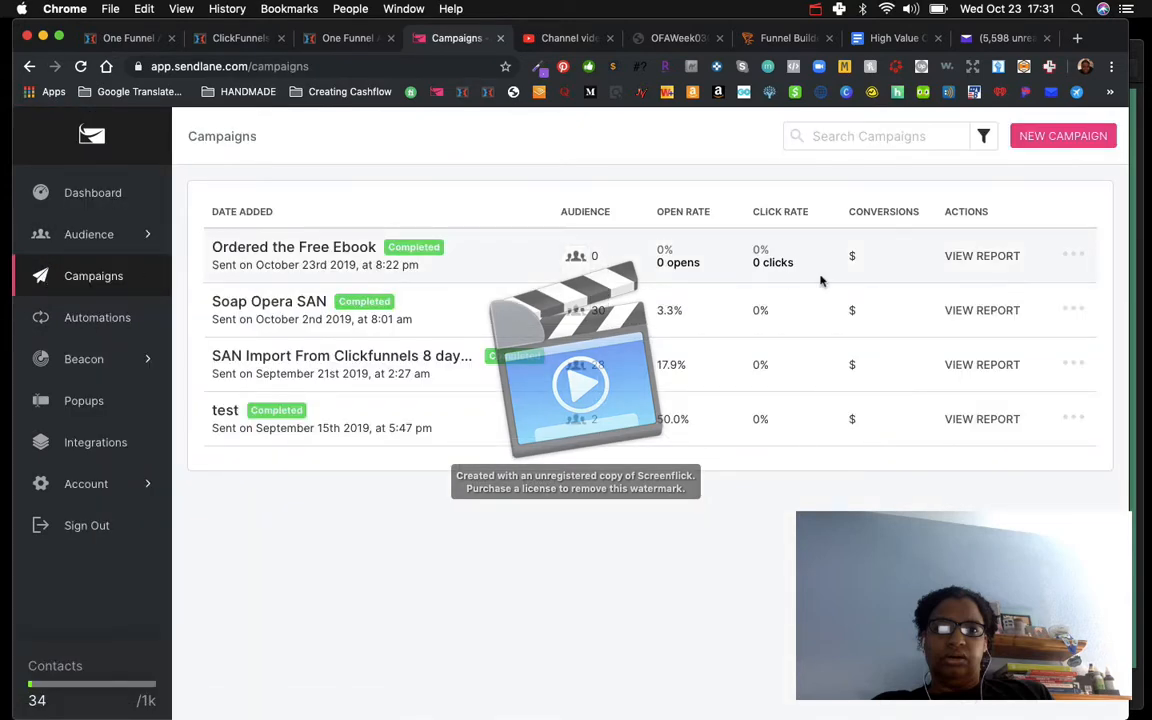
left_click(1075, 257)
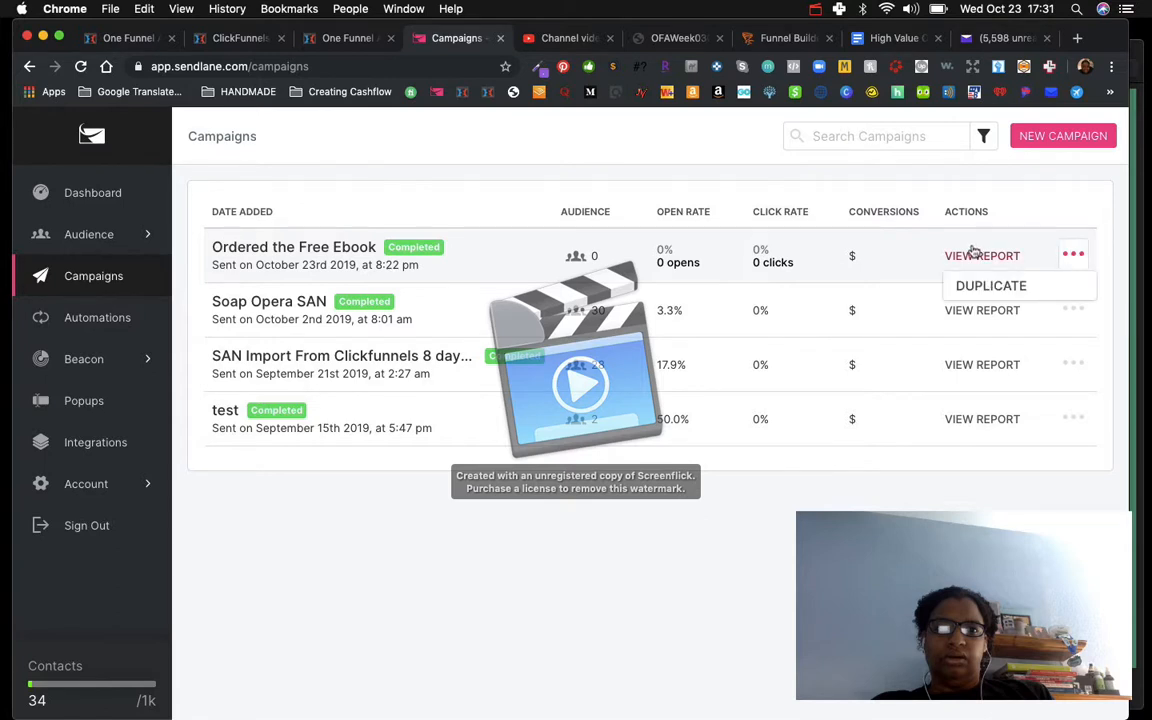
left_click(338, 250)
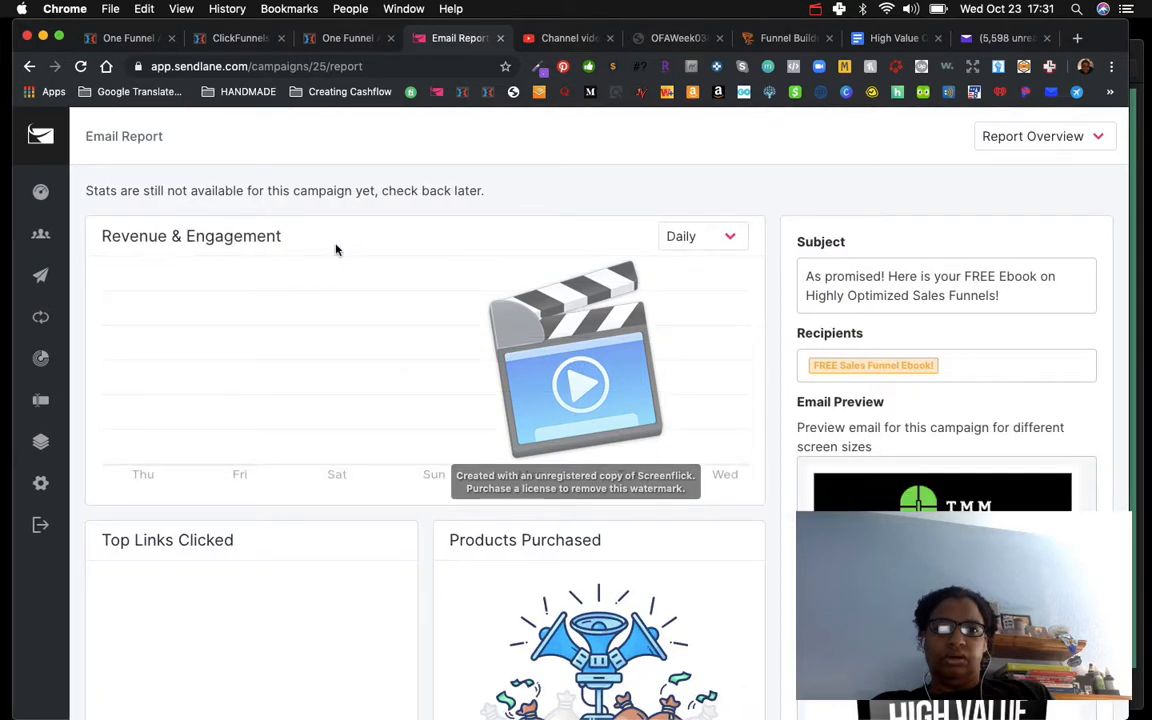
left_click(41, 275)
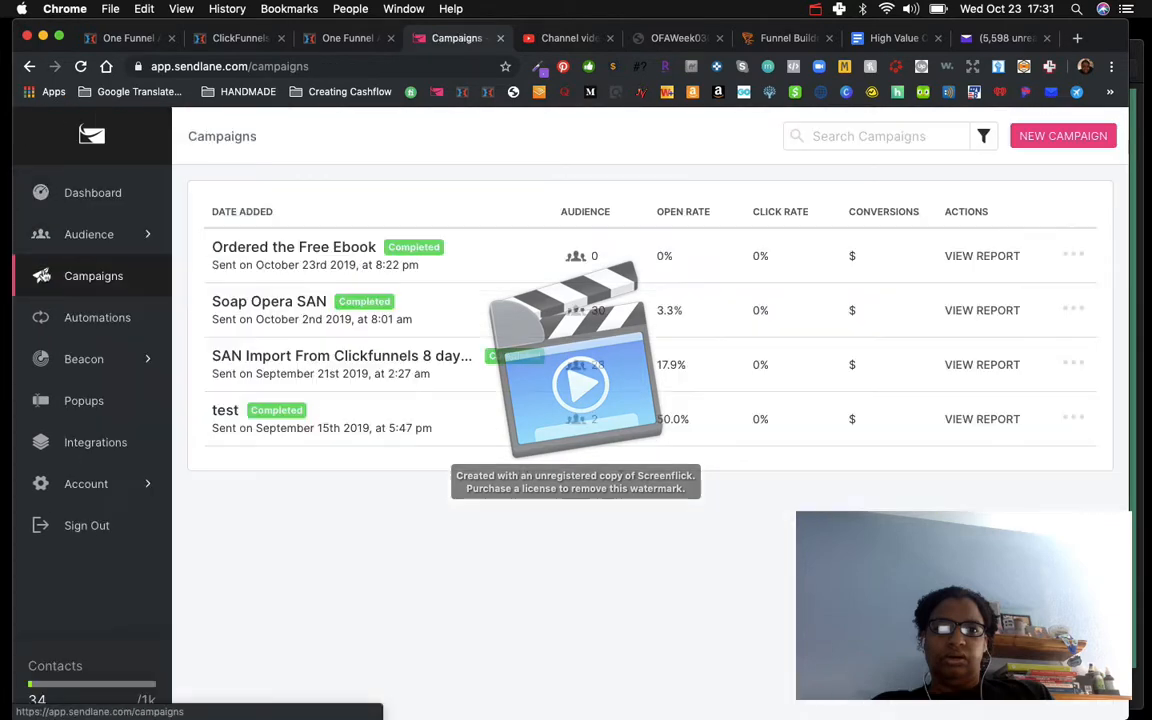
Step: Open the FREE Sales Funnel Ebook! list to check its subscribers
left_click(111, 233)
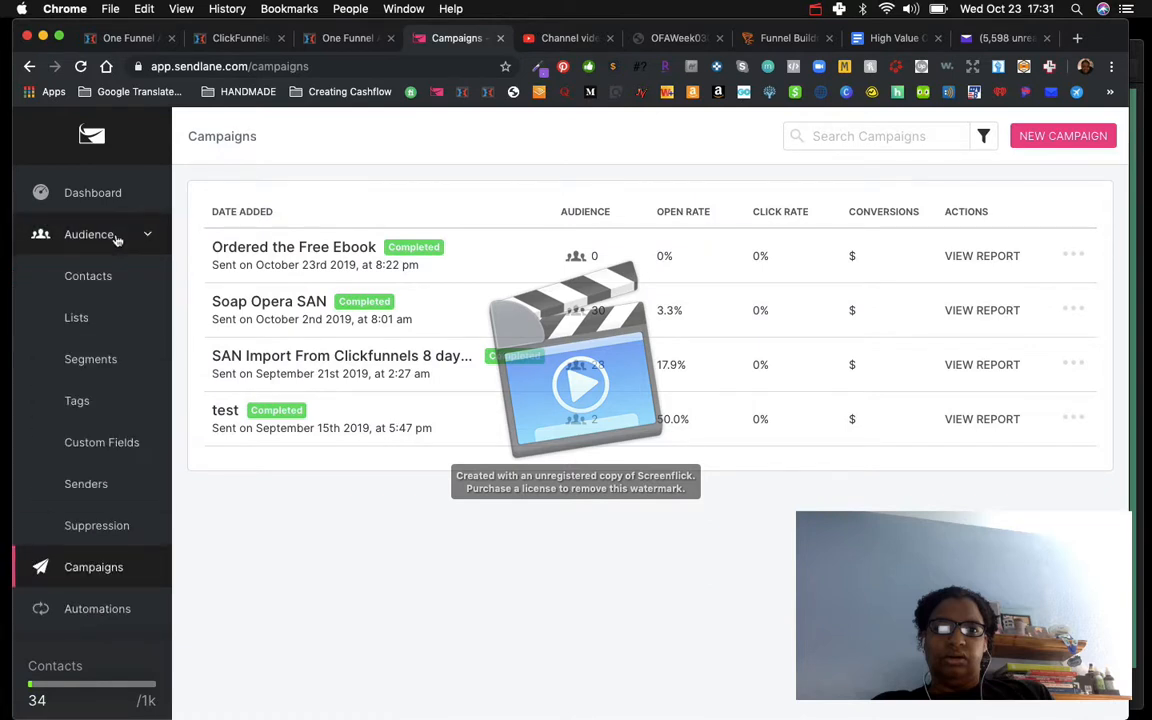
left_click(77, 320)
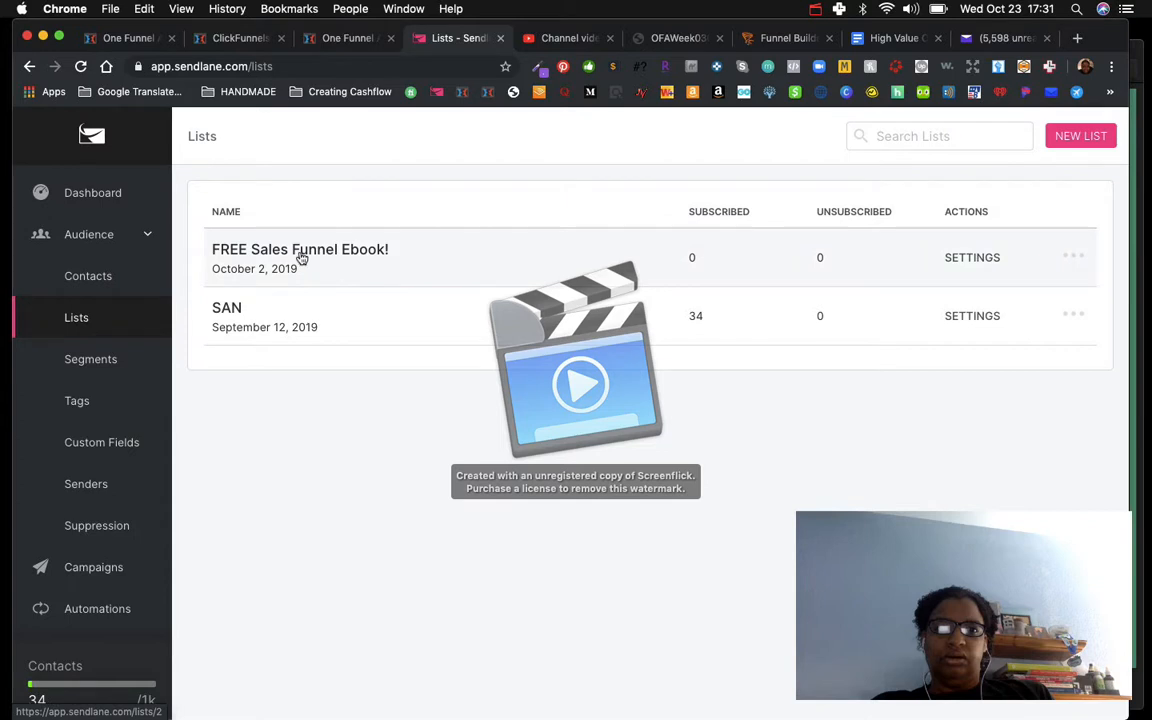
left_click(301, 252)
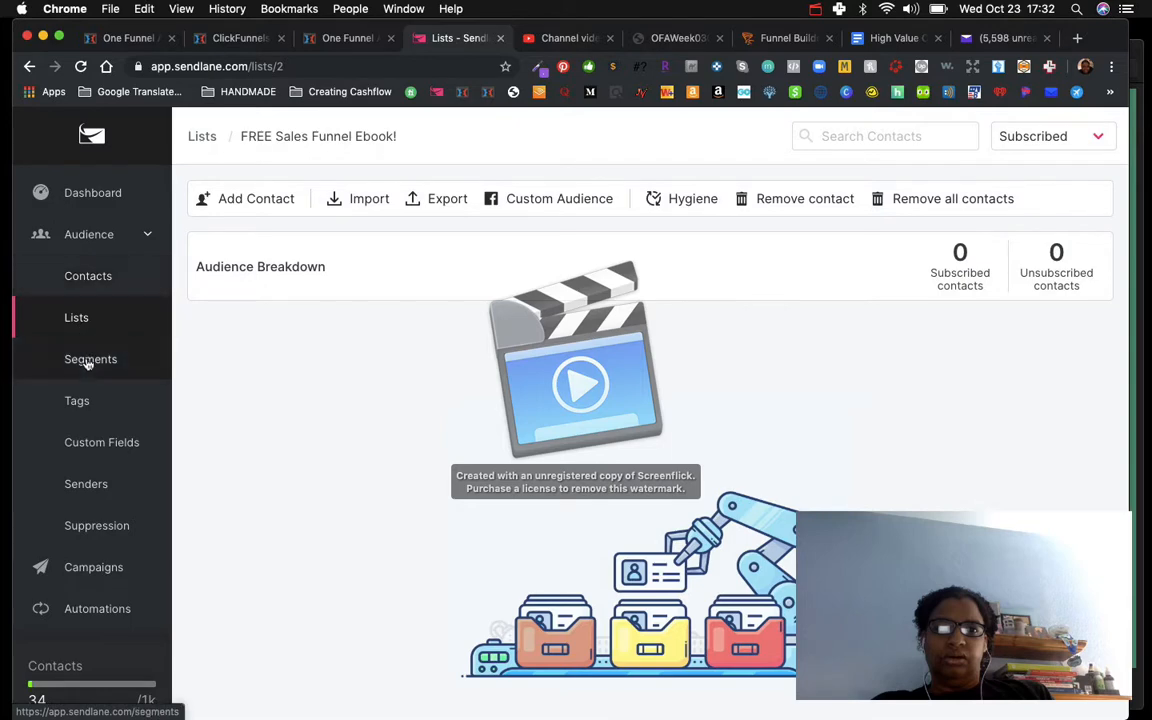
Step: Preview the Ordered the Free Ebook campaign email in desktop and mobile views
left_click(96, 572)
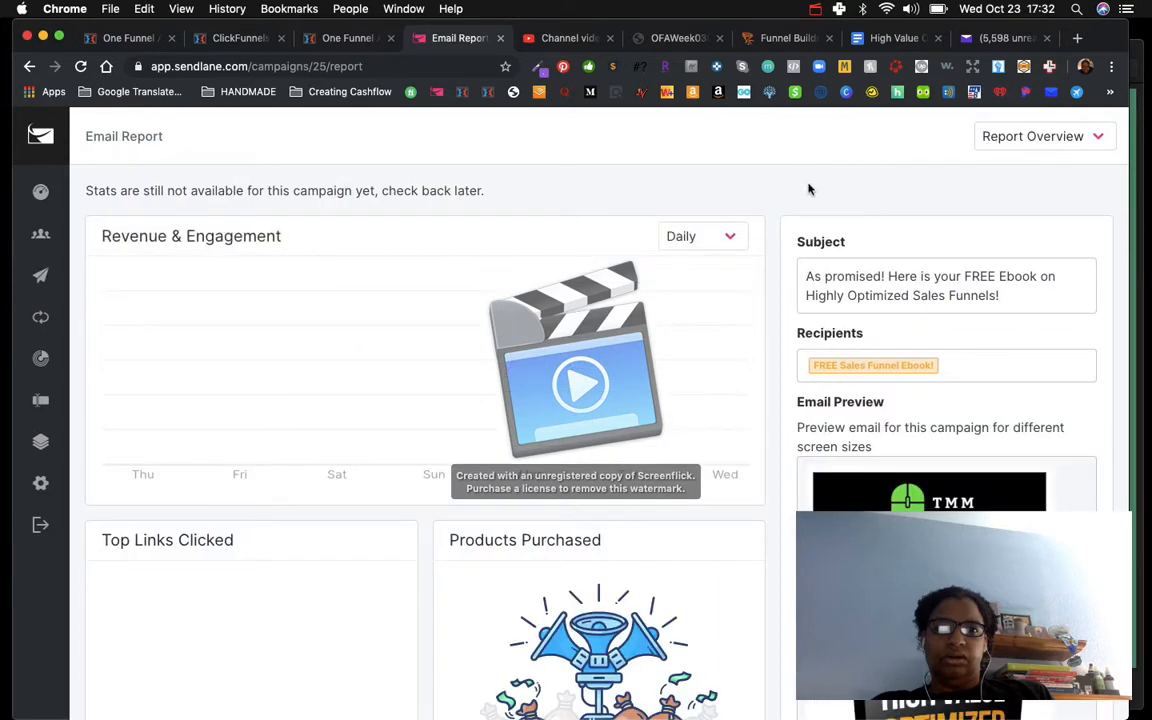
scroll(884, 419, "down", 5)
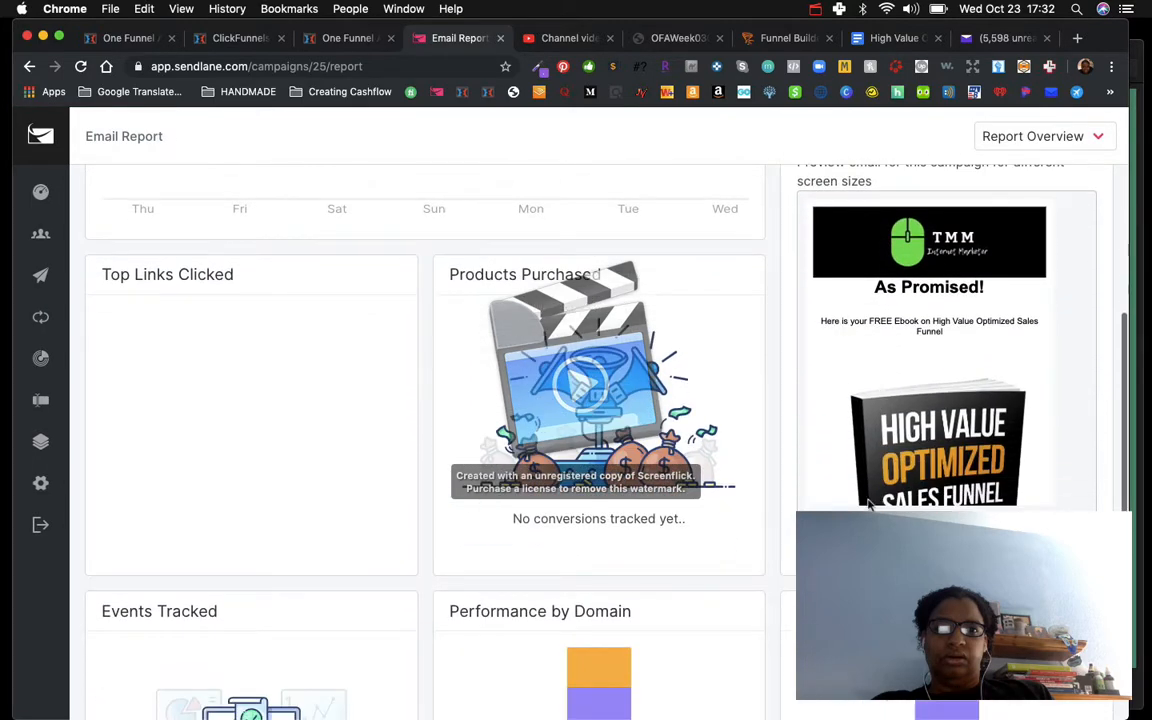
left_click(870, 500)
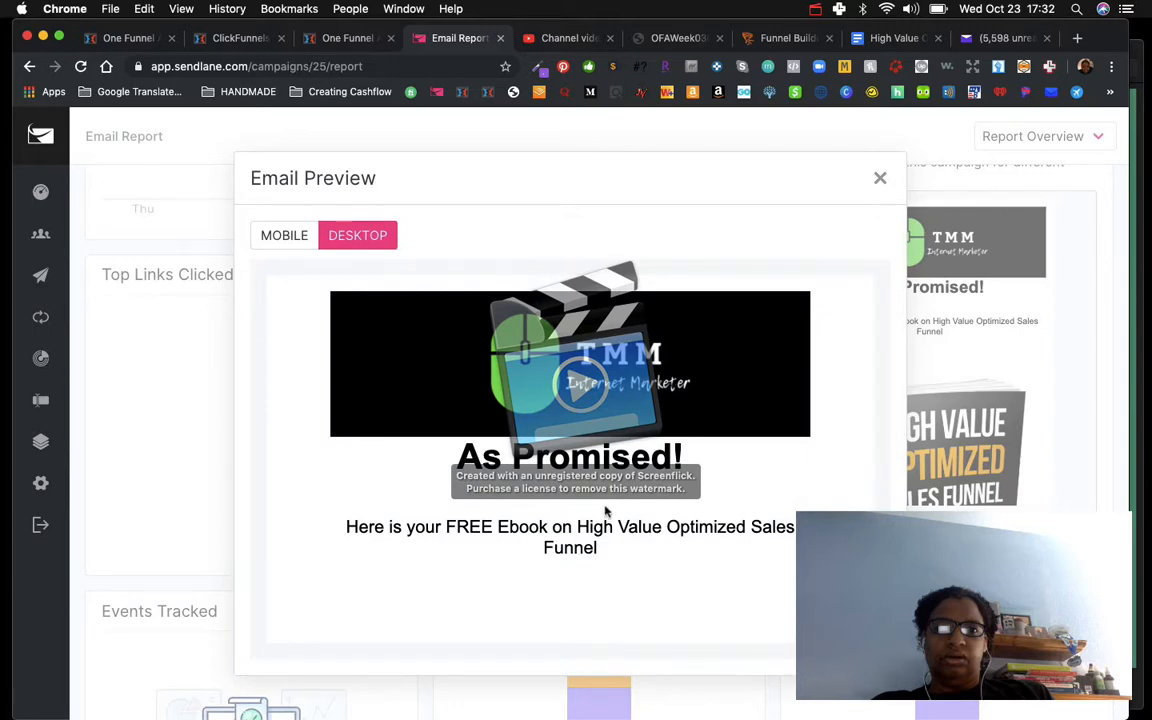
scroll(605, 511, "down", 10)
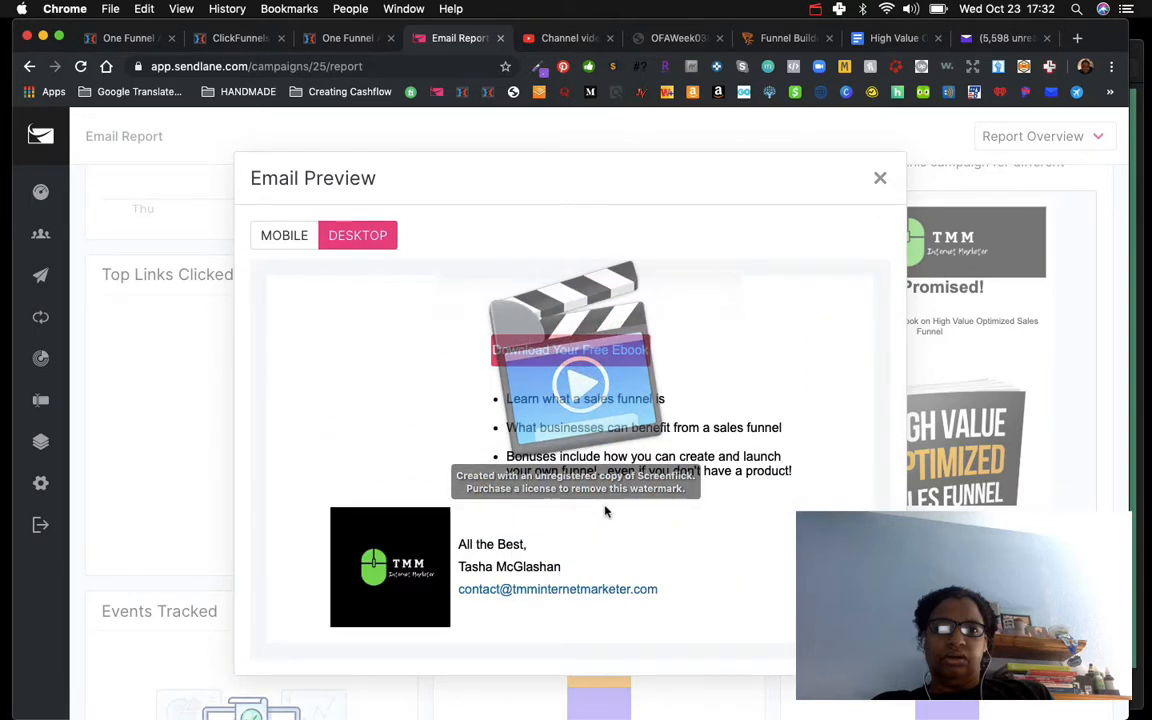
scroll(605, 511, "up", 10)
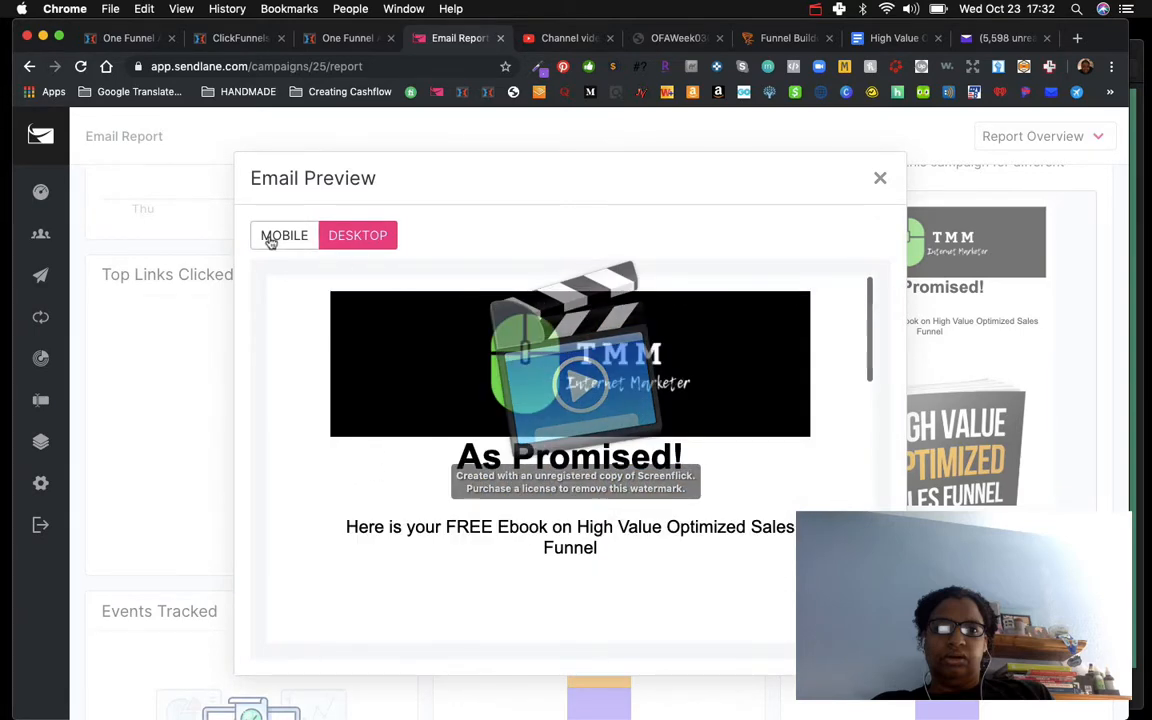
left_click(270, 242)
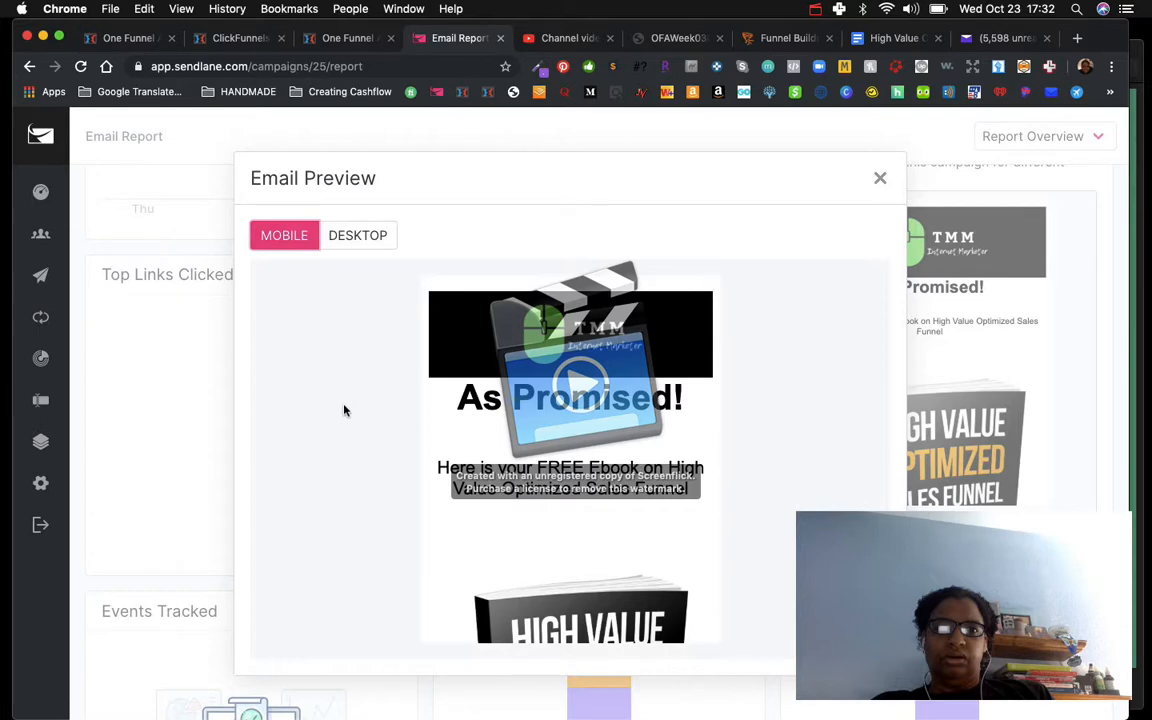
scroll(509, 513, "down", 10)
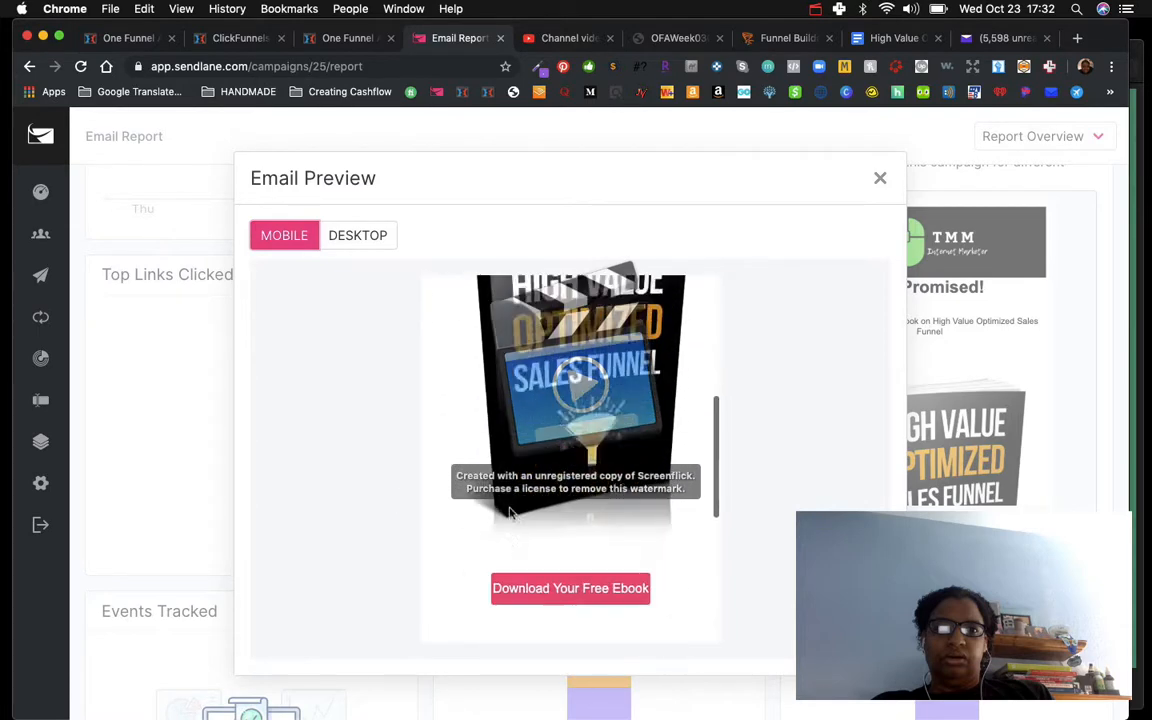
scroll(458, 456, "up", 10)
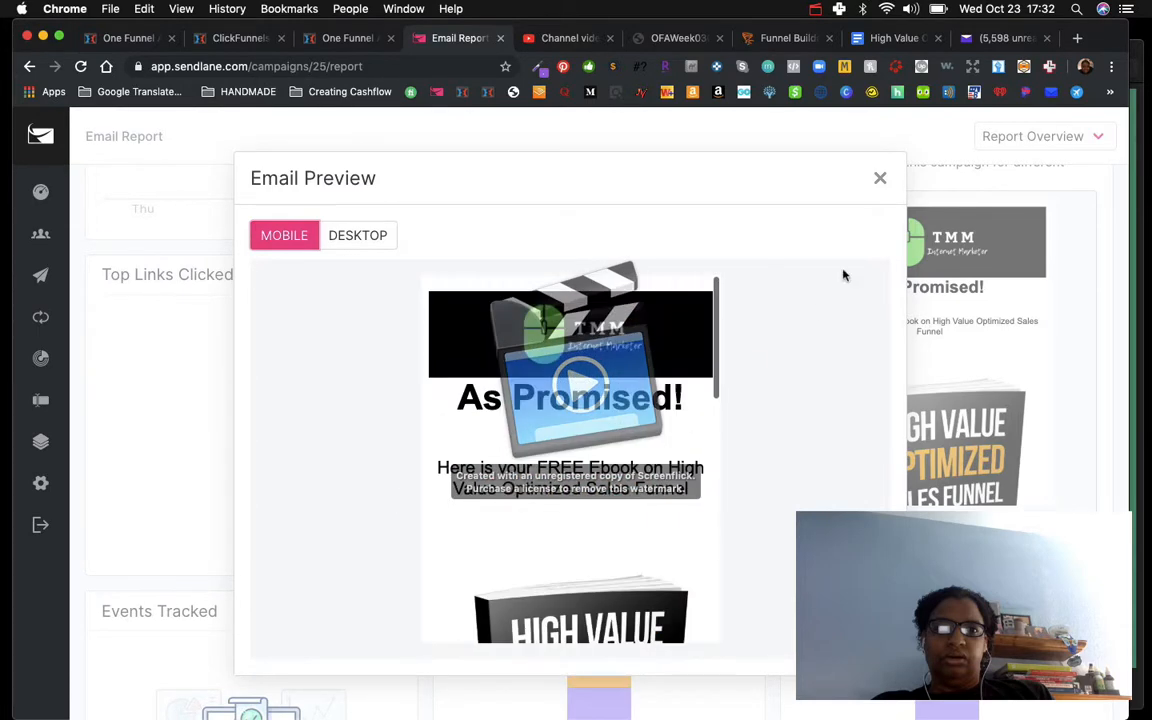
left_click(880, 178)
scroll(941, 364, "up", 3)
scroll(941, 364, "up", 1)
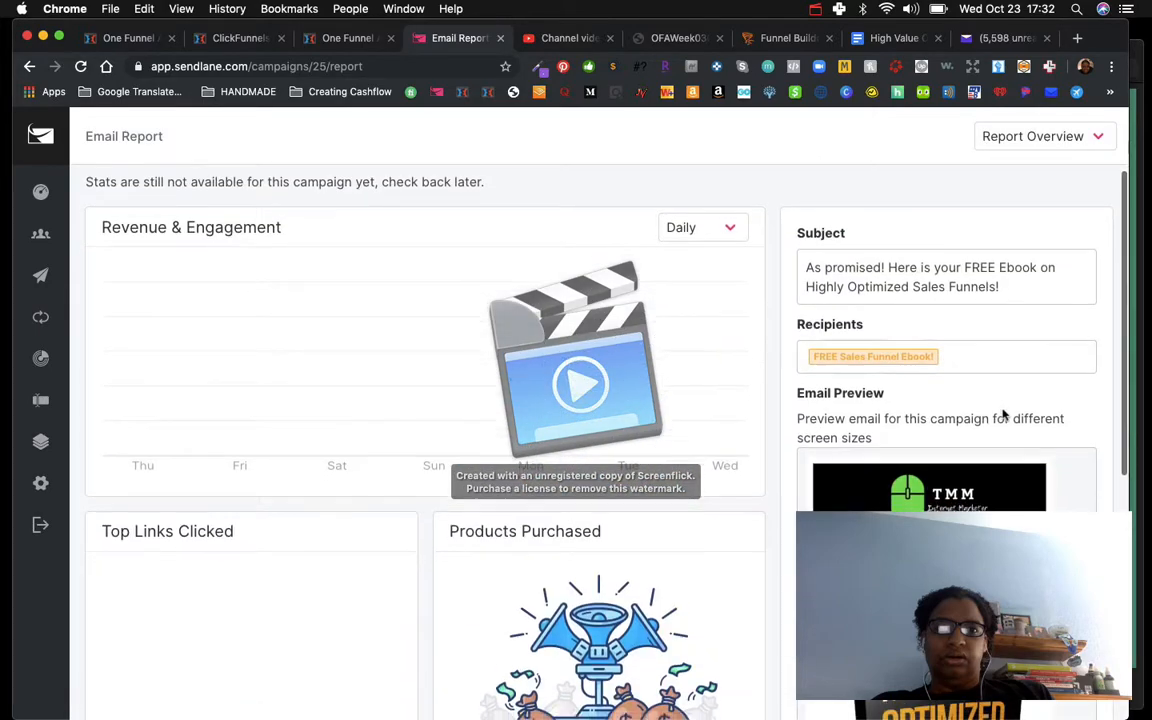
scroll(1004, 414, "down", 5)
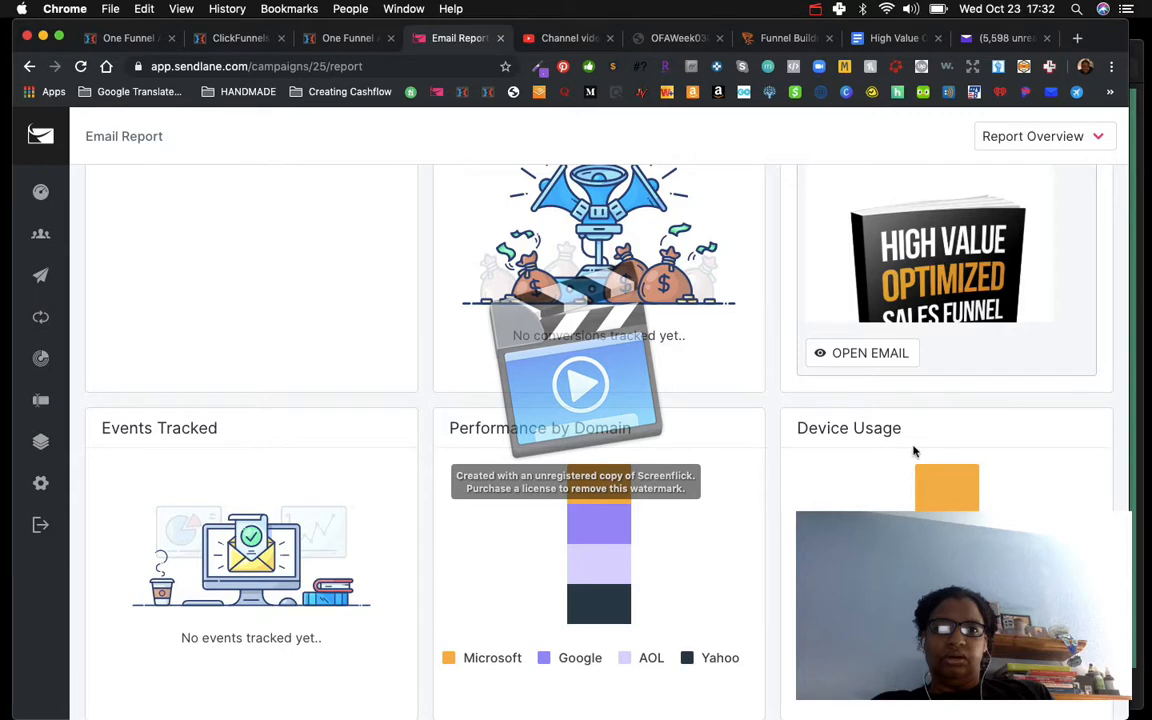
scroll(913, 450, "up", 5)
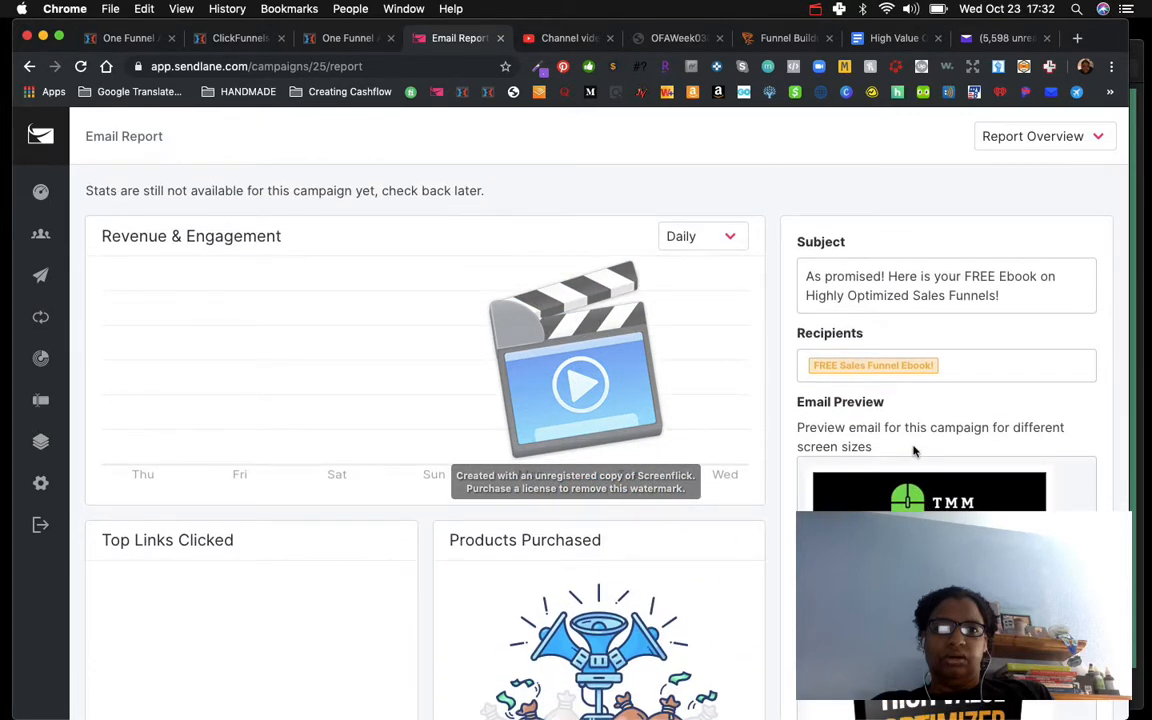
left_click(816, 10)
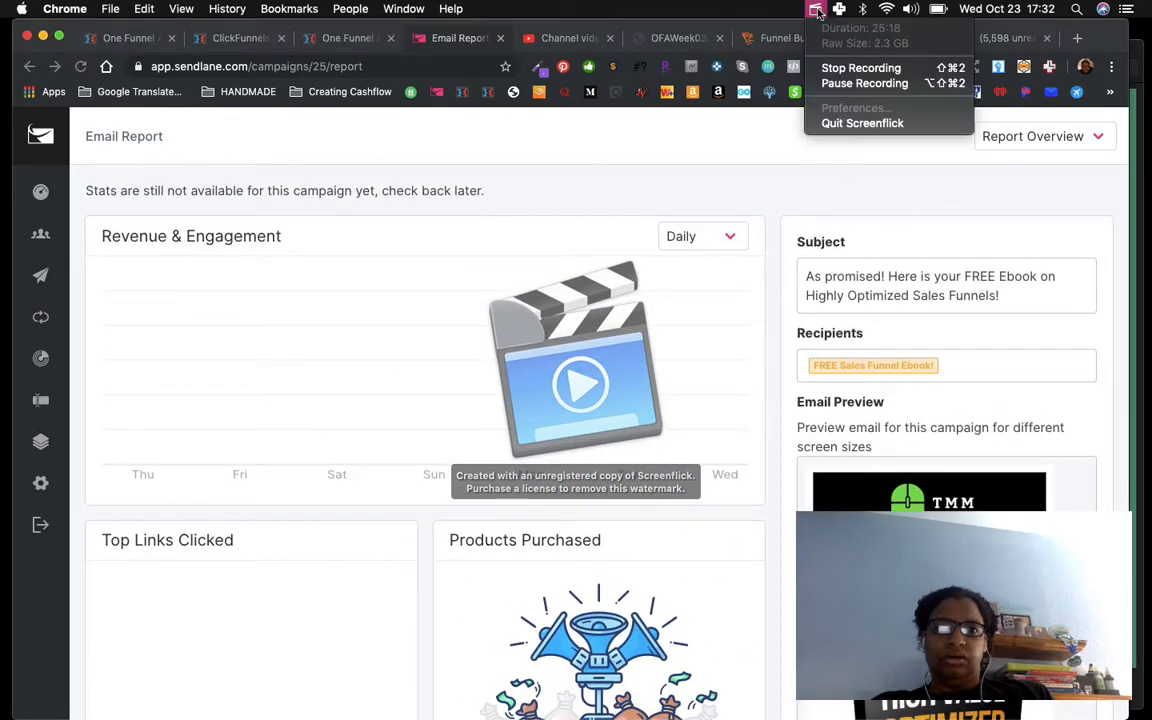
left_click(827, 87)
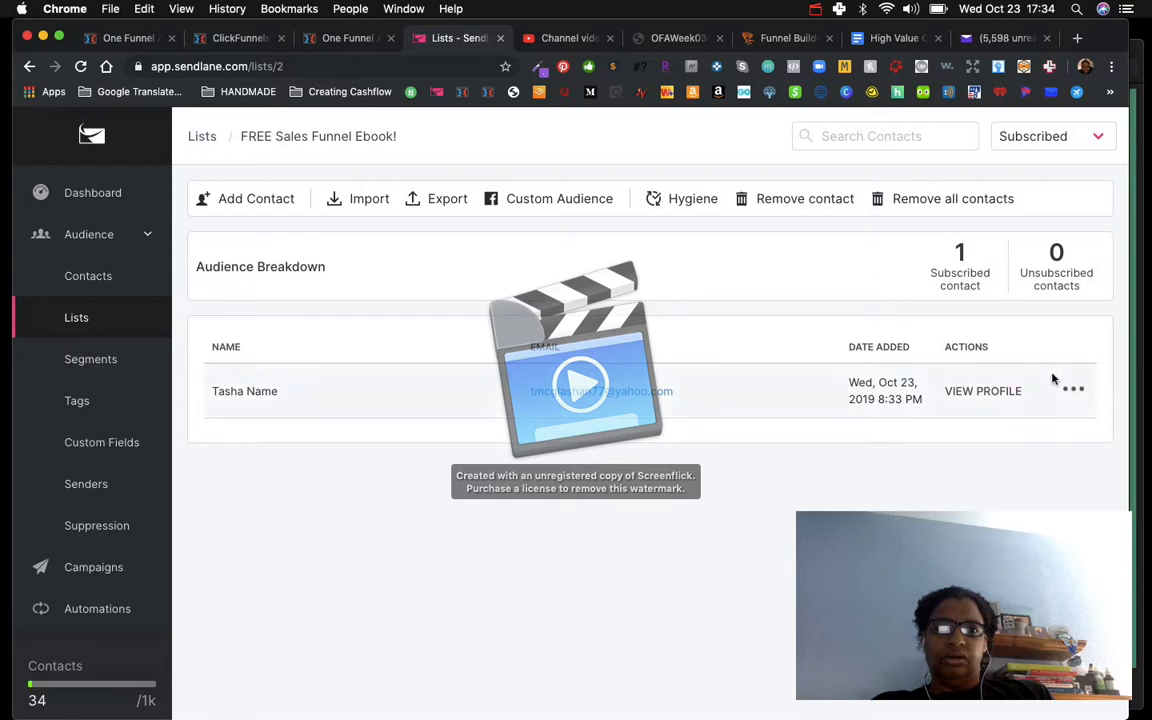
left_click(1075, 391)
left_click(1076, 391)
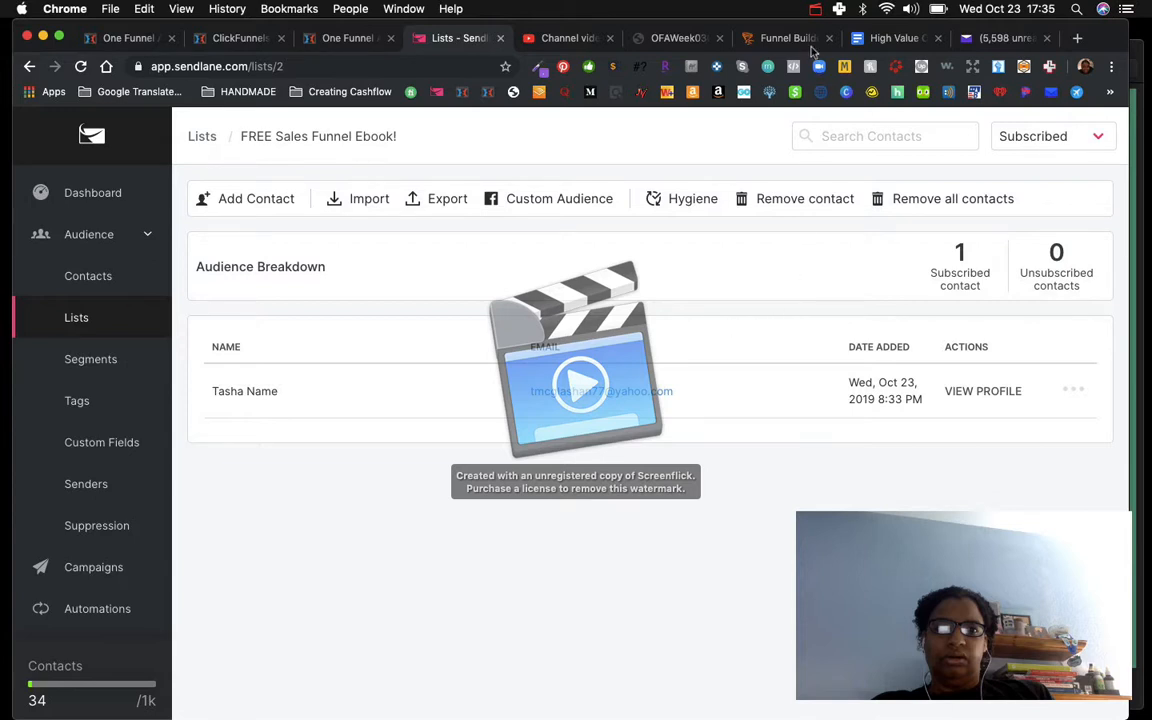
left_click(816, 10)
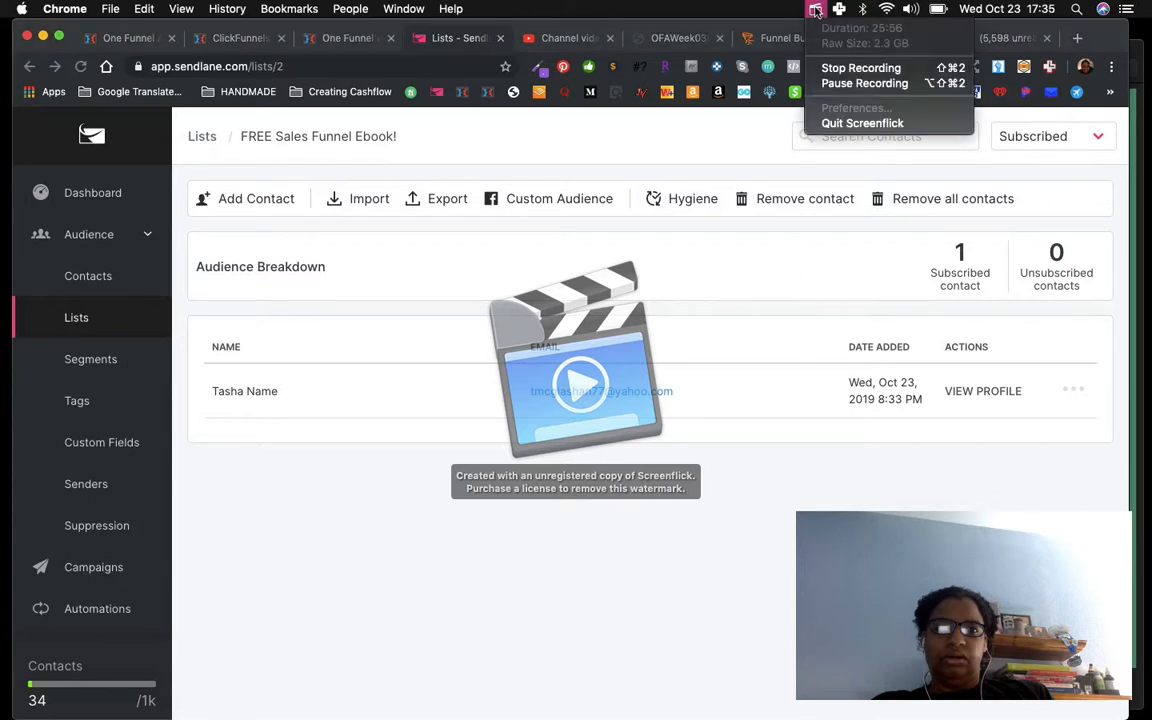
left_click(832, 86)
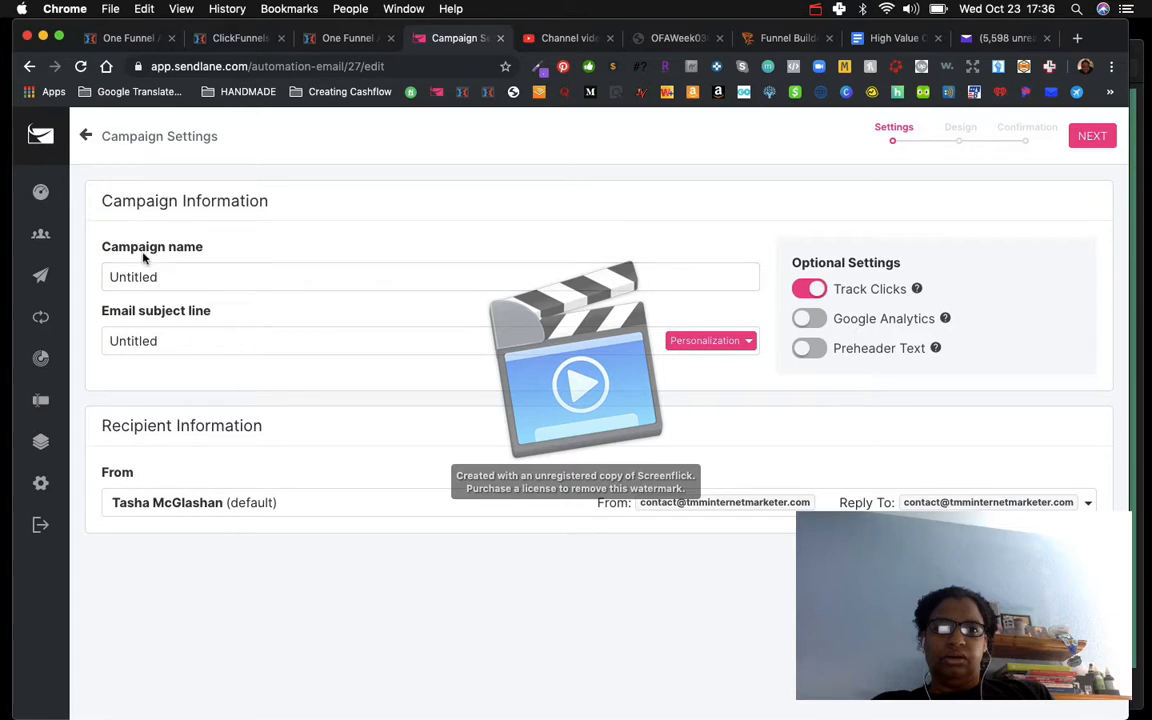
Step: Advance through the new automation email's settings and apply the Welcome to the Fresh Life pre-designed template
left_click(155, 279)
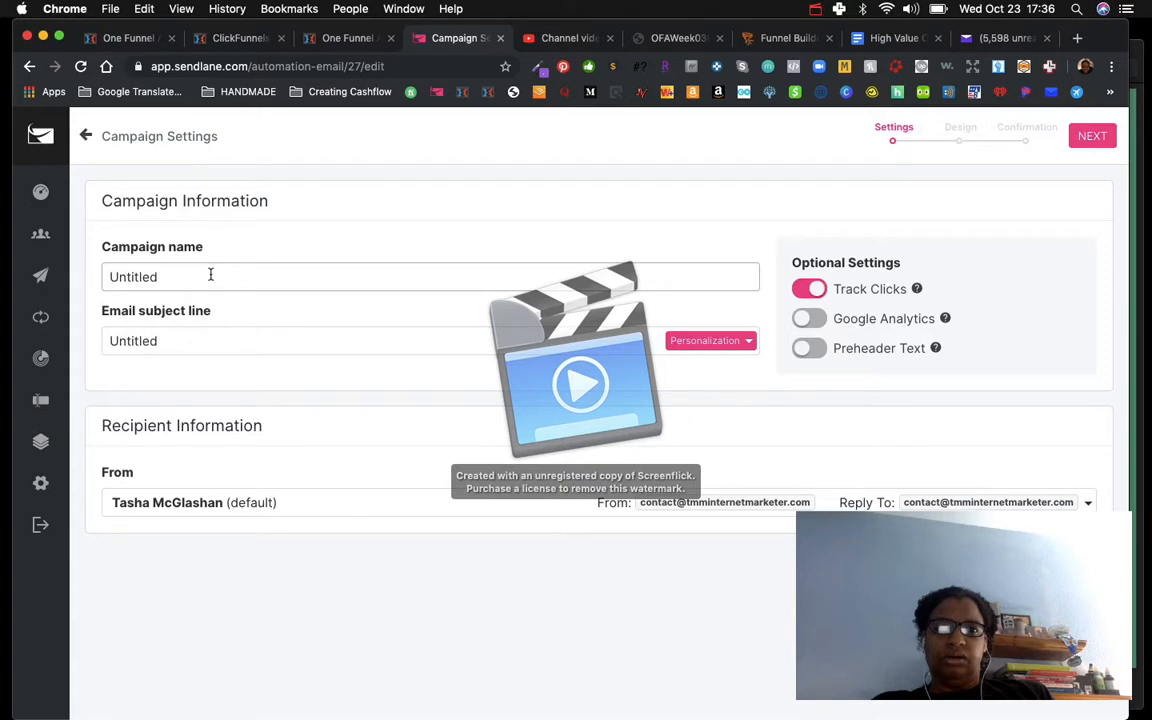
left_click(171, 342)
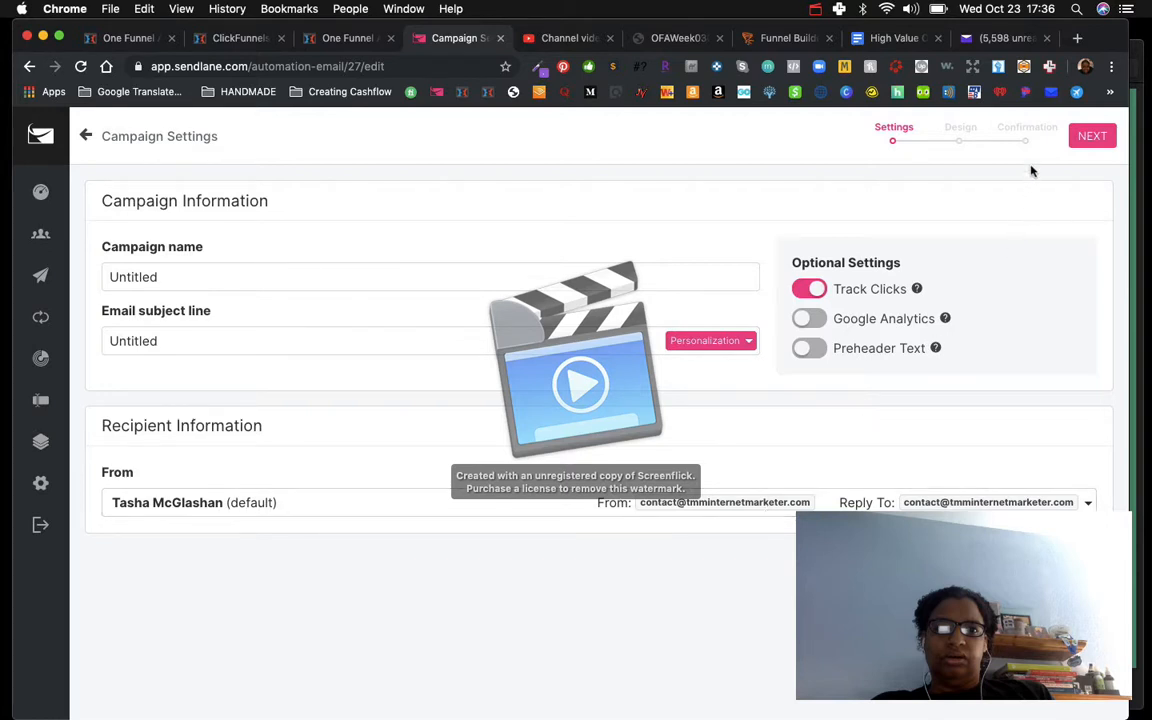
left_click(1094, 136)
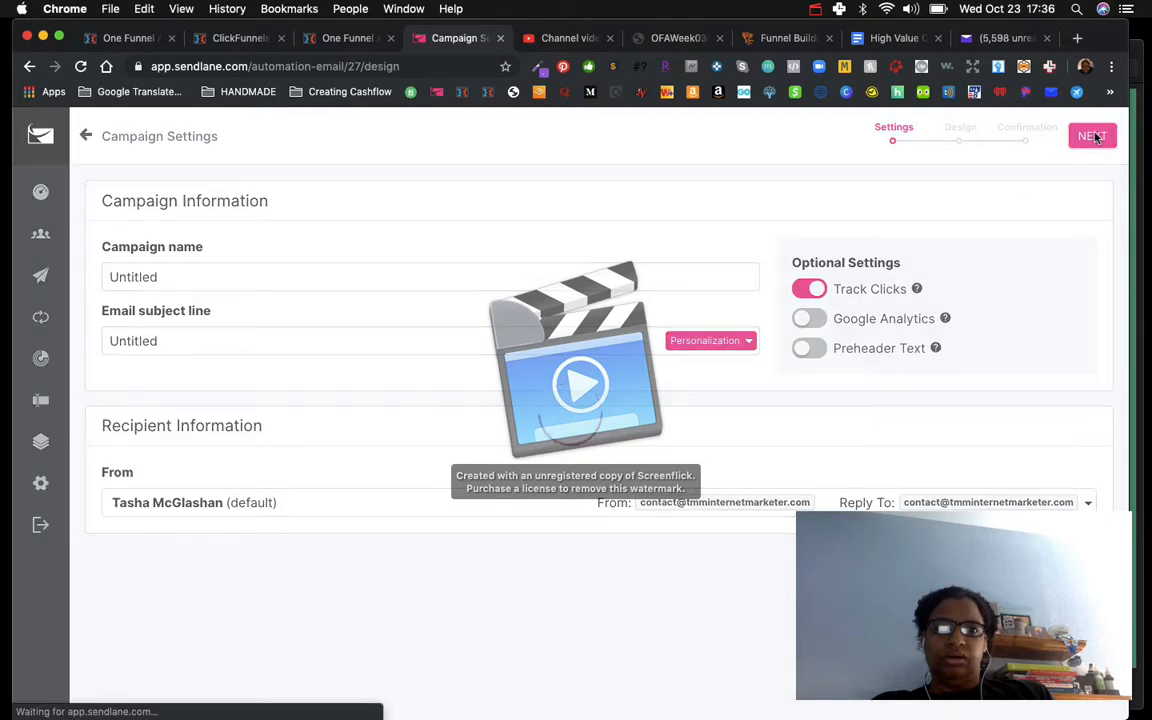
mouse_move(386, 316)
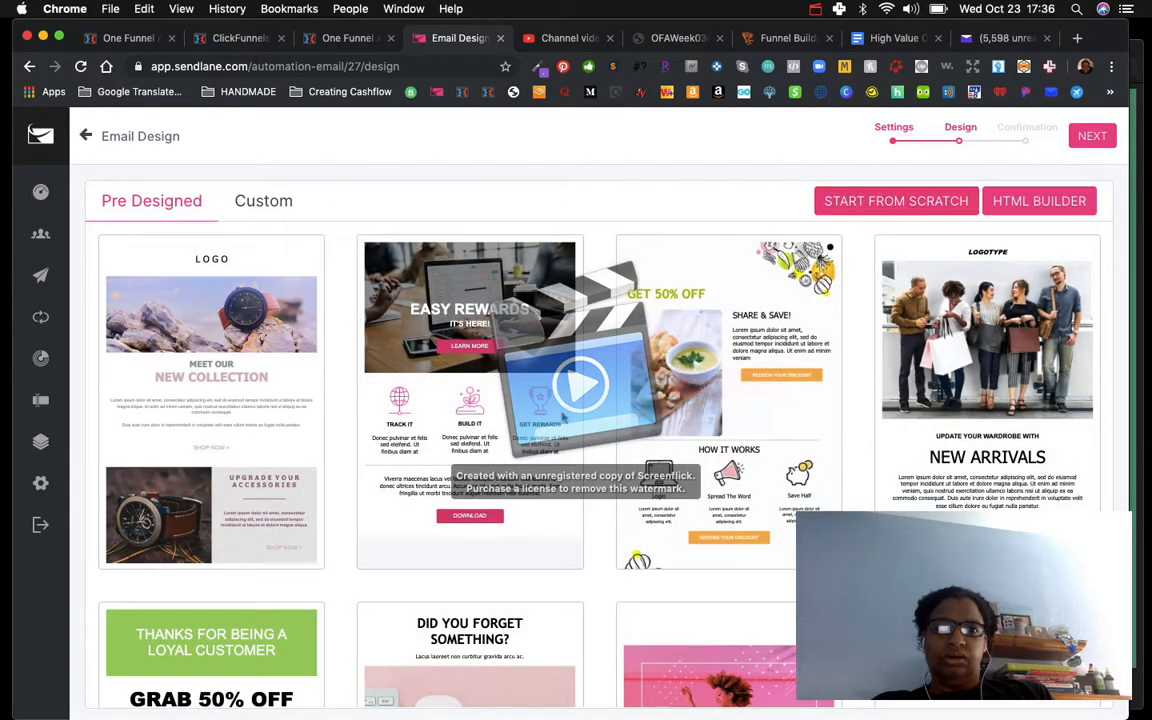
scroll(565, 418, "down", 5)
scroll(563, 417, "down", 5)
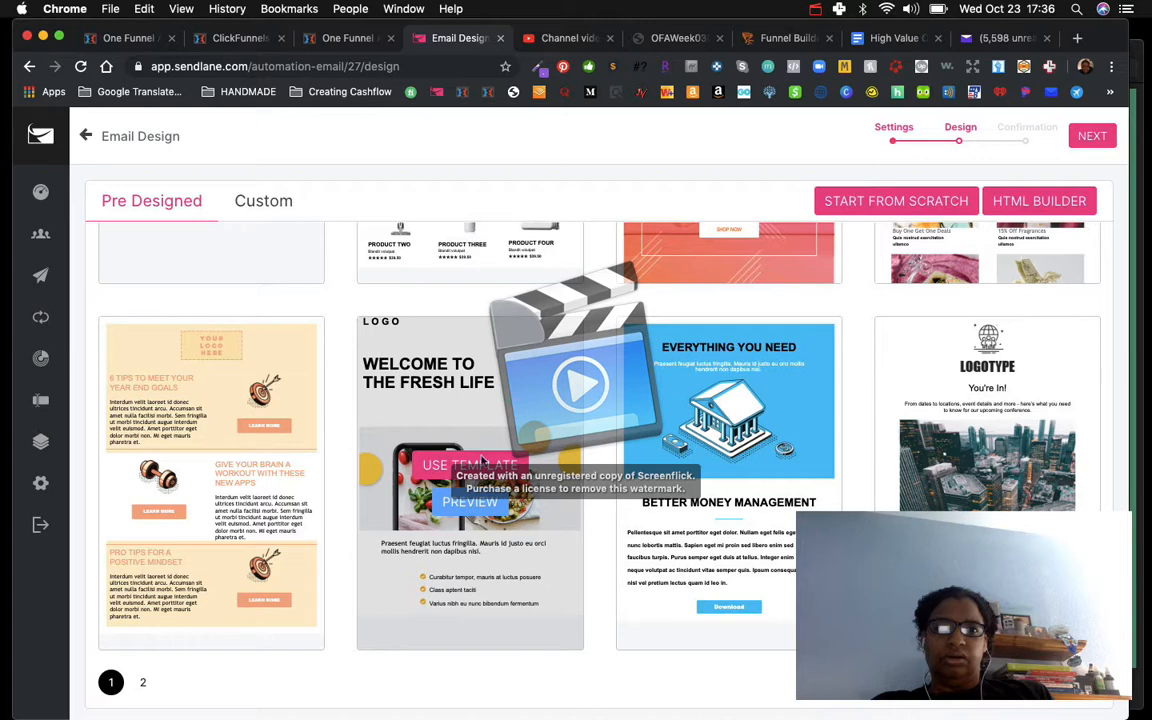
left_click(473, 468)
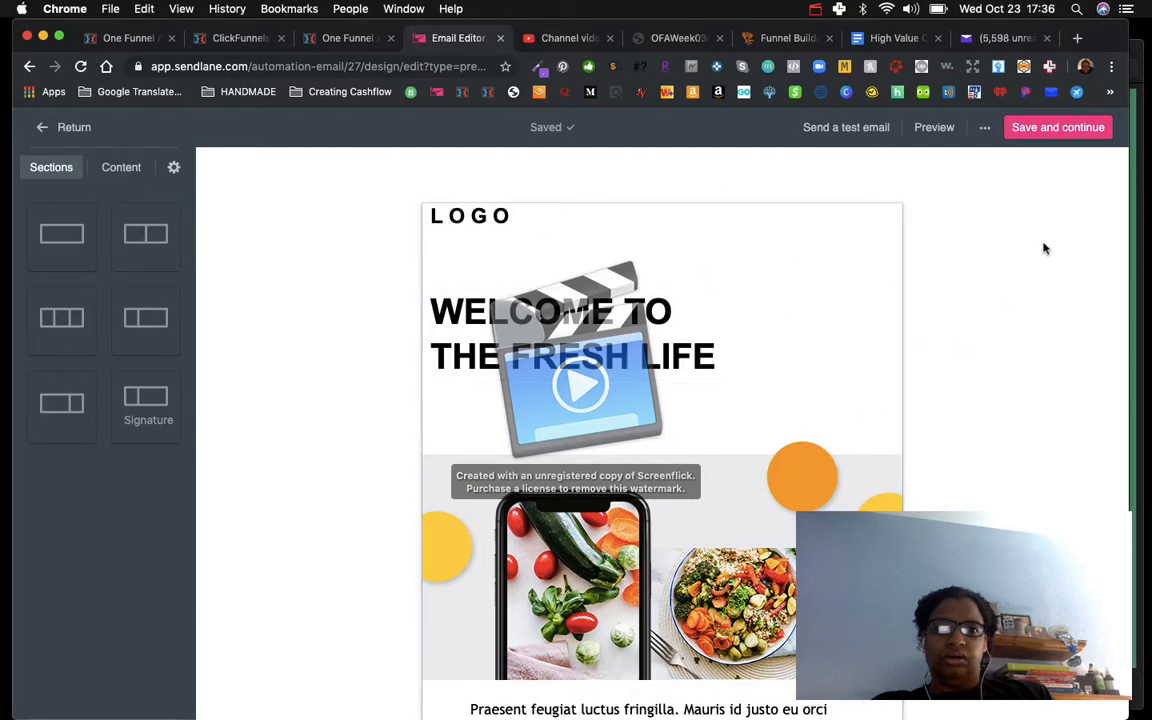
Step: Preview the templated email in desktop and mobile views, then close the preview
left_click(934, 127)
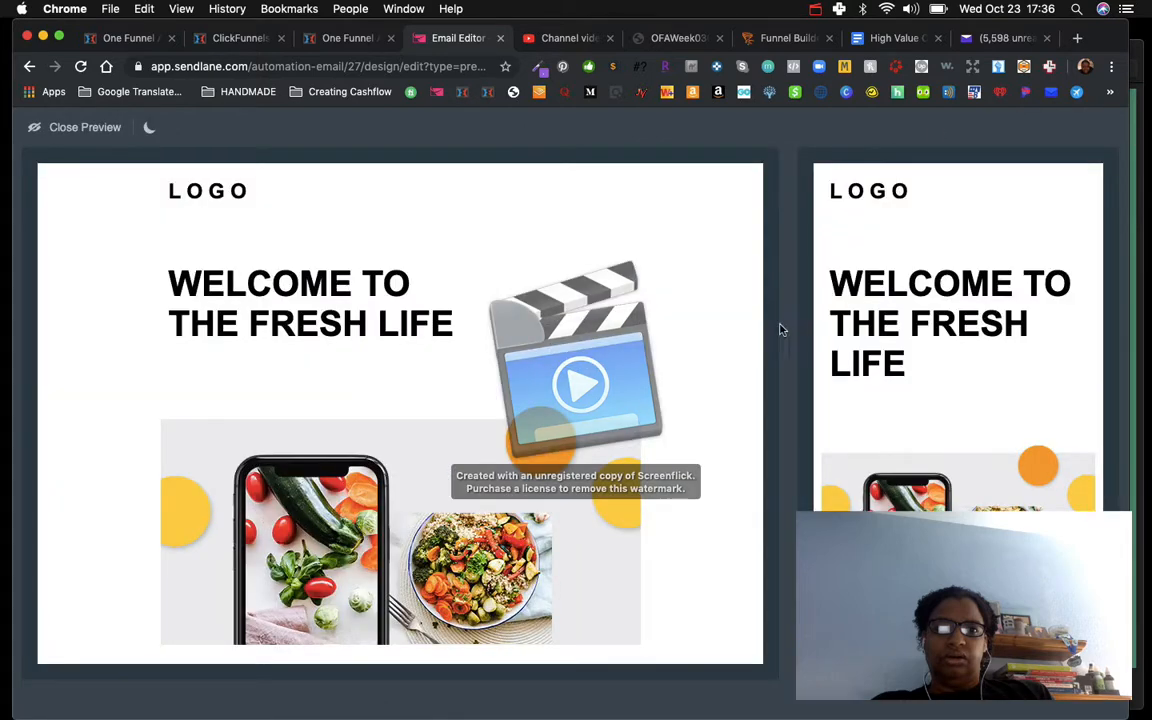
scroll(942, 420, "down", 15)
scroll(942, 440, "up", 1)
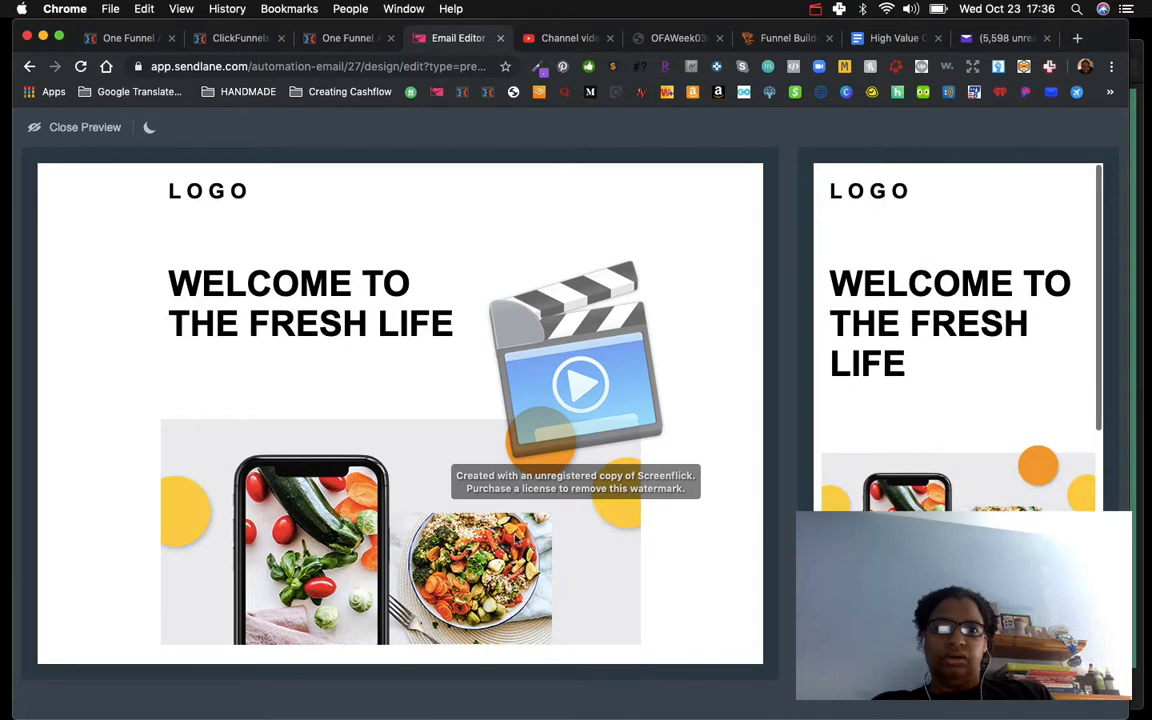
scroll(514, 538, "down", 4)
scroll(514, 538, "up", 4)
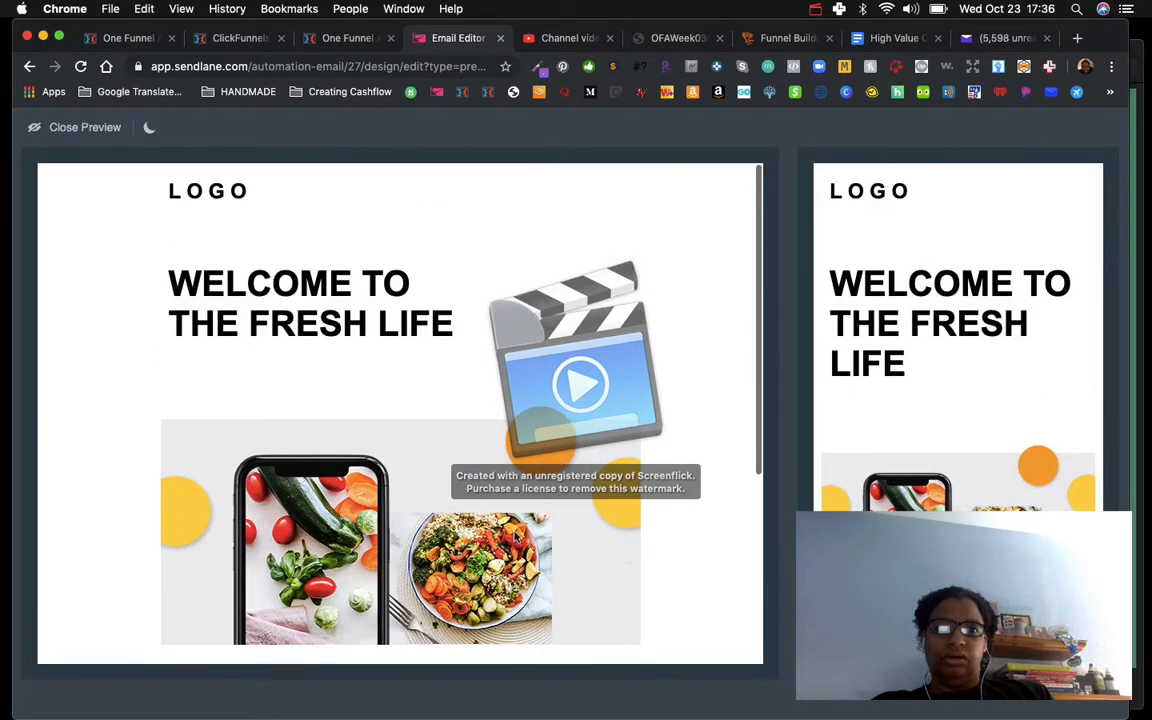
left_click(72, 127)
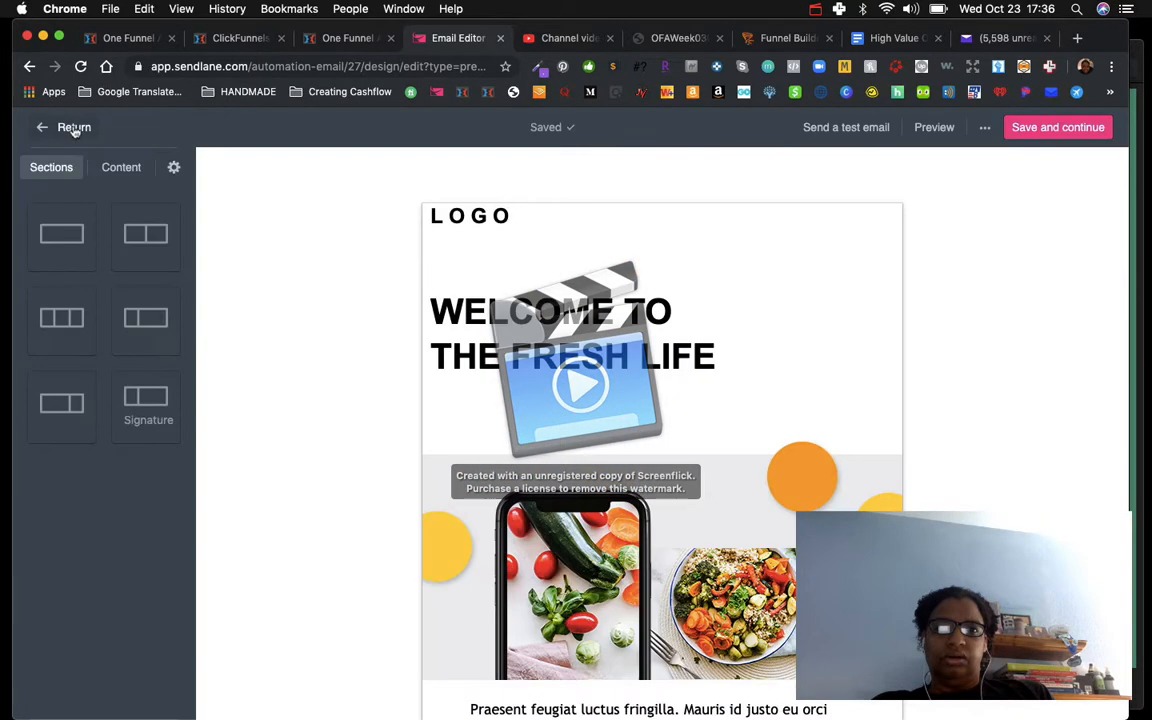
Step: Send a test email of the template to the personal Yahoo email address
left_click(862, 130)
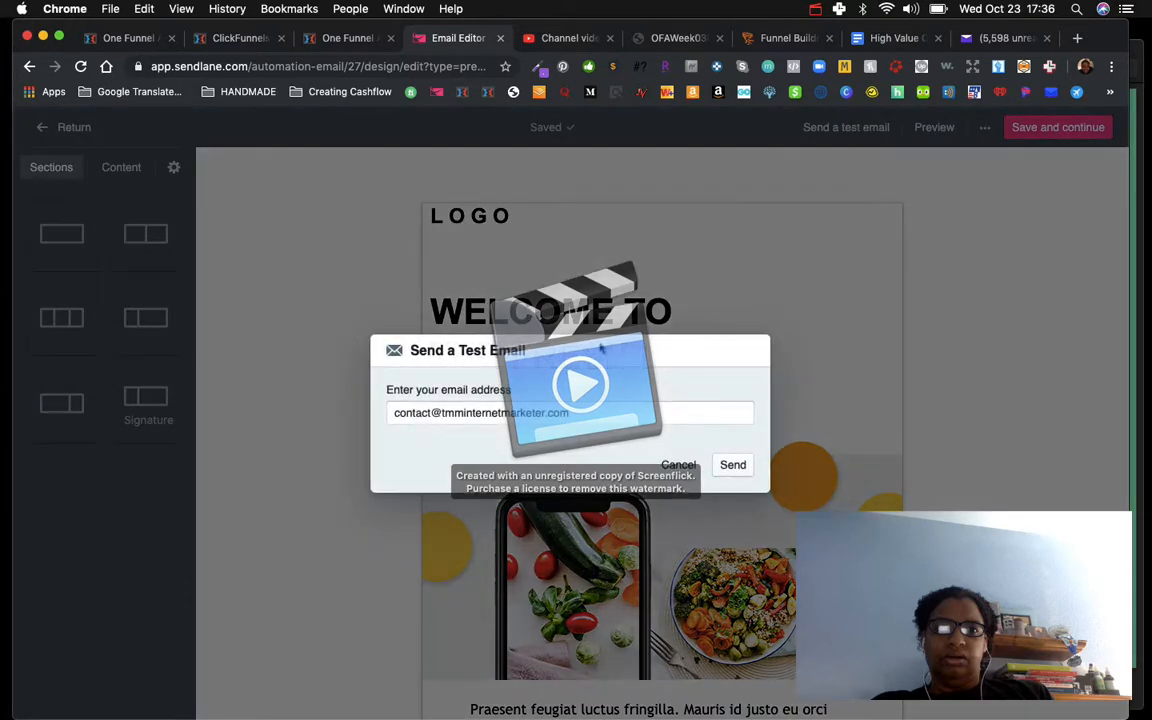
left_click(590, 410)
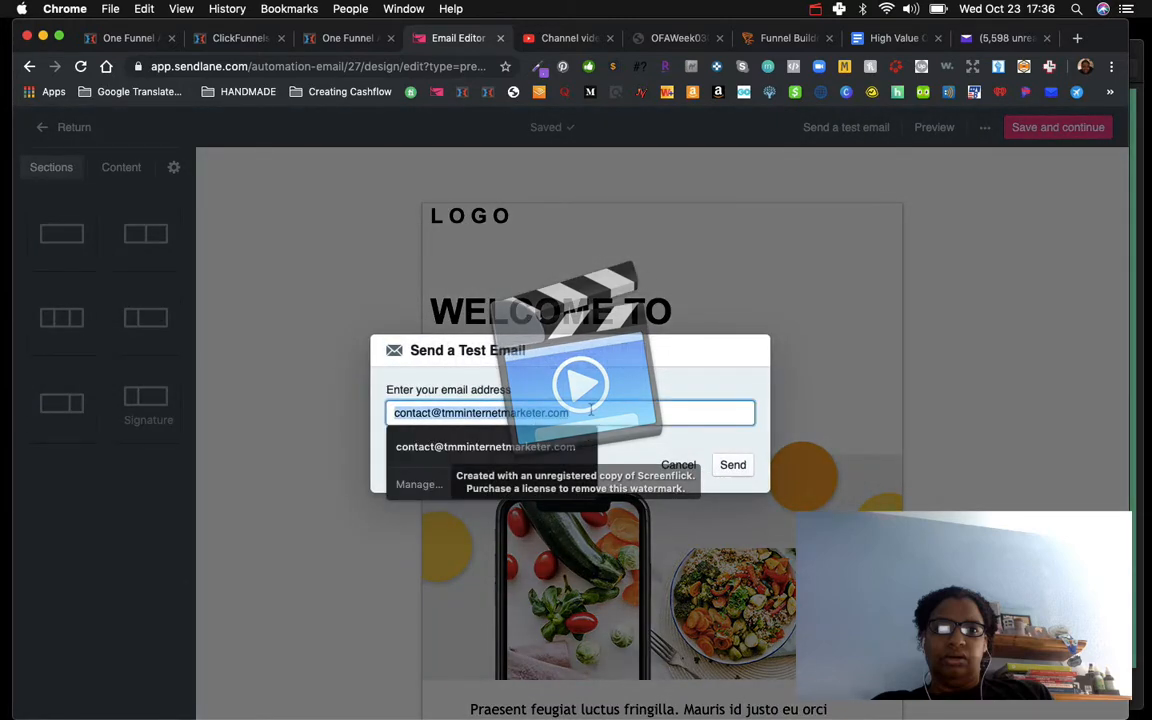
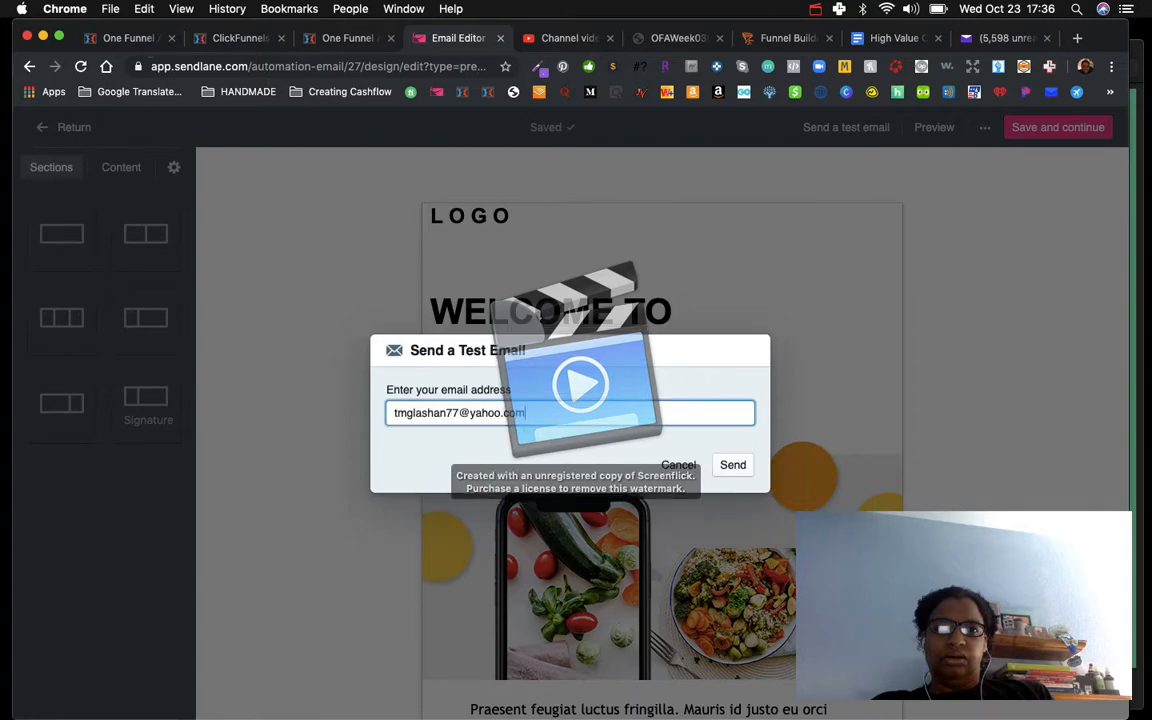
left_click(733, 465)
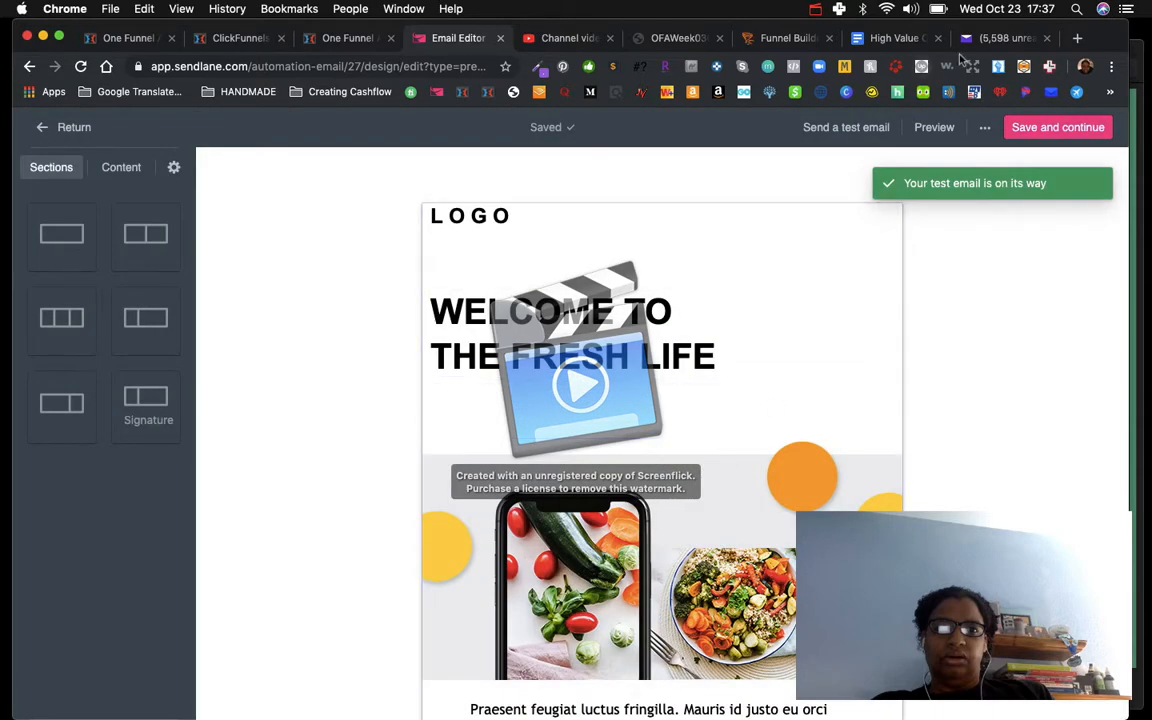
Step: Check the Yahoo Mail inbox, unread and spam folders for the test email
left_click(990, 38)
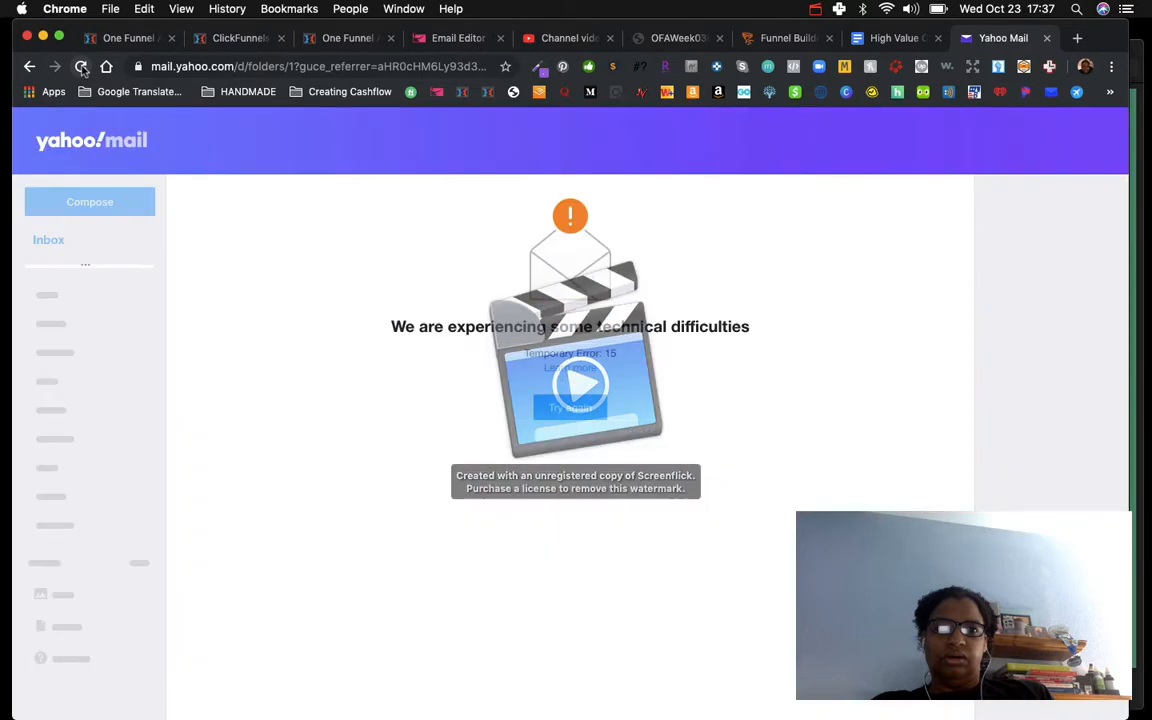
left_click(562, 412)
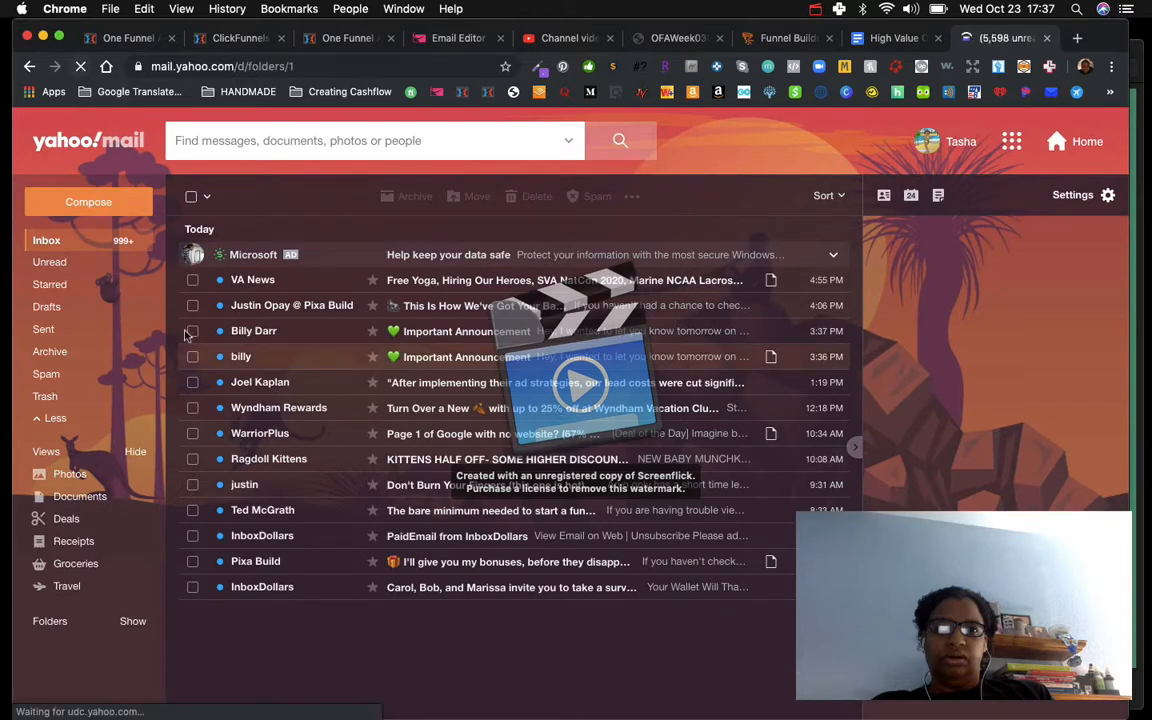
left_click(49, 262)
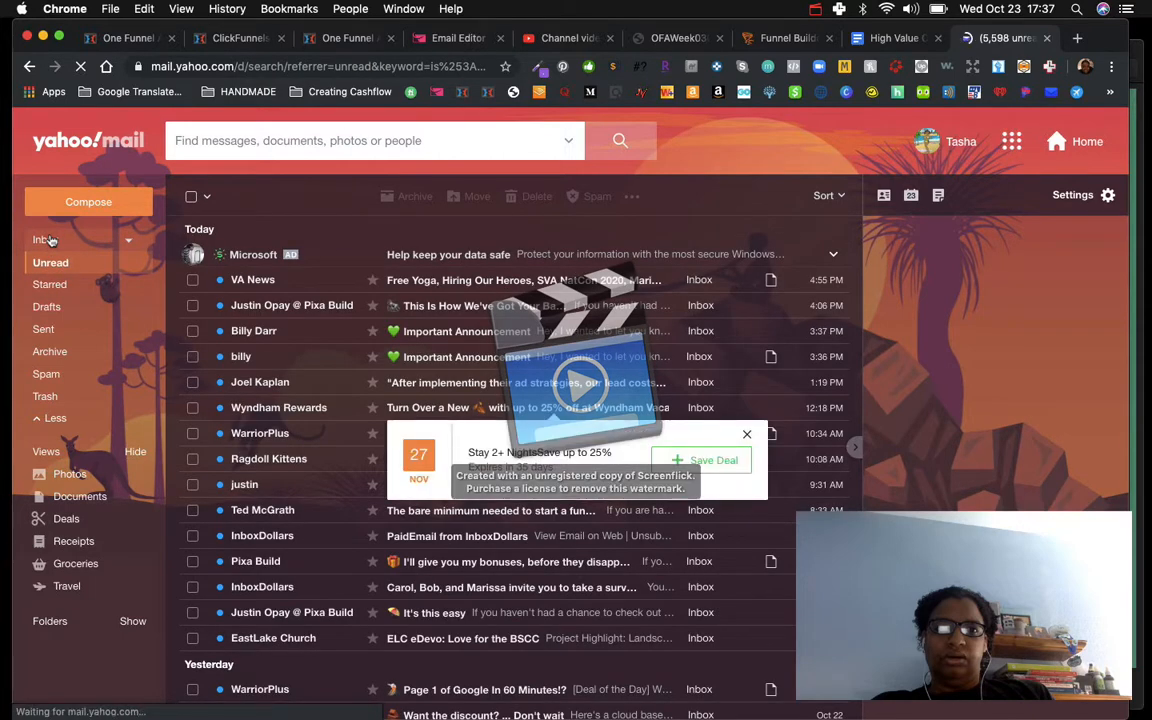
left_click(49, 240)
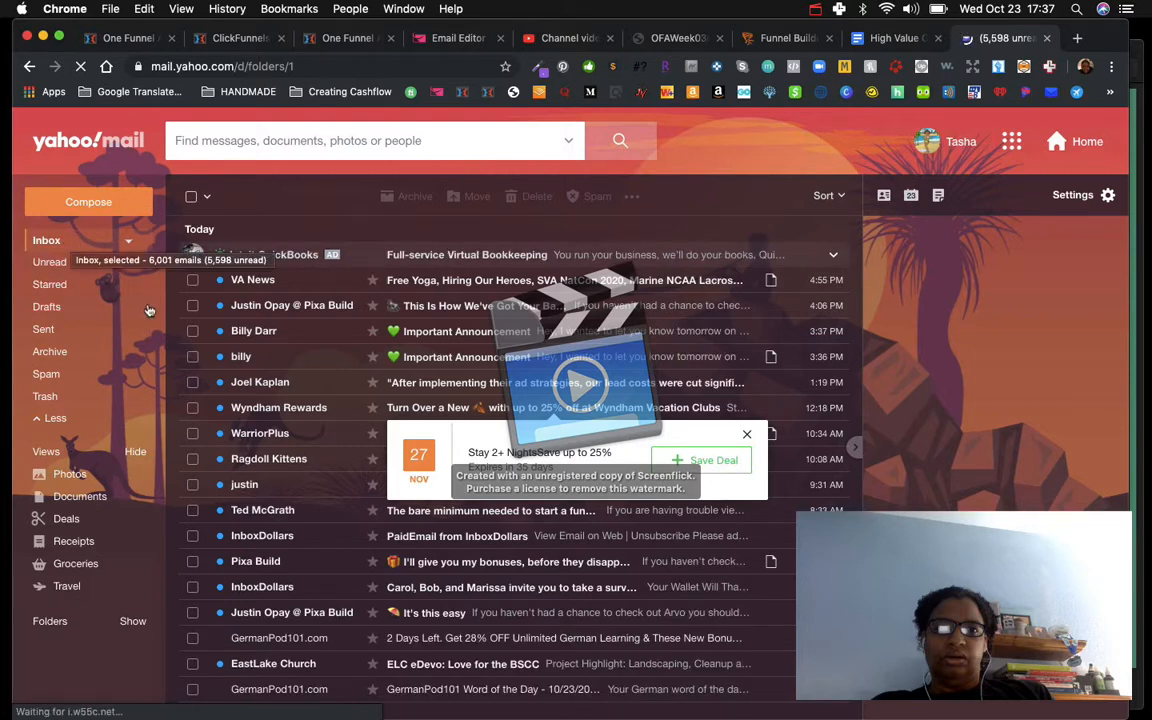
left_click(46, 376)
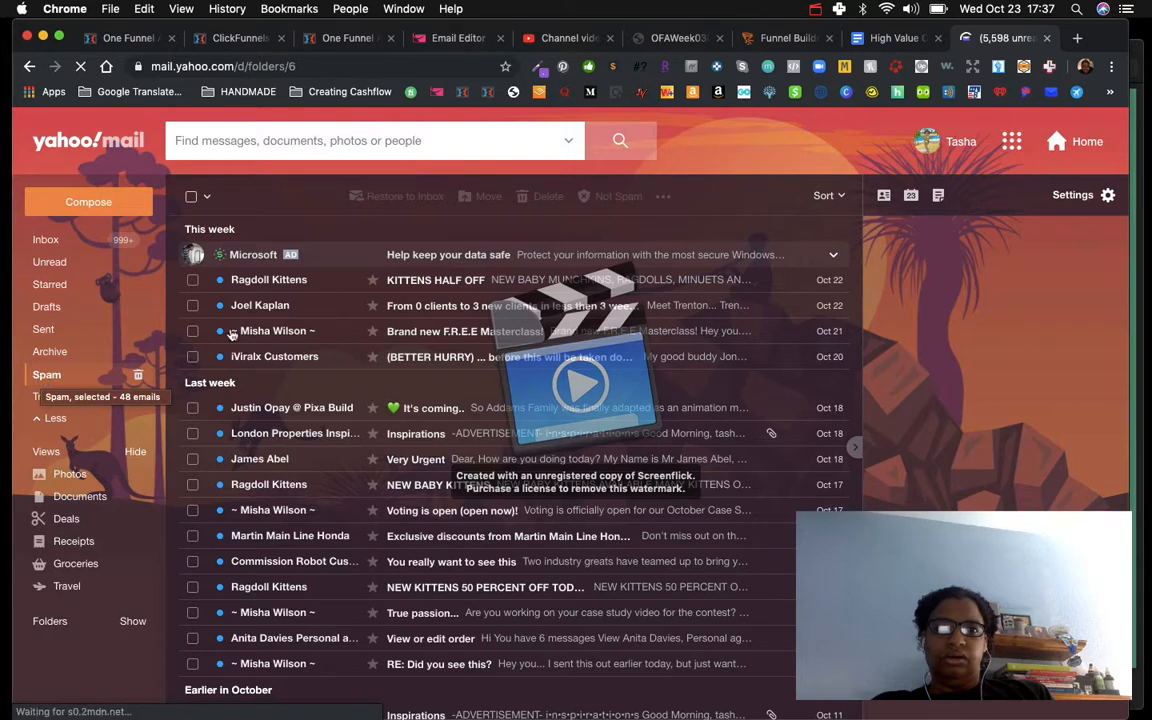
scroll(276, 346, "down", 1)
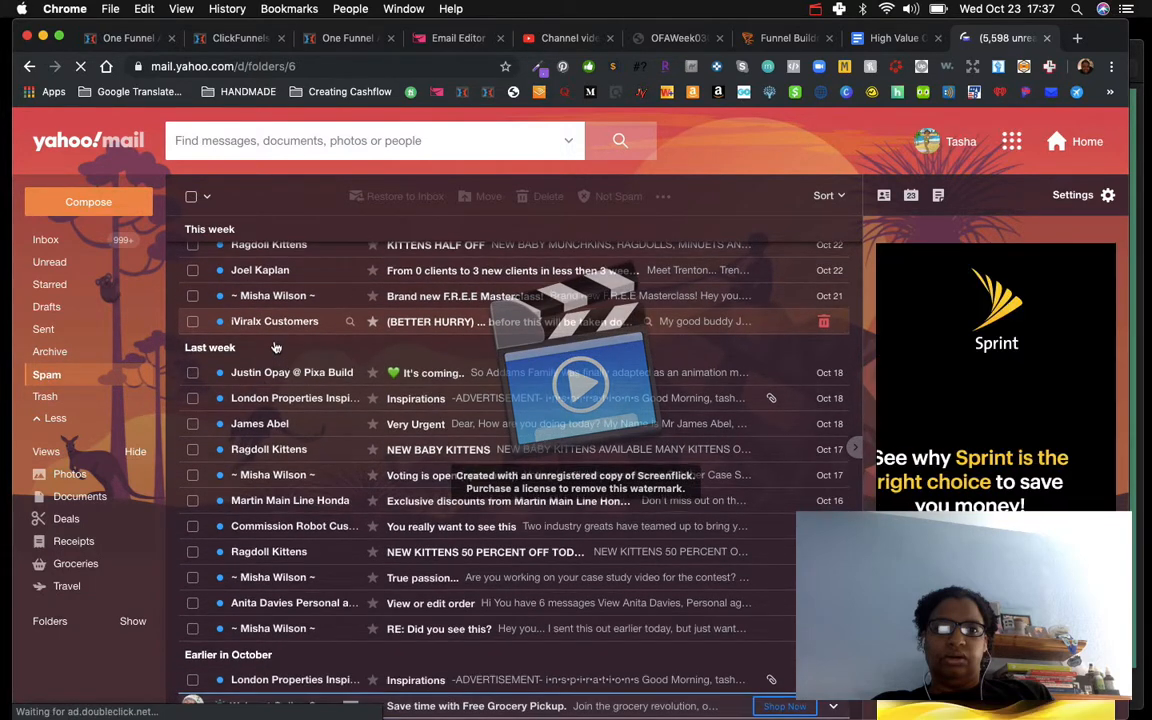
scroll(276, 346, "up", 1)
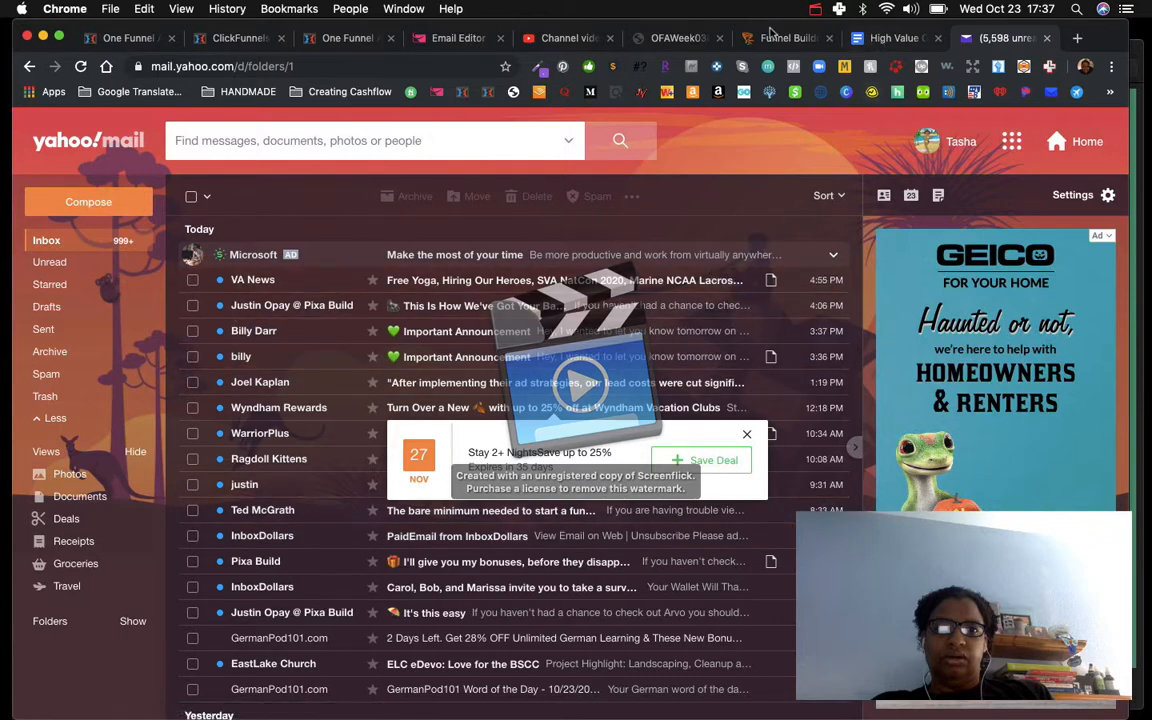
Step: Send another test email of the template, this time to the business contact email address picked from autofill
left_click(441, 40)
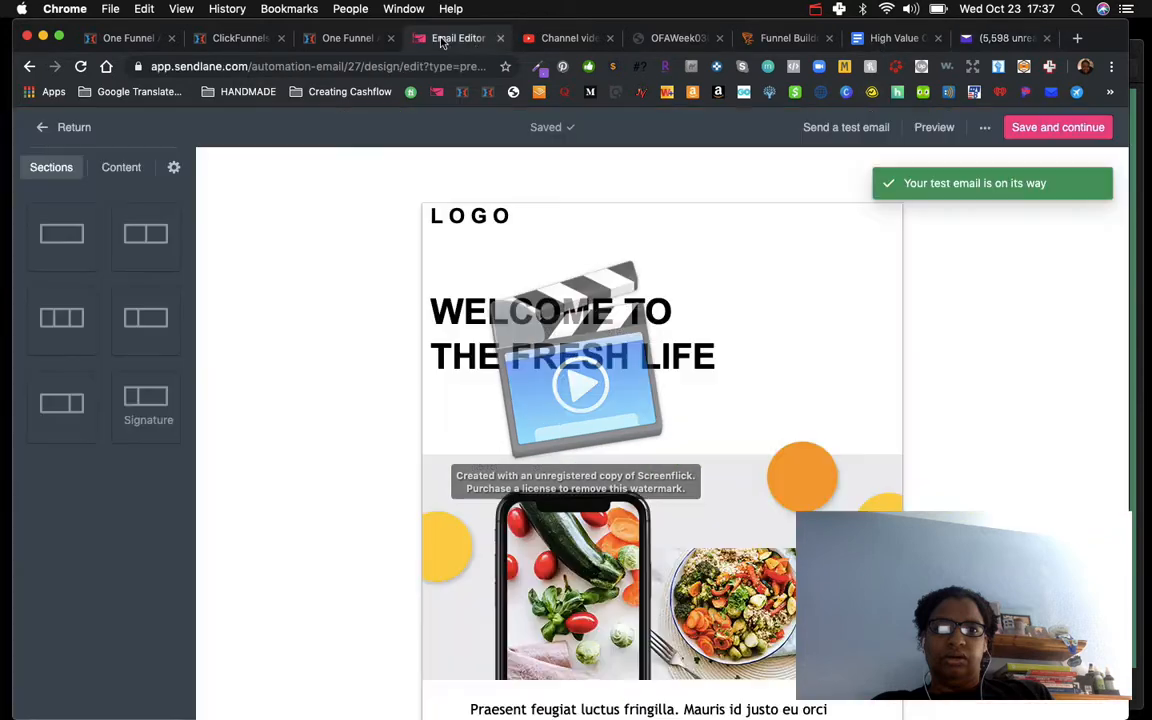
left_click(842, 130)
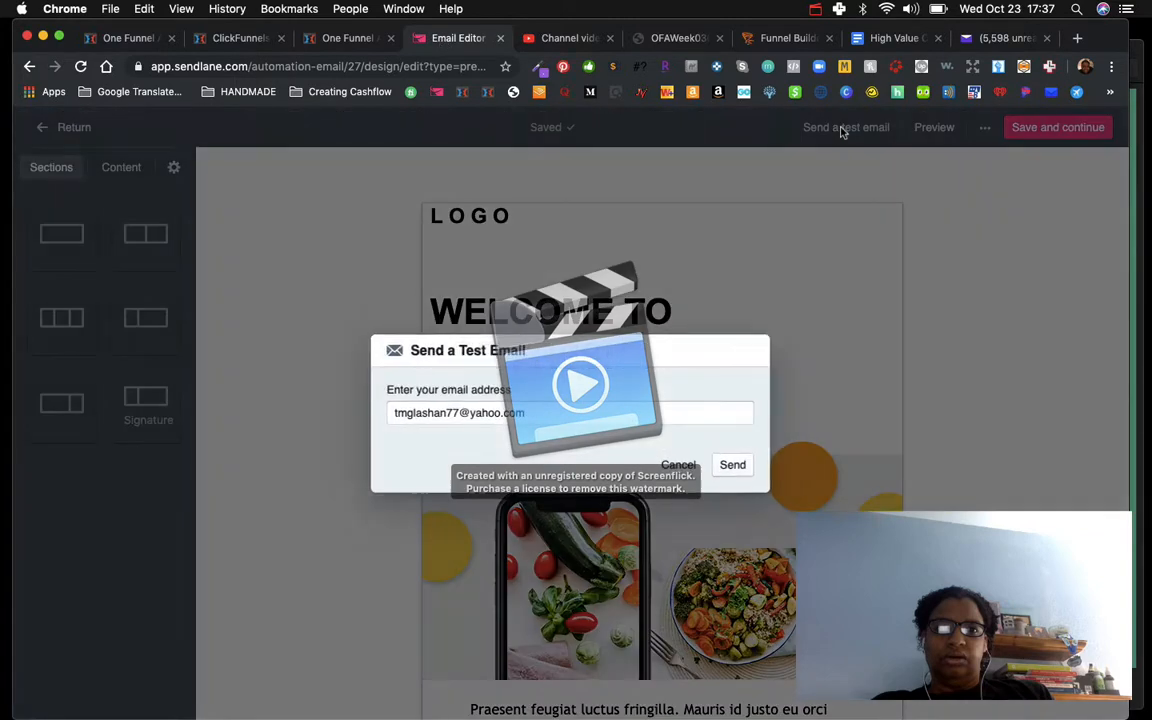
triple_click(494, 418)
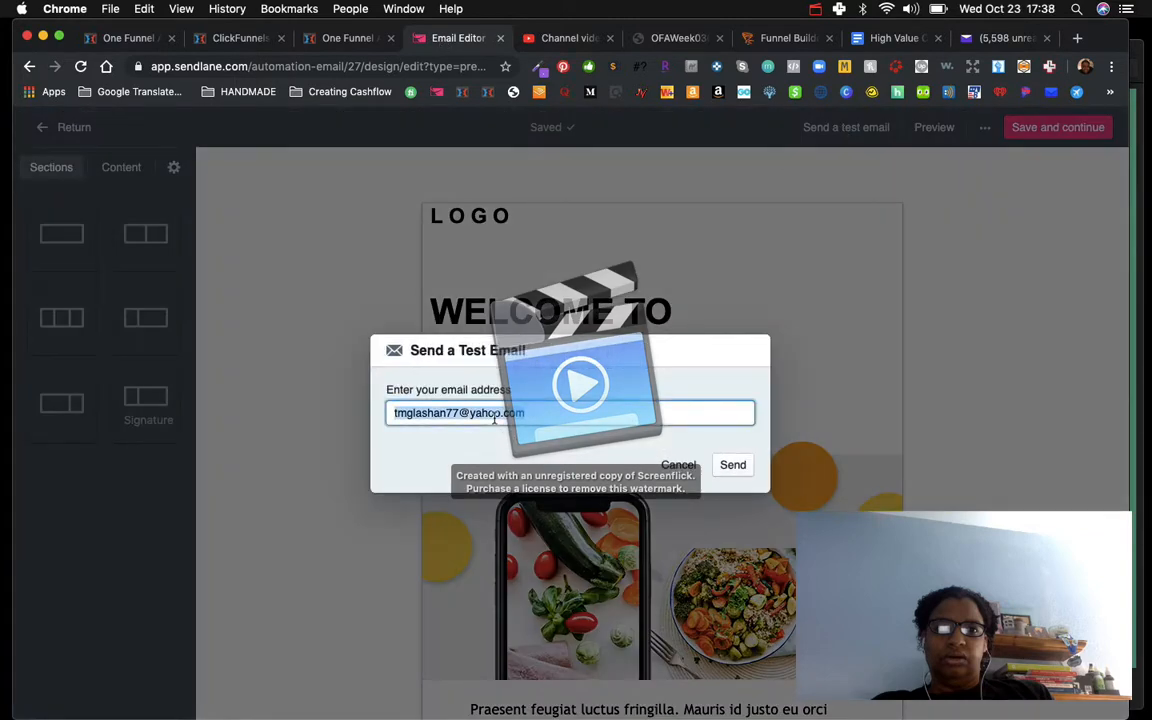
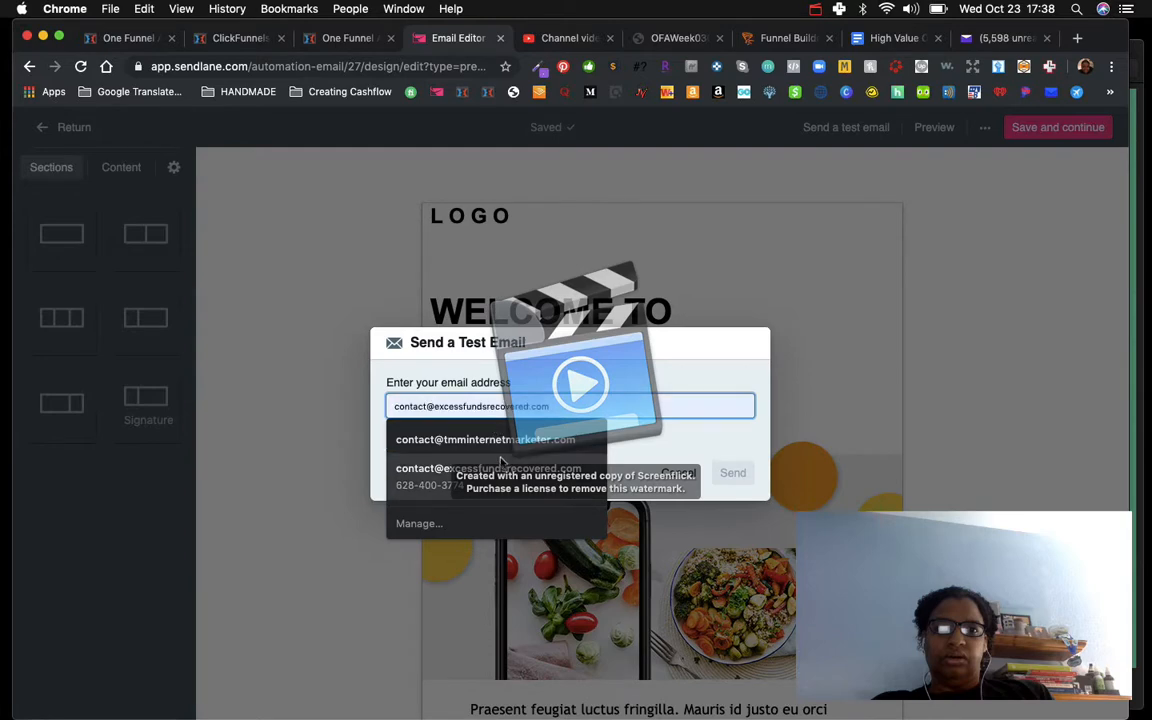
left_click(485, 439)
left_click(734, 466)
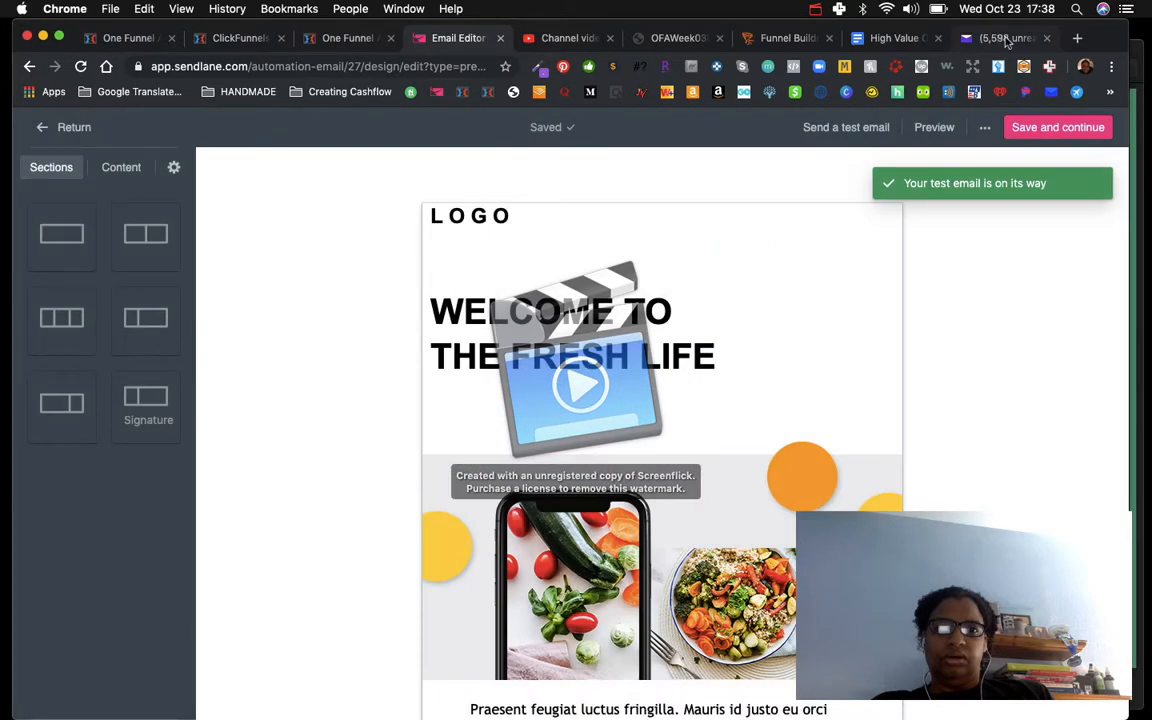
Step: Open the Private Email webmail and log in to the business email account
left_click(1000, 38)
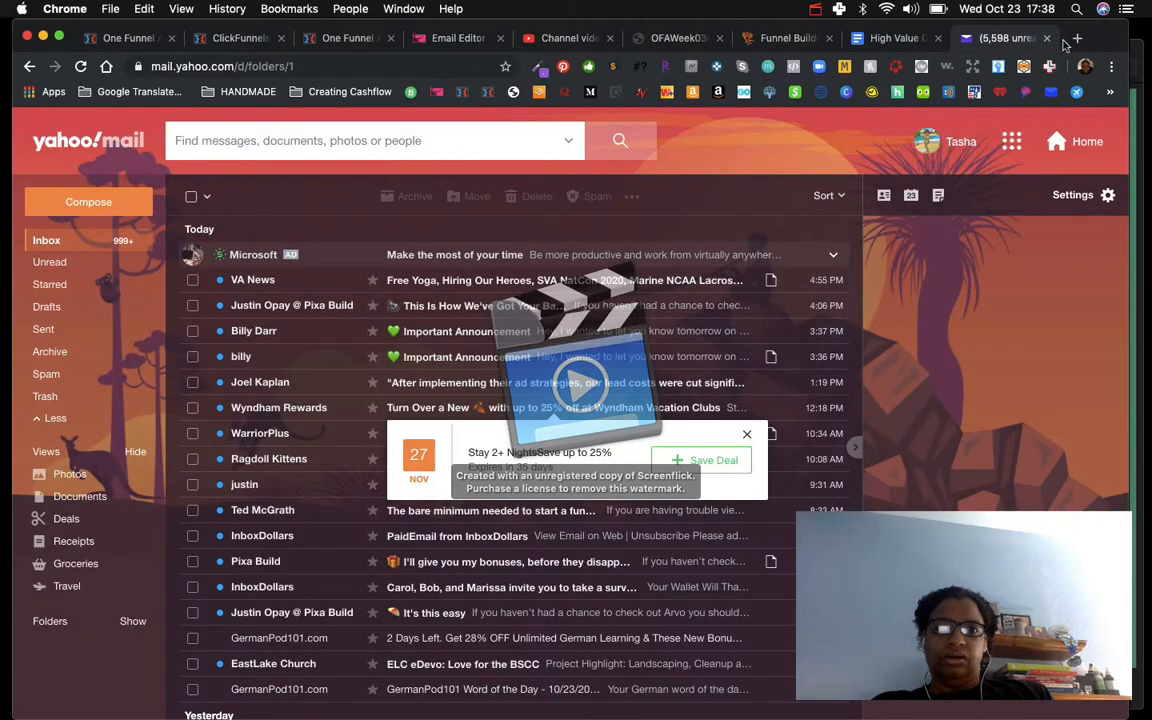
left_click(1051, 93)
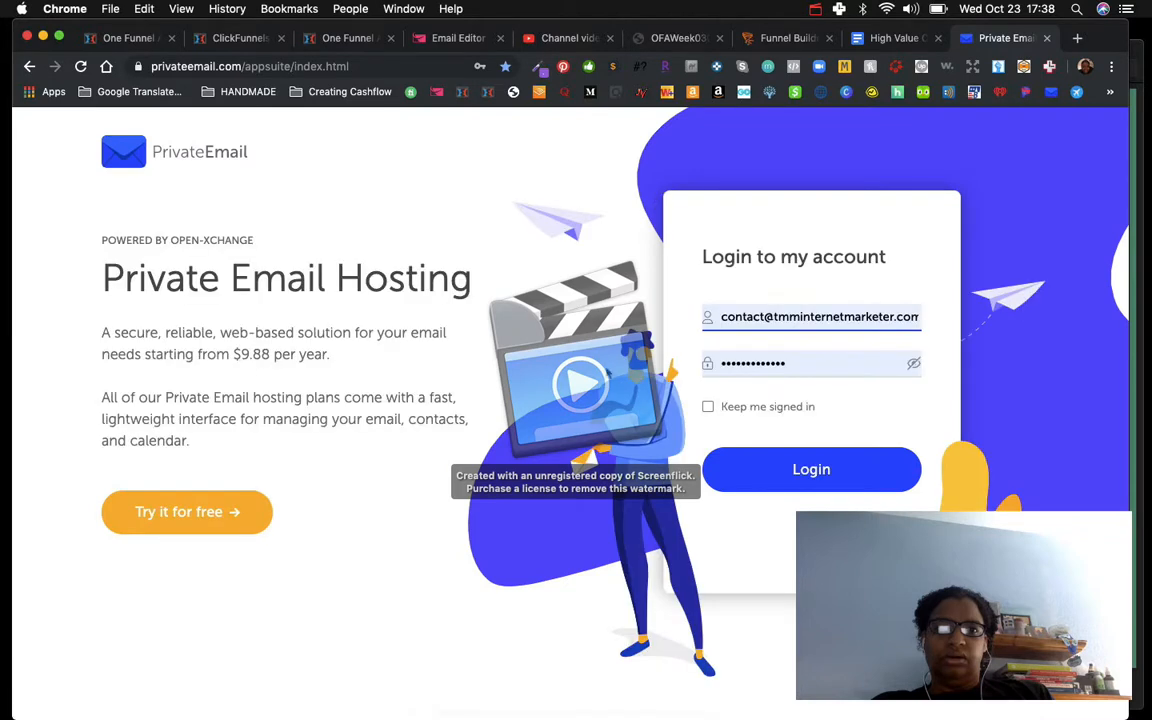
left_click(820, 478)
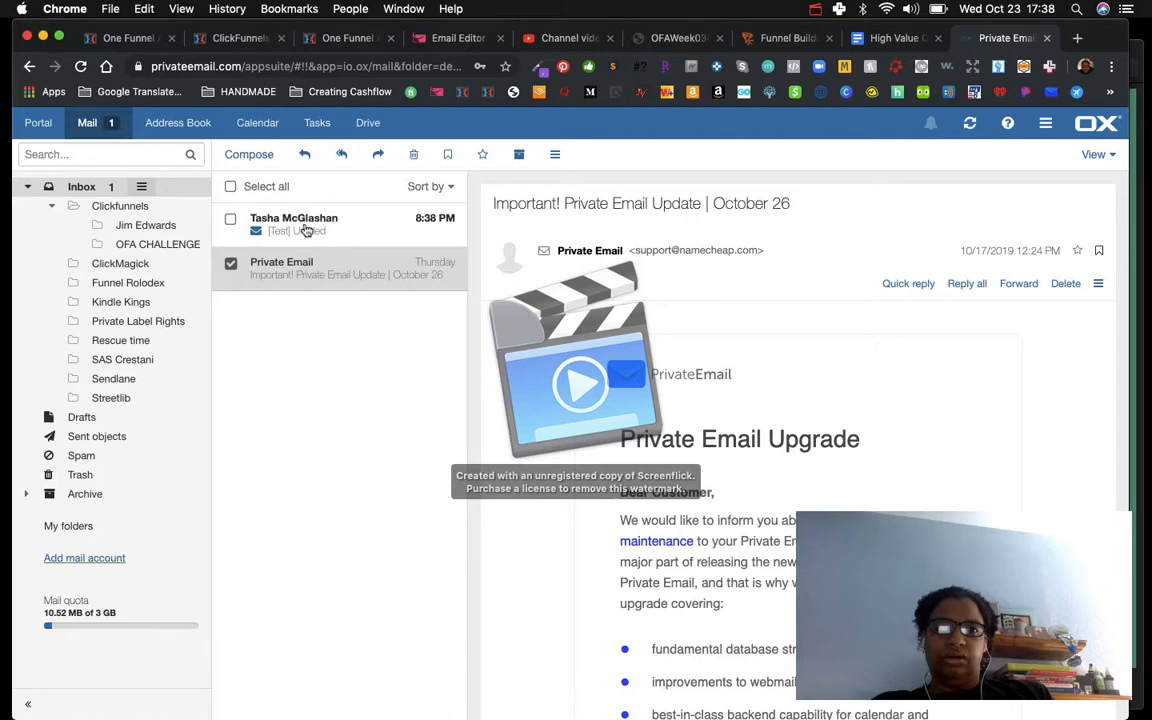
Step: Open the test email in the Private Email inbox and scroll through its content
left_click(307, 230)
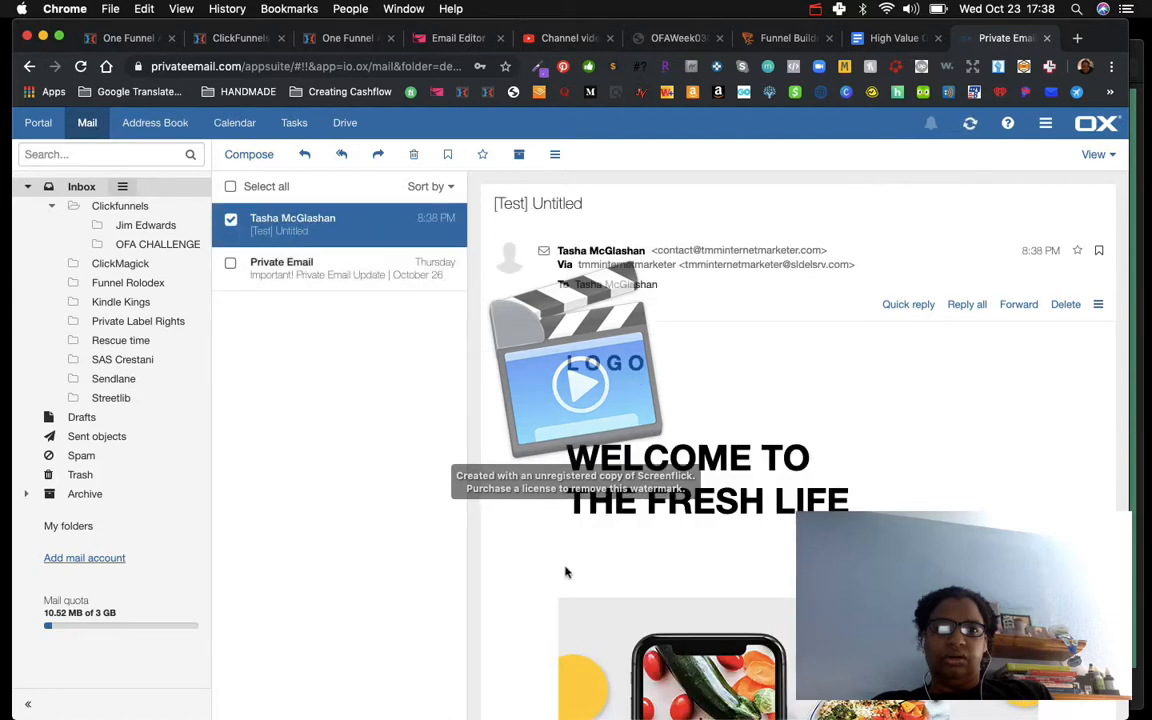
scroll(566, 571, "down", 2)
scroll(566, 571, "down", 1)
scroll(566, 571, "up", 3)
scroll(525, 440, "down", 5)
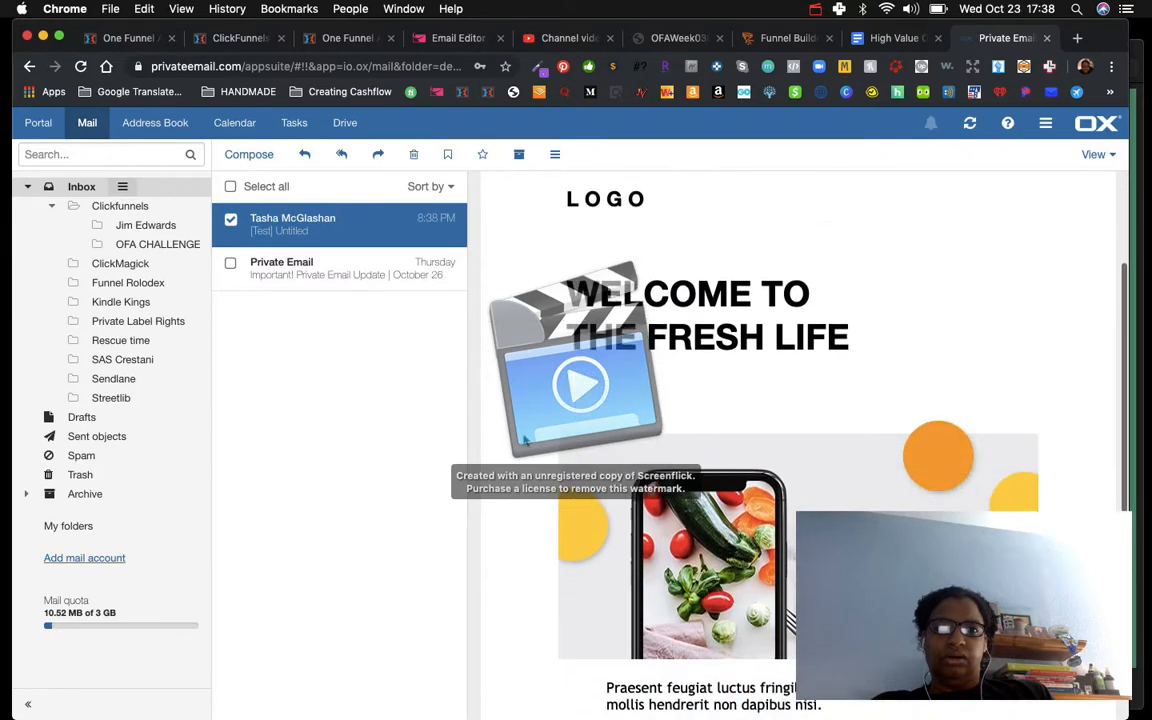
scroll(523, 440, "down", 3)
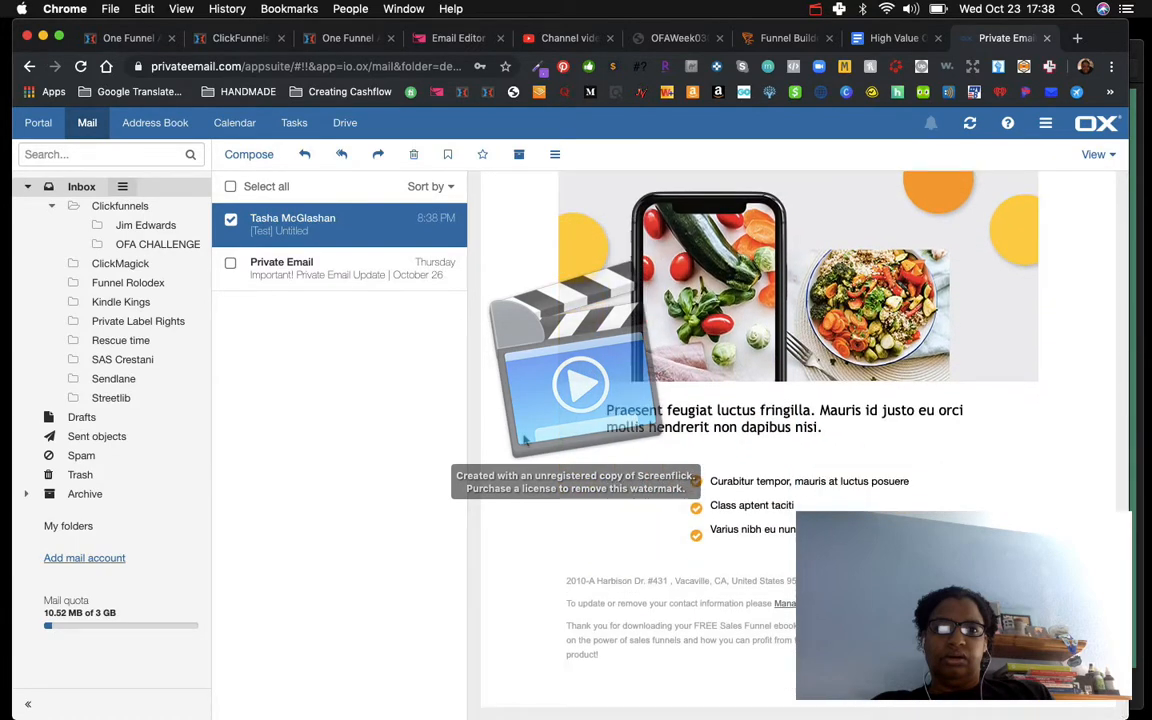
scroll(579, 521, "up", 5)
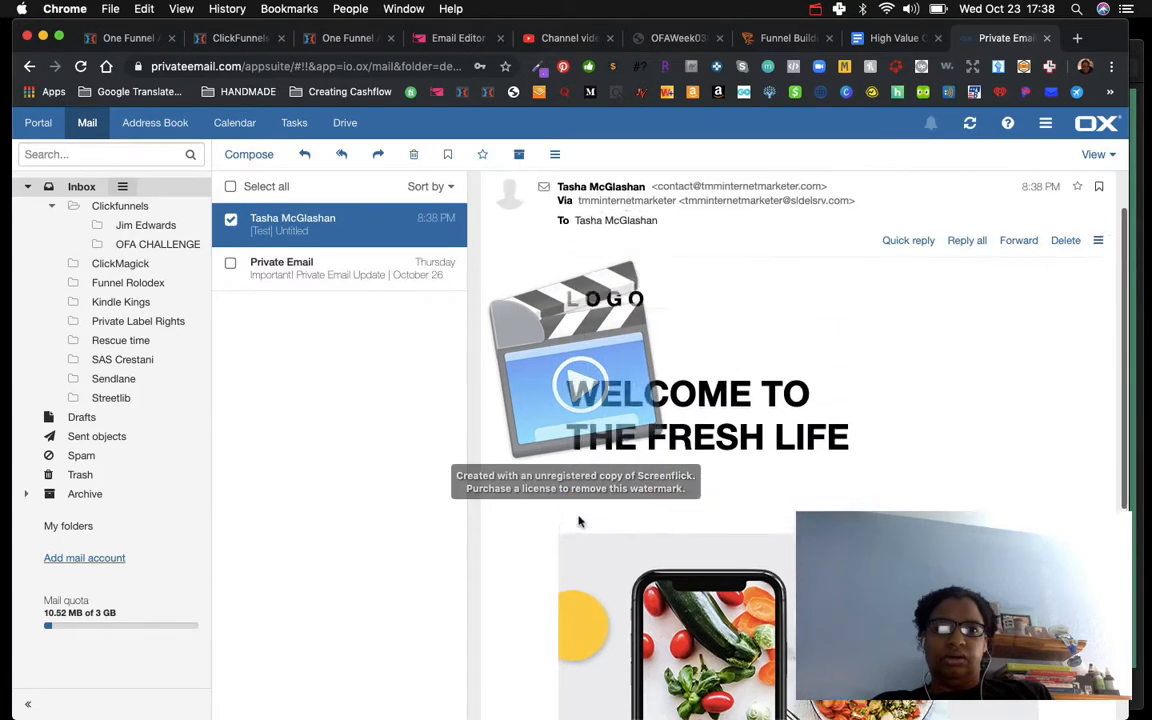
scroll(579, 521, "down", 5)
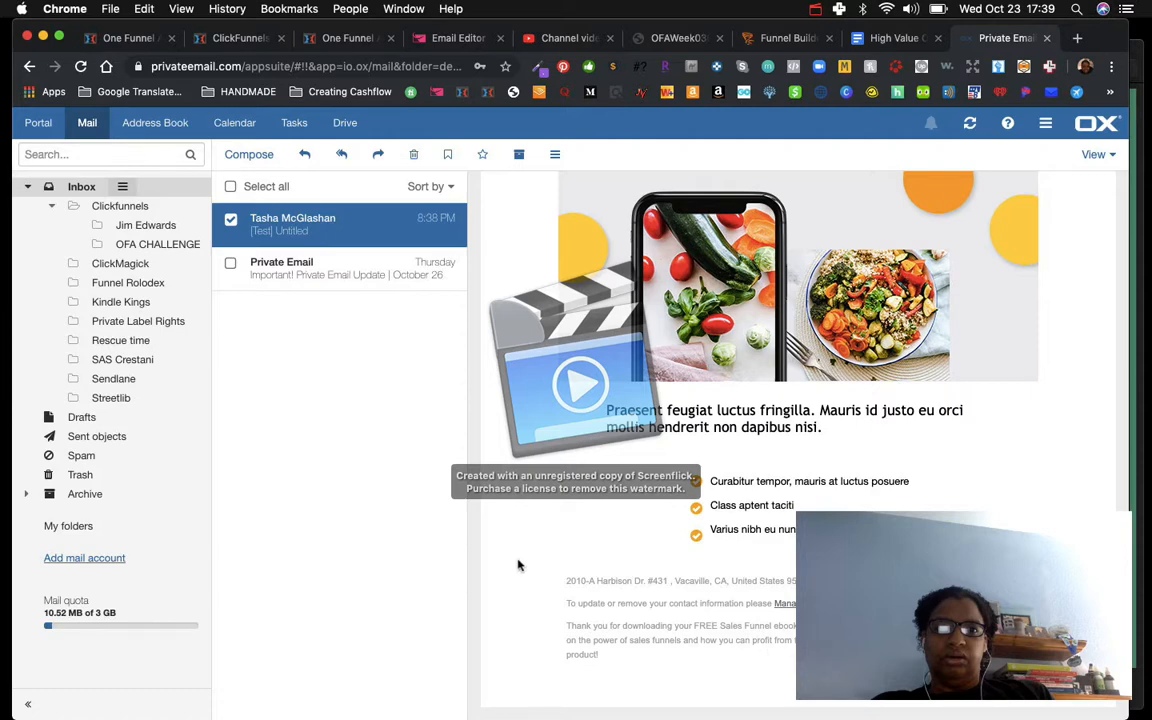
scroll(518, 566, "up", 2)
scroll(518, 566, "down", 2)
scroll(518, 566, "up", 10)
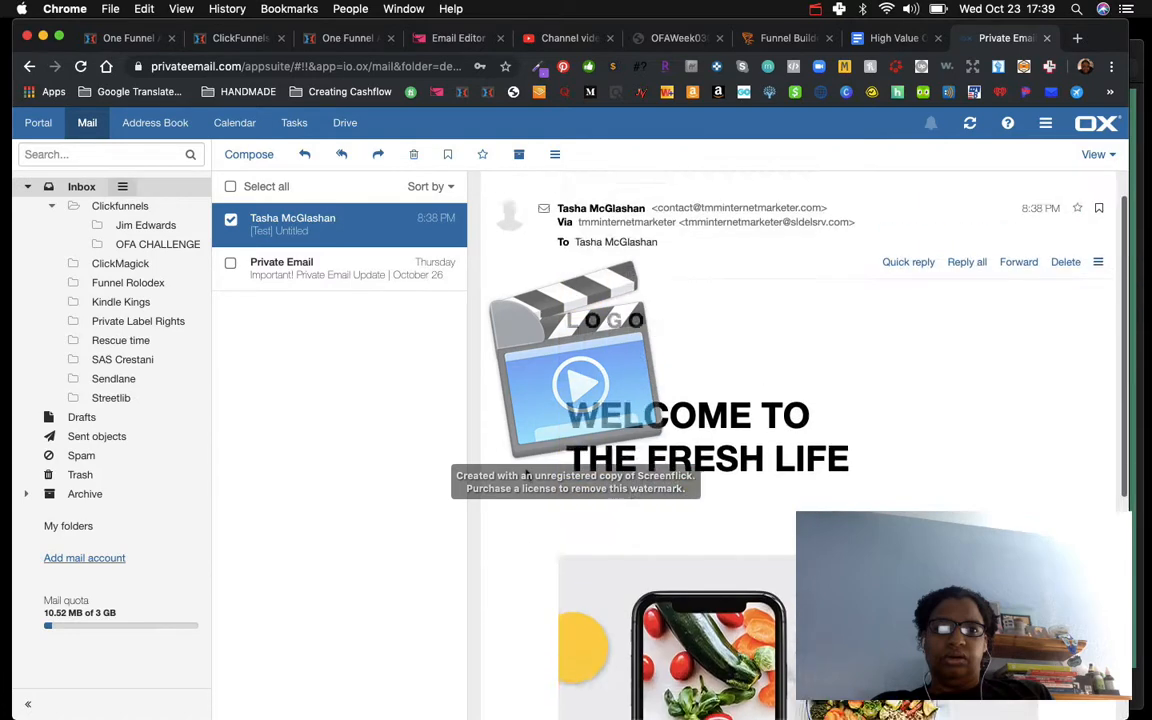
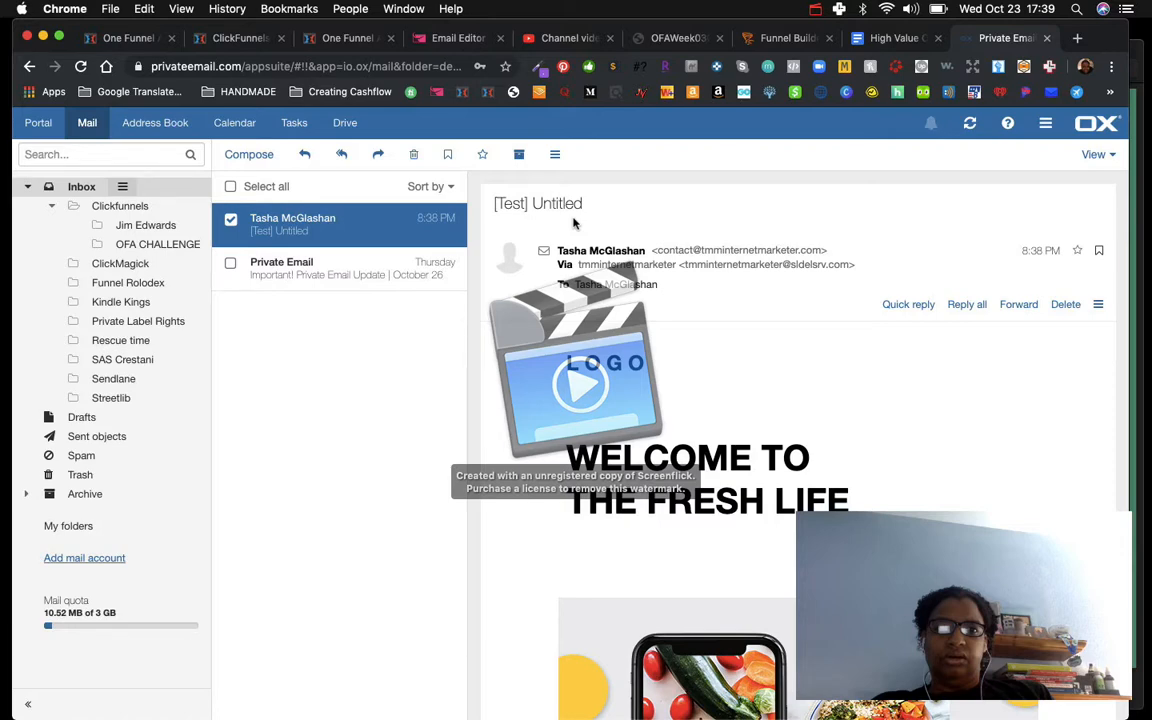
Step: Go back from the sales page to the ebook squeeze page and review its opt-in form and footer text
left_click(345, 37)
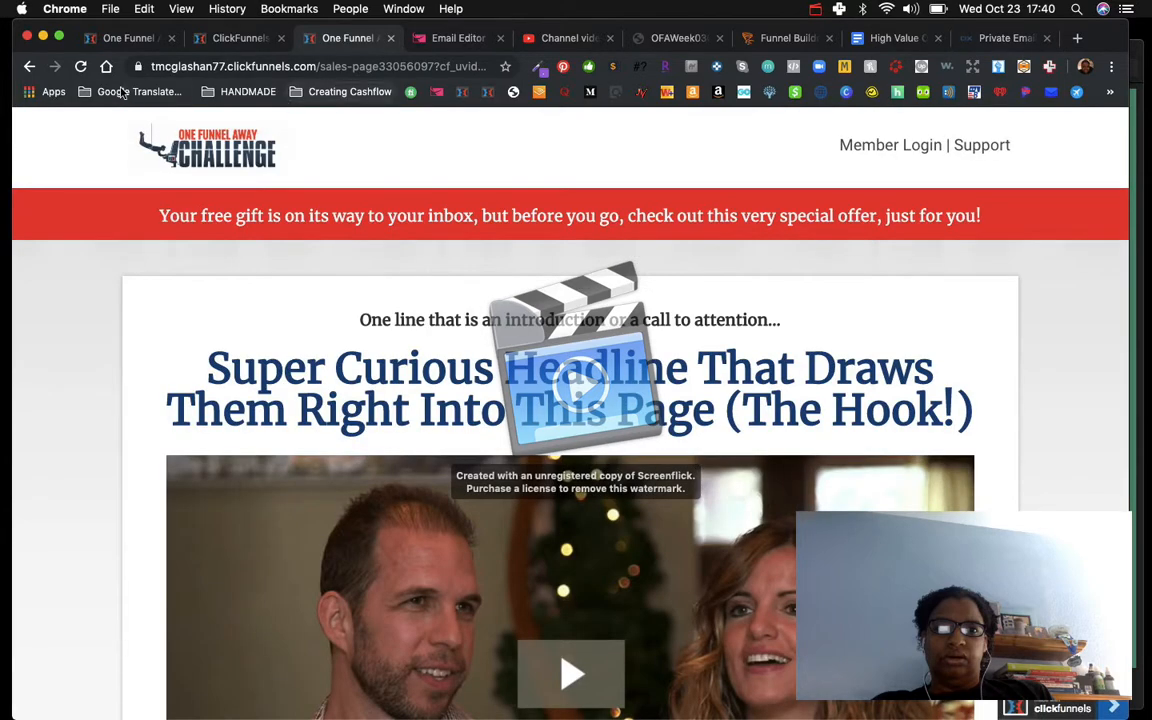
left_click(29, 67)
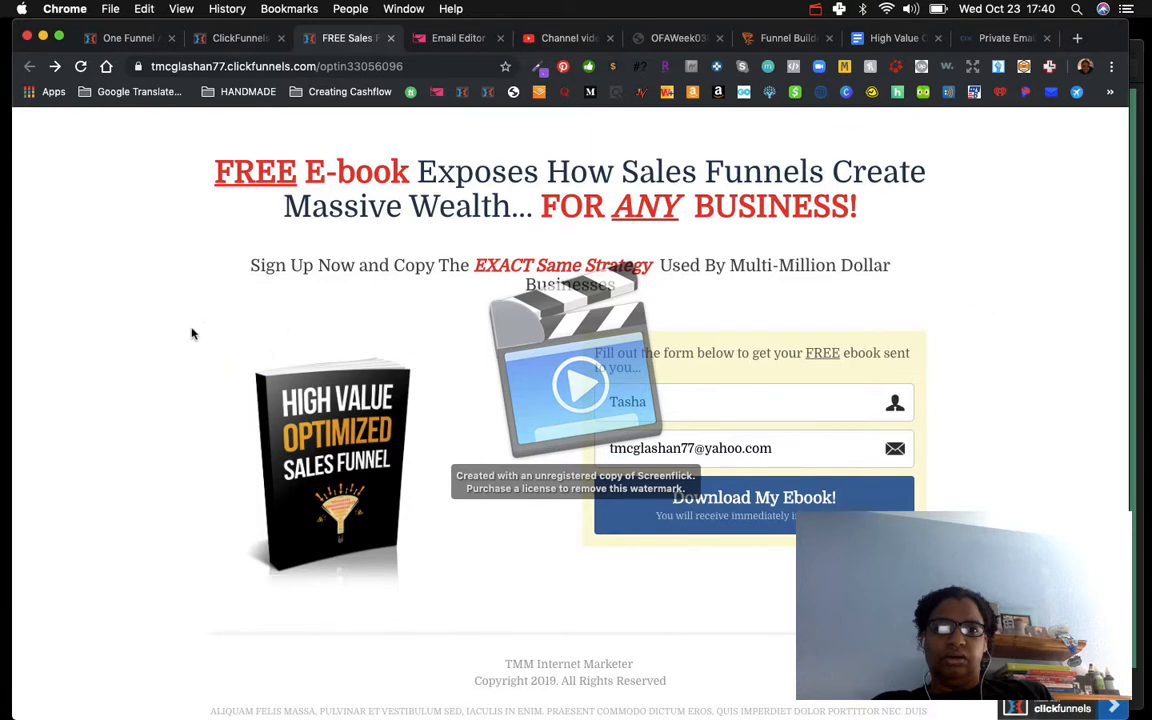
scroll(192, 334, "down", 3)
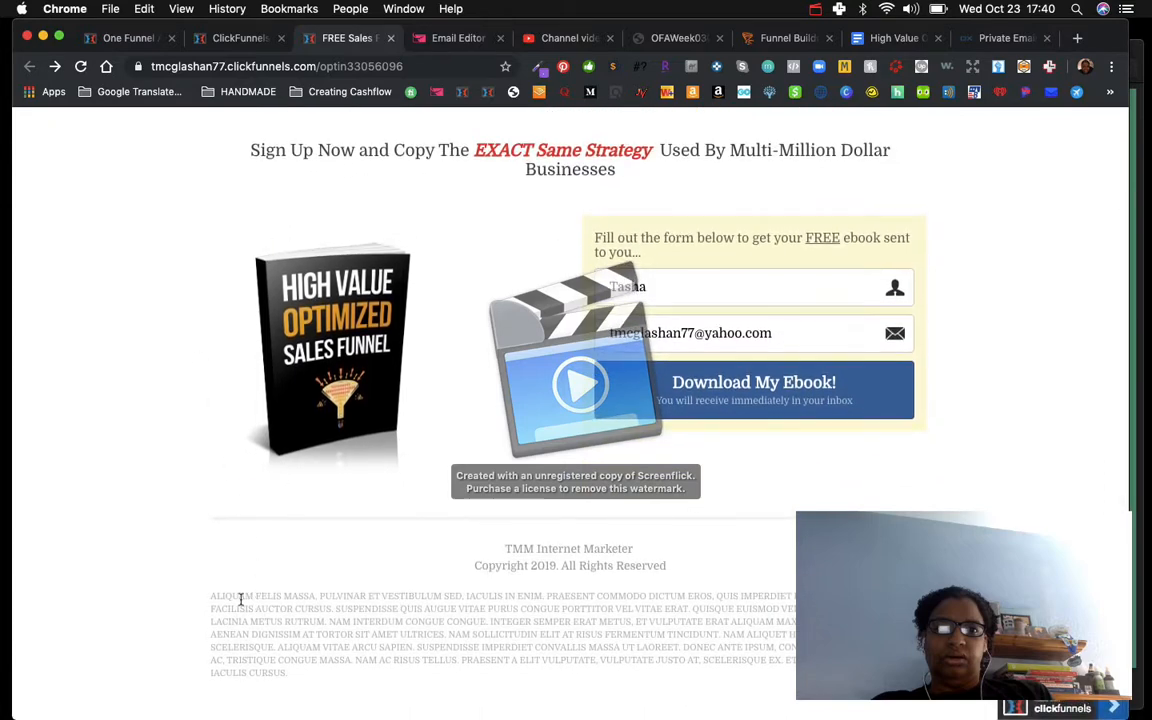
left_click_drag(212, 596, 304, 676)
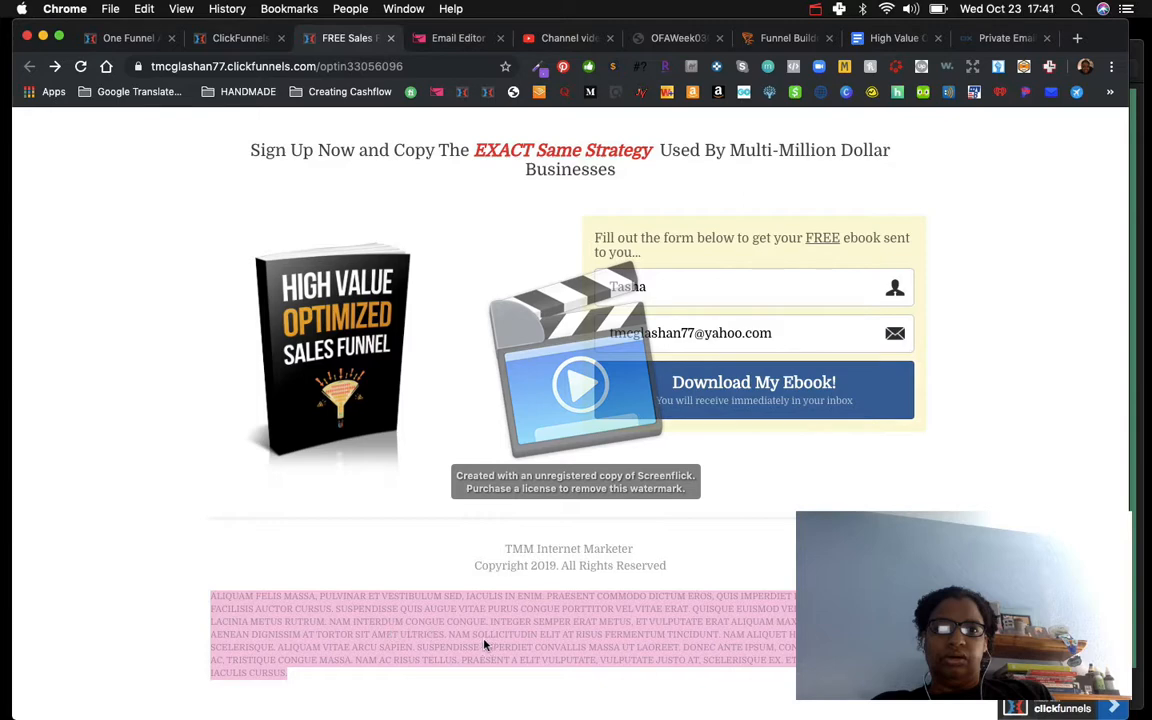
left_click(200, 545)
scroll(237, 352, "up", 3)
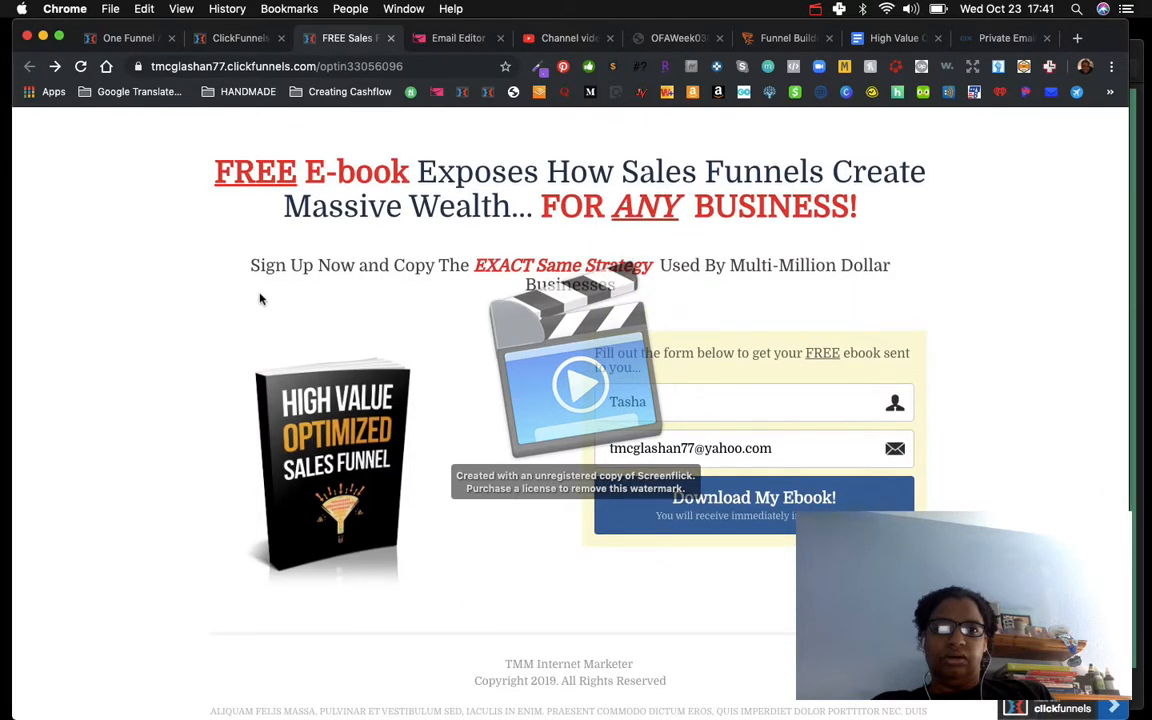
Step: Switch to the ClickFunnels funnel editor showing the Squeeze Page step overview
left_click(228, 40)
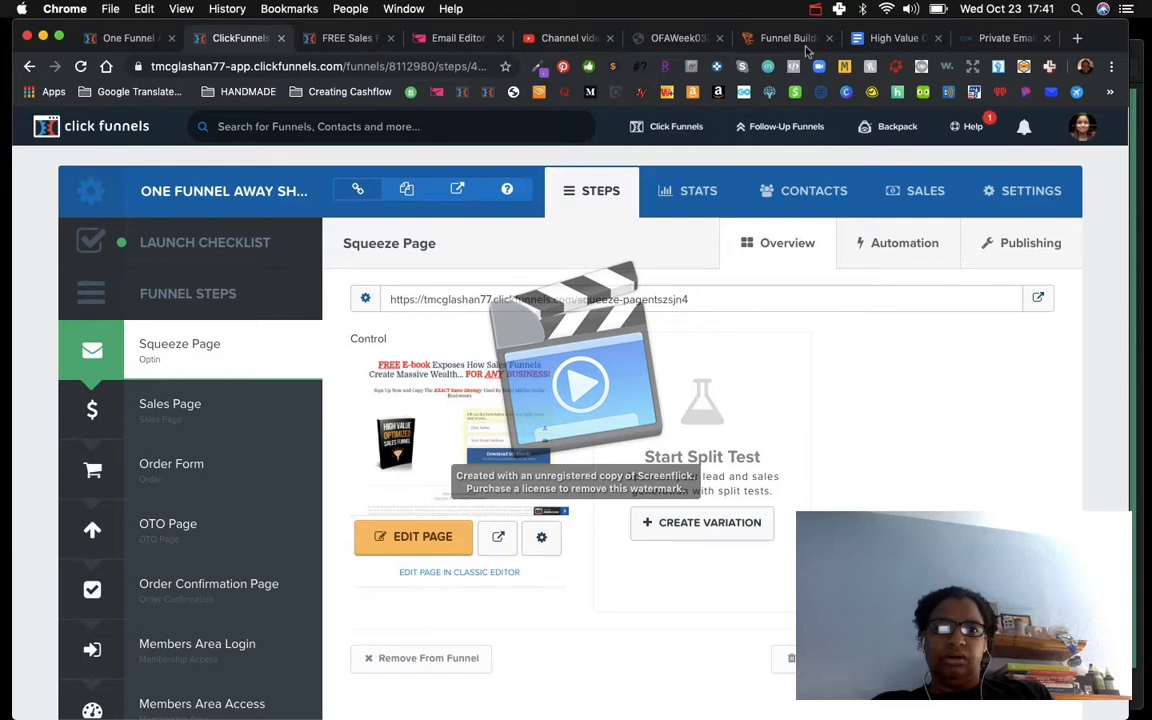
left_click(815, 10)
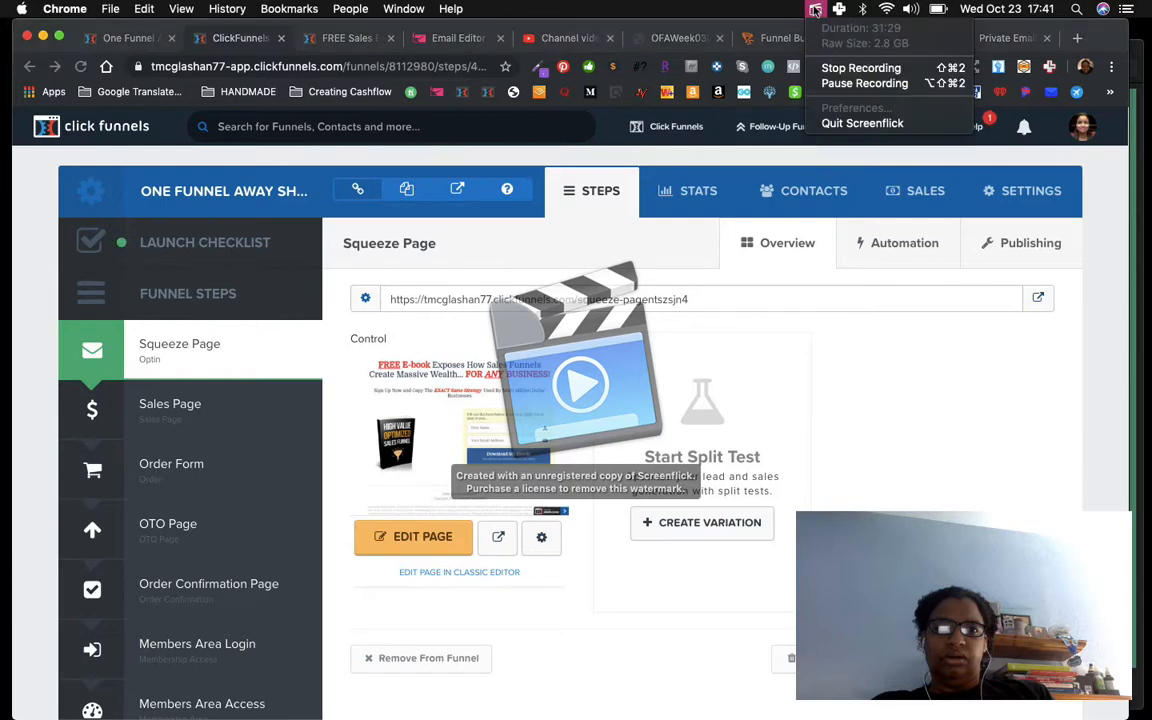